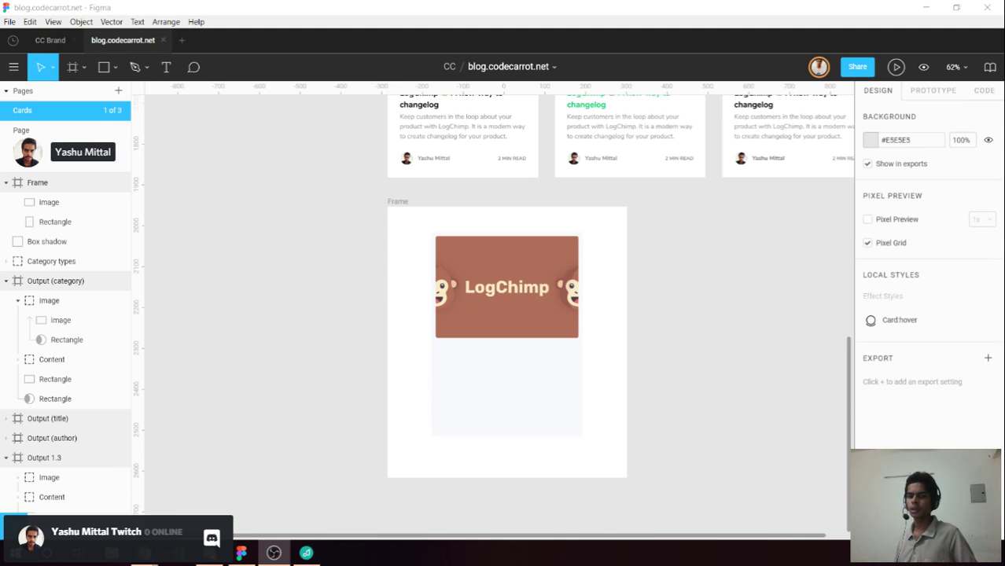
left_click(305, 404)
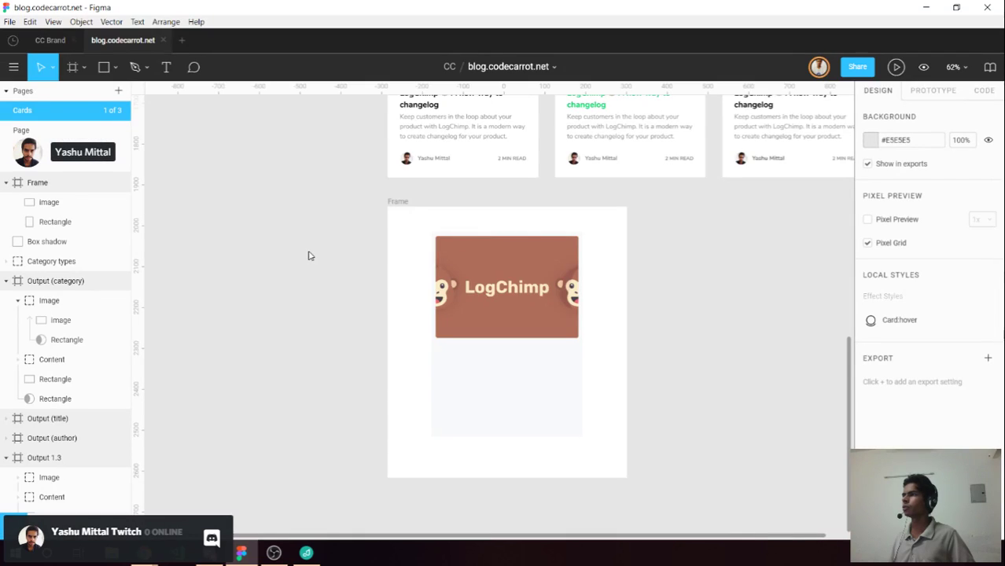
left_click_drag(332, 293, 285, 386)
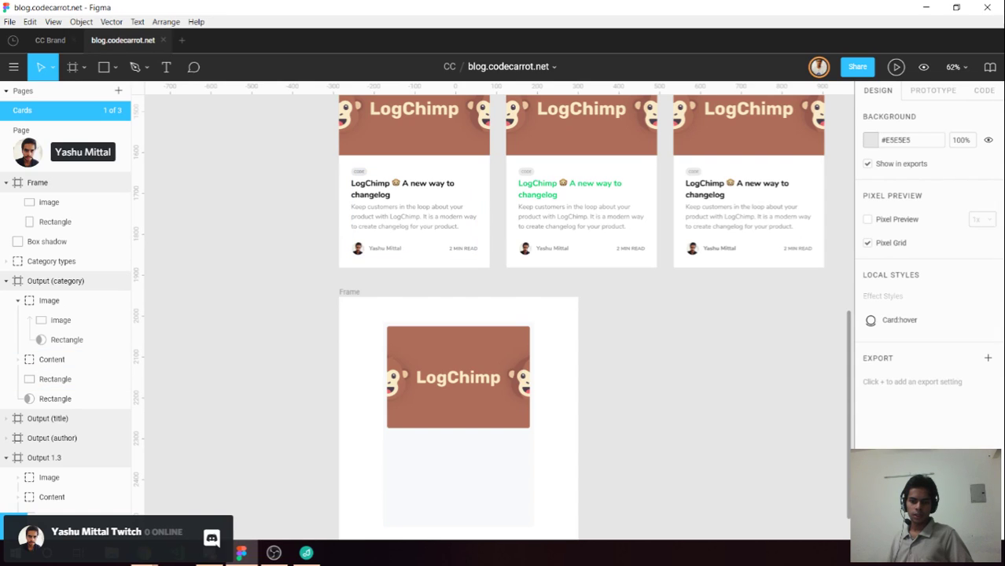
key("alt+Tab")
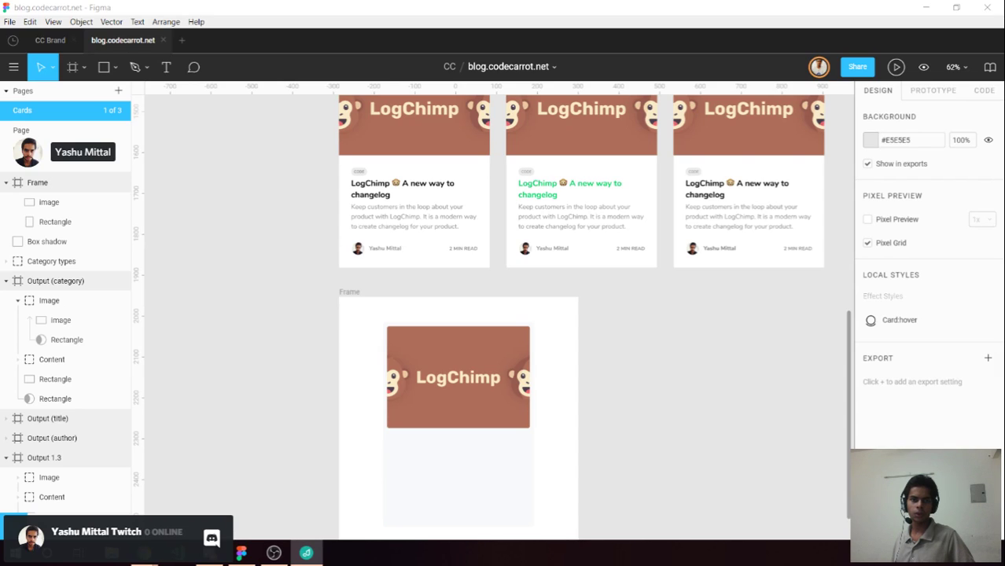
key("alt+Tab")
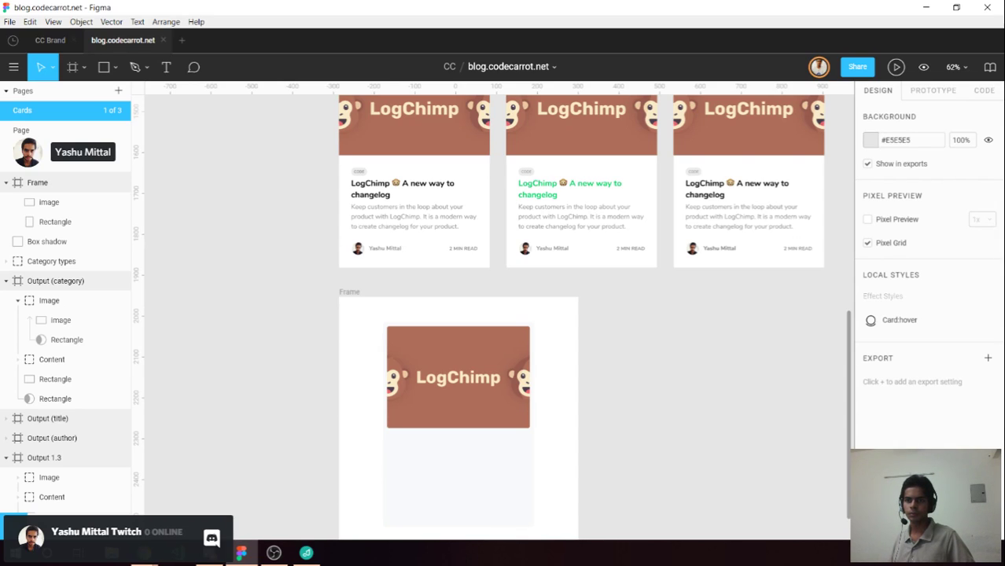
key("alt+Tab")
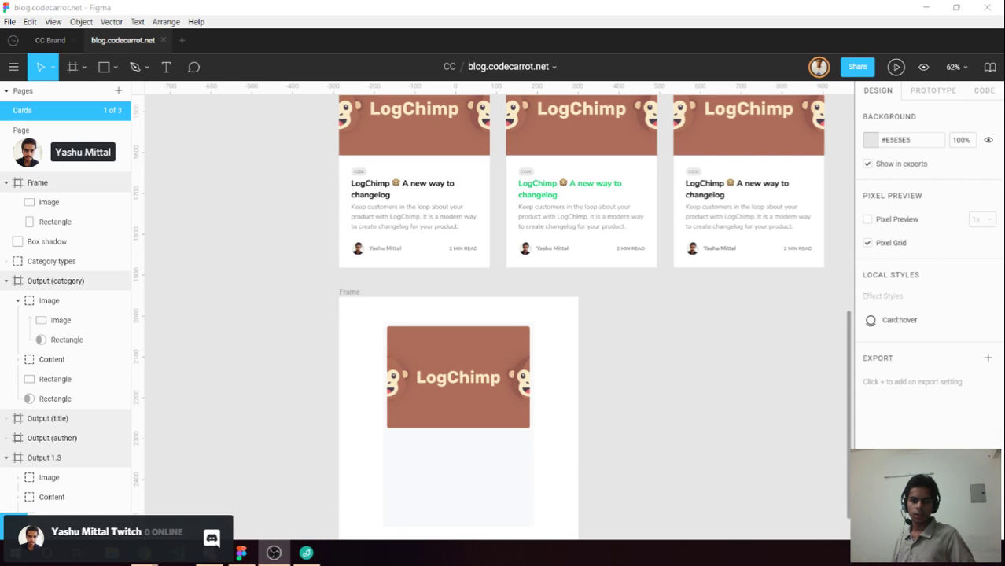
key("alt+Tab")
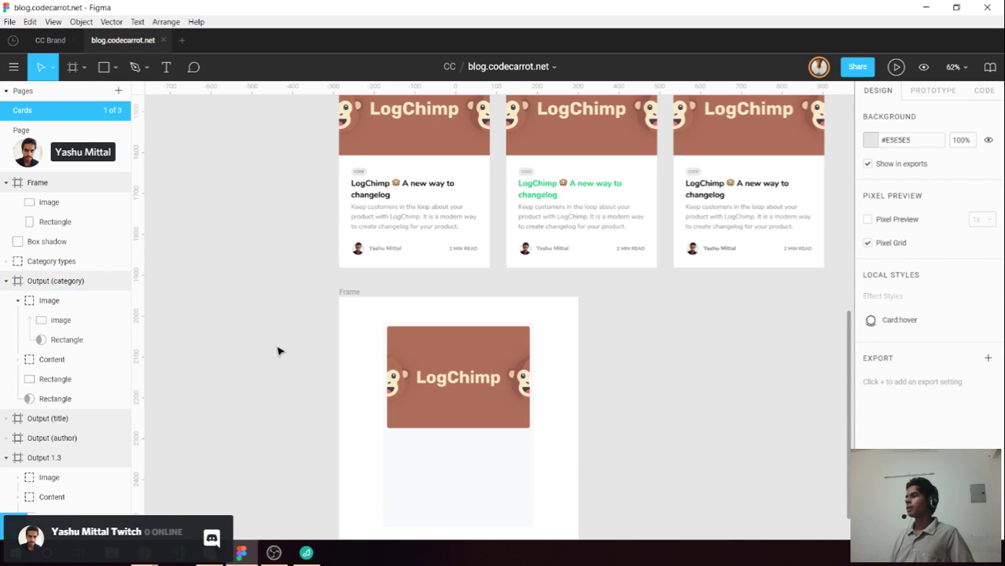
left_click_drag(276, 364, 257, 229)
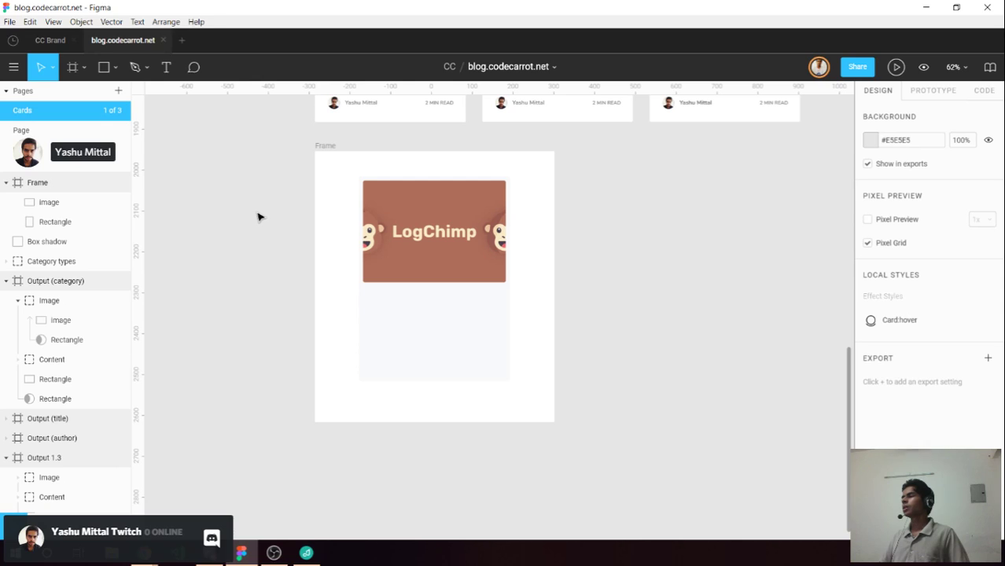
left_click_drag(254, 198, 234, 324)
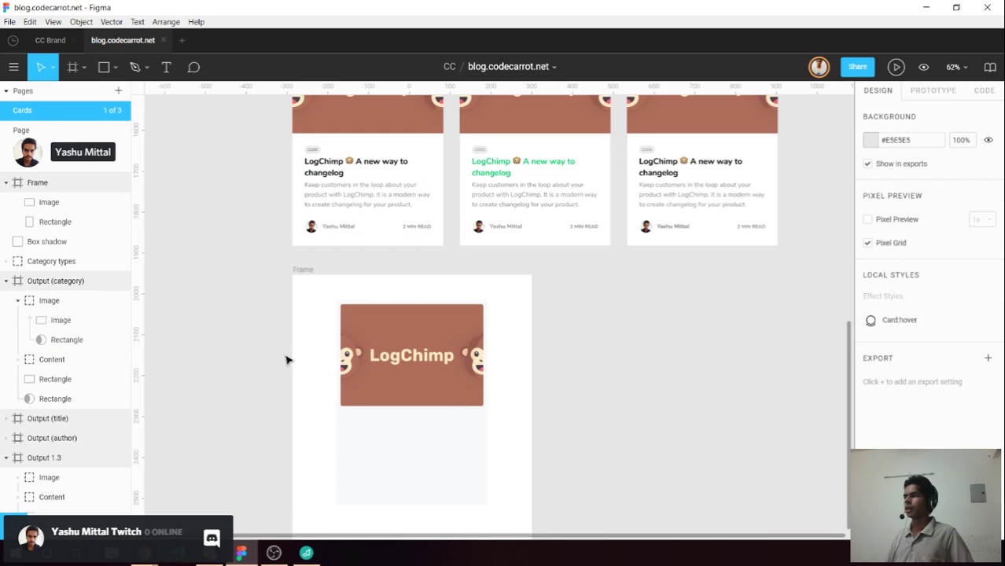
left_click_drag(288, 375, 279, 260)
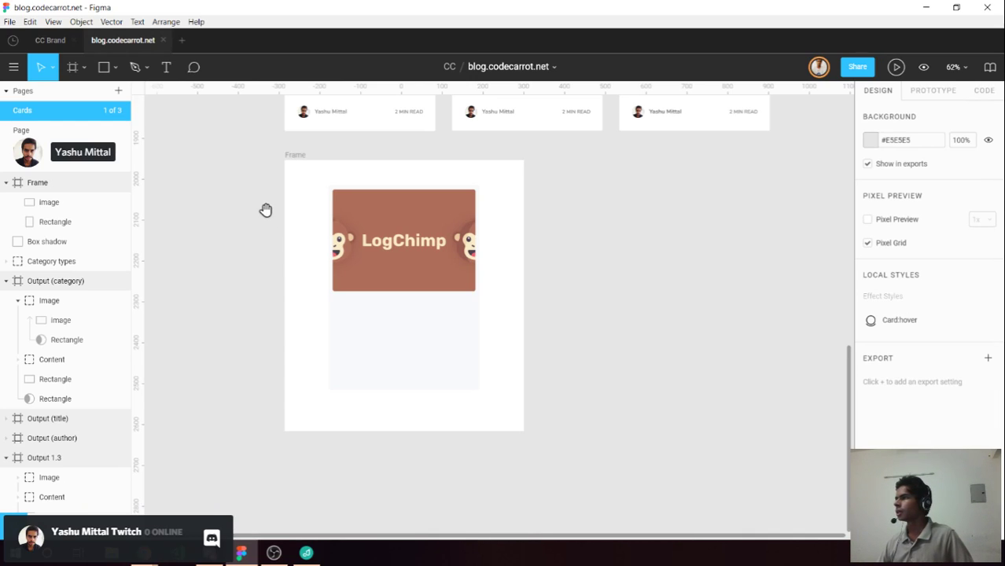
Look over the existing article cards and the Output 1.3 and Output 1 card designs above the draft frame.
left_click_drag(265, 209, 258, 452)
left_click_drag(247, 195, 247, 459)
left_click_drag(231, 204, 247, 344)
scroll(298, 290, "down", 2)
scroll(295, 366, "up", 5)
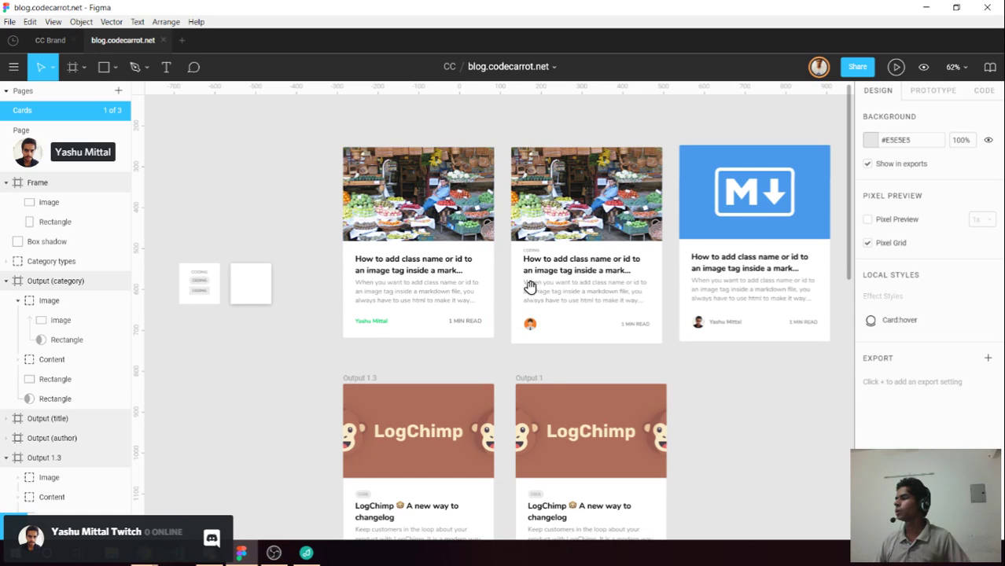
left_click_drag(527, 287, 531, 243)
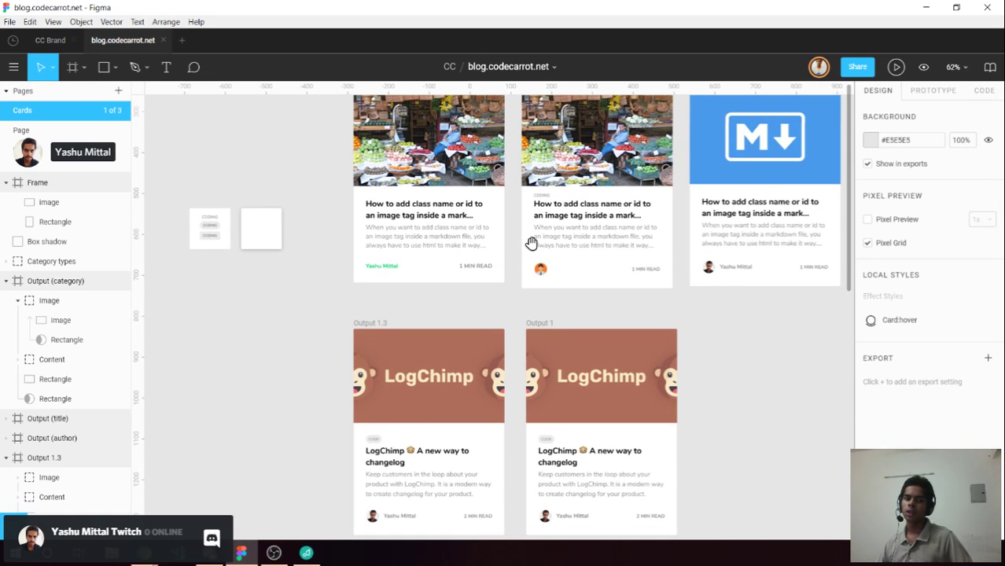
left_click_drag(511, 228, 489, 214)
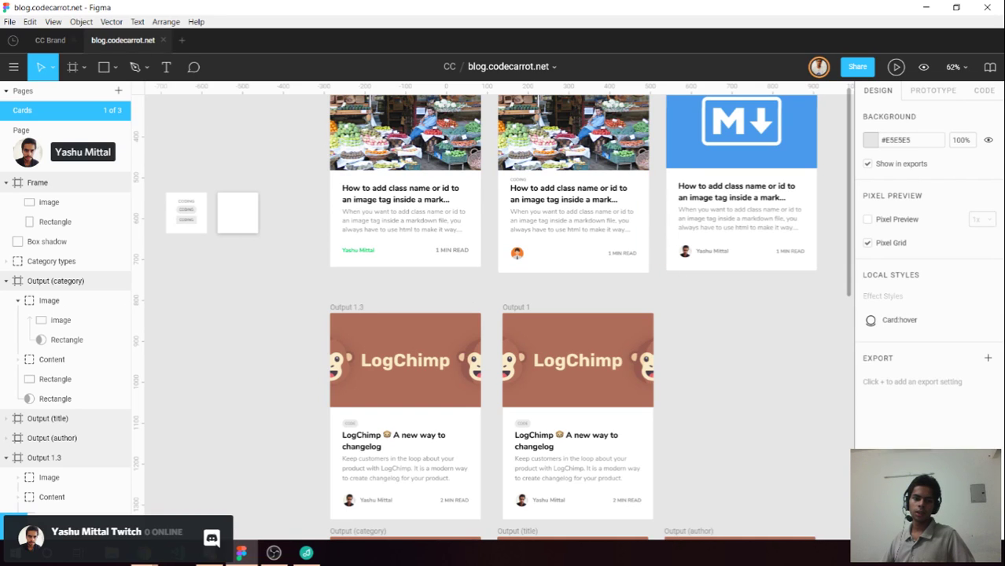
key("alt+Tab")
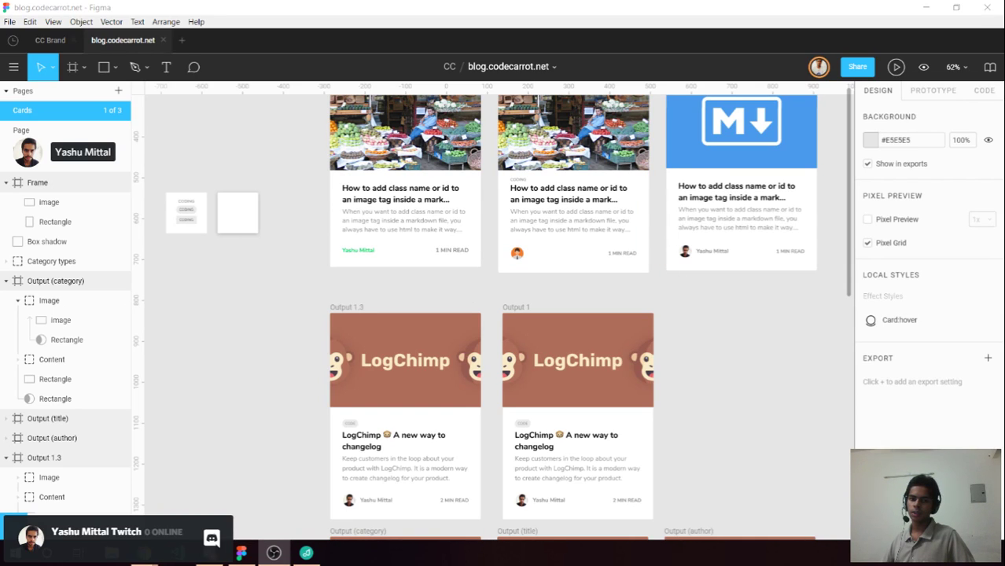
left_click(257, 400)
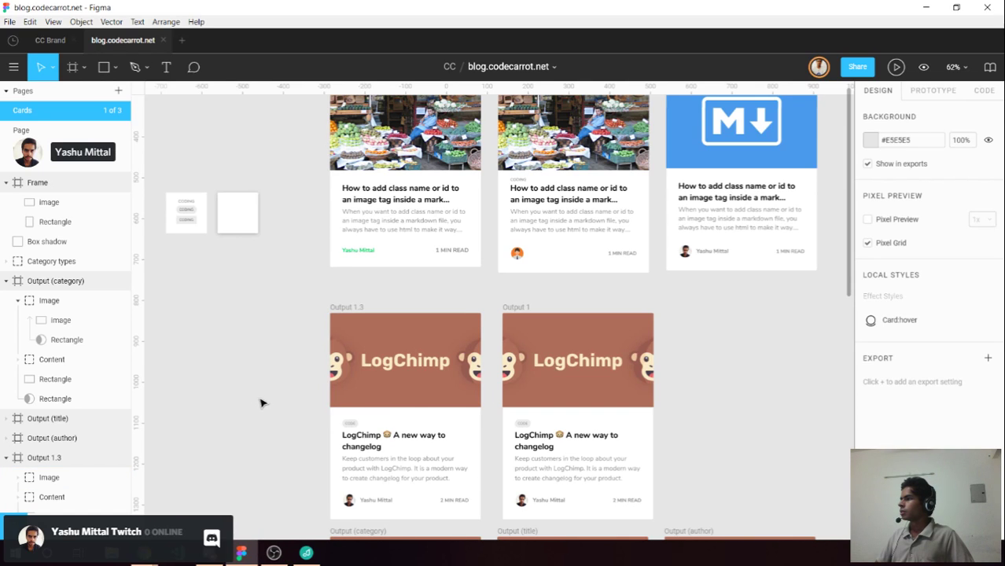
Review the hover prototype connections from the Output 1 card to the category, title and author variants.
left_click_drag(265, 402, 263, 319)
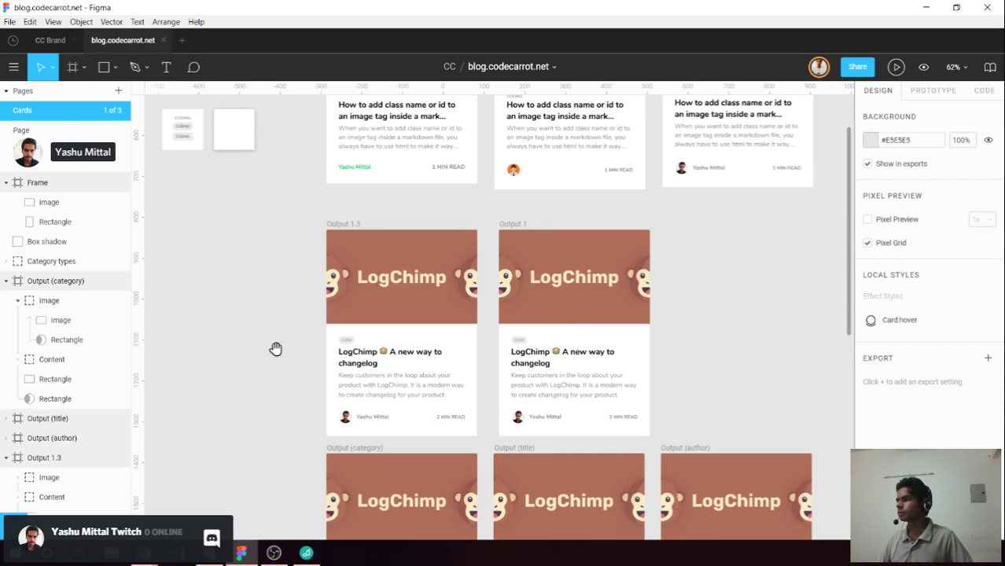
left_click_drag(276, 348, 260, 202)
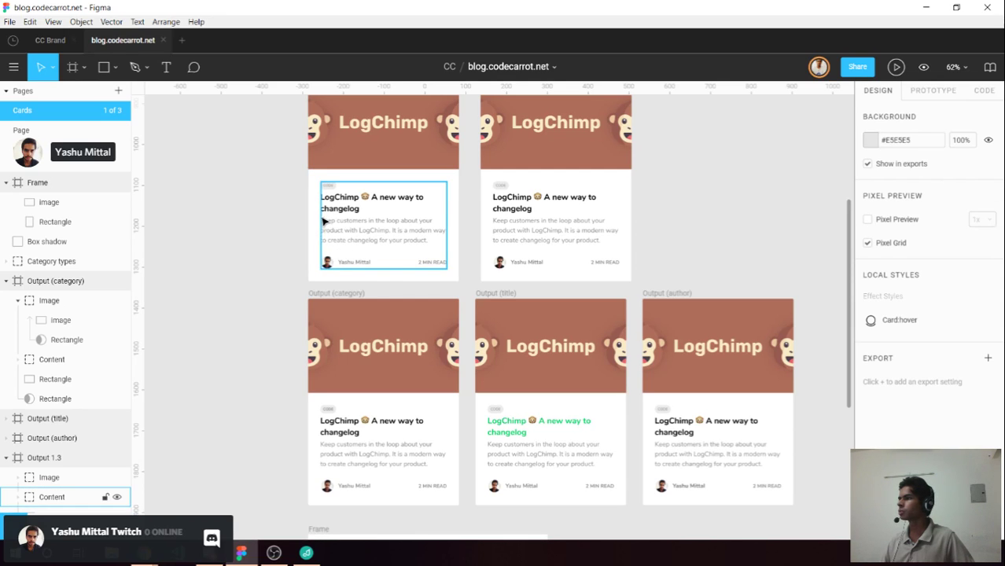
left_click(321, 324)
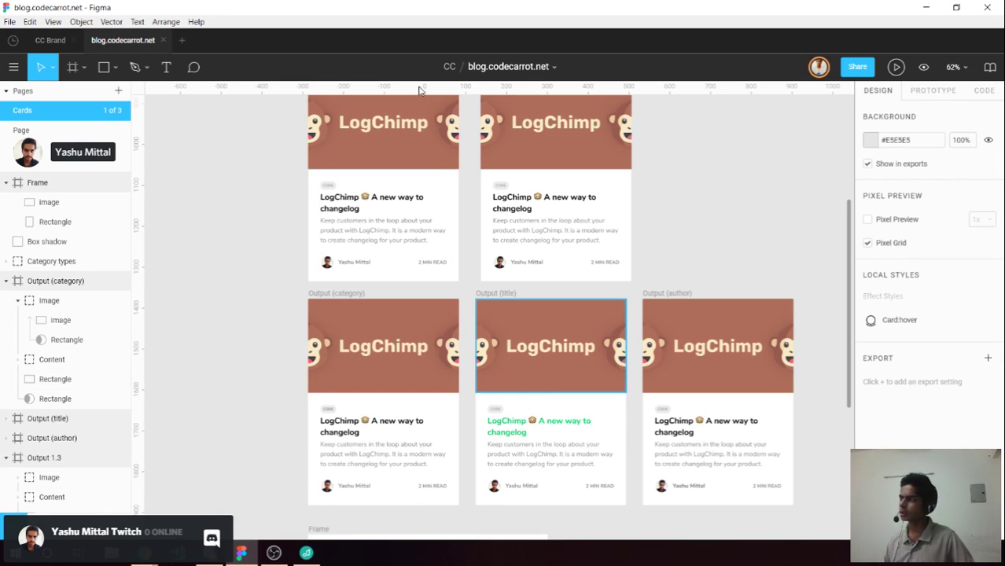
key("shift+e")
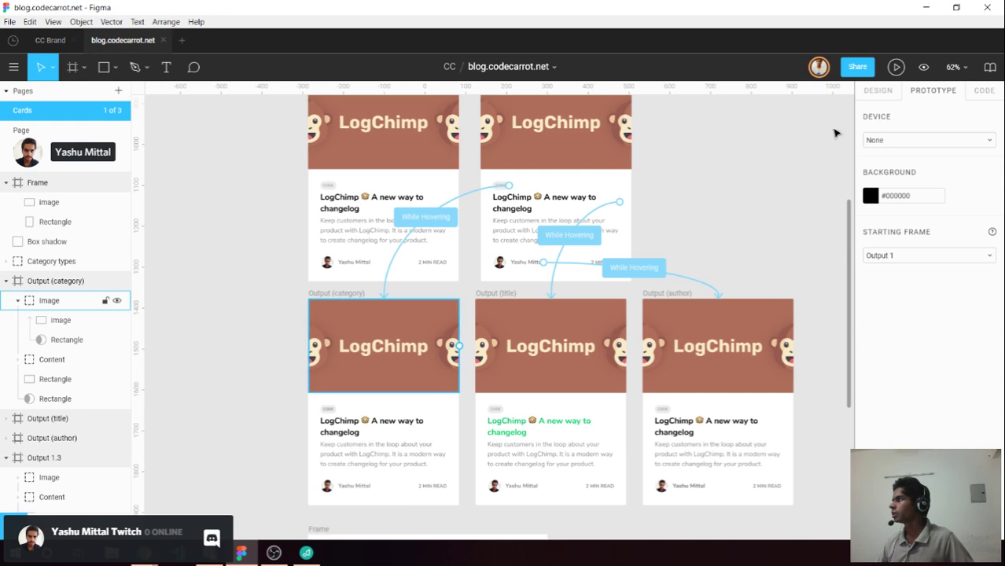
key("alt+8")
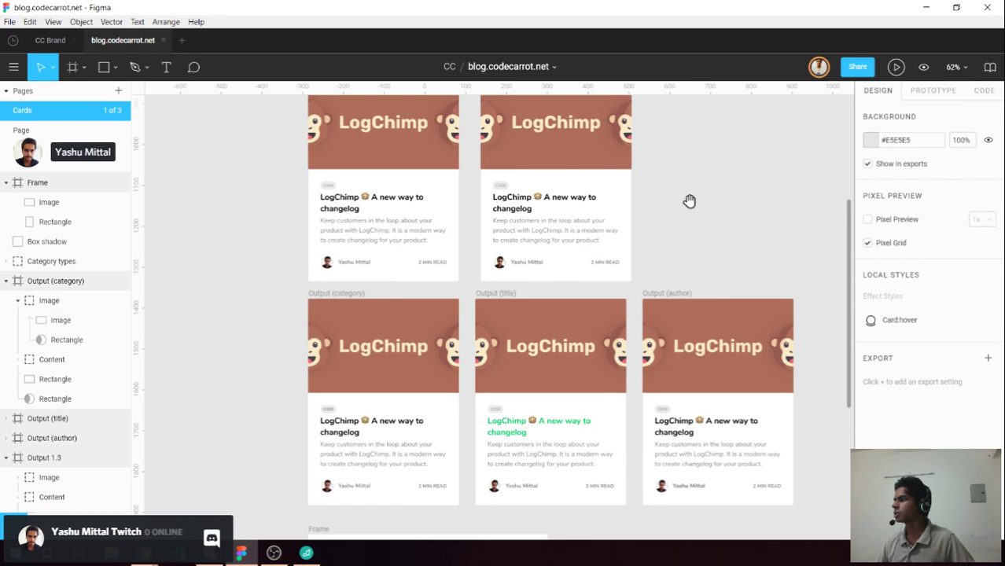
Compare the finished Output card variants with the unfinished card in the frame below them.
left_click_drag(689, 200, 662, 148)
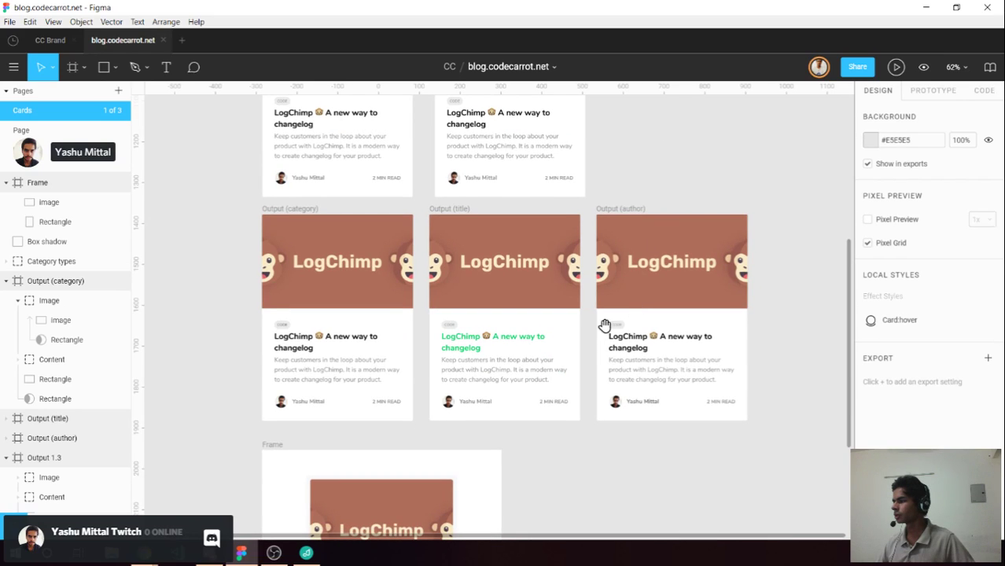
scroll(605, 353, "down", 5)
scroll(605, 164, "down", 1)
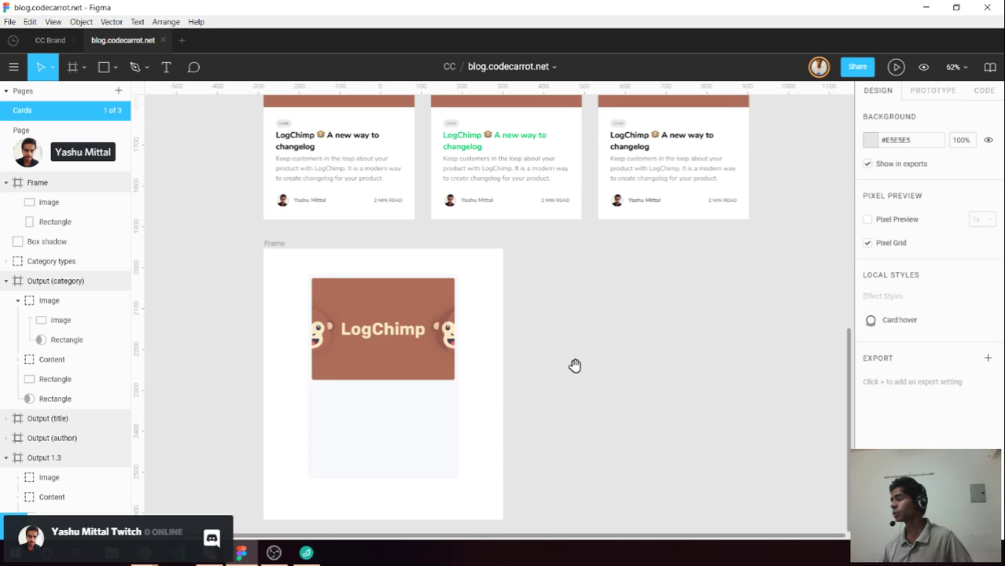
left_click_drag(575, 363, 573, 307)
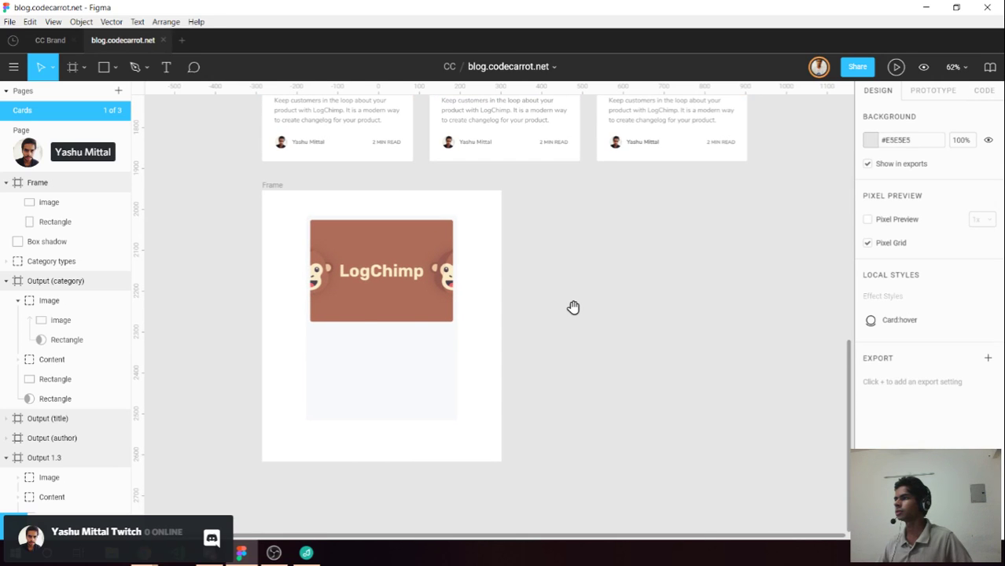
scroll(567, 416, "up", 4)
scroll(567, 472, "up", 4)
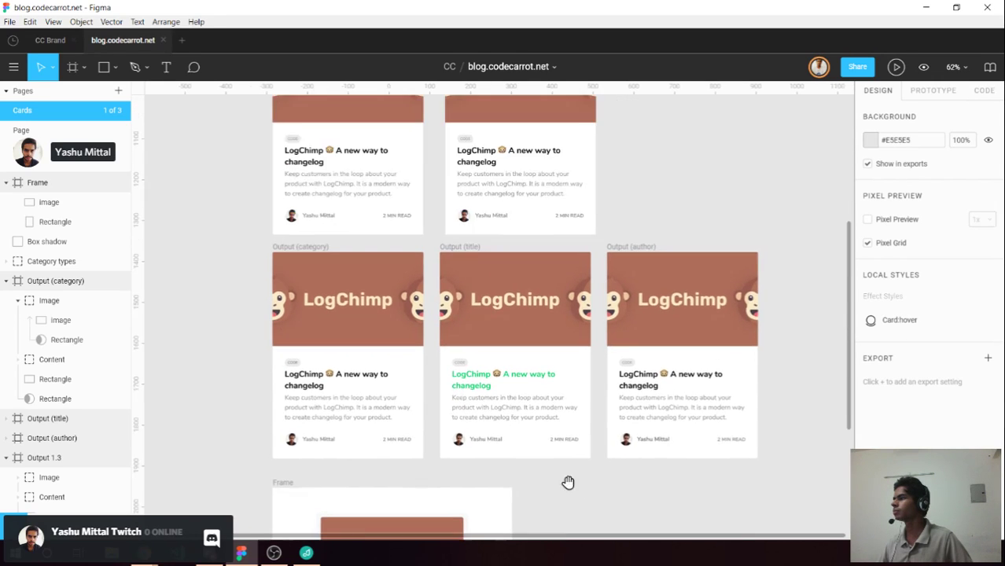
scroll(568, 482, "up", 4)
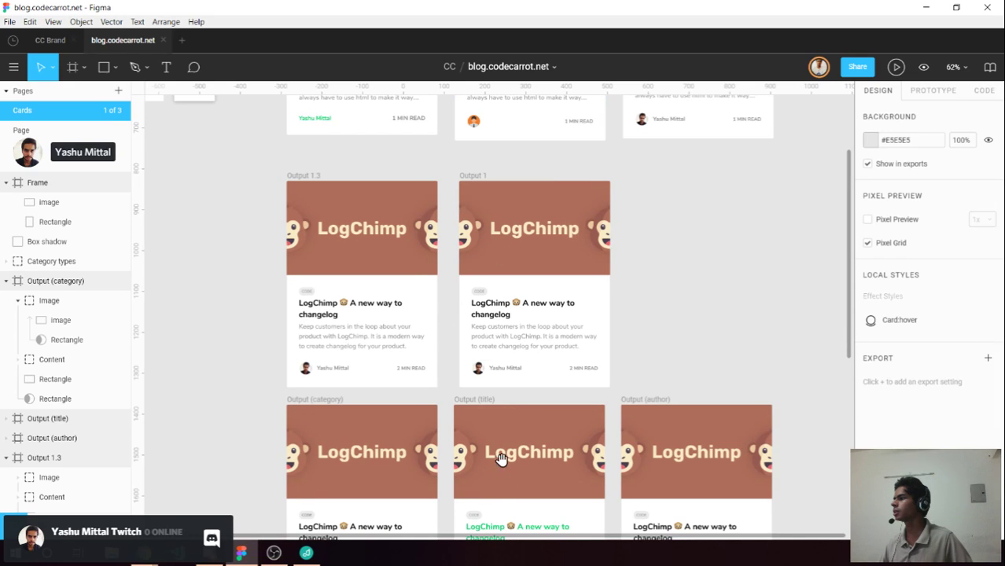
scroll(501, 460, "down", 7)
scroll(519, 346, "down", 3)
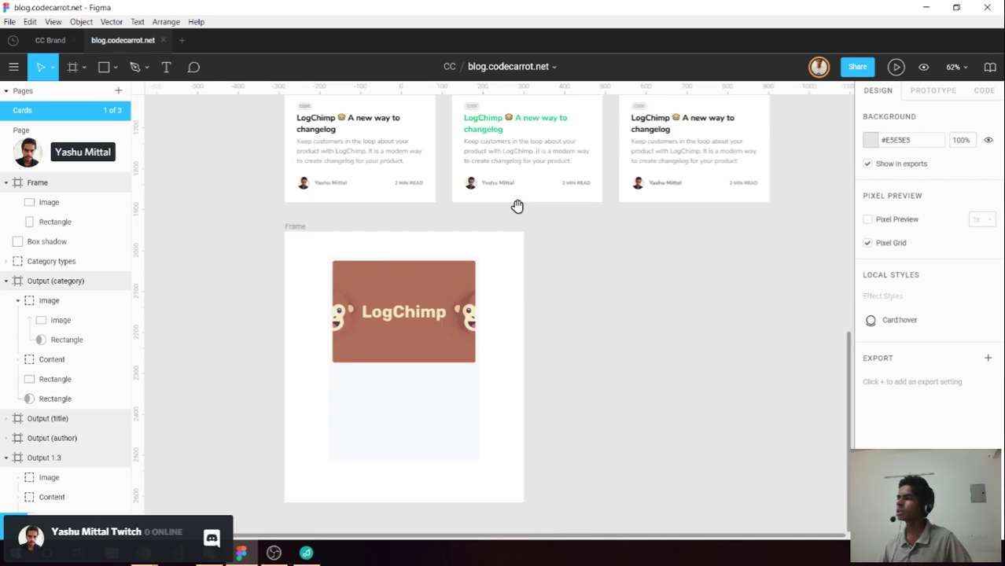
scroll(504, 236, "down", 2)
scroll(398, 359, "up", 5, "ctrl")
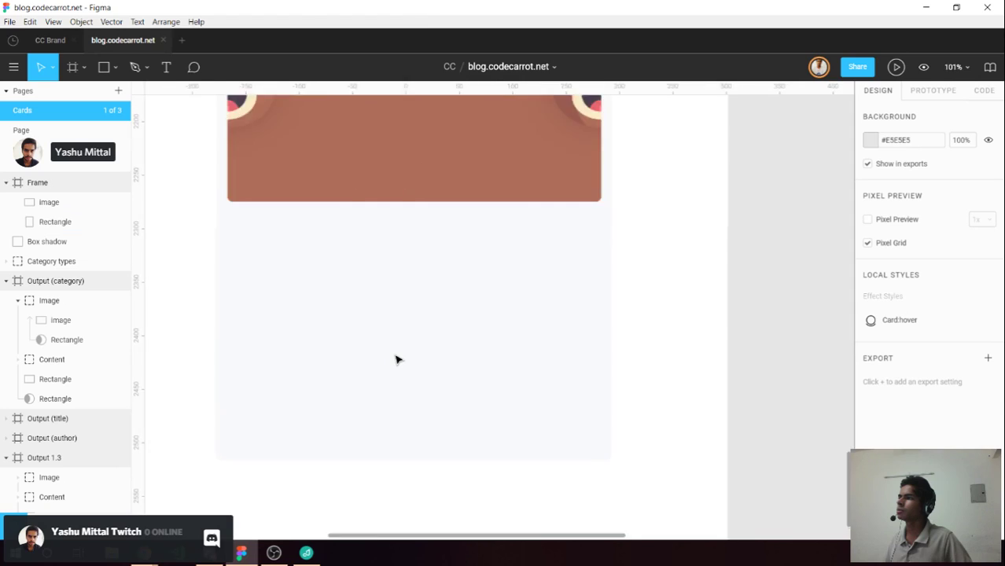
scroll(397, 359, "down", 5, "ctrl")
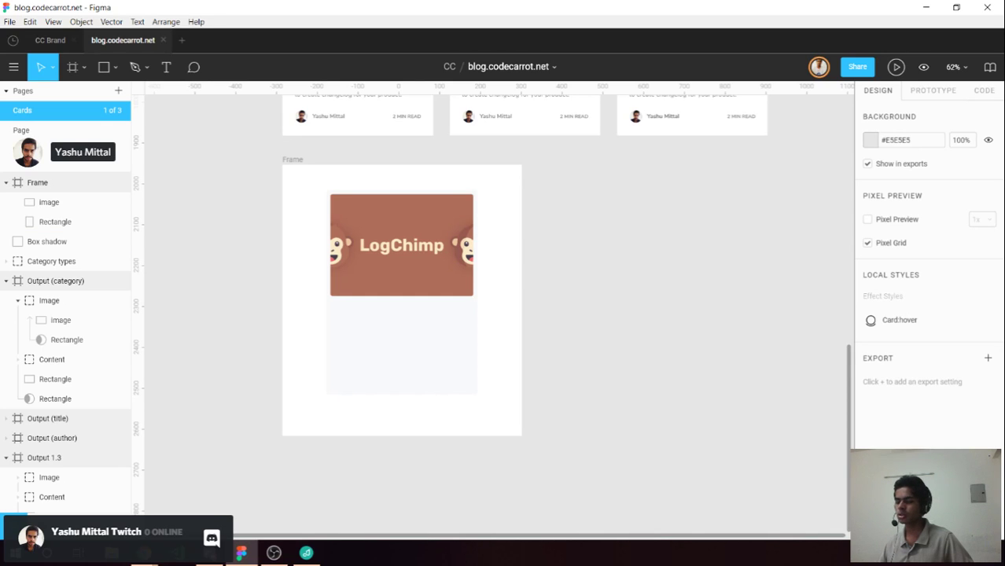
key("alt+Tab")
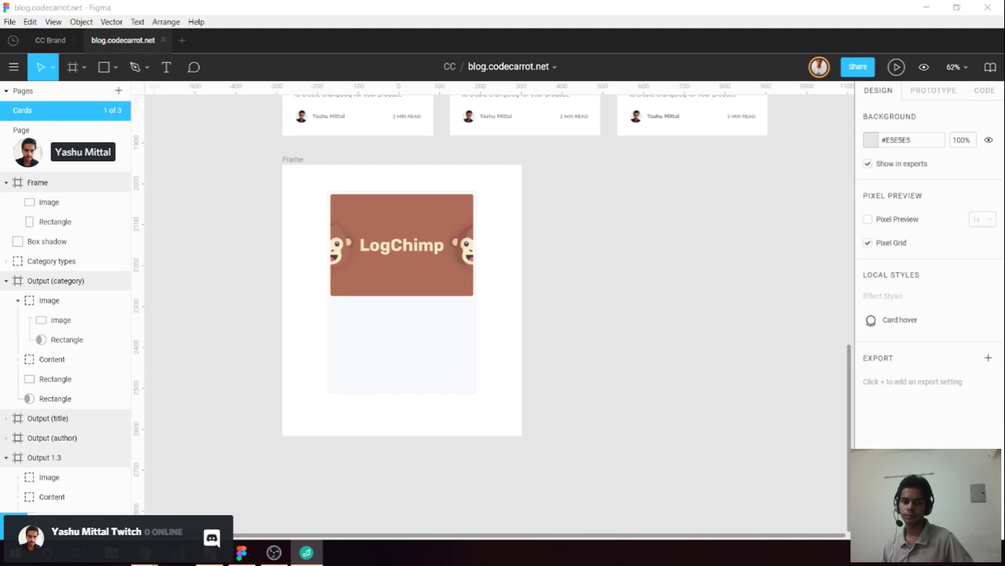
key("alt+Tab")
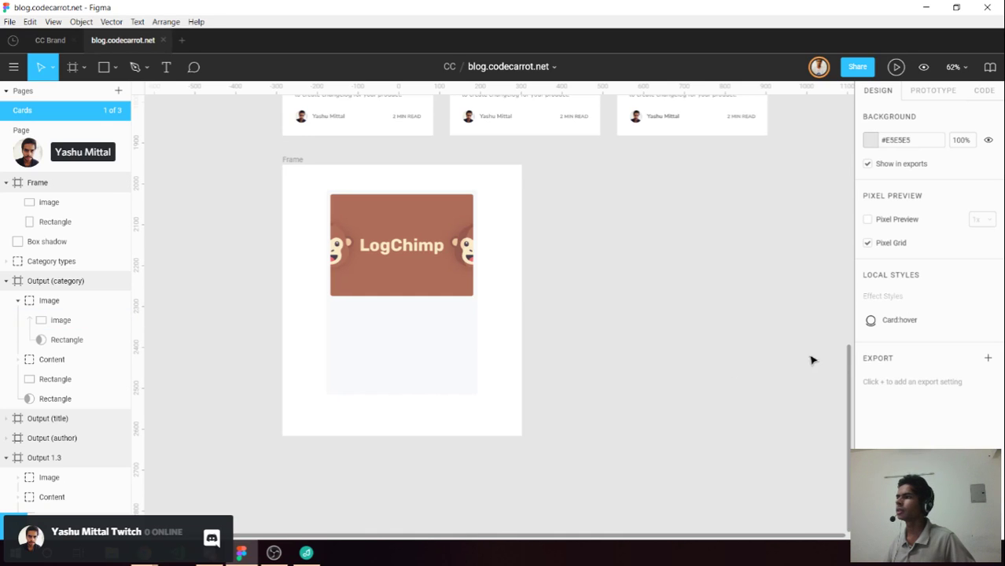
Inspect the size, position and fill of the LogChimp image and its background rectangle in the draft card frame.
left_click(117, 202)
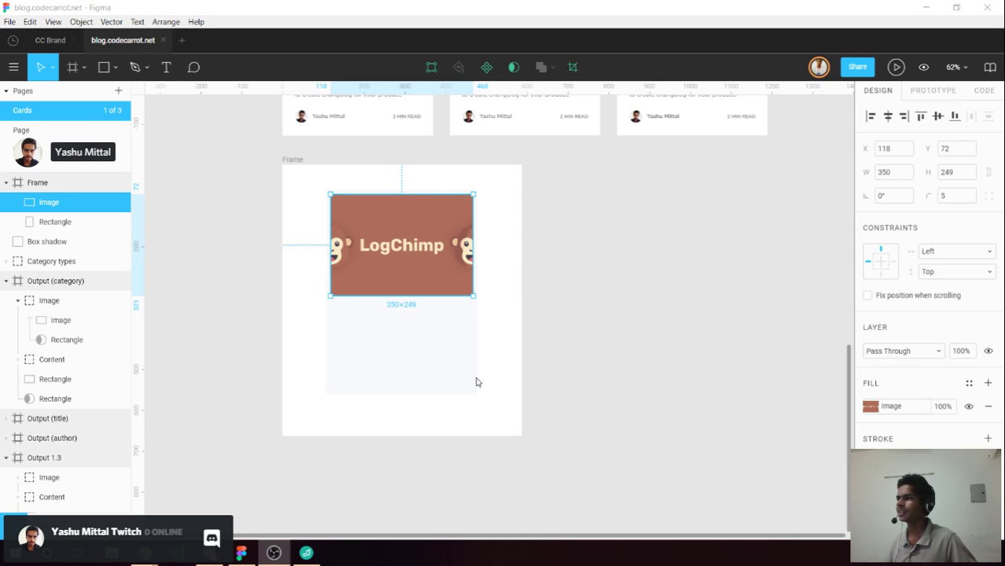
left_click(322, 341)
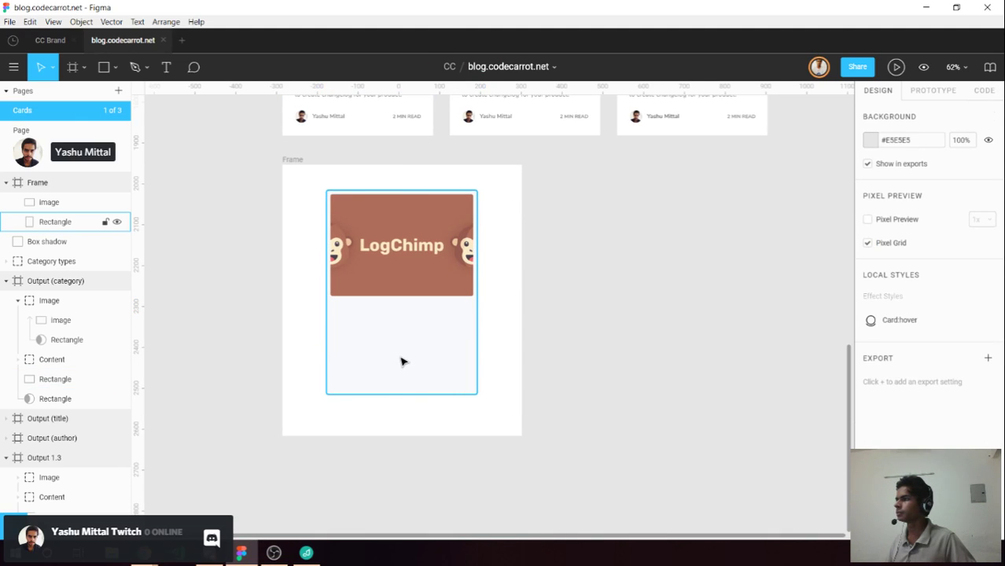
scroll(401, 361, "up", 3, "ctrl")
scroll(406, 229, "up", 2)
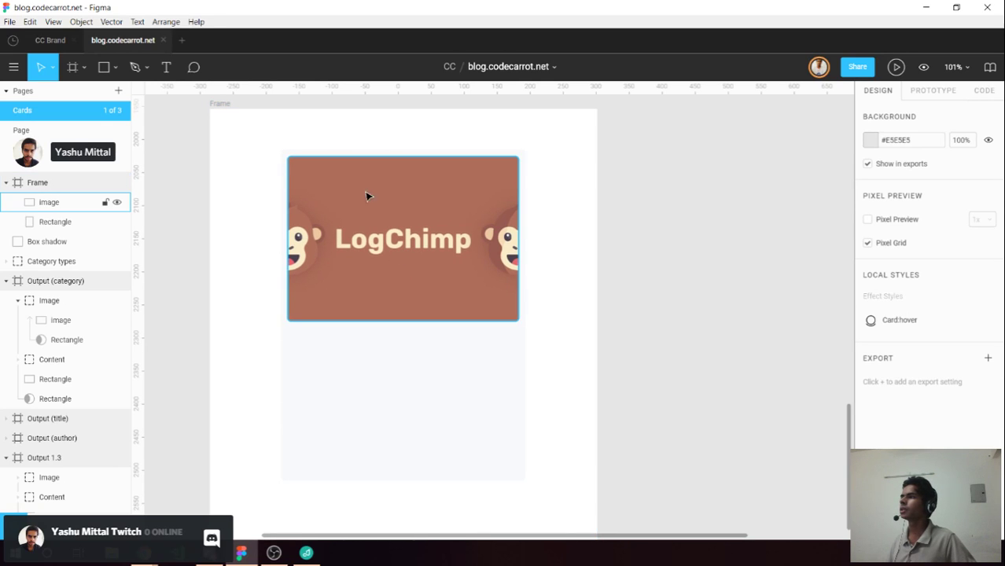
left_click(284, 170)
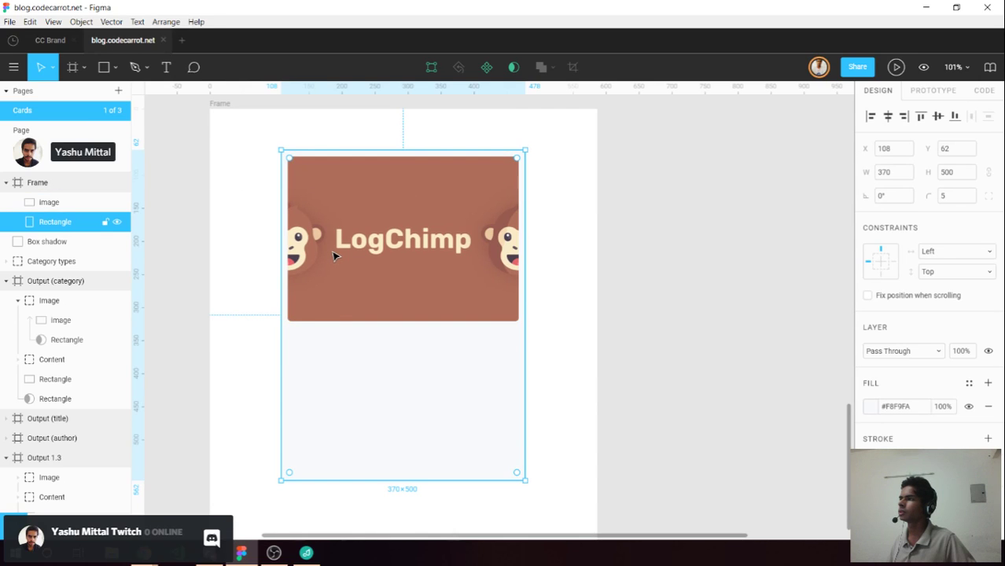
left_click(350, 288)
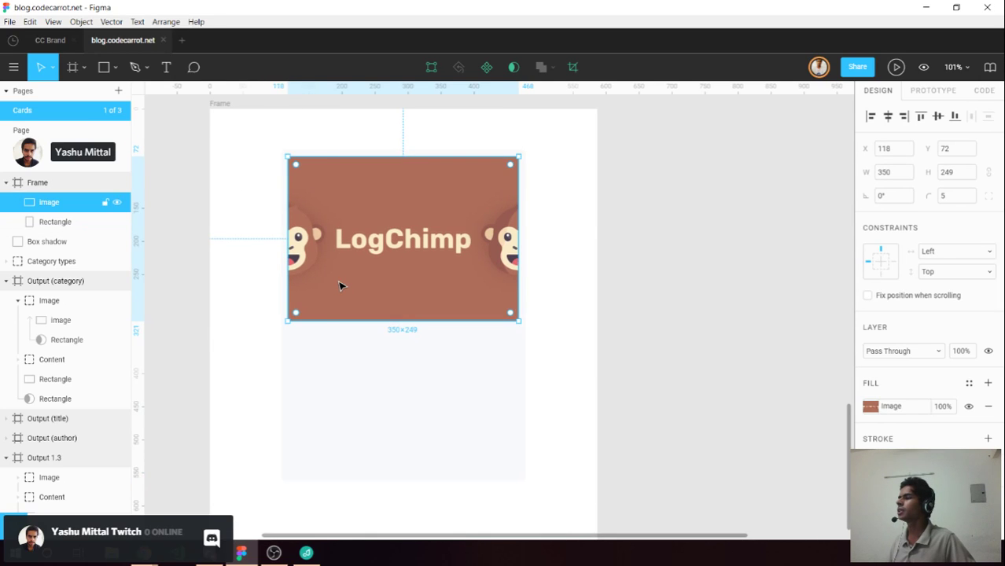
scroll(339, 285, "down", 5)
scroll(496, 288, "up", 3)
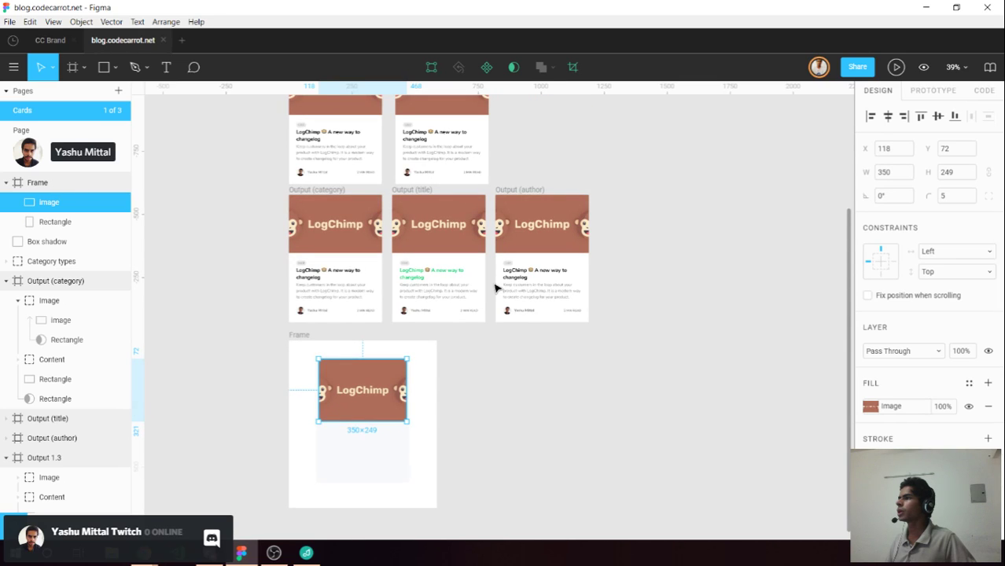
Compare the finished Output cards with the empty content area of the draft card.
scroll(326, 203, "up", 2)
scroll(346, 161, "up", 2)
scroll(355, 169, "down", 4)
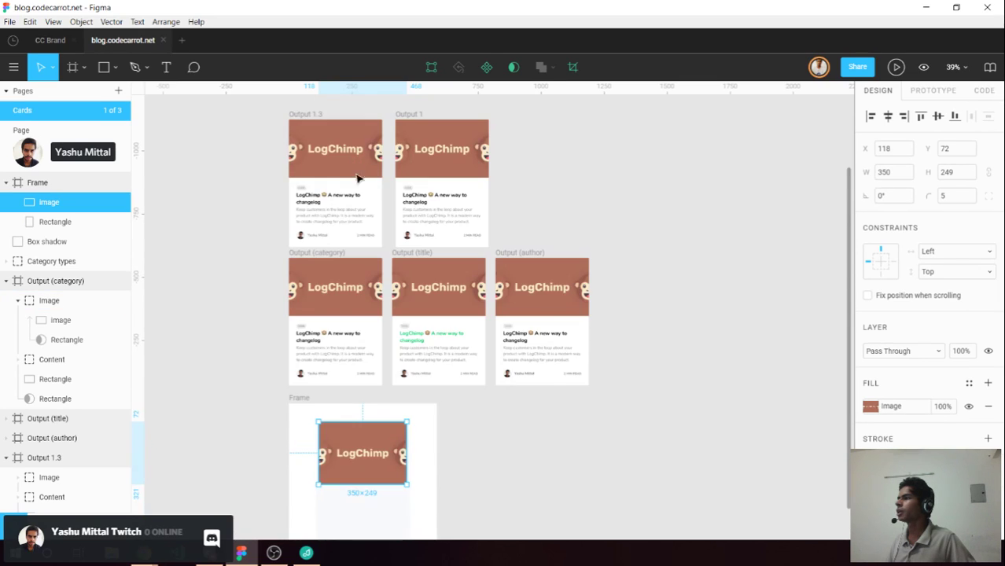
scroll(377, 417, "down", 2)
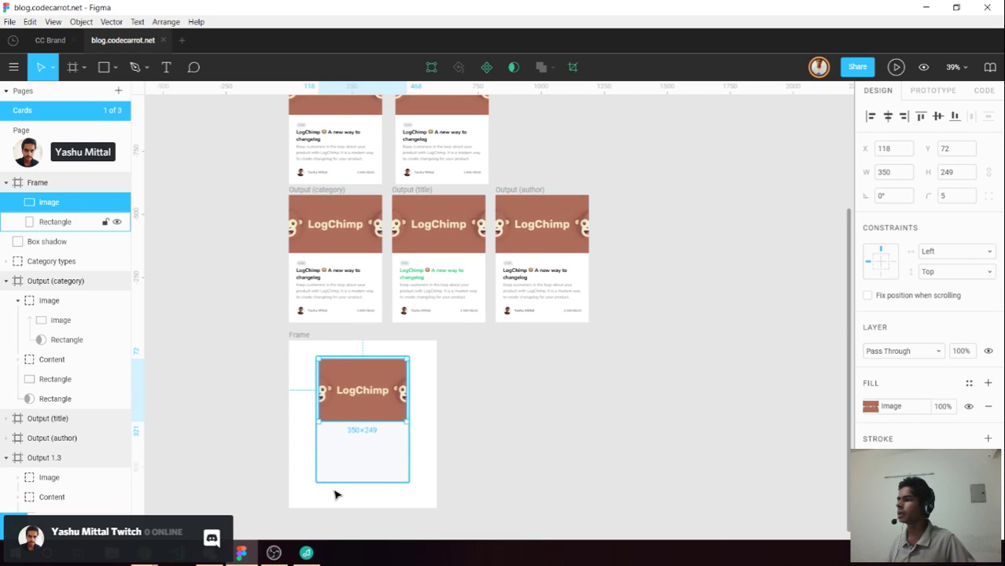
scroll(334, 494, "up", 8)
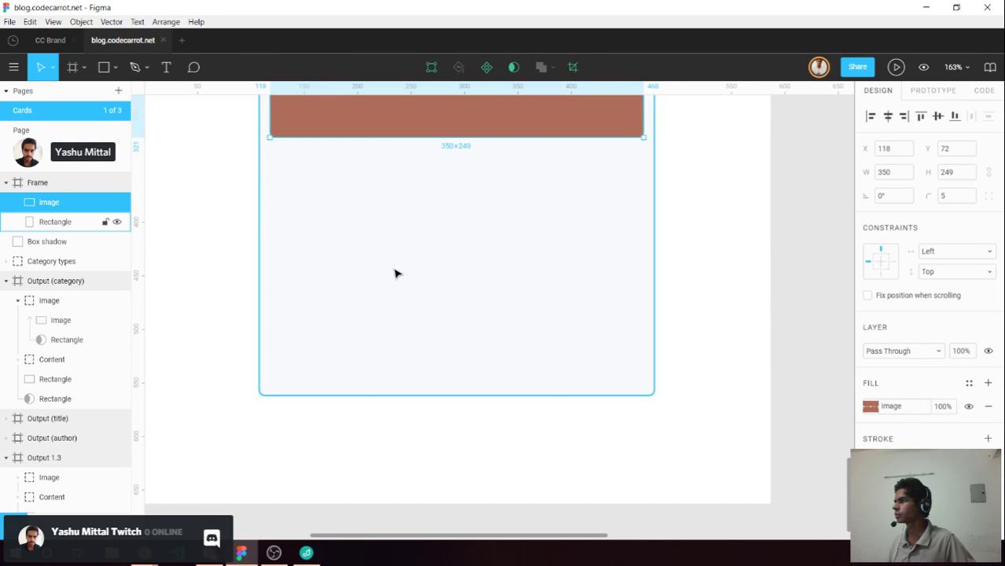
left_click(395, 273)
left_click(163, 220)
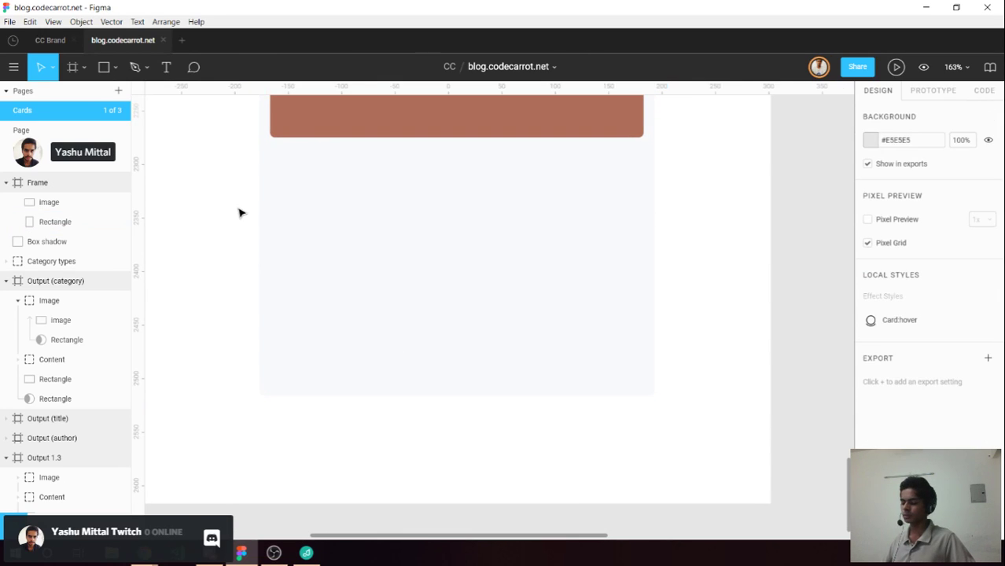
key("t")
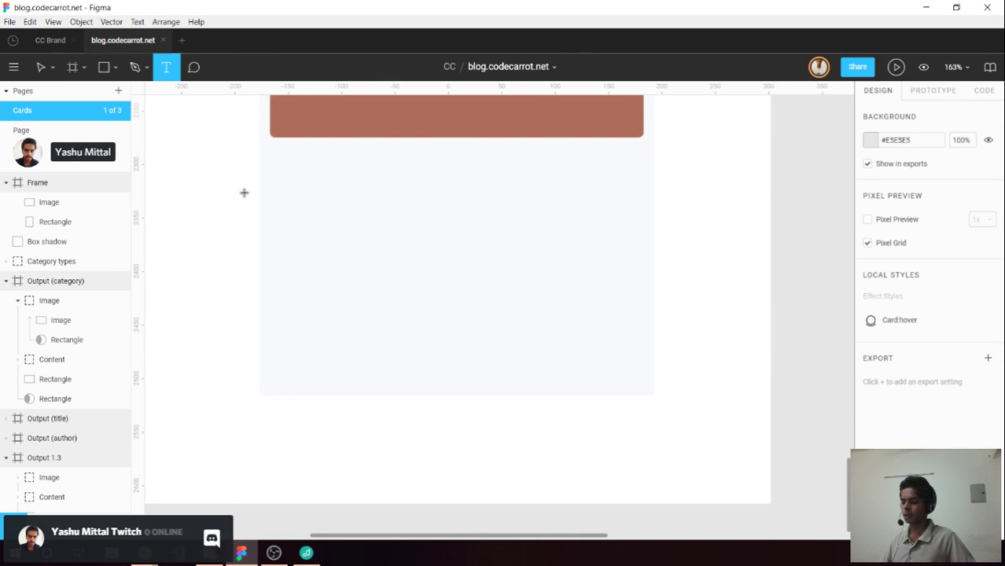
key("v")
scroll(245, 195, "up", 3)
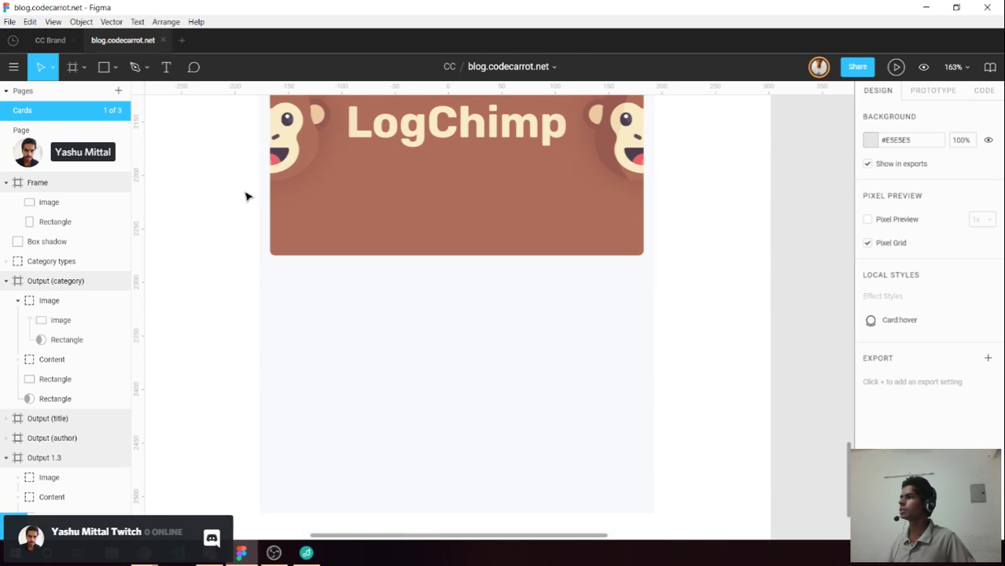
scroll(279, 218, "down", 2)
scroll(280, 218, "up", 2)
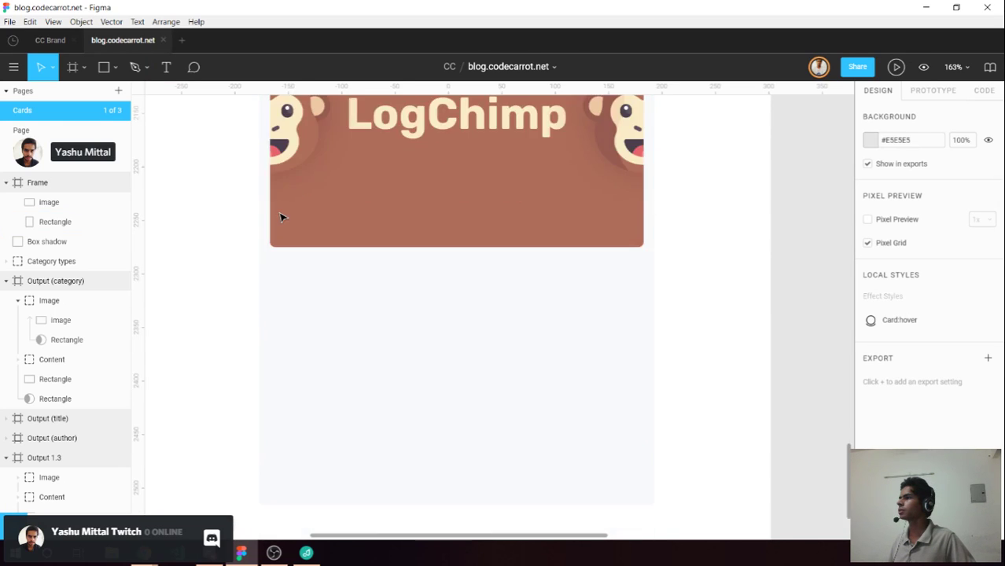
scroll(281, 217, "down", 3)
scroll(280, 216, "down", 5)
scroll(278, 203, "up", 5)
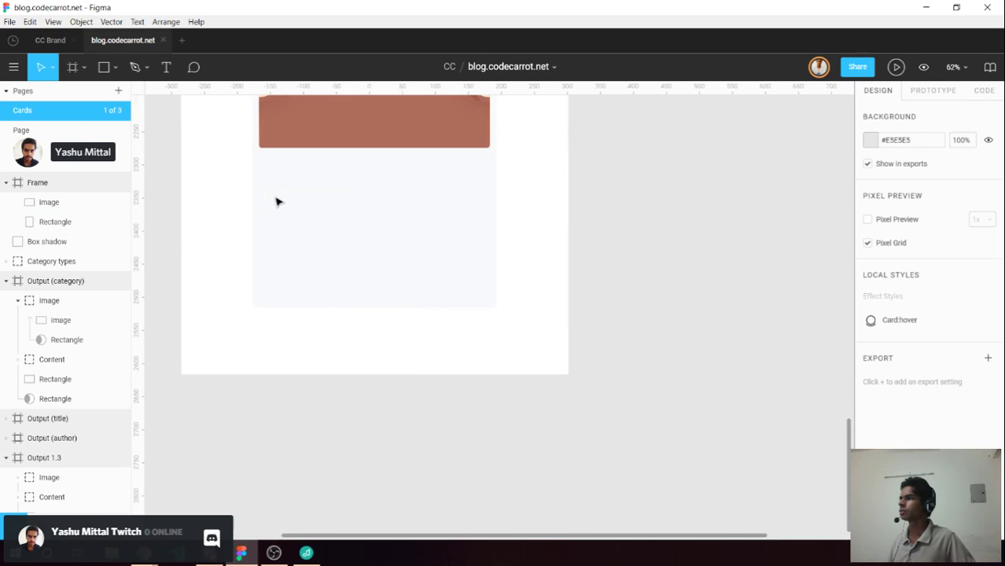
scroll(216, 193, "down", 4)
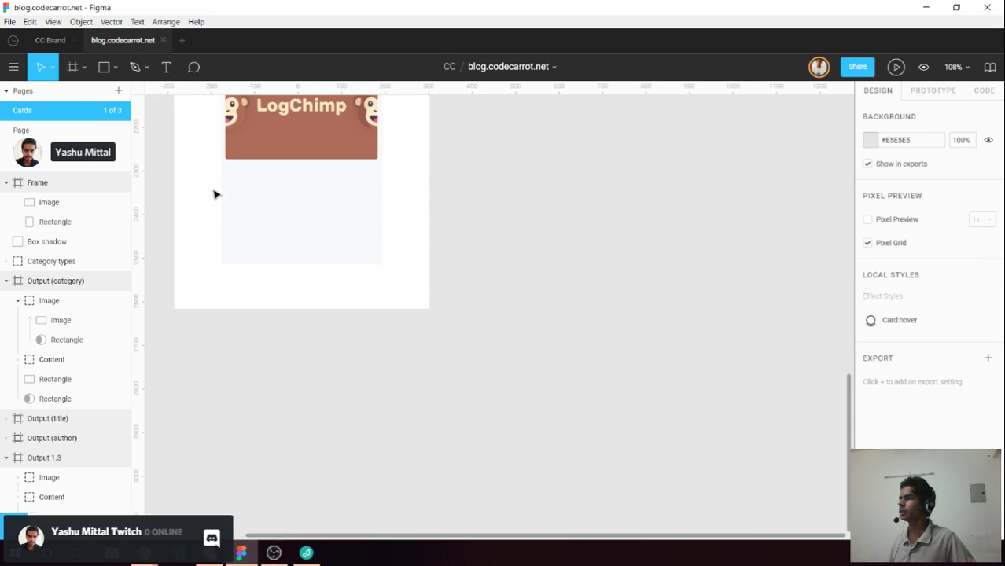
Copy the rounded CODING tag from the Category types group and return to the draft card frame.
scroll(363, 366, "up", 5)
scroll(363, 367, "left", 4)
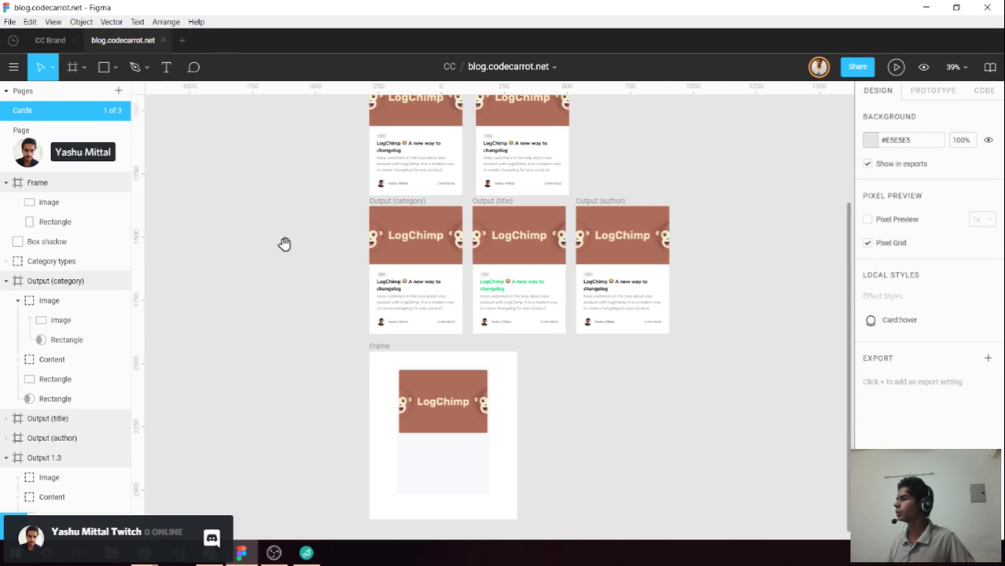
scroll(314, 337, "up", 5)
scroll(314, 337, "left", 2)
scroll(314, 338, "up", 1)
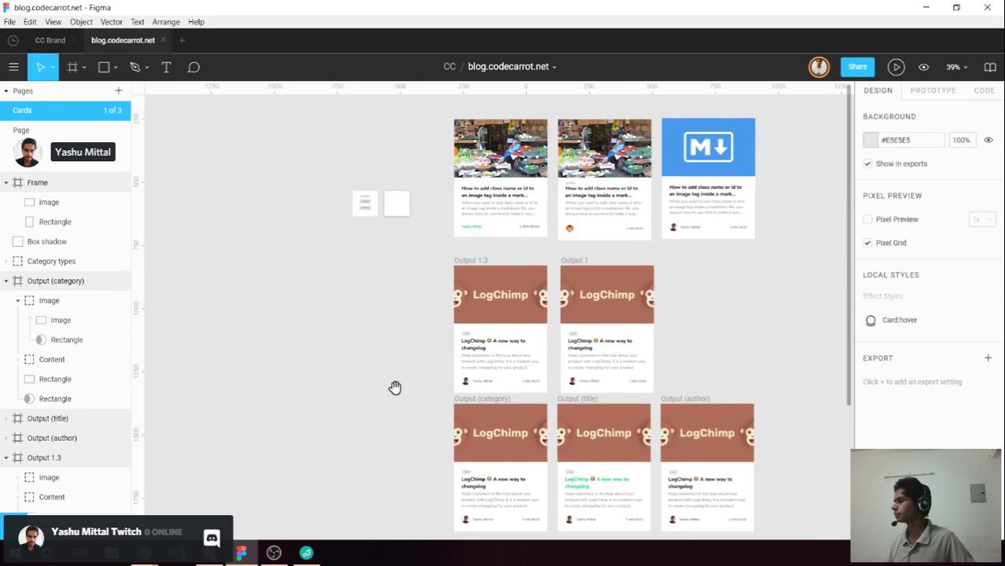
scroll(348, 198, "up", 10)
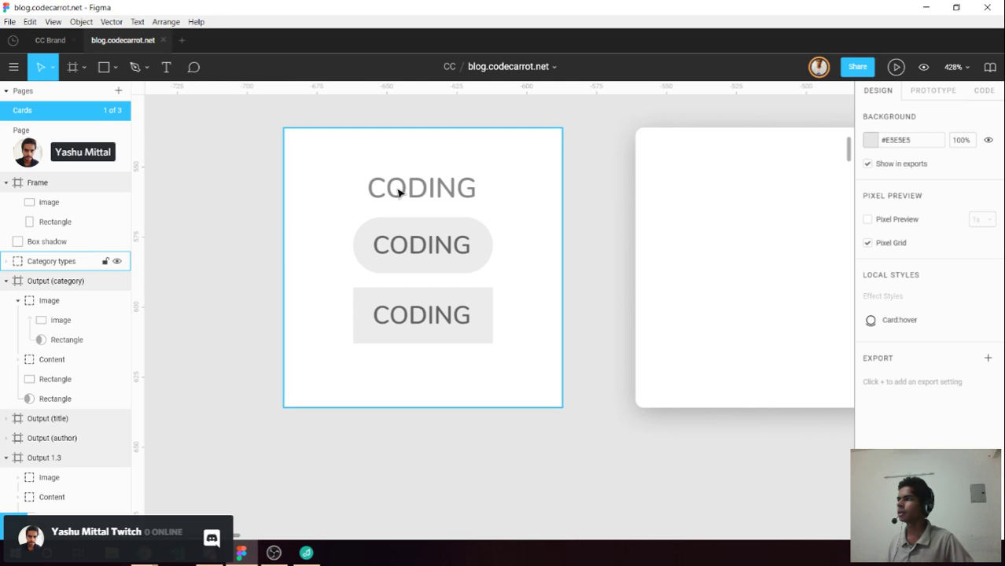
left_click(398, 192)
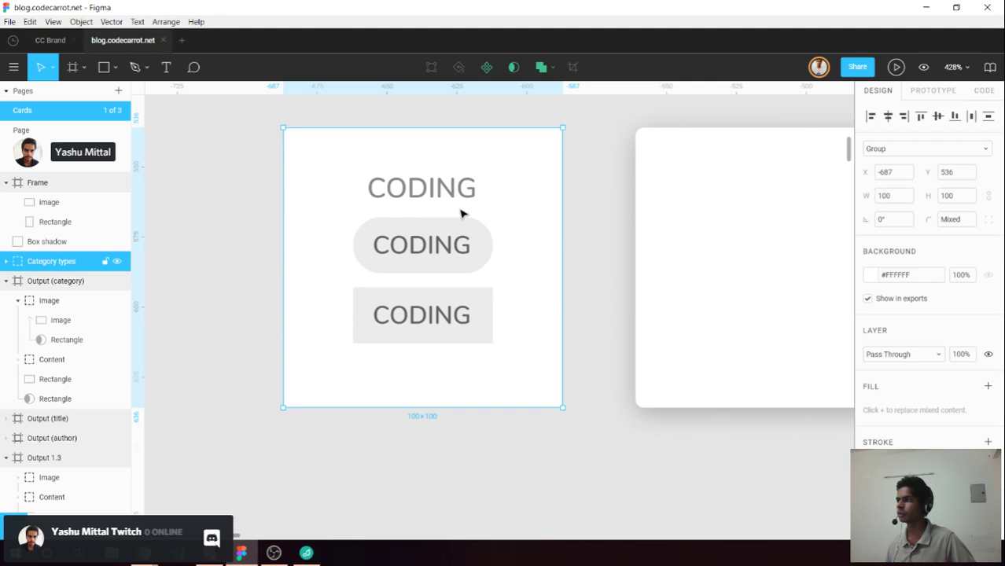
double_click(383, 245)
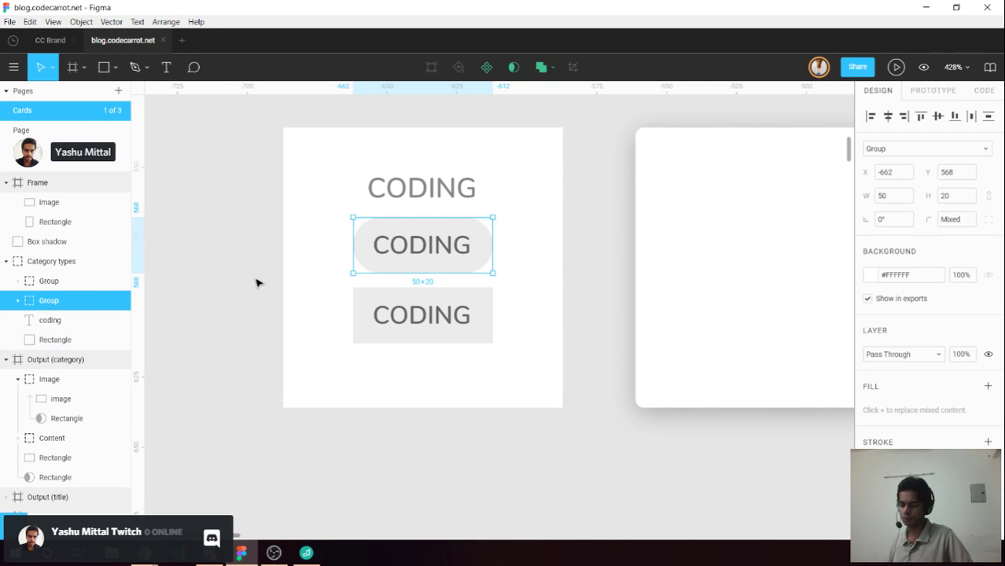
scroll(355, 303, "down", 5)
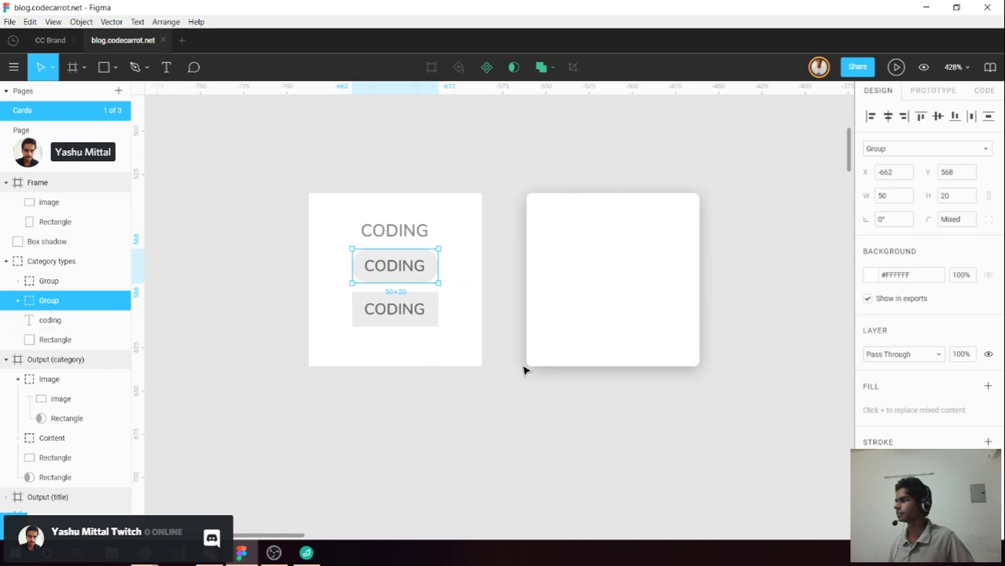
scroll(623, 370, "down", 6)
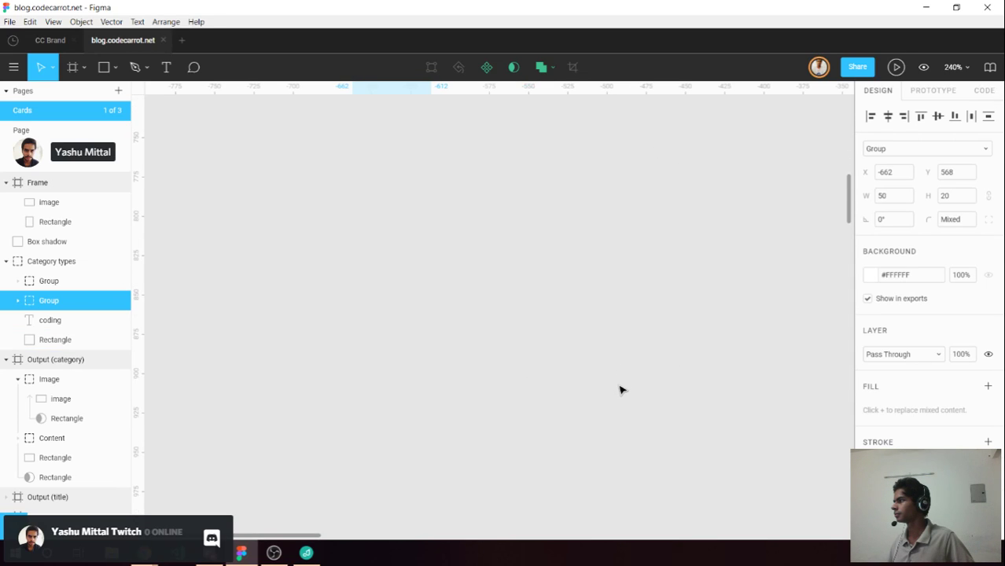
scroll(634, 420, "down", 3)
scroll(635, 420, "right", 4)
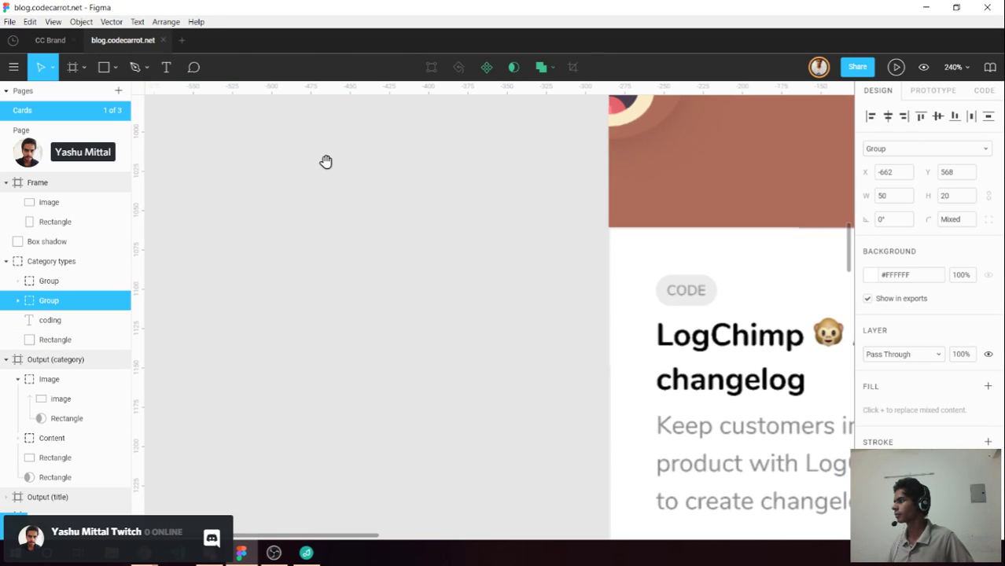
scroll(554, 384, "down", 8)
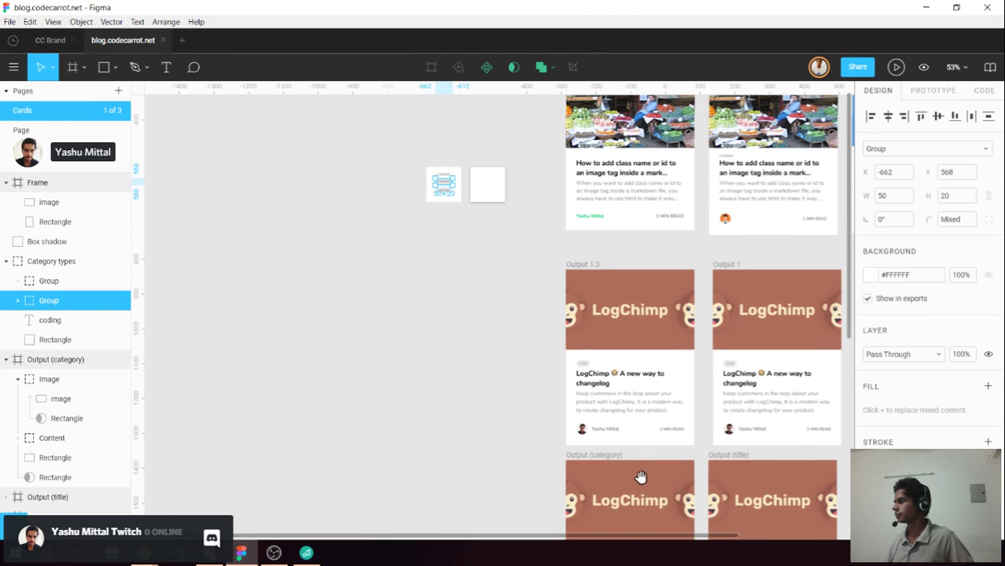
scroll(456, 122, "down", 4)
scroll(456, 122, "right", 2)
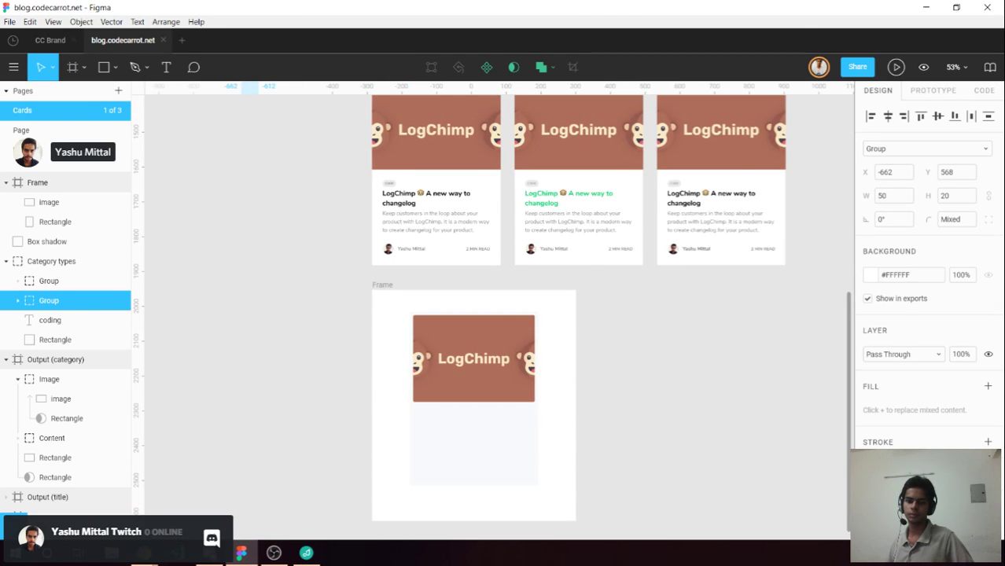
Examine the dimensions and position of the LogChimp image and the background rectangle behind it in the draft card.
left_click(274, 553)
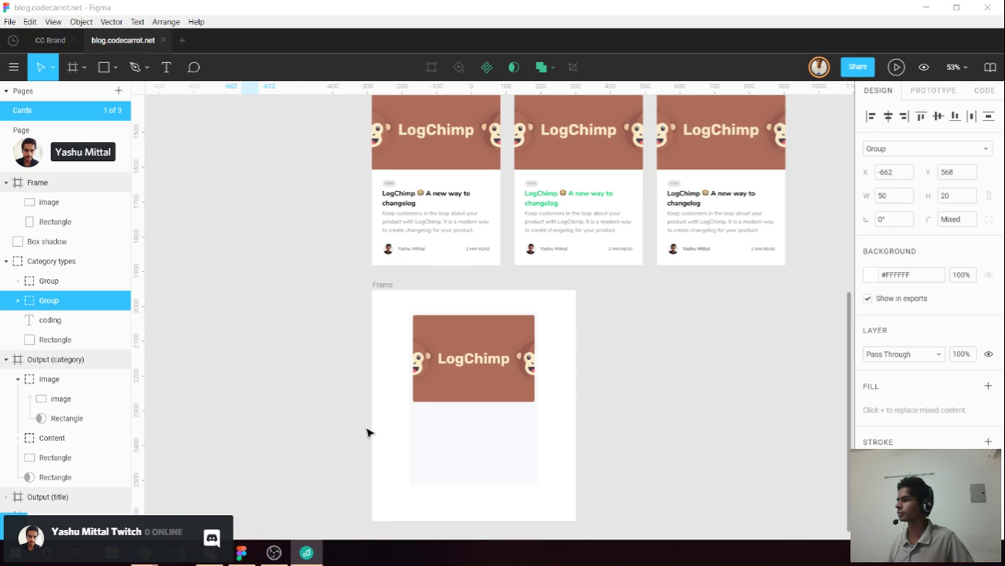
key("Escape")
left_click_drag(478, 426, 450, 319)
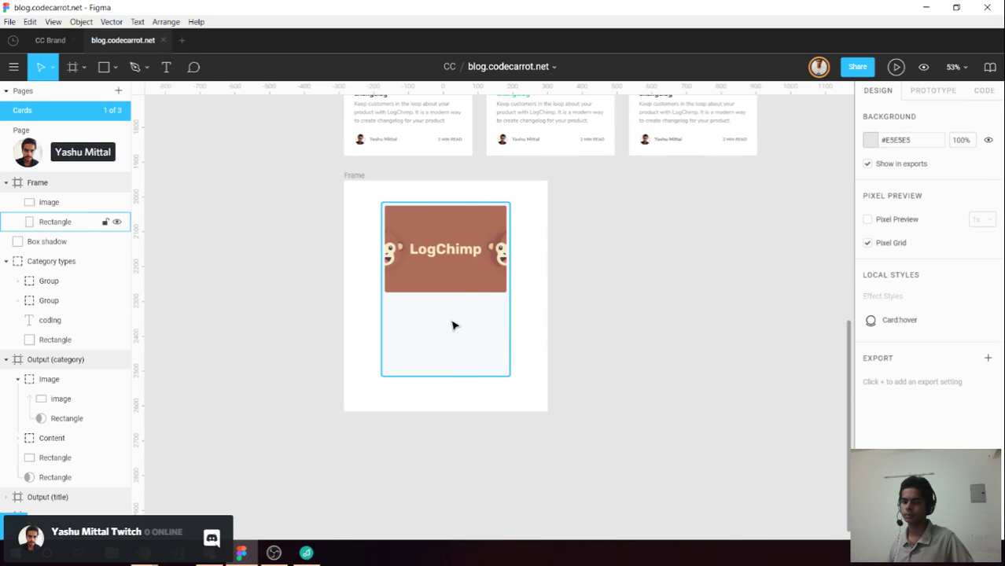
scroll(452, 325, "up", 3)
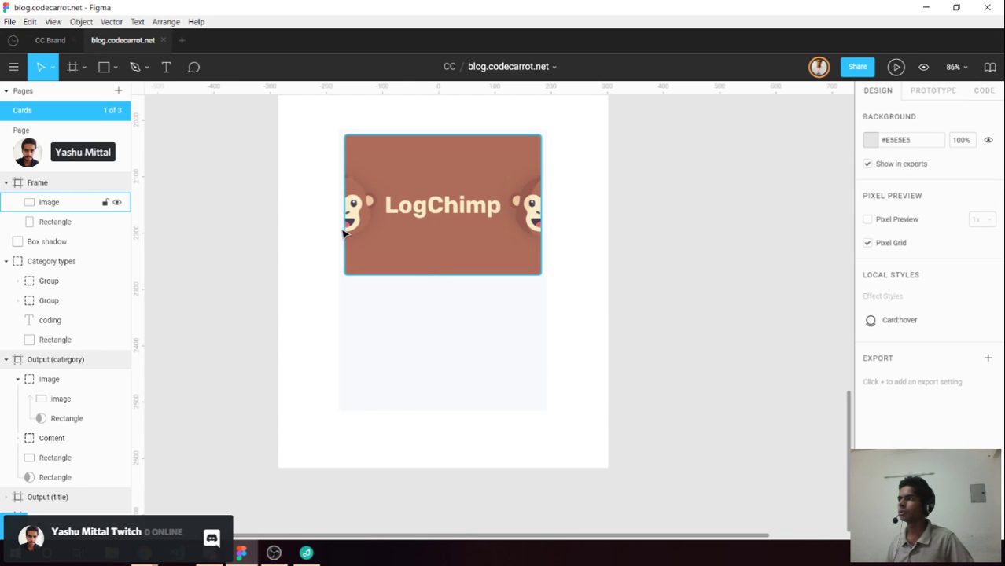
left_click(395, 243)
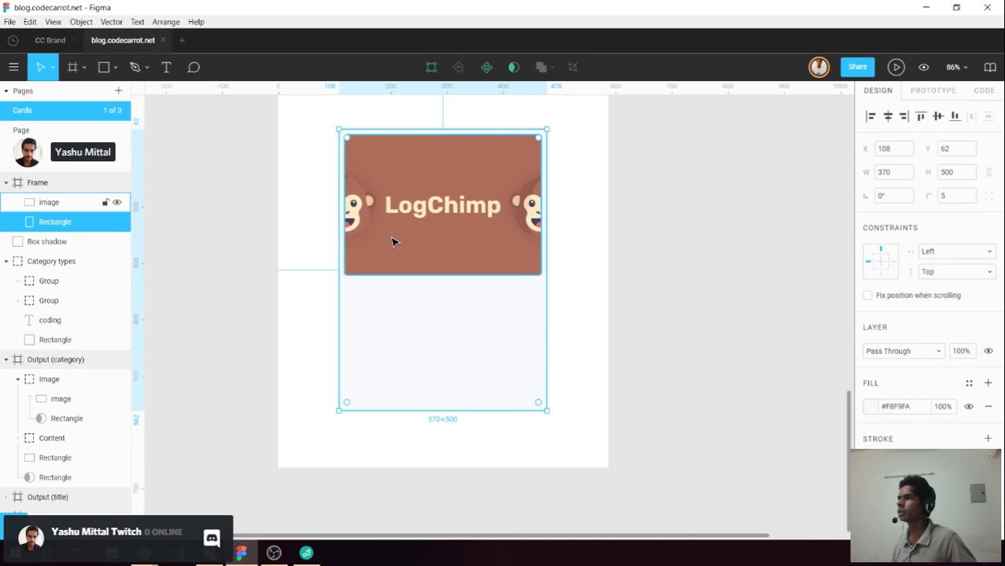
left_click(394, 242)
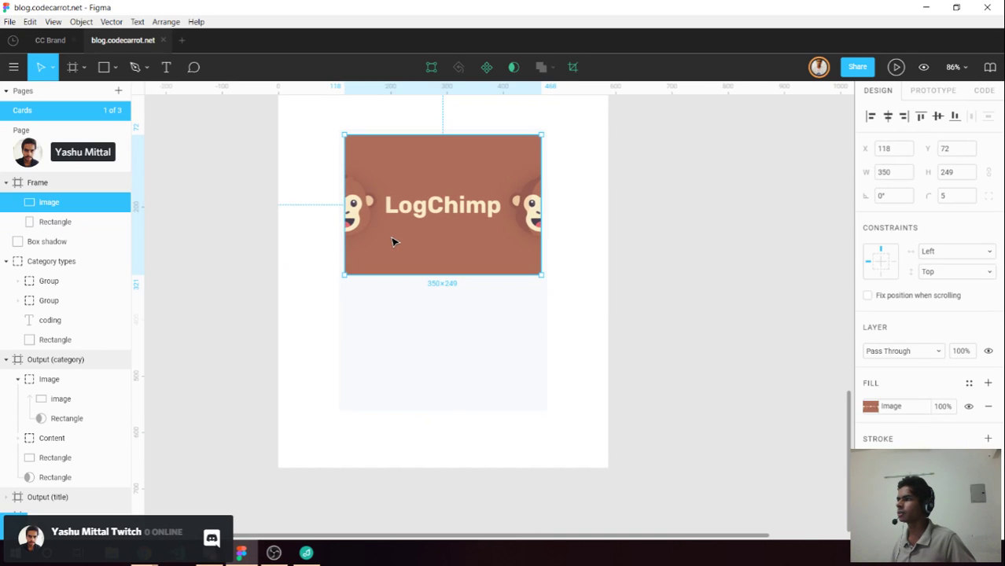
left_click(314, 239)
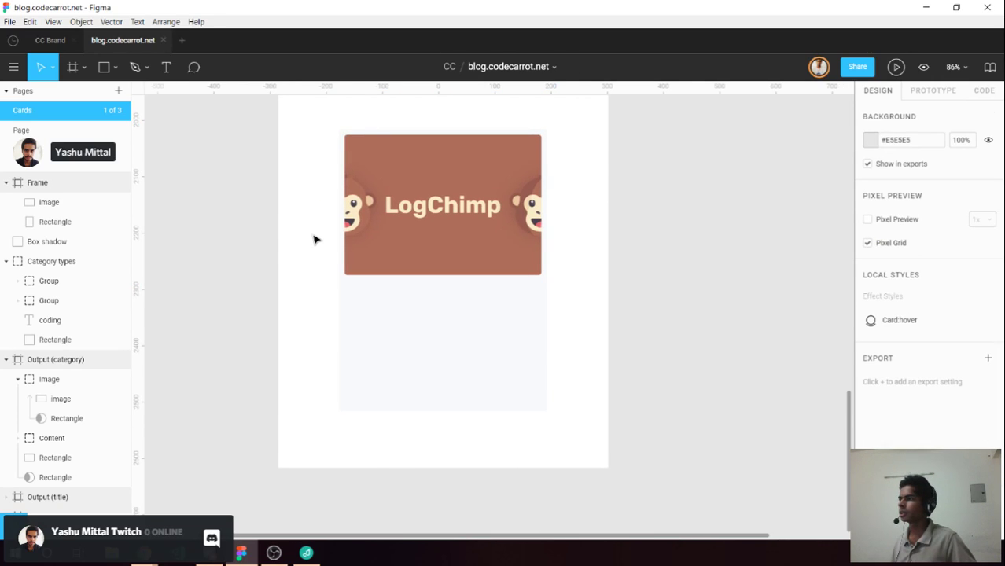
left_click(378, 238)
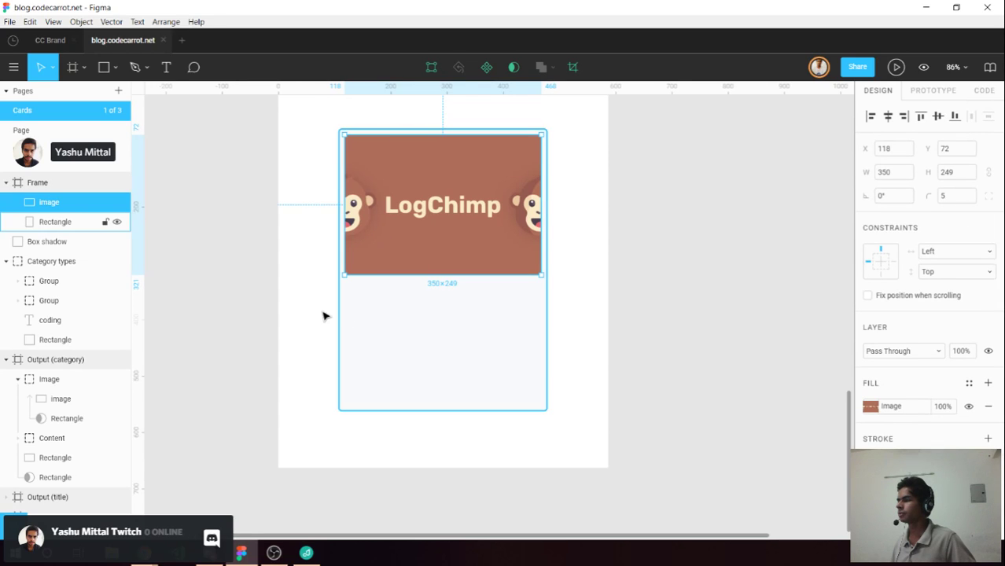
left_click(326, 315)
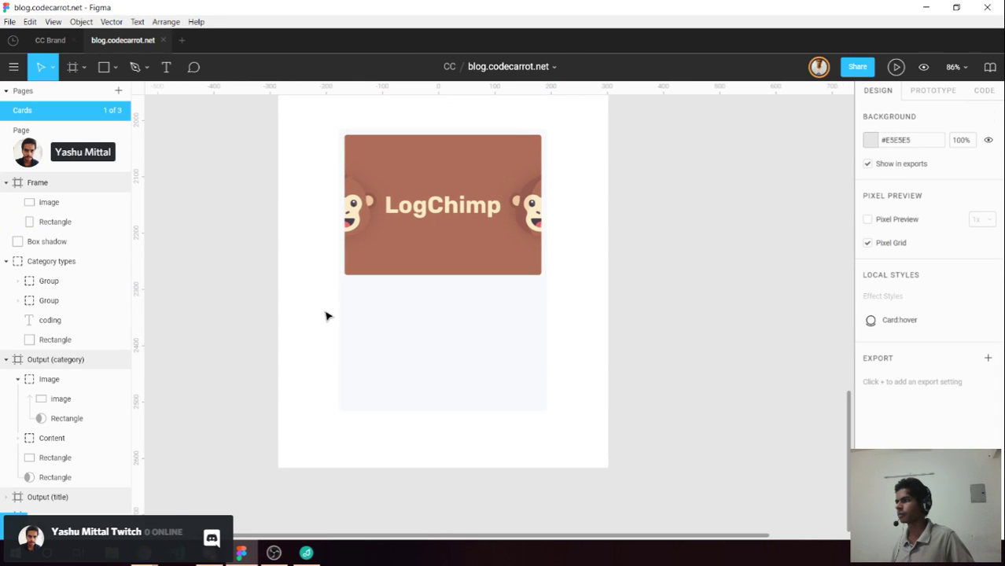
Paste the CODING tag into the draft frame and place it just below the image at X 118, Y 335.
key("ctrl+v")
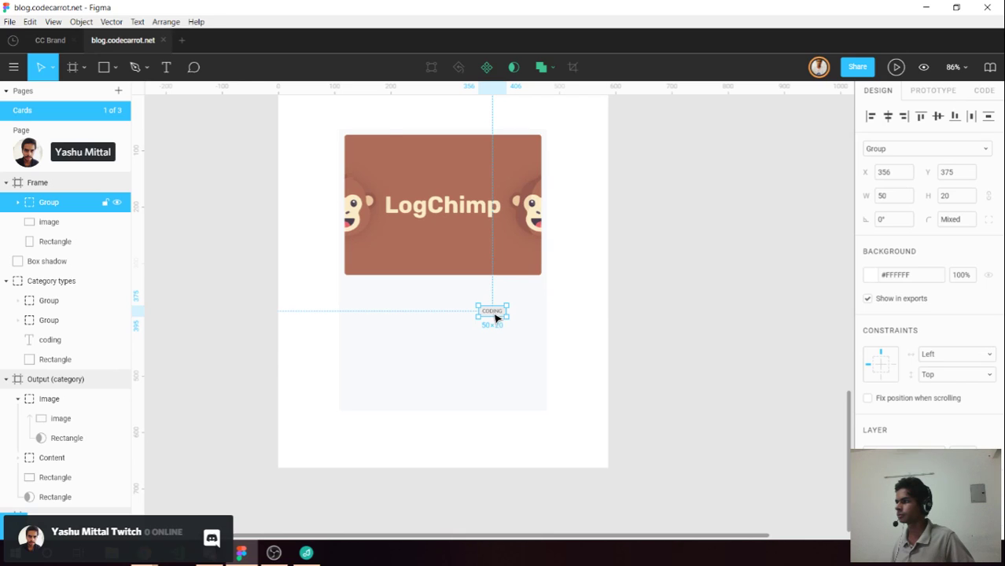
scroll(495, 316, "up", 5)
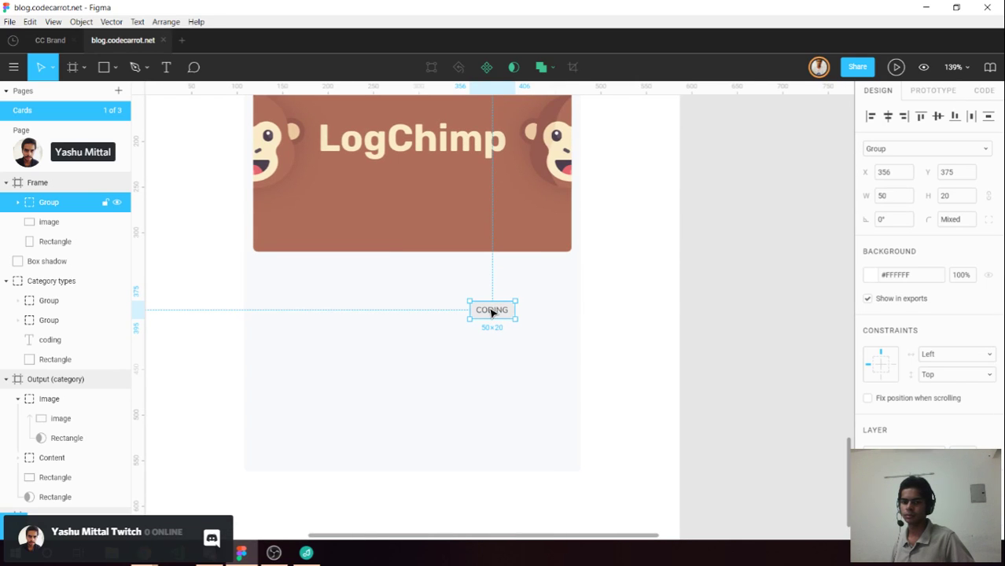
left_click_drag(489, 313, 265, 255)
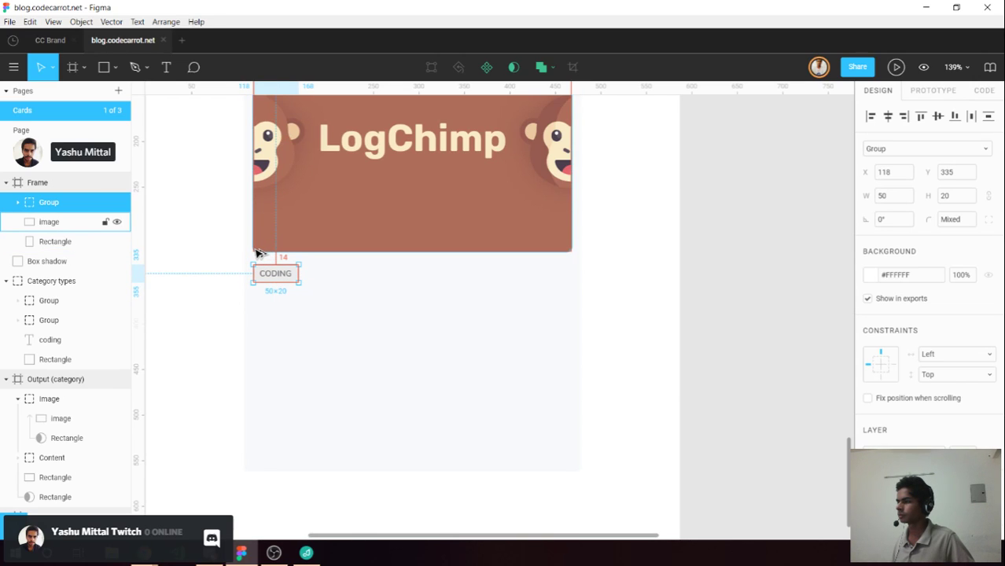
Move the CODING tag down to Y 341 below the image and check its distances to the background rectangle.
key("Down")
key("Down")
key("Down")
key("Down")
key("Down")
key("Down")
key("Down")
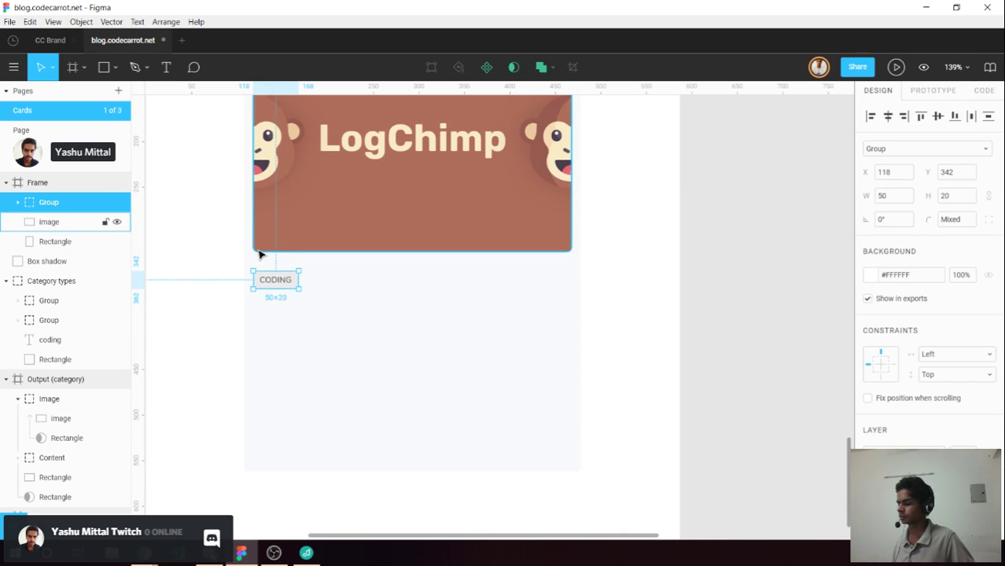
key("Down")
key("Down")
key("Down")
key("Down")
key("Down")
key("Down")
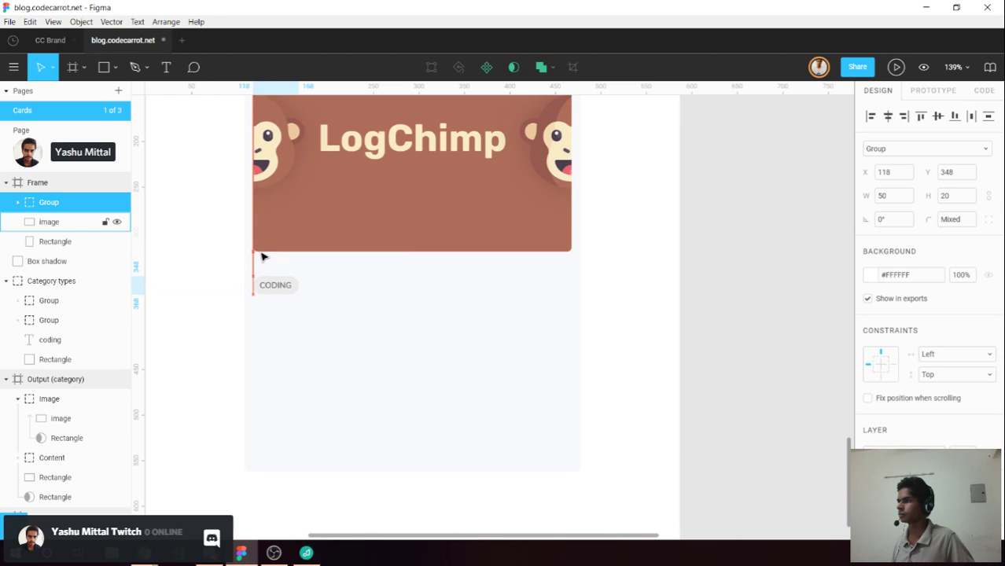
key("Down")
key("Down")
key("Down")
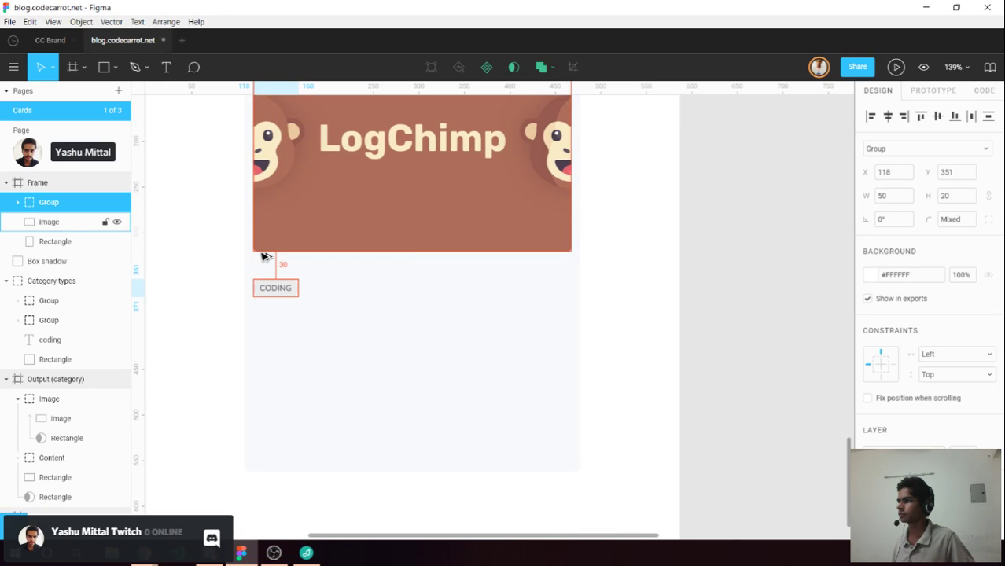
left_click_drag(274, 287, 271, 281)
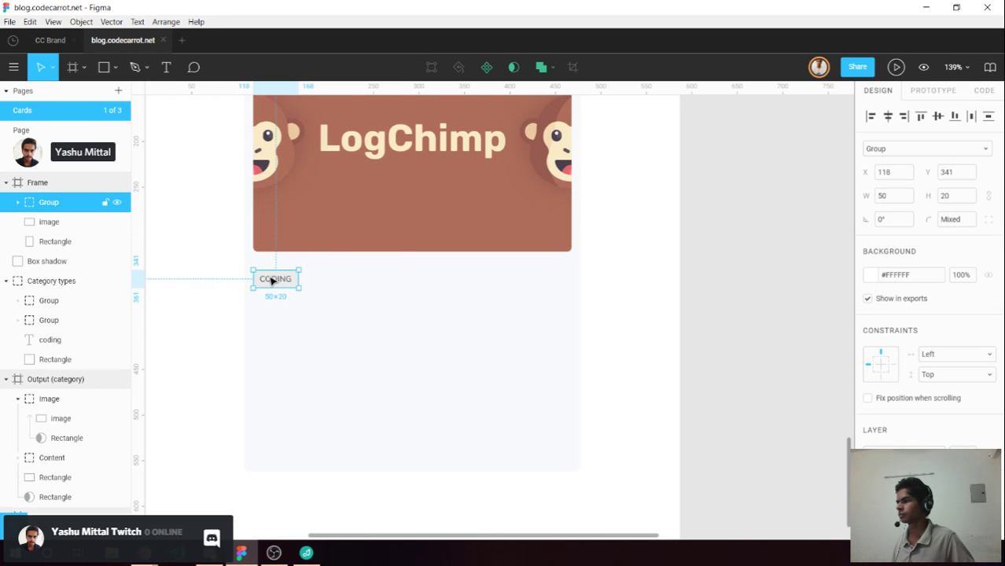
key("alt")
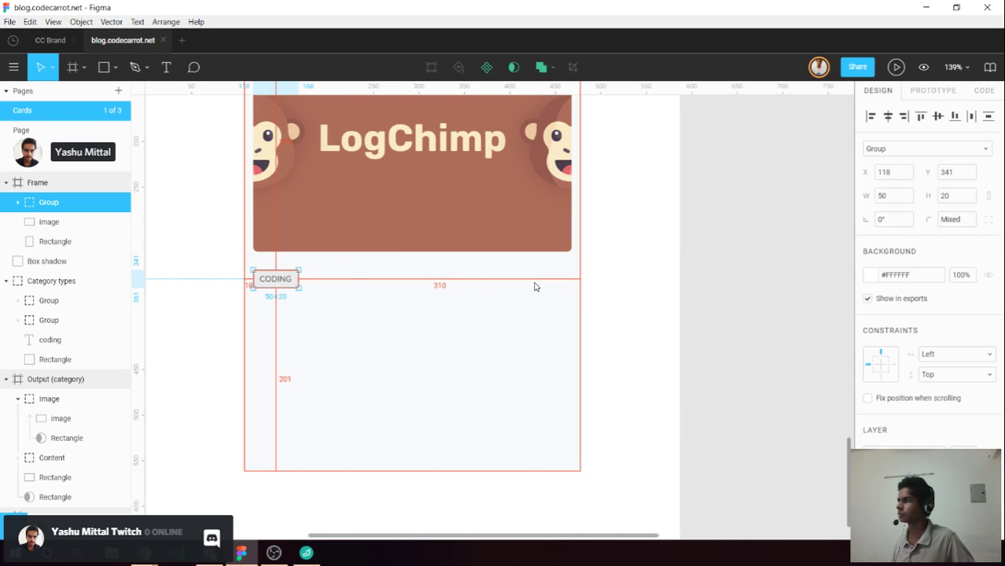
Shift the CODING tag 10 px to X 128, indenting it from the LogChimp image's left edge.
left_click(902, 174)
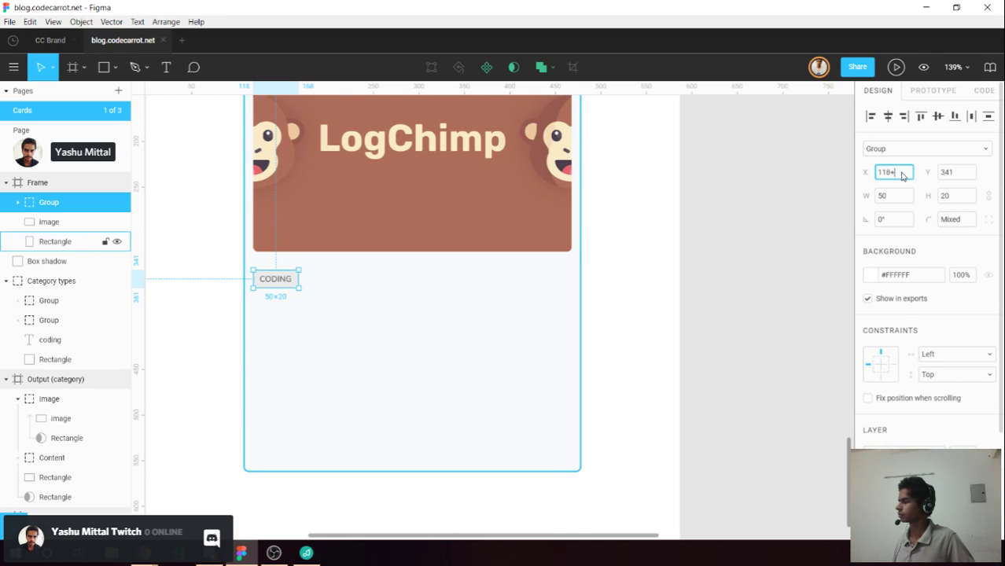
key("Return")
left_click(215, 322)
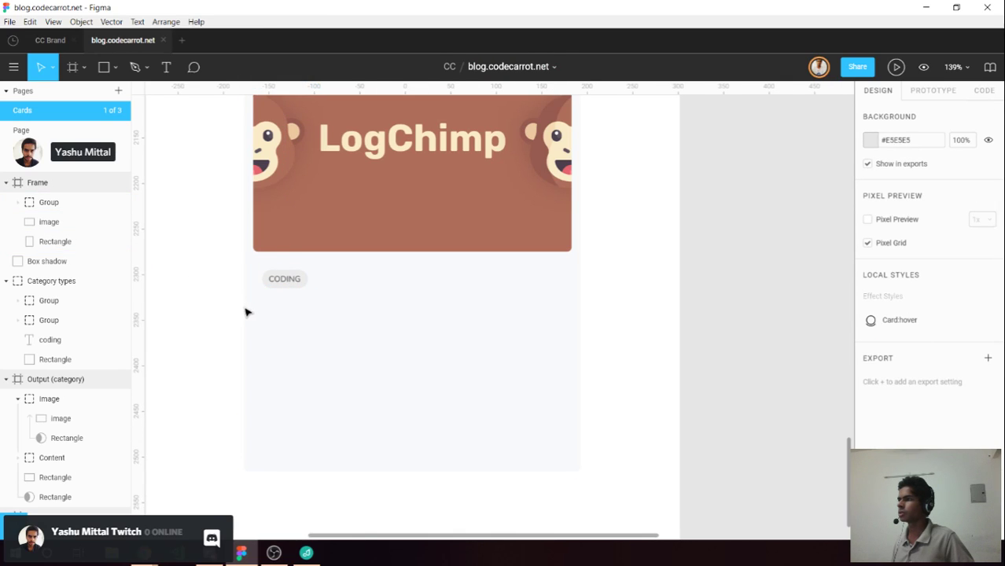
left_click(281, 284)
left_click(237, 246)
scroll(291, 249, "down", 3, "ctrl")
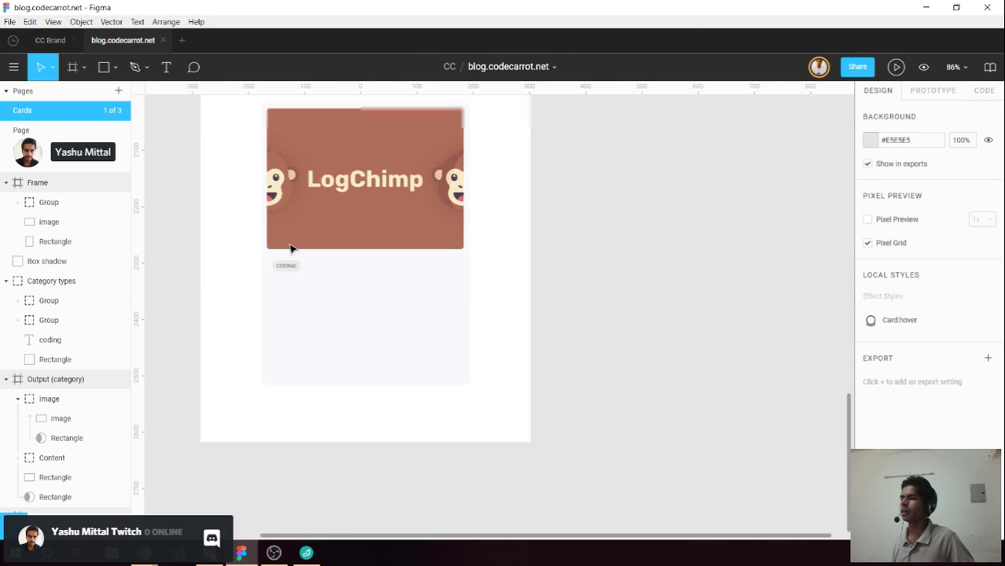
scroll(290, 249, "up", 3)
left_click(341, 313)
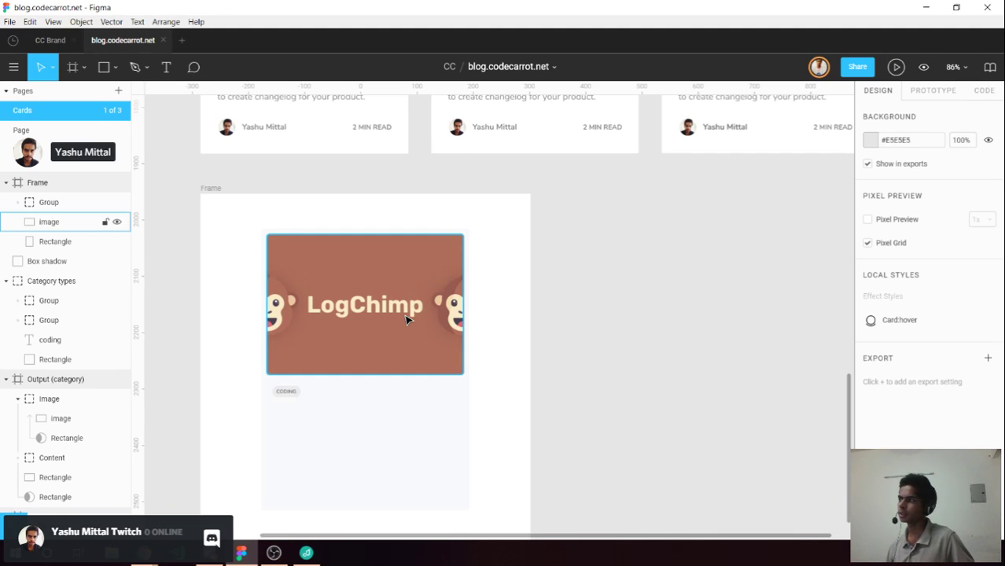
left_click(253, 275)
left_click(265, 241)
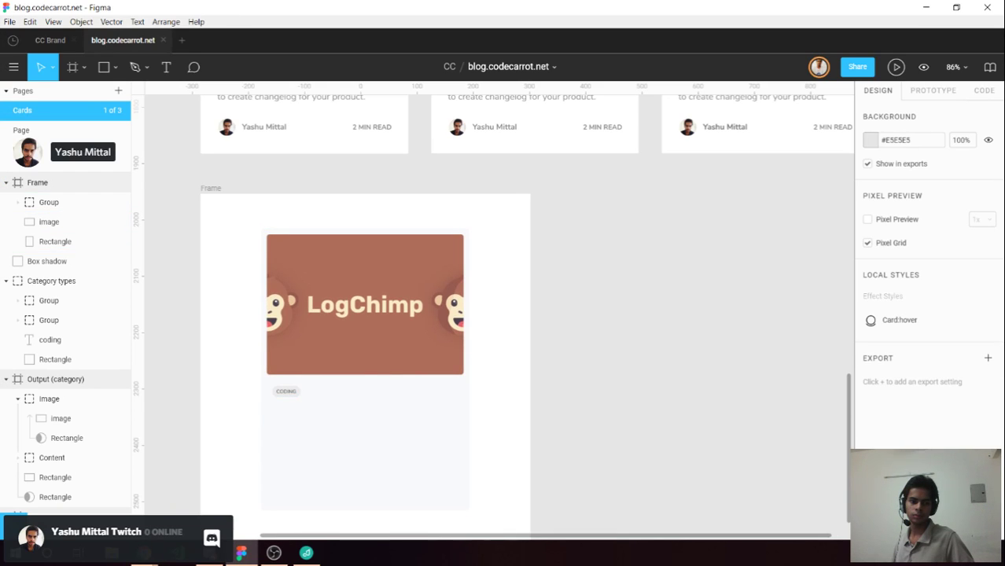
key("alt+Tab")
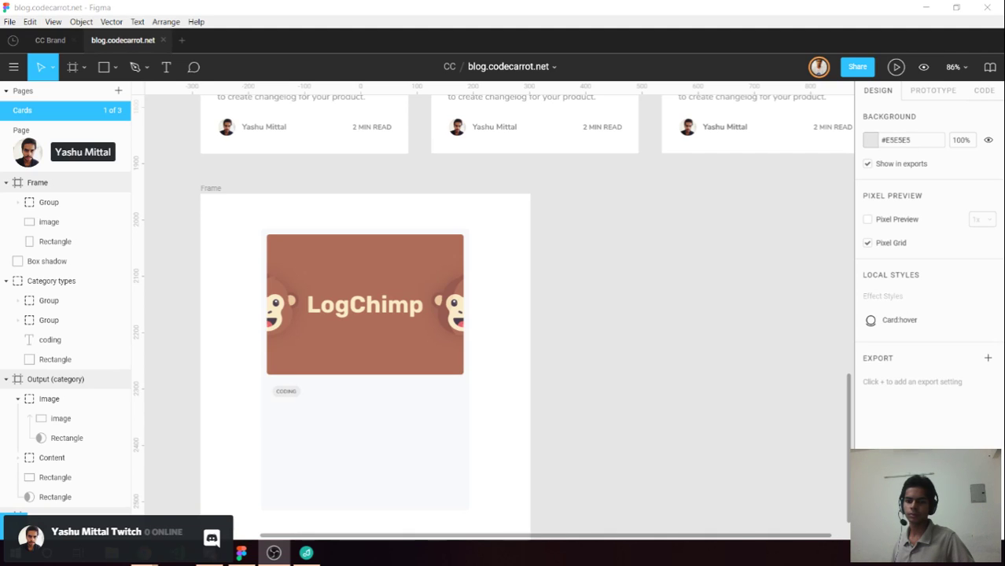
left_click(290, 424)
scroll(291, 423, "up", 10)
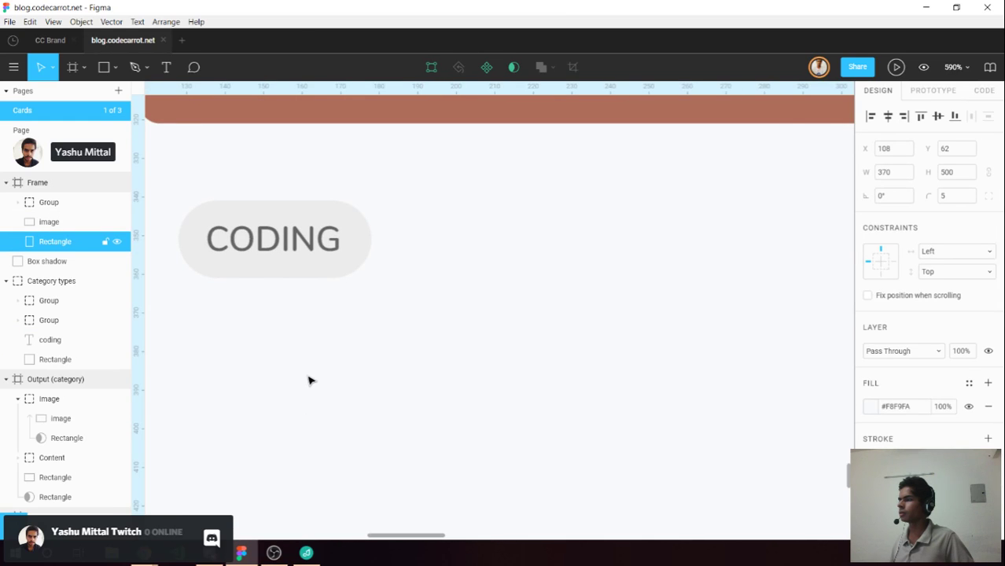
scroll(308, 380, "down", 3)
scroll(413, 283, "down", 5)
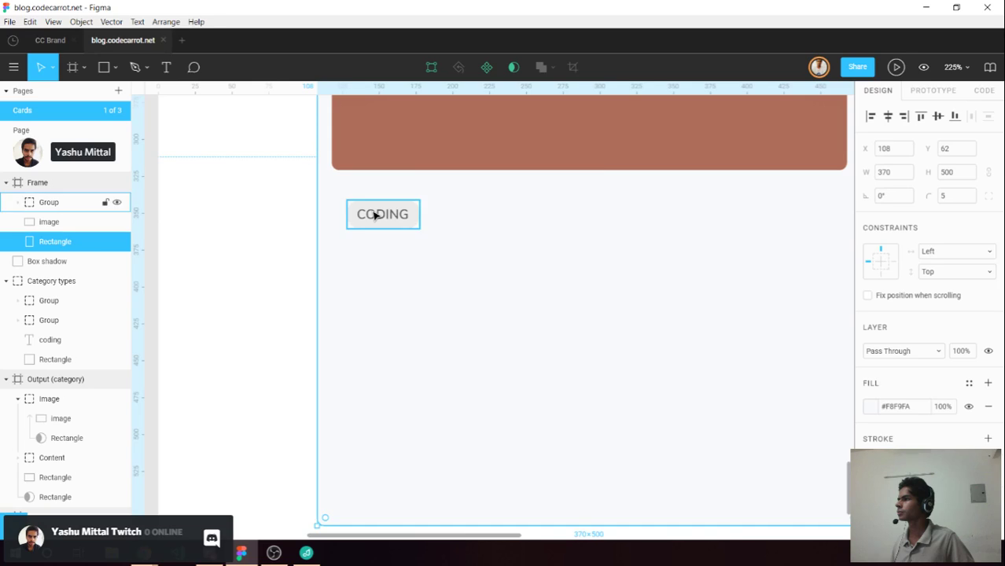
left_click(364, 214)
left_click(329, 286)
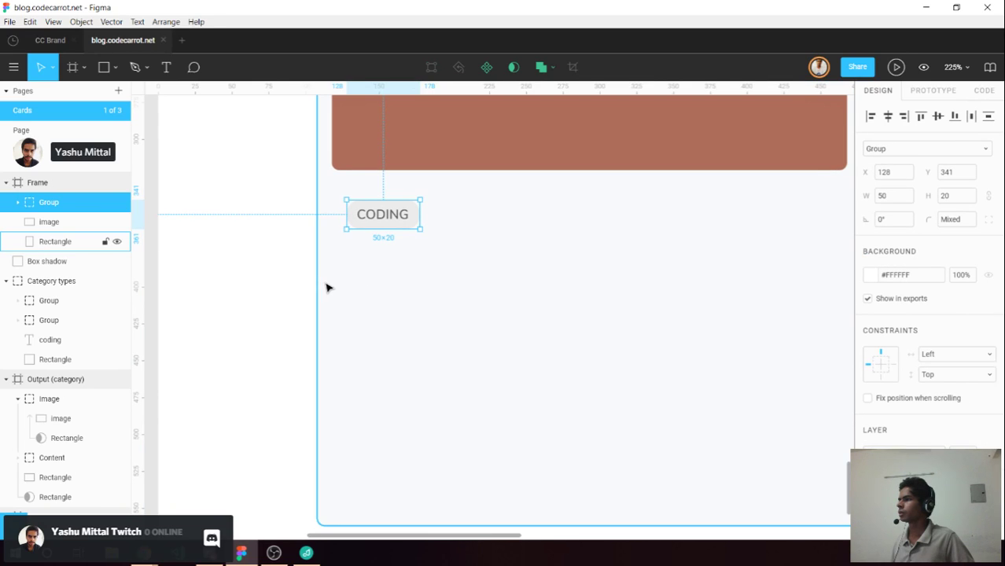
key("t")
left_click(383, 285)
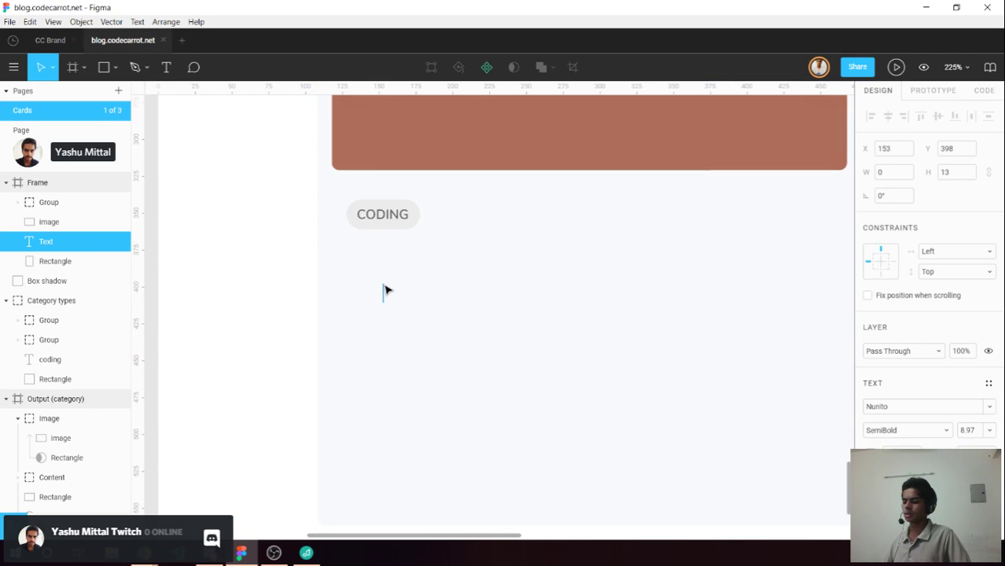
key("Escape")
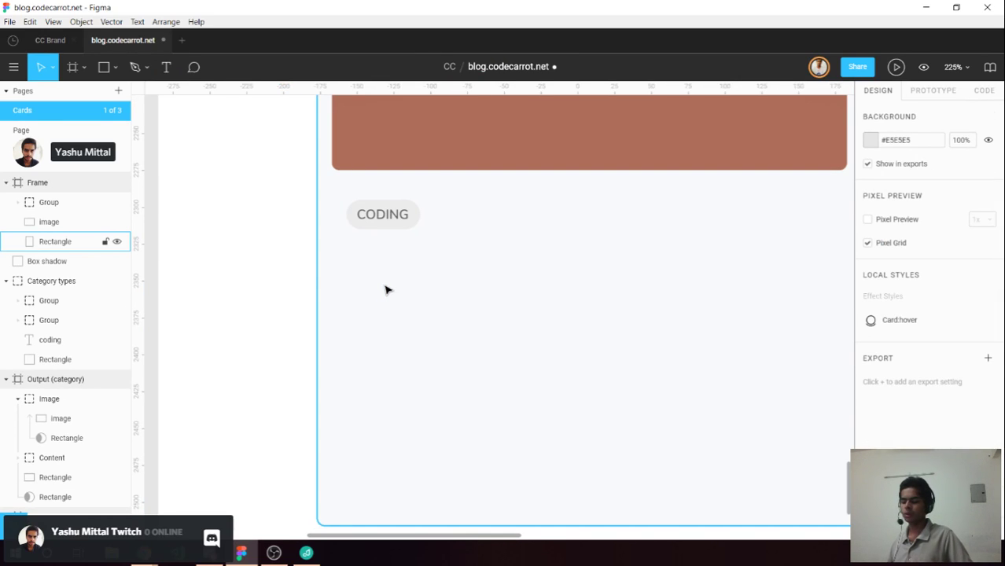
Copy the Content group with title, description and author details from the Output 1.3 card and return to the draft frame.
scroll(462, 187, "down", 5)
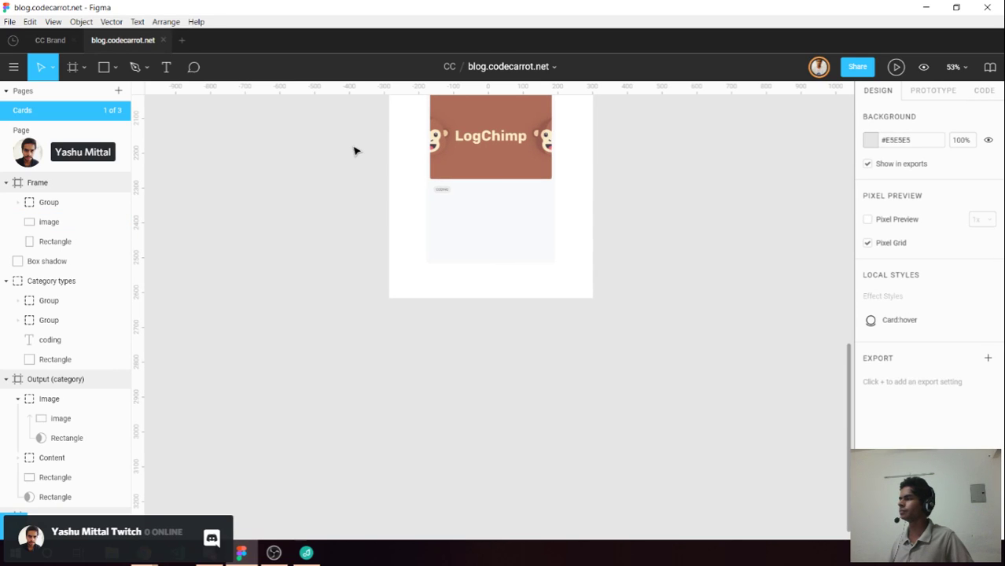
scroll(308, 377, "up", 5)
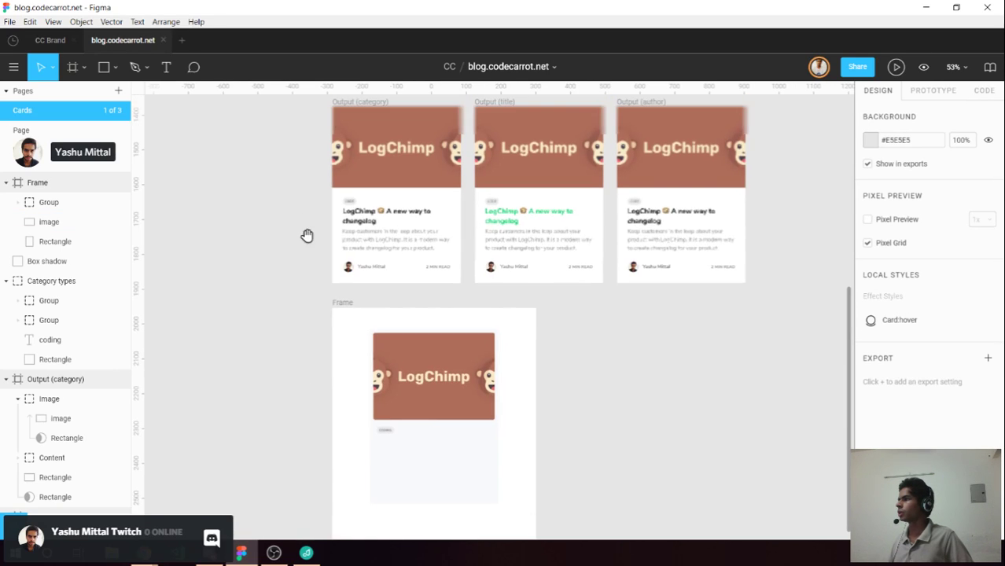
left_click(365, 239)
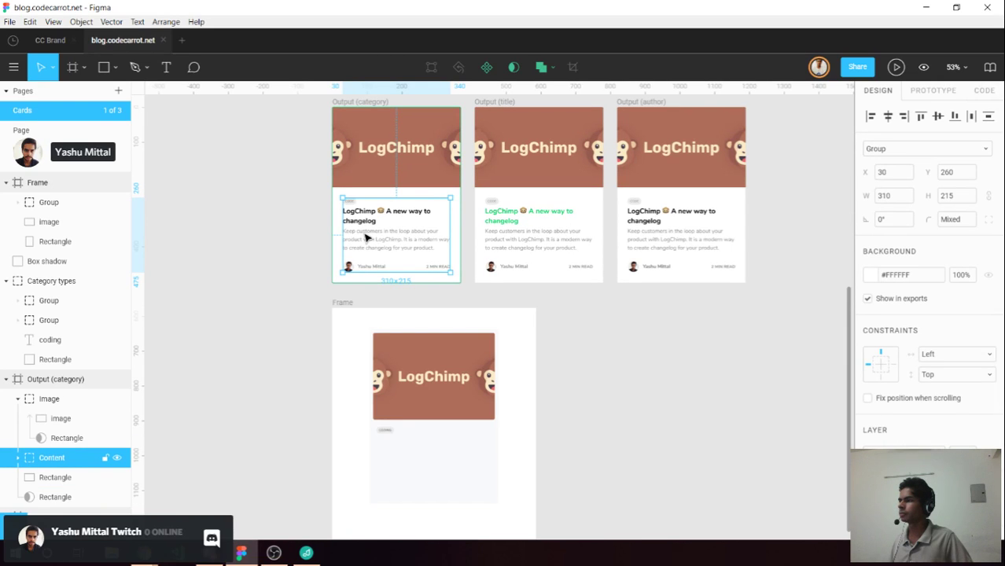
scroll(360, 228, "up", 3)
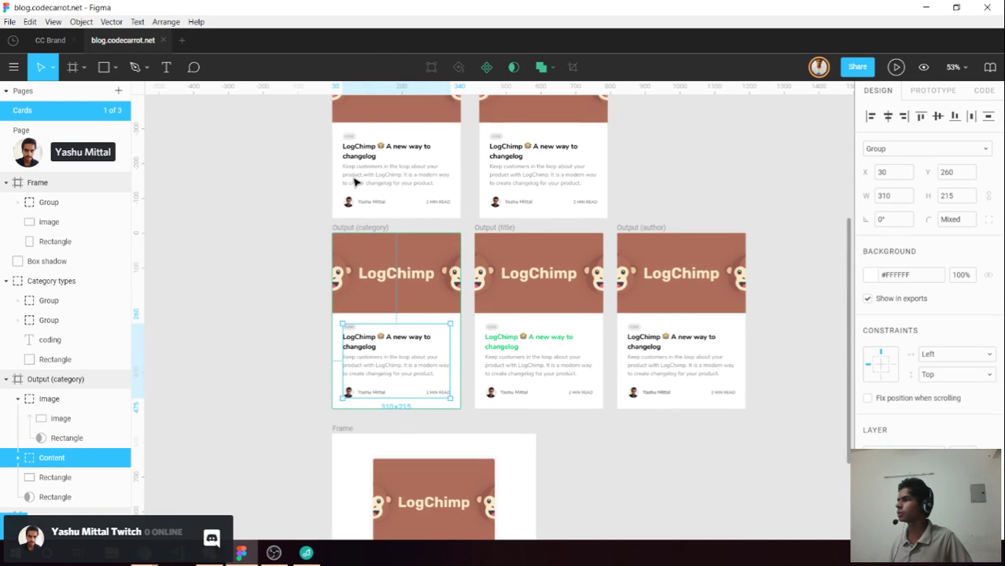
left_click(354, 179)
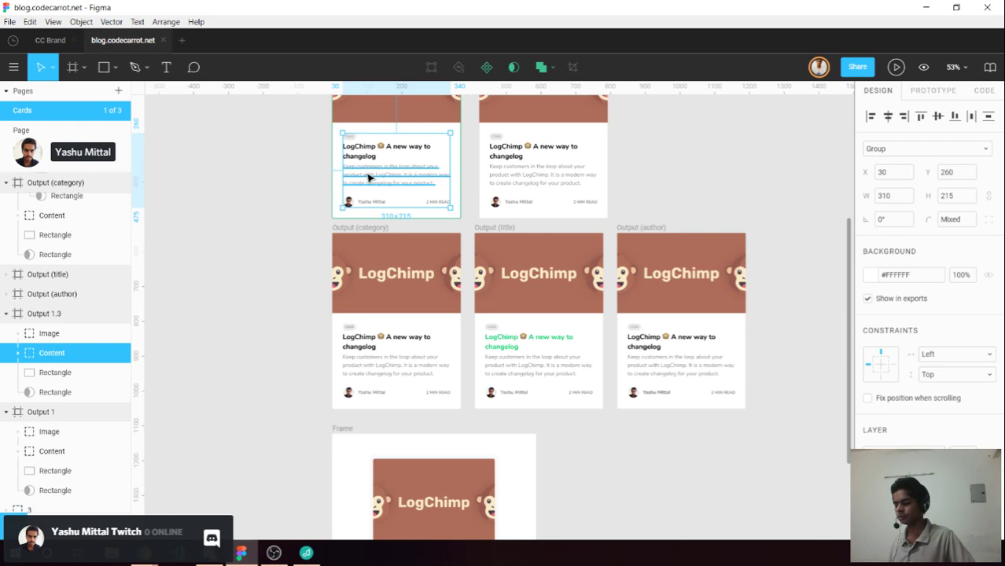
scroll(221, 352, "down", 5)
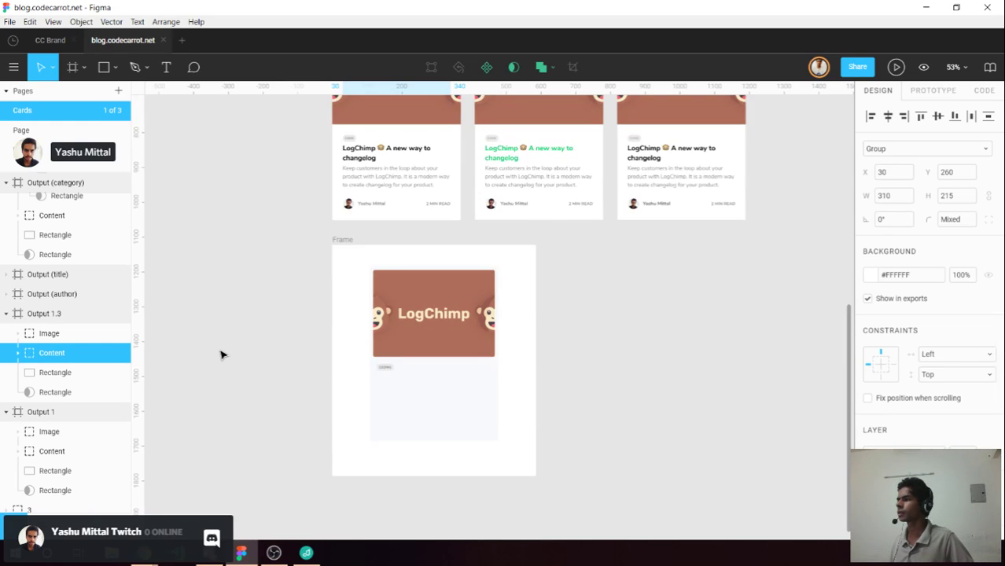
Paste the Content group onto the canvas and place it outside the draft frame's left side at X -663, Y 2286.
left_click(220, 353)
key("ctrl+v")
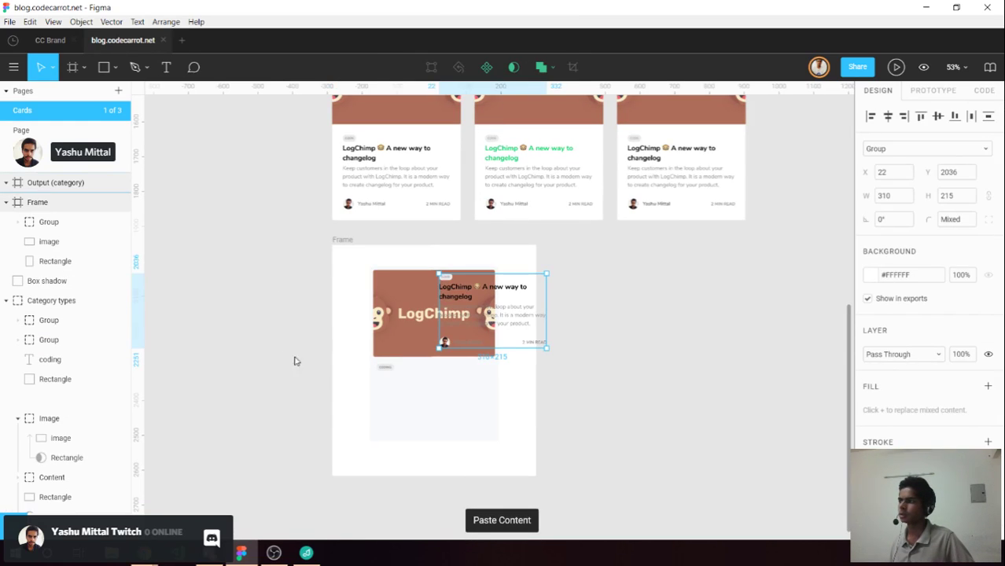
left_click_drag(512, 305, 277, 396)
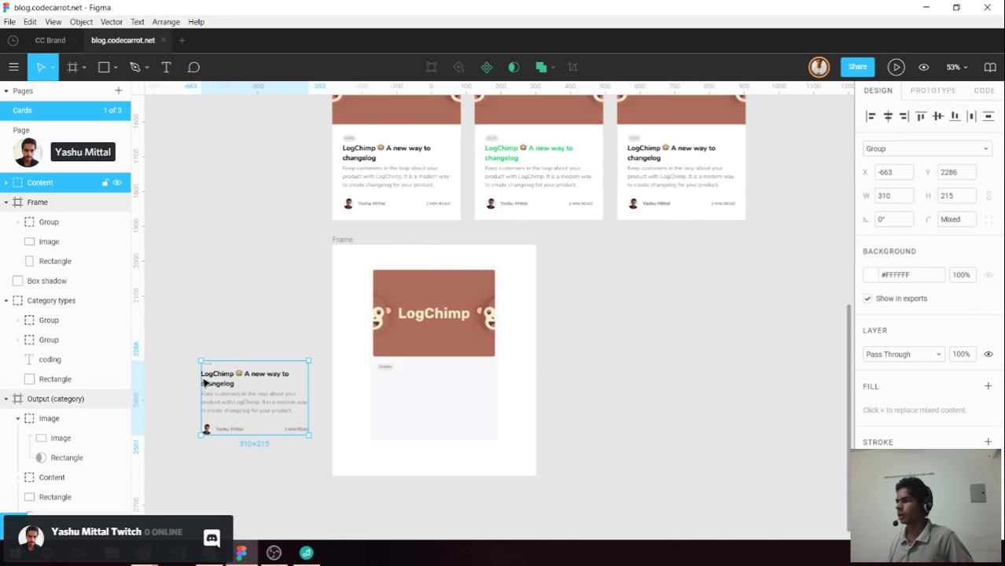
left_click(184, 358)
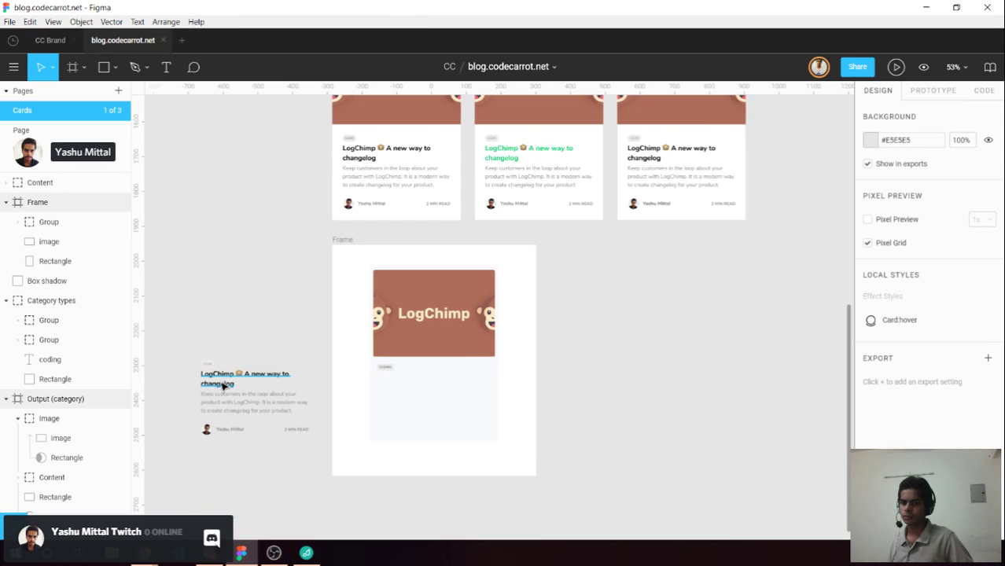
Delete the CODE category tag from the pasted Content group.
scroll(224, 385, "up", 5)
double_click(196, 338)
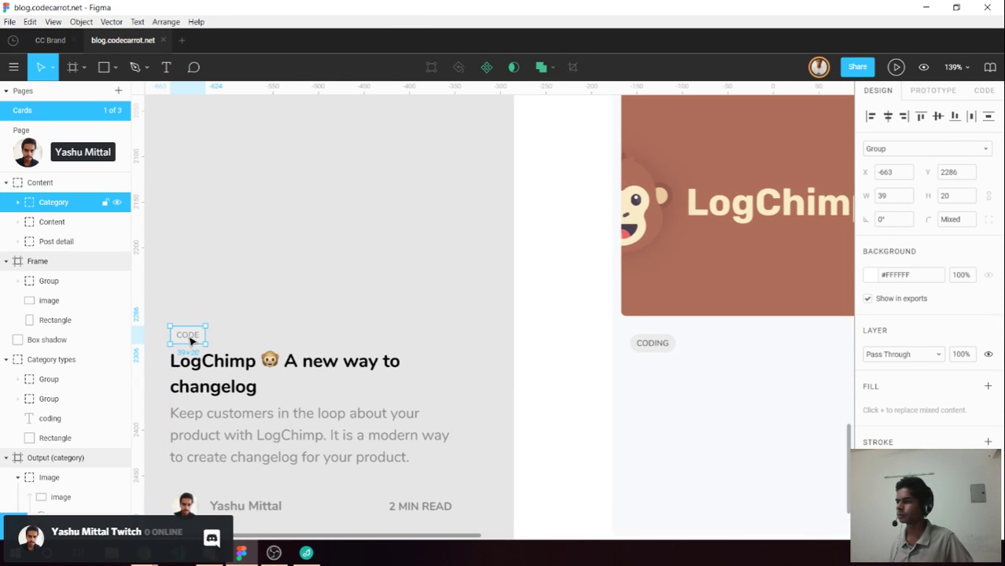
scroll(204, 336, "down", 2)
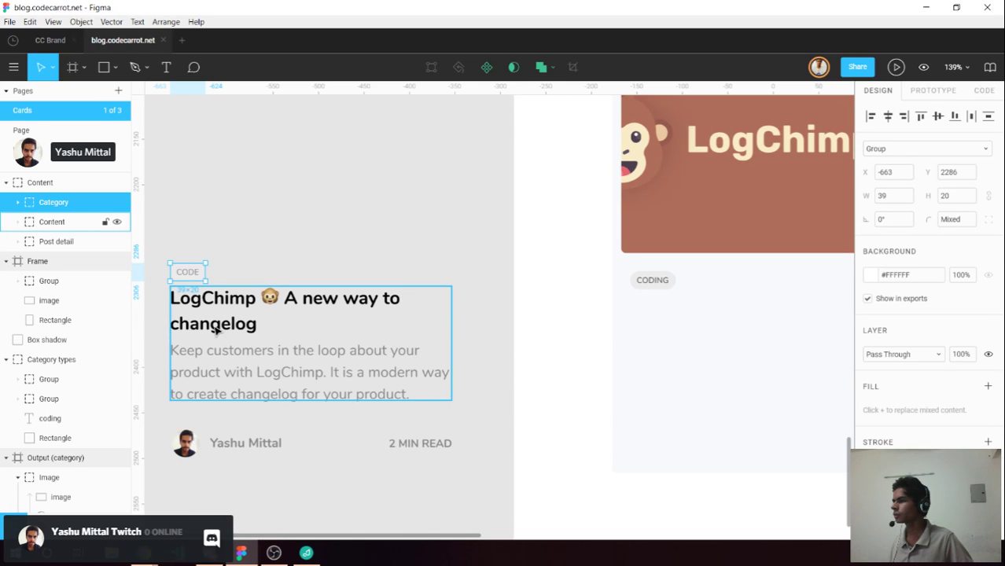
key("Escape")
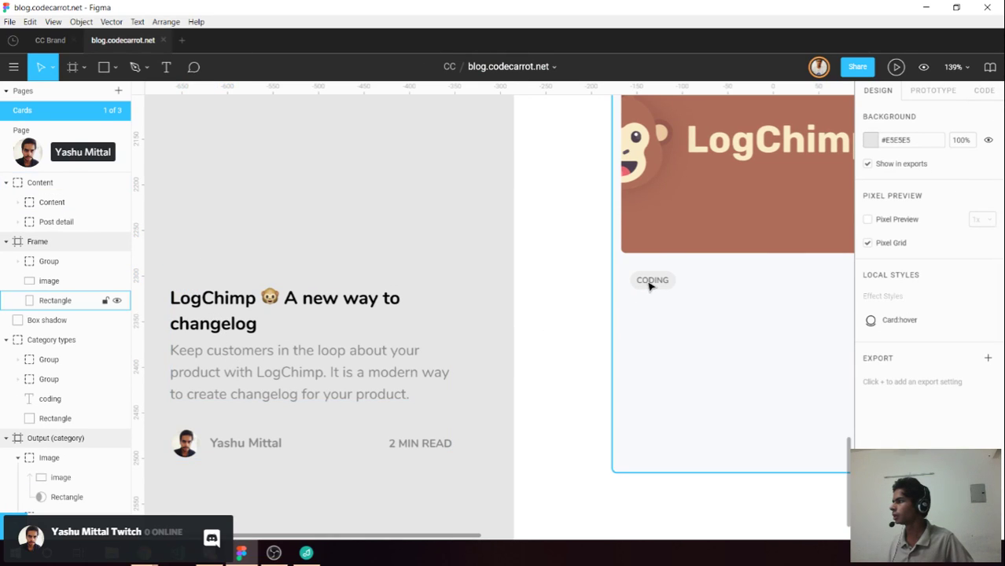
Change the draft card's tag text from CODING to CODE.
left_click(650, 285)
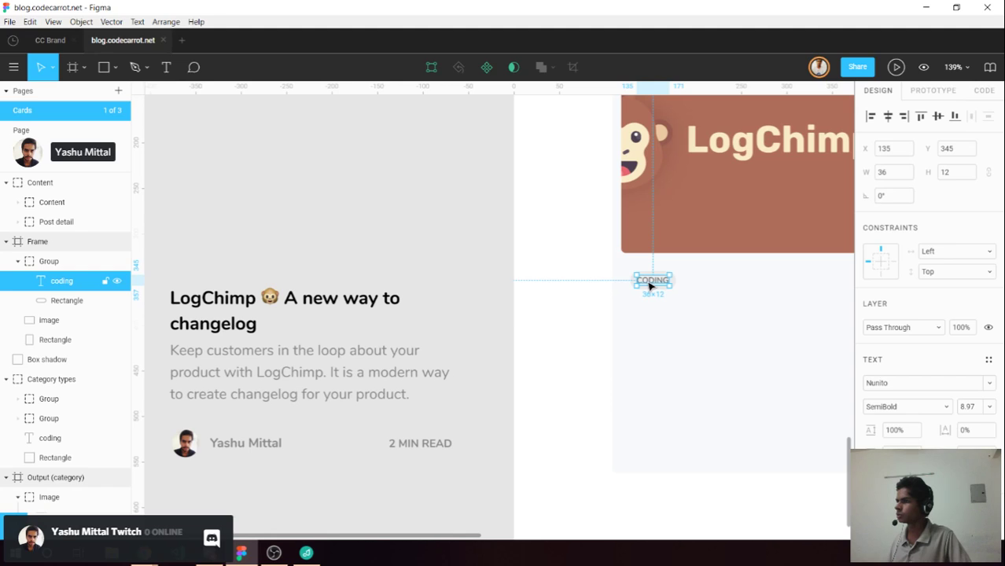
double_click(649, 283)
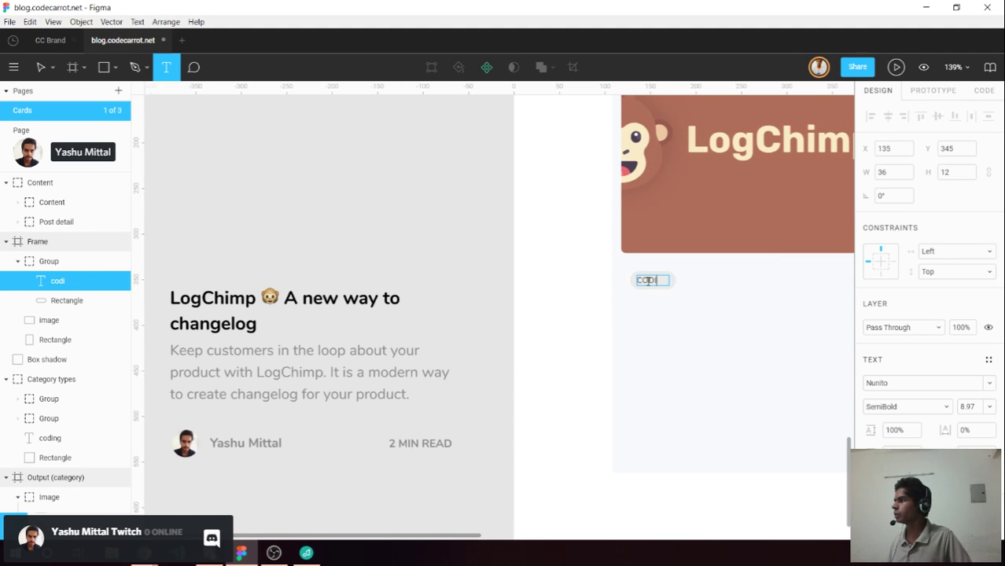
type("e")
key("Escape")
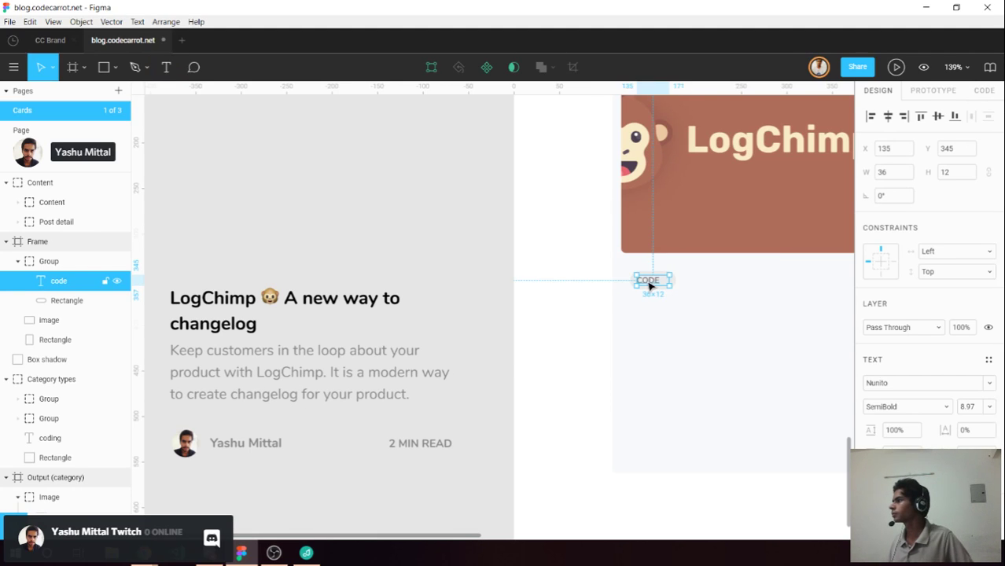
Set the CODE text's auto resize to Width so its box fits the word.
scroll(665, 279, "up", 5)
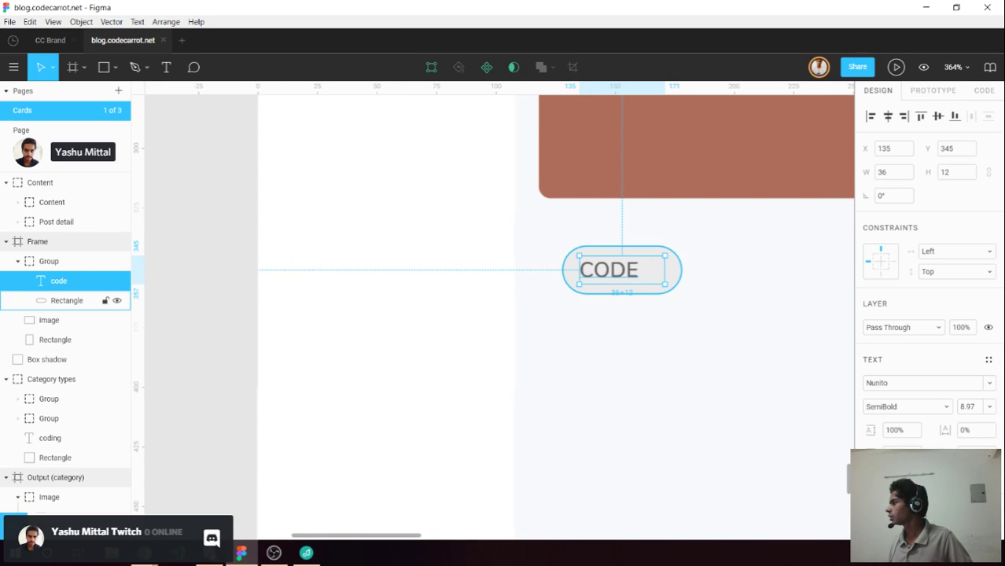
scroll(994, 436, "down", 2)
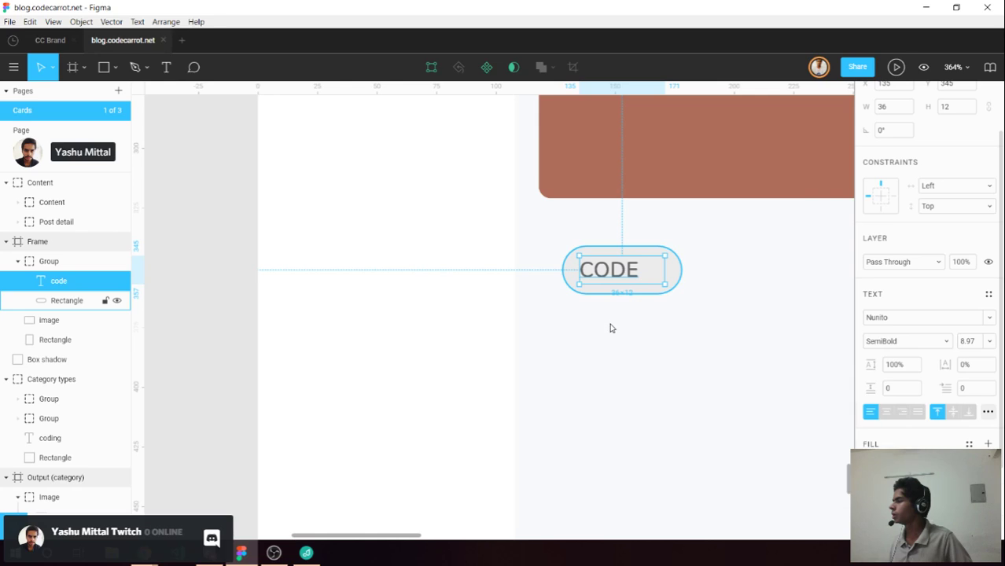
left_click(741, 361)
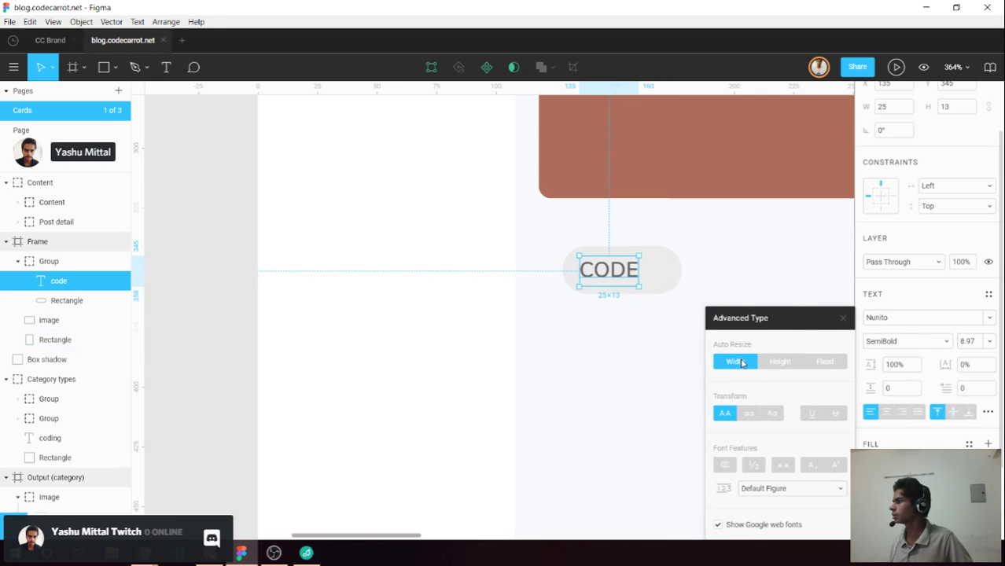
left_click(843, 318)
Narrow the rounded rectangle behind the CODE text to a width of 39 and check the spacing around the text.
left_click(656, 275)
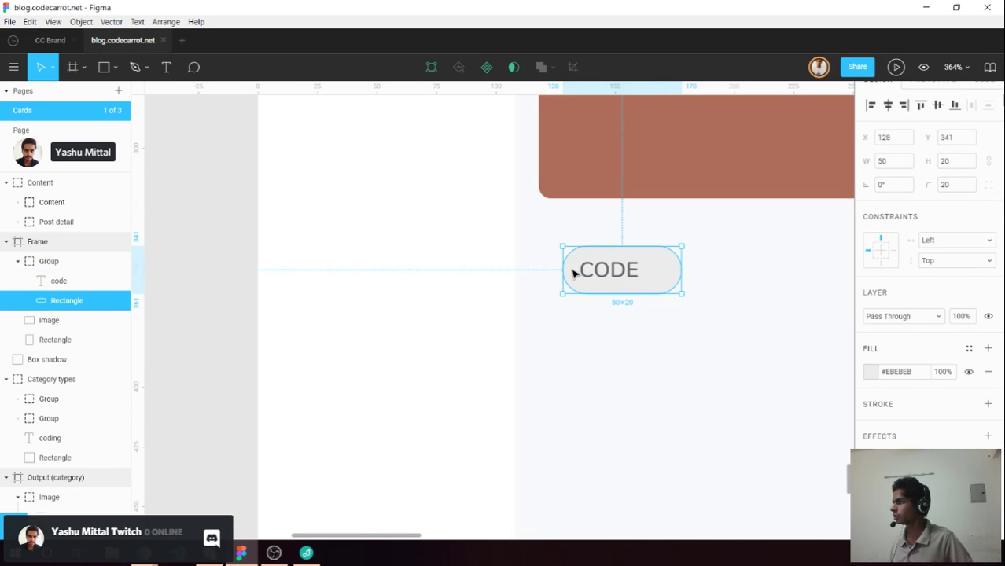
key("Tab")
key("alt")
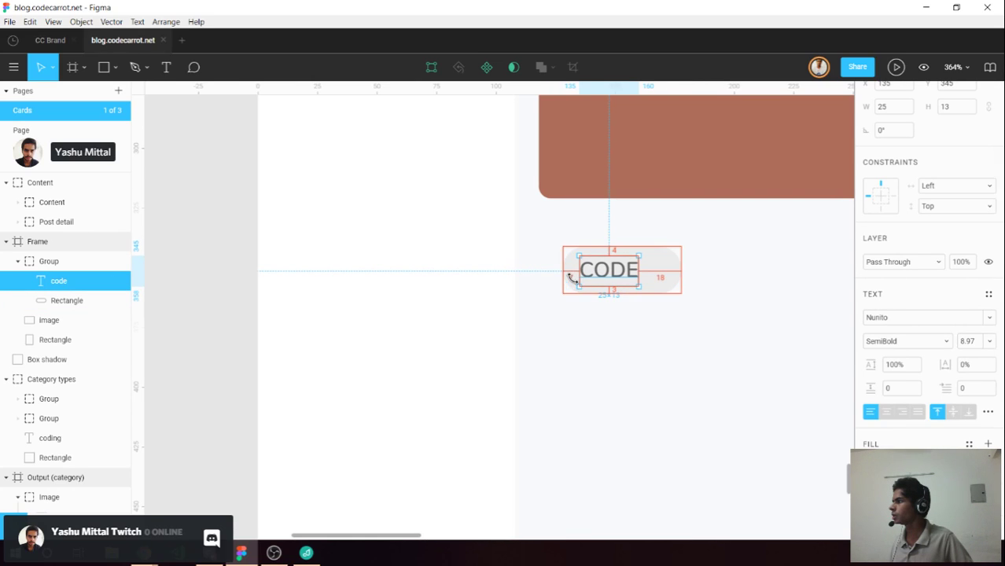
scroll(657, 269, "up", 10)
left_click(761, 266)
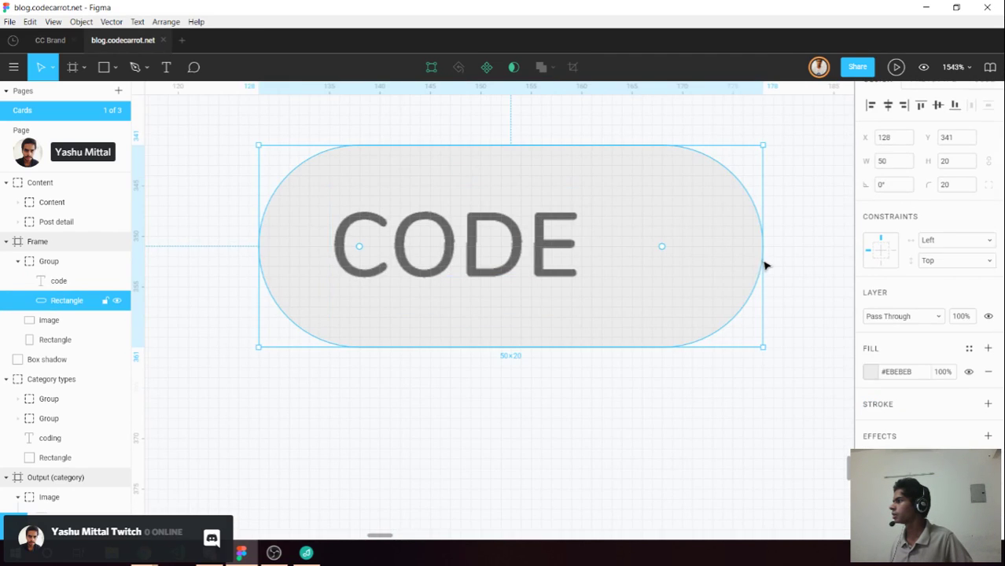
left_click_drag(760, 256, 648, 264)
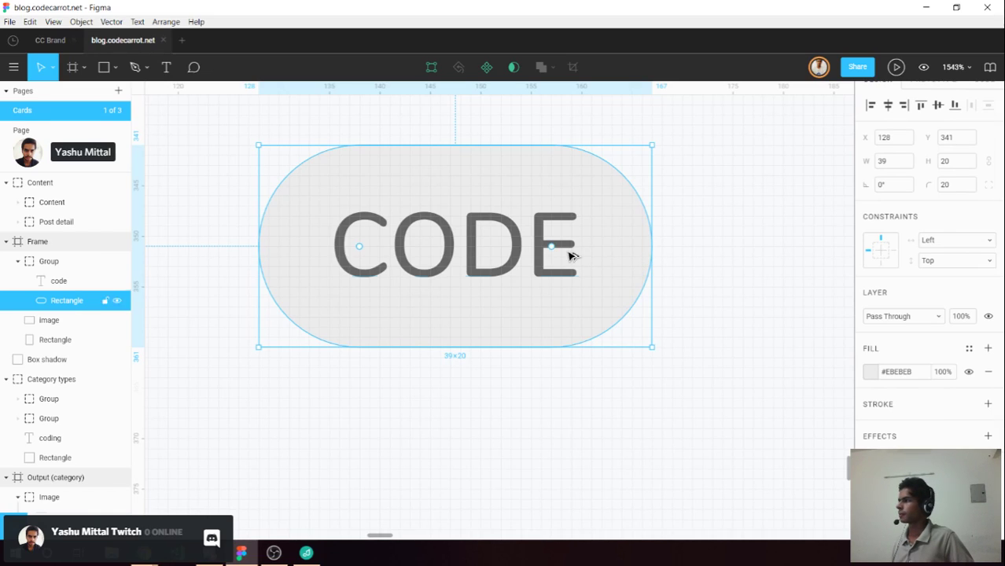
key("alt")
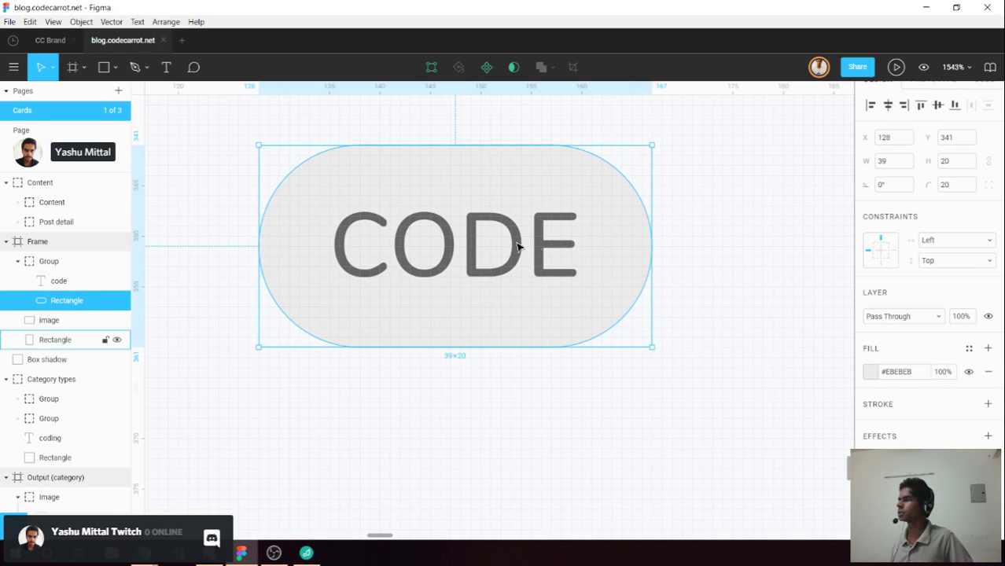
scroll(358, 262, "down", 10)
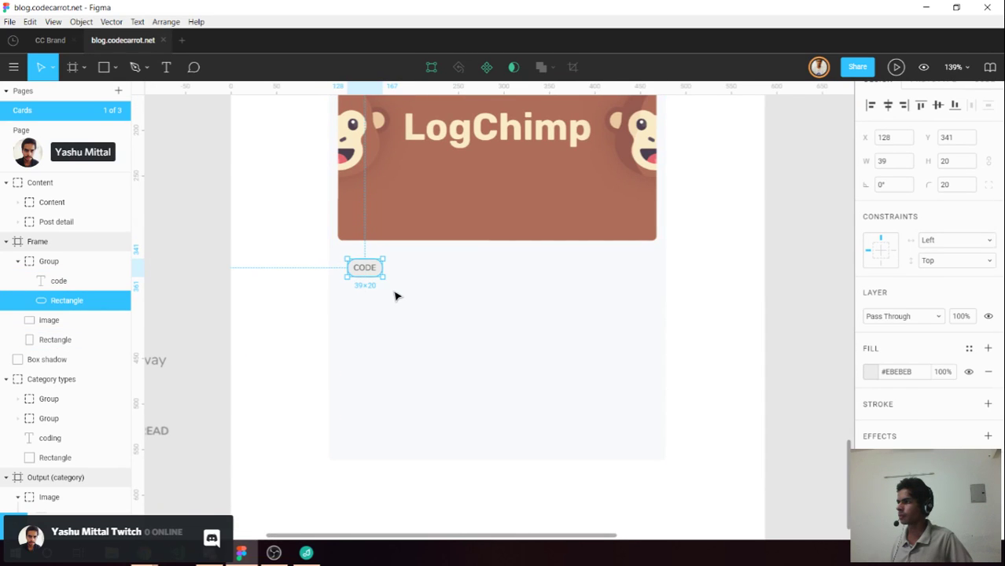
Move the "LogChimp A new way to changelog" title from the Content group into the draft card, just below the CODE tag.
key("Escape")
scroll(395, 294, "down", 2)
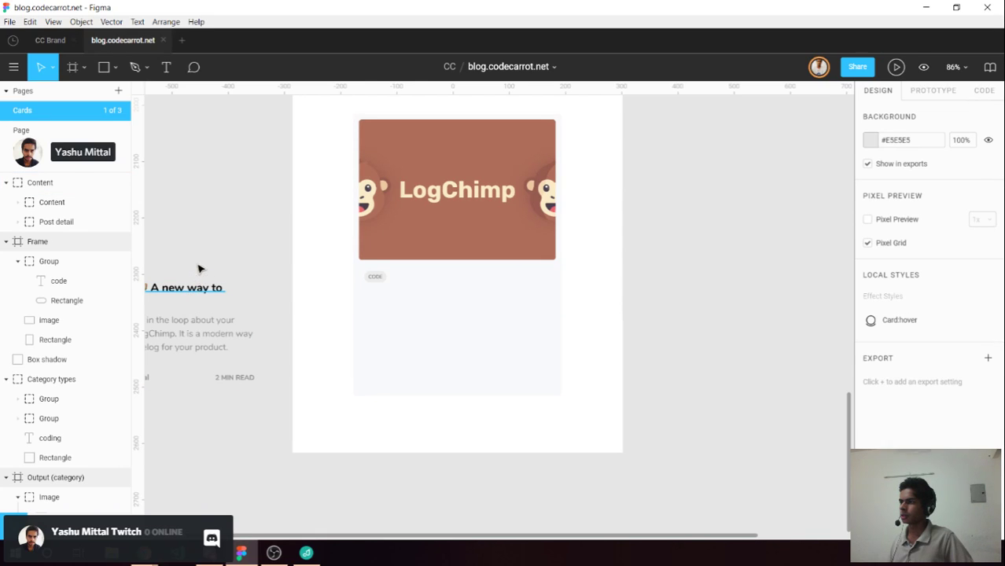
left_click(200, 236)
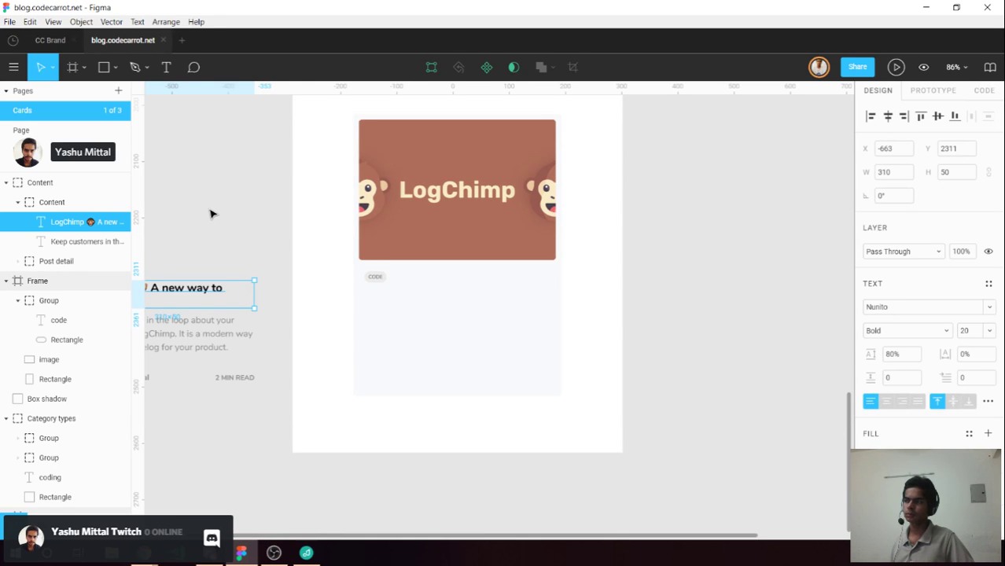
left_click_drag(224, 211, 294, 218)
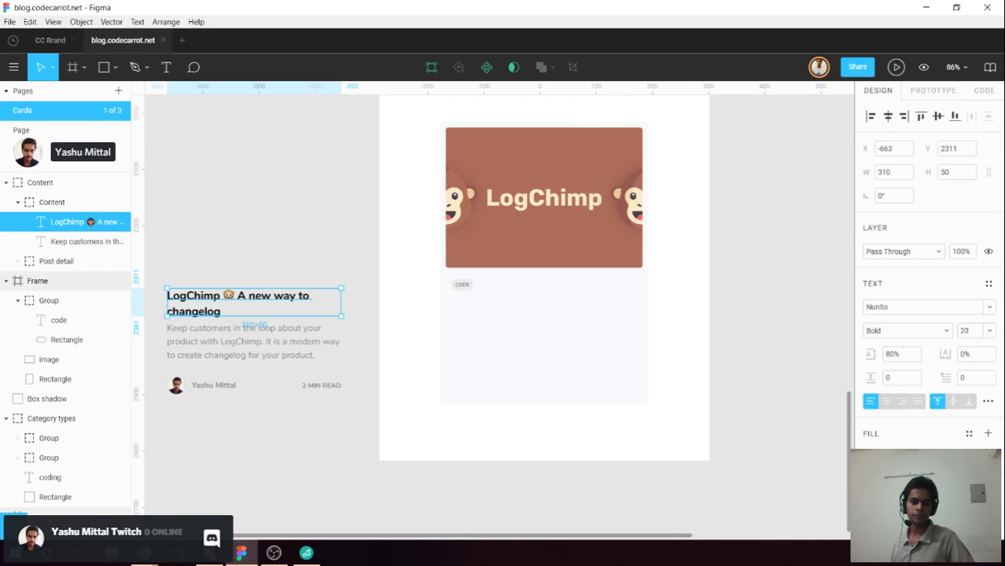
left_click(273, 552)
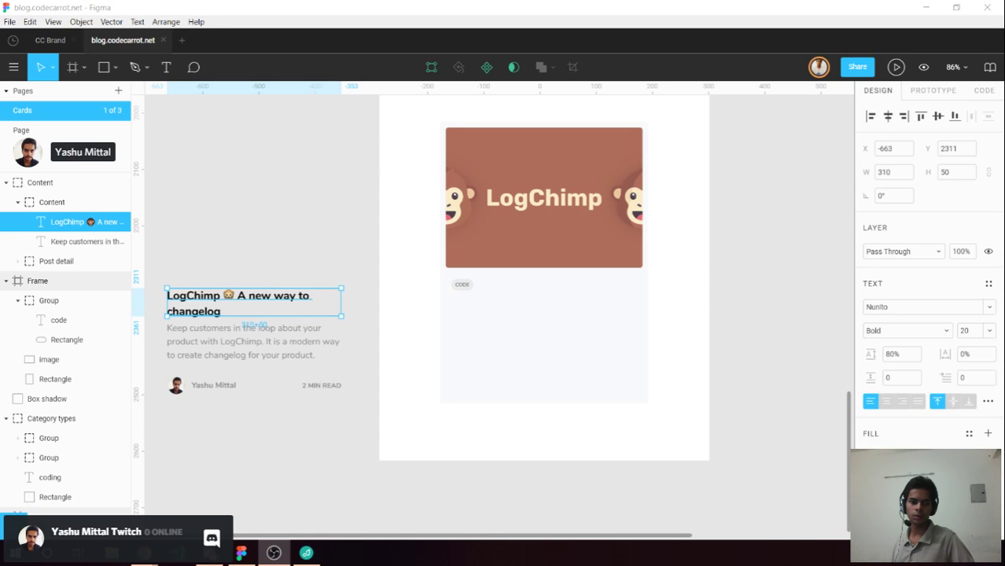
left_click(250, 290)
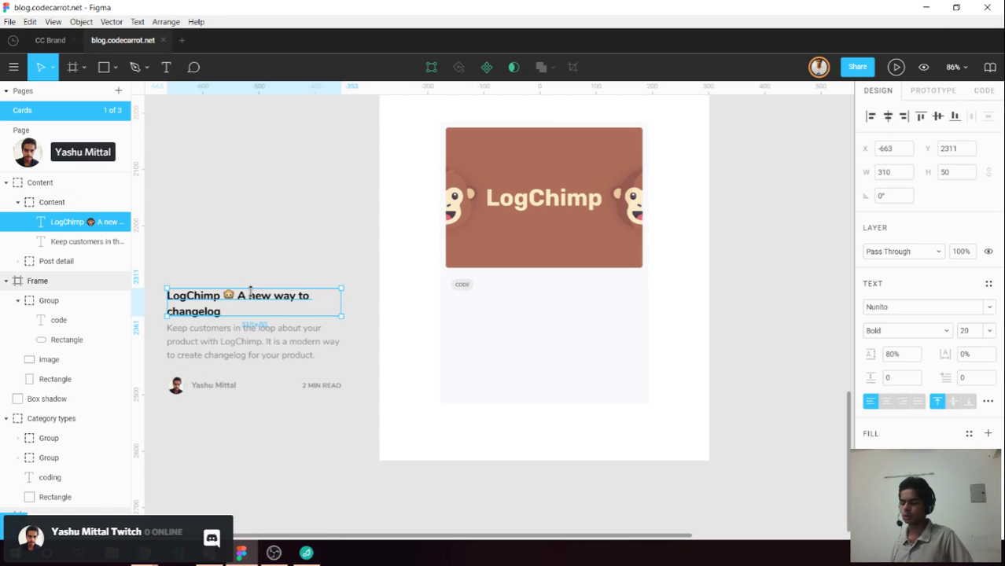
left_click_drag(235, 293, 517, 310)
scroll(517, 310, "up", 5)
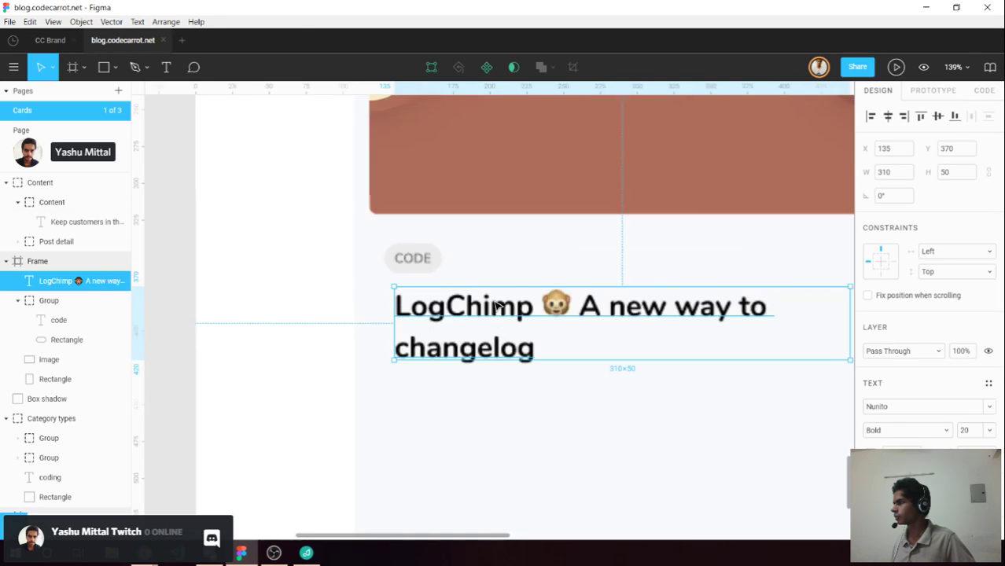
Compare the title with the card image and set the title text box's width to 330.
scroll(497, 307, "down", 2)
scroll(498, 305, "right", 2)
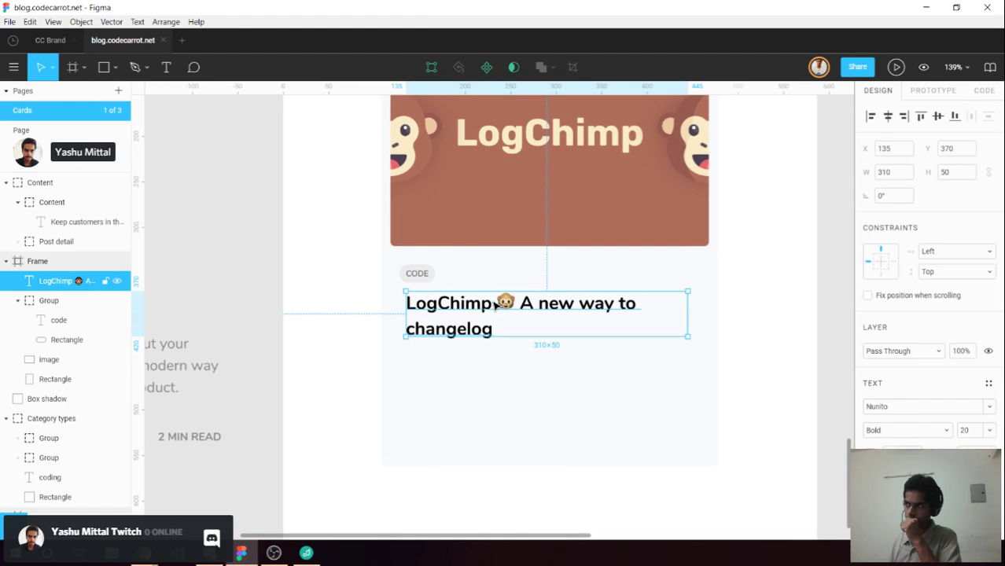
left_click(468, 206)
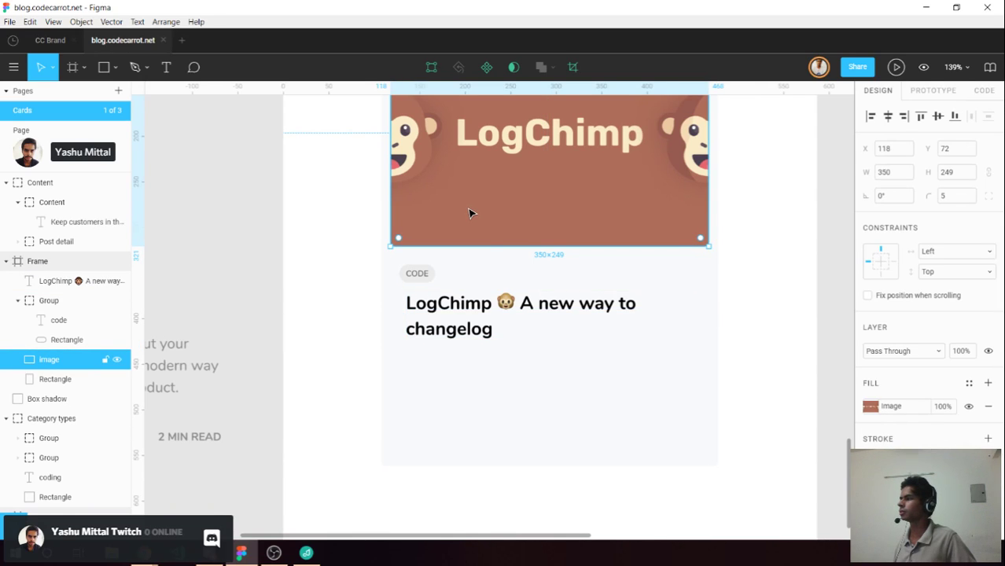
left_click(489, 305)
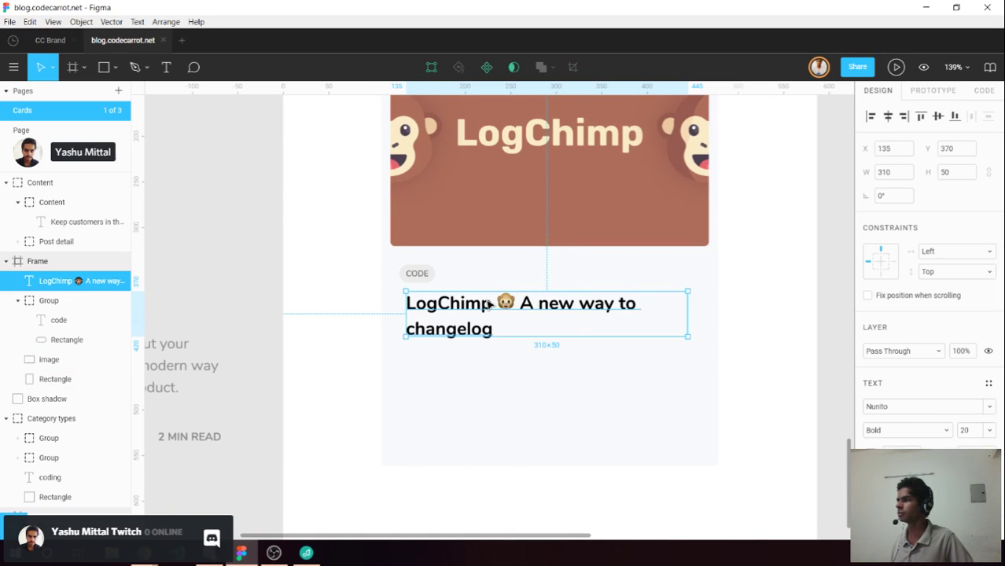
left_click(890, 177)
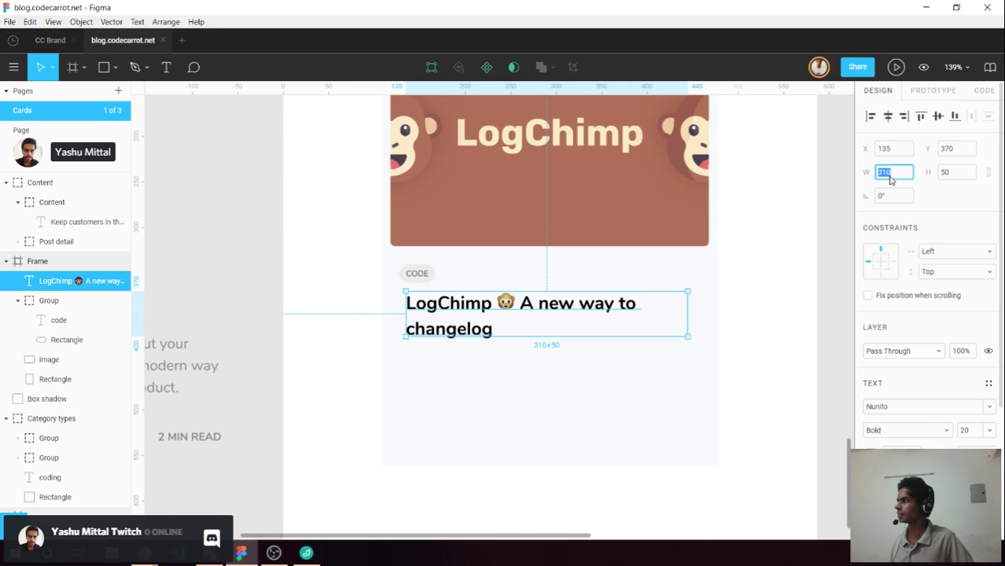
left_click(62, 359)
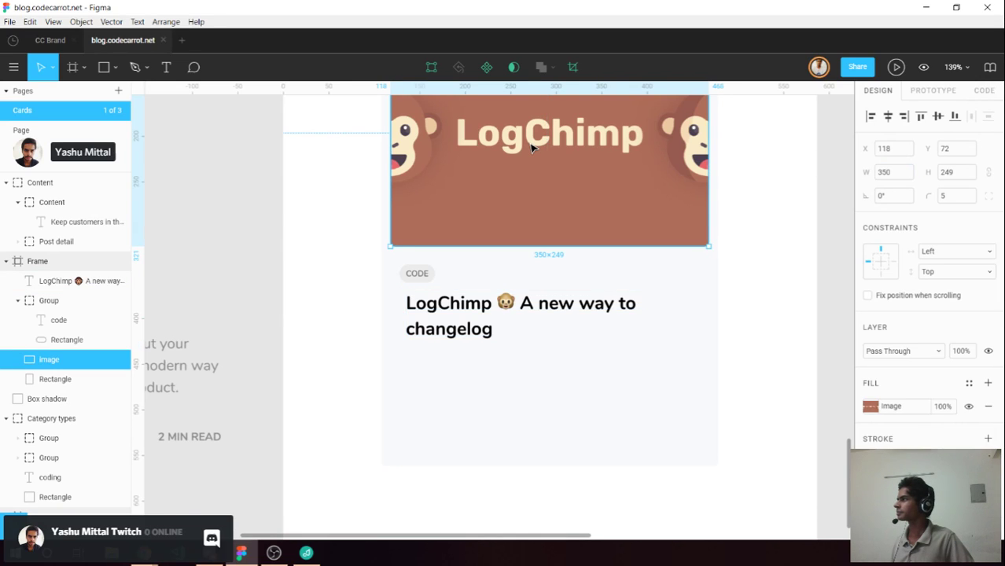
left_click(554, 314)
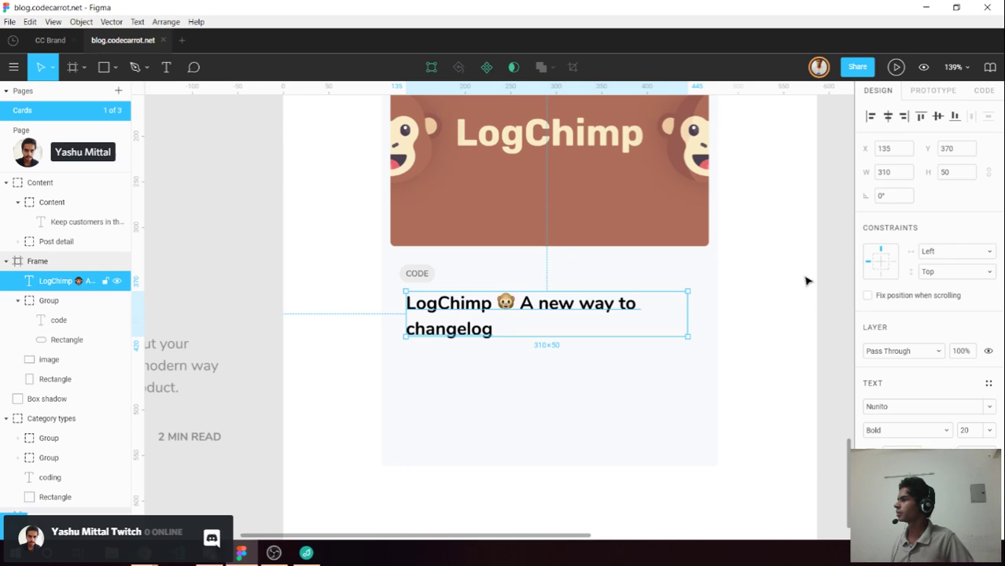
left_click(899, 176)
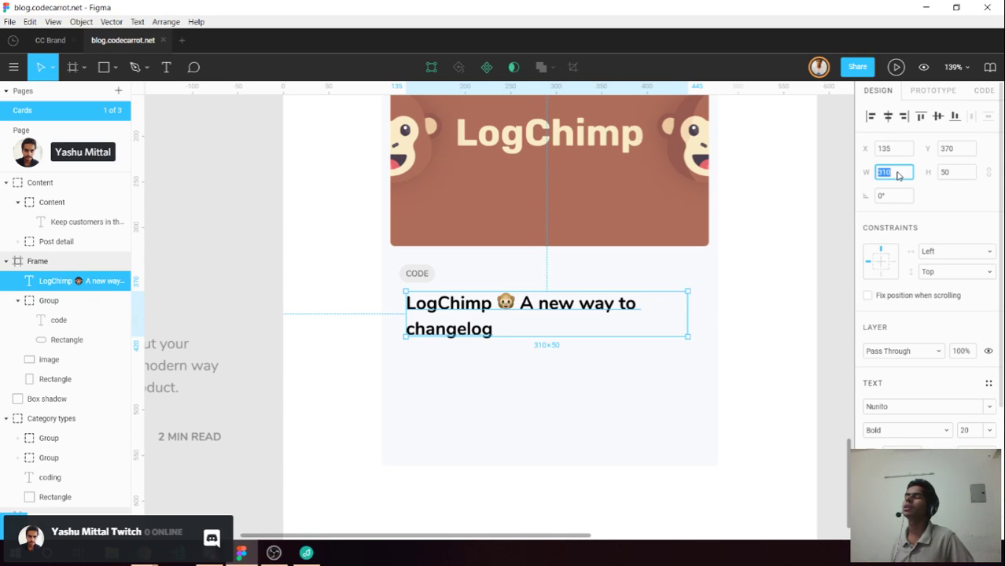
key("Return")
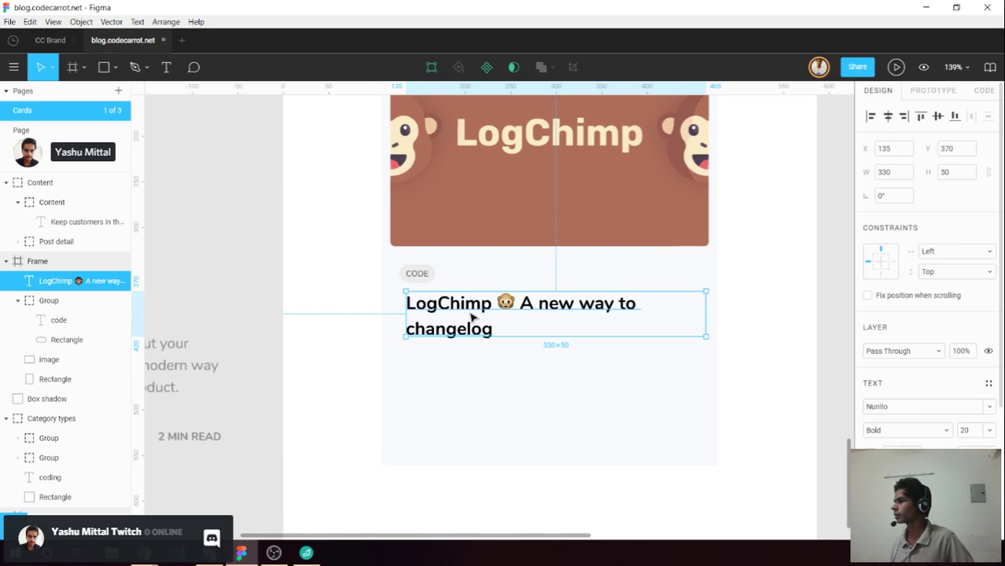
Center the title horizontally in the frame and nudge it down to Y 371 after checking its gap to the CODE tag.
left_click(888, 115)
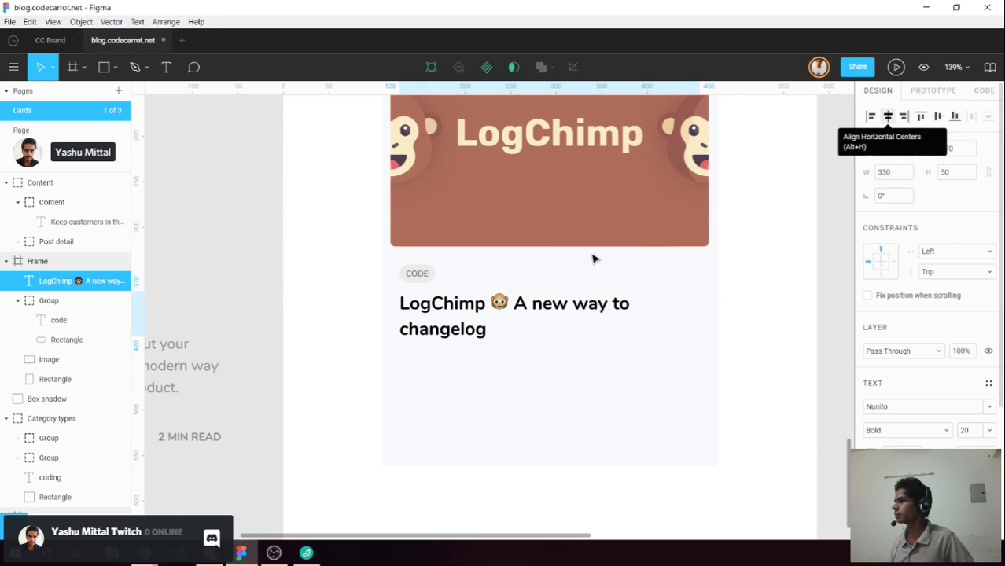
scroll(420, 300, "up", 5)
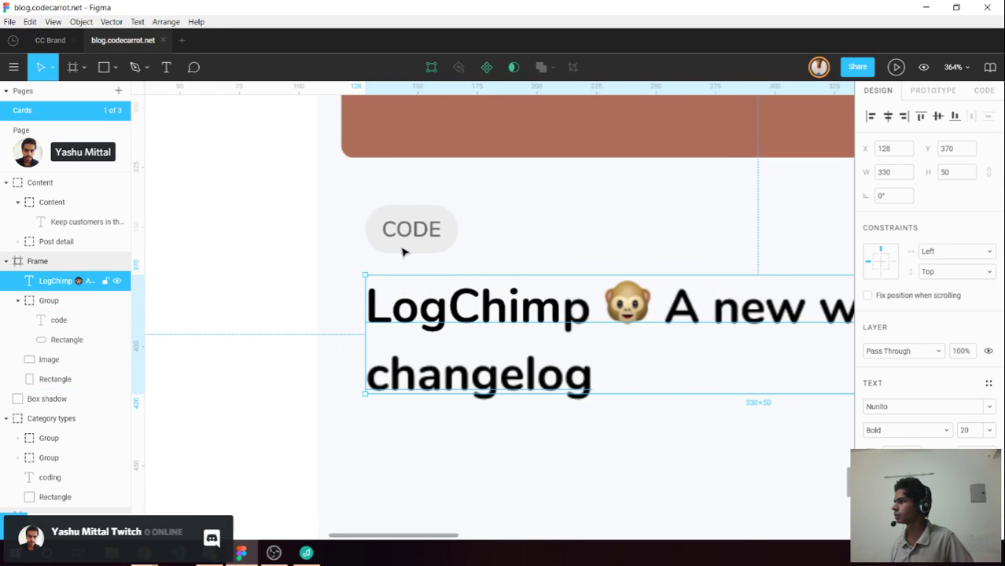
key("alt")
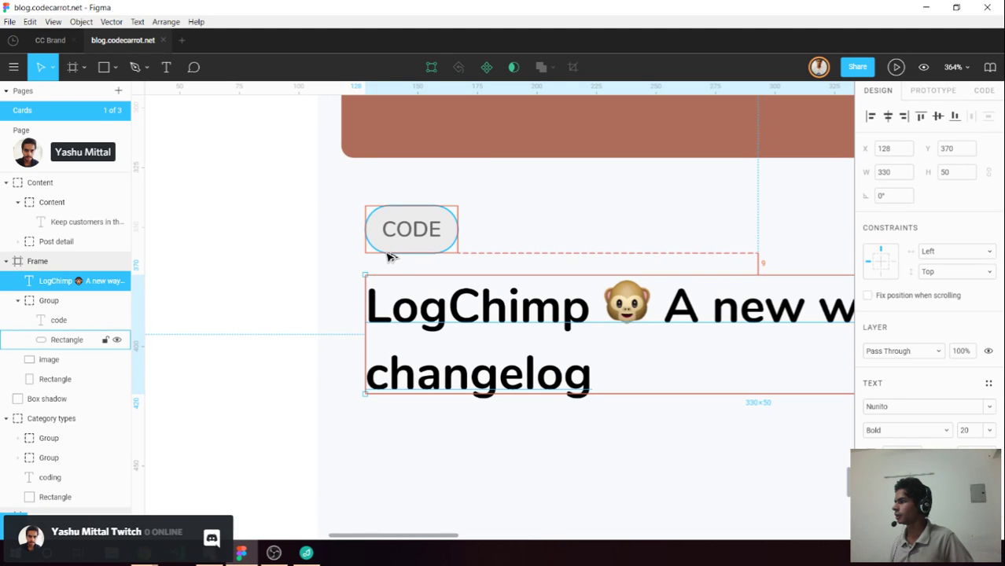
scroll(433, 319, "down", 4)
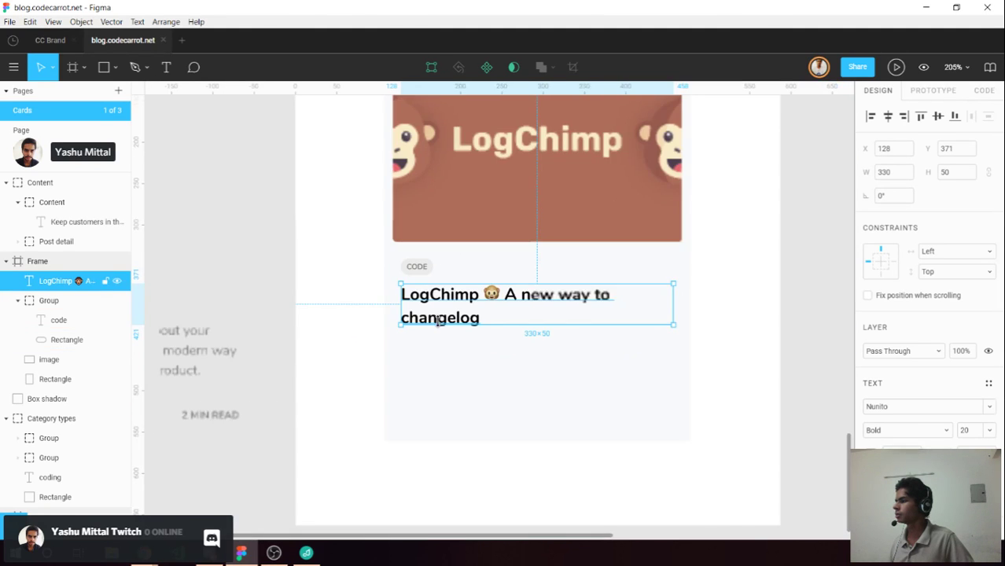
scroll(437, 319, "down", 3)
scroll(445, 317, "up", 3)
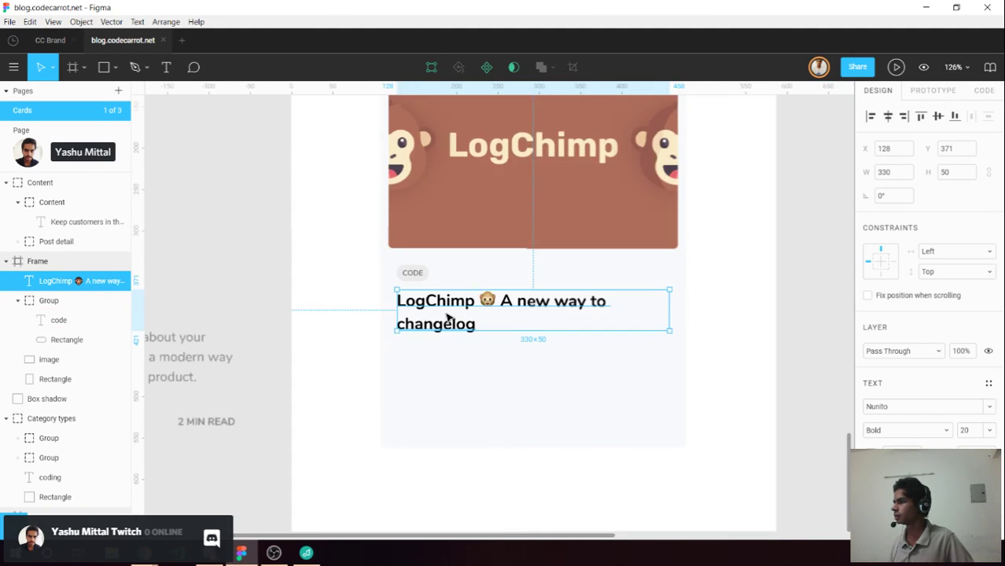
Review the draft card's image, tag, title and background rectangle alongside the description and author details still outside the frame.
left_click(337, 351)
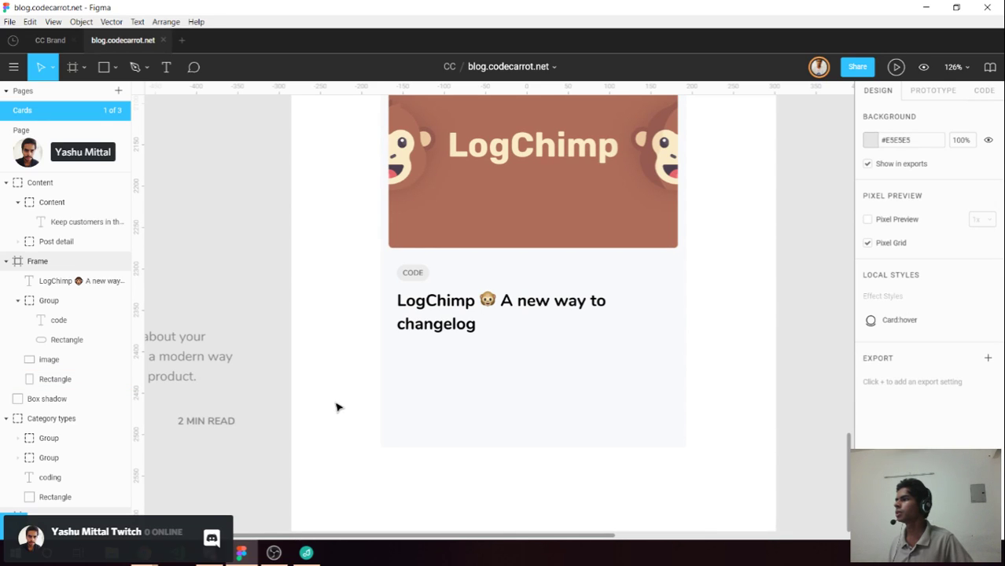
scroll(322, 292, "up", 5)
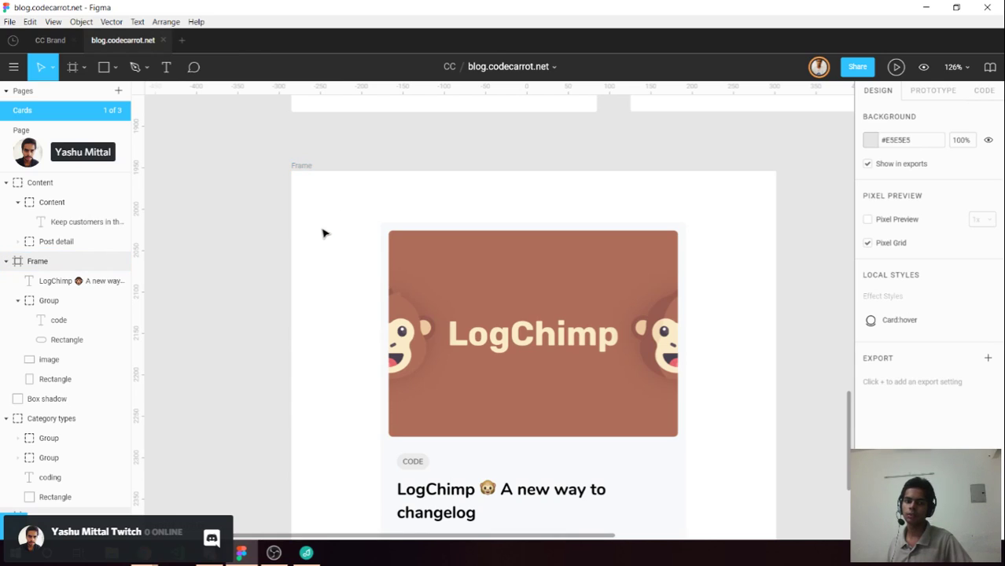
scroll(321, 235, "down", 3)
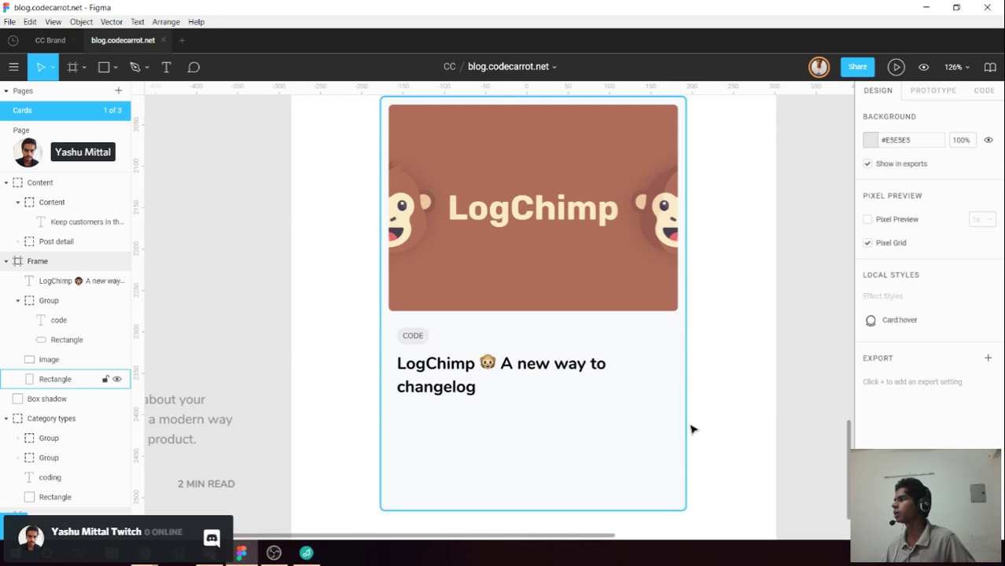
left_click(645, 432)
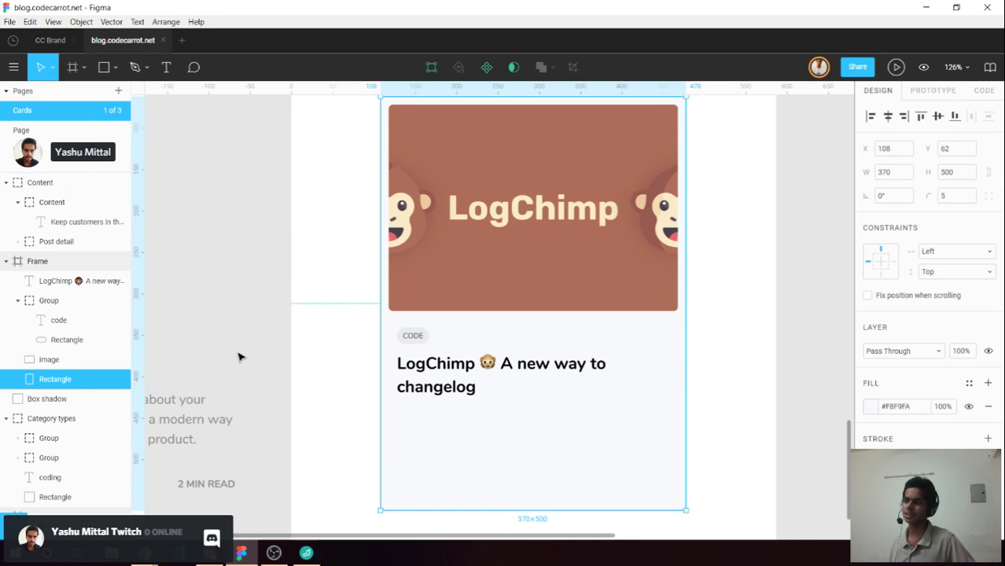
left_click_drag(231, 351, 328, 250)
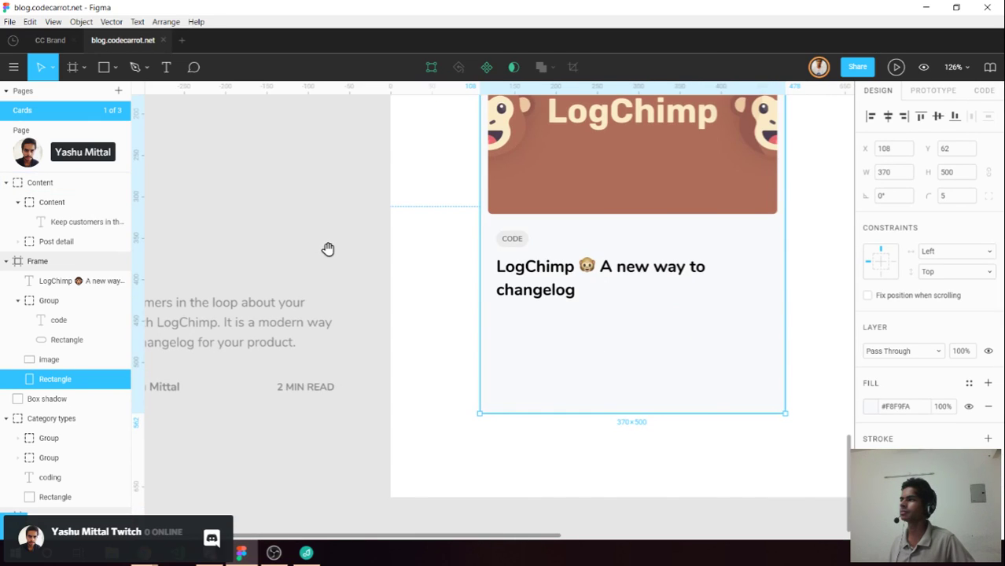
scroll(386, 232, "left", 3)
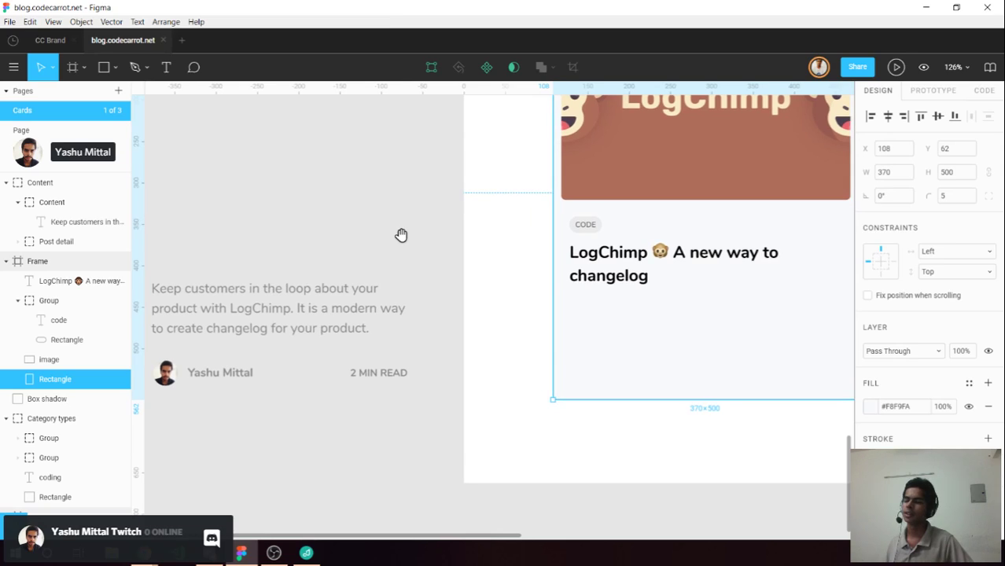
left_click_drag(419, 242, 429, 249)
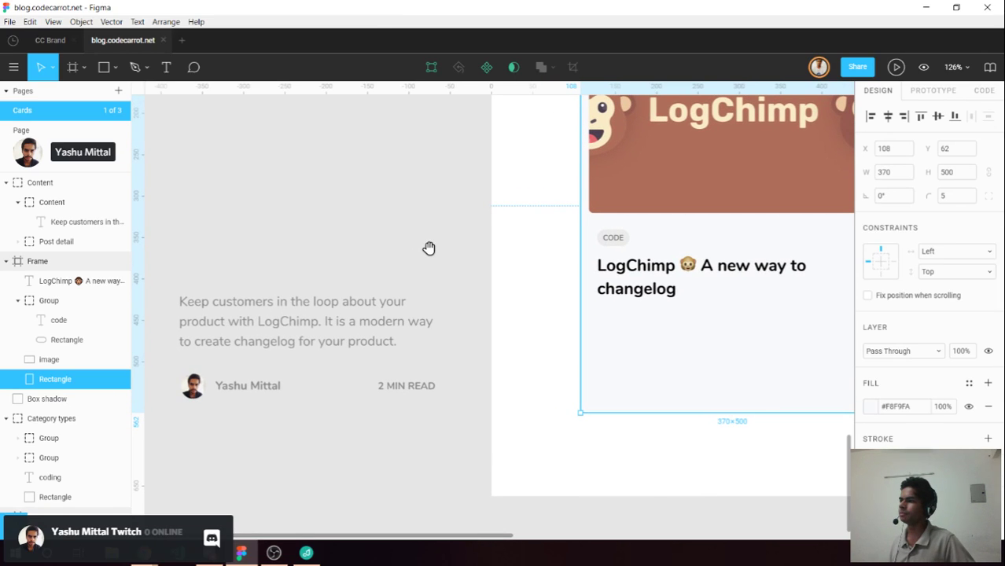
left_click_drag(431, 249, 373, 263)
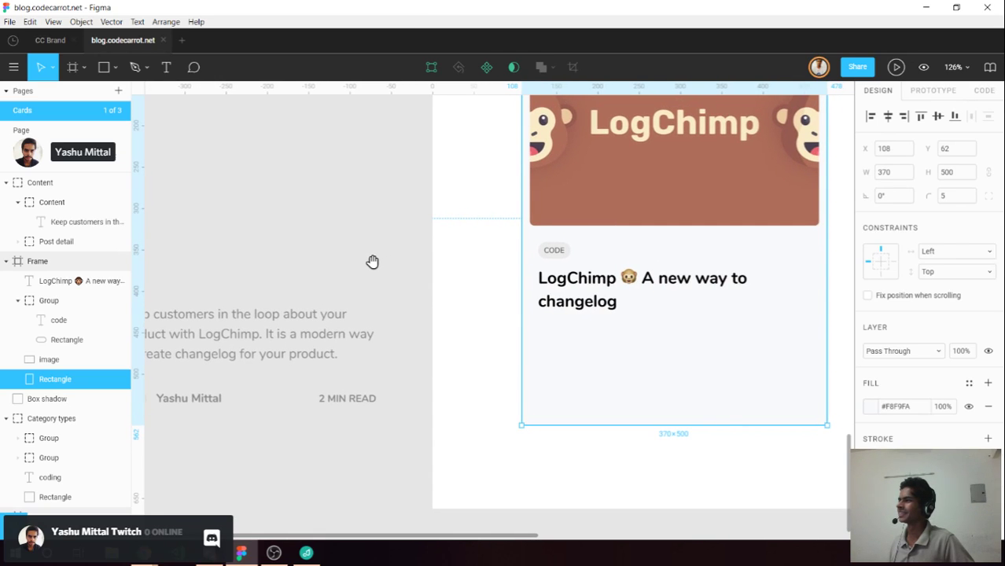
left_click(586, 303)
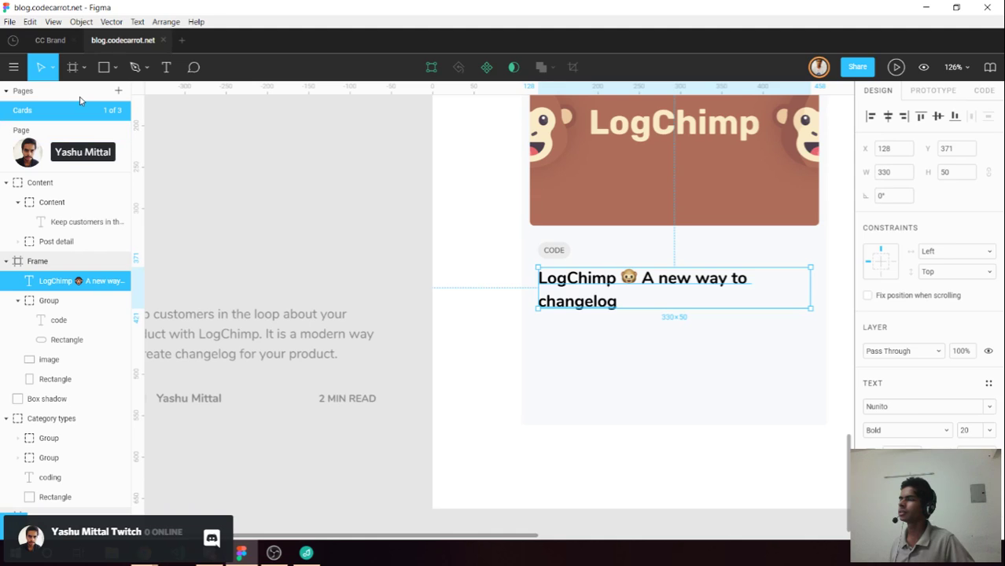
Switch to the CC Brand file and examine its green, orange, grey and blue-grey color scales, selecting the blue-grey group.
left_click(55, 48)
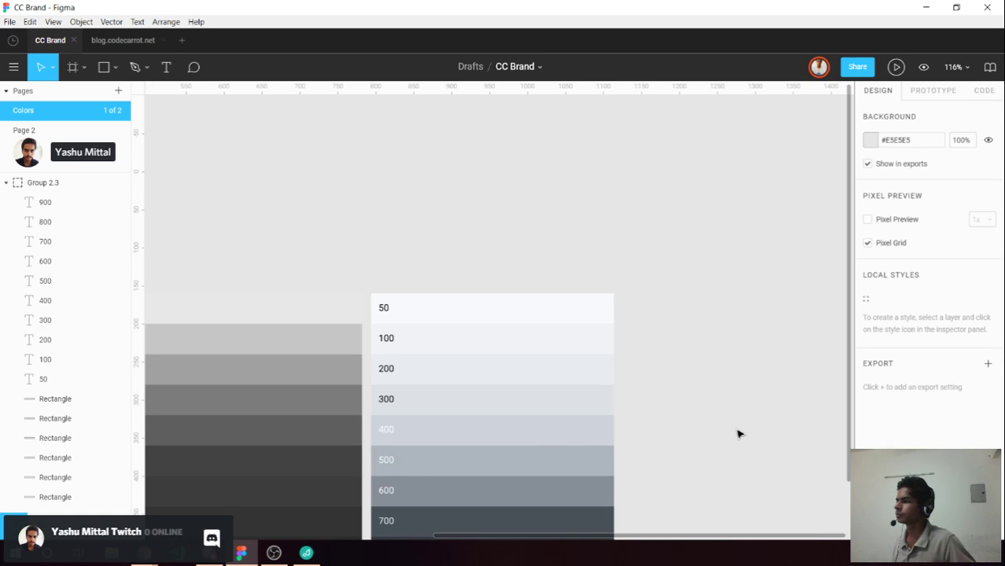
scroll(420, 392, "left", 3)
scroll(500, 347, "down", 2)
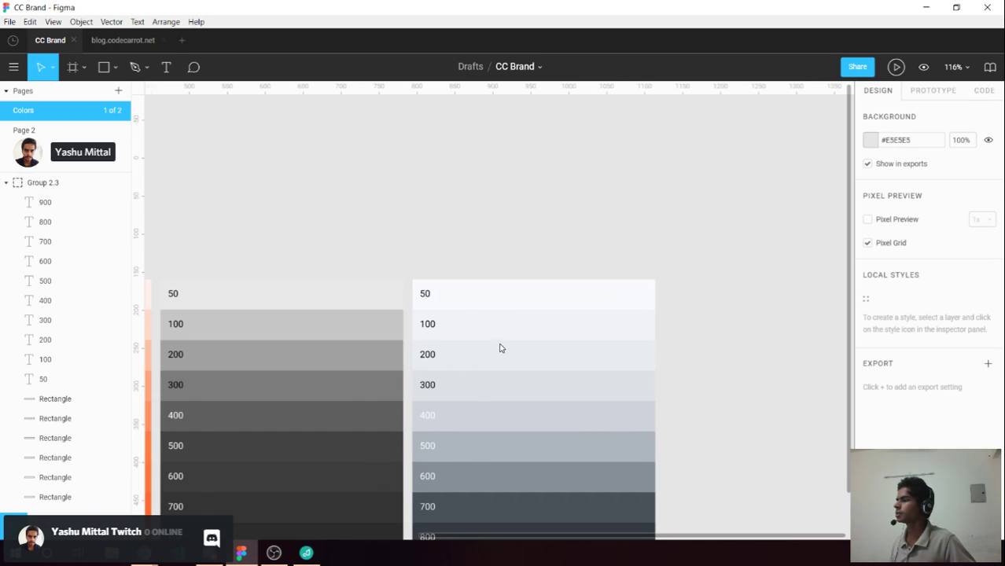
key("ctrl+minus")
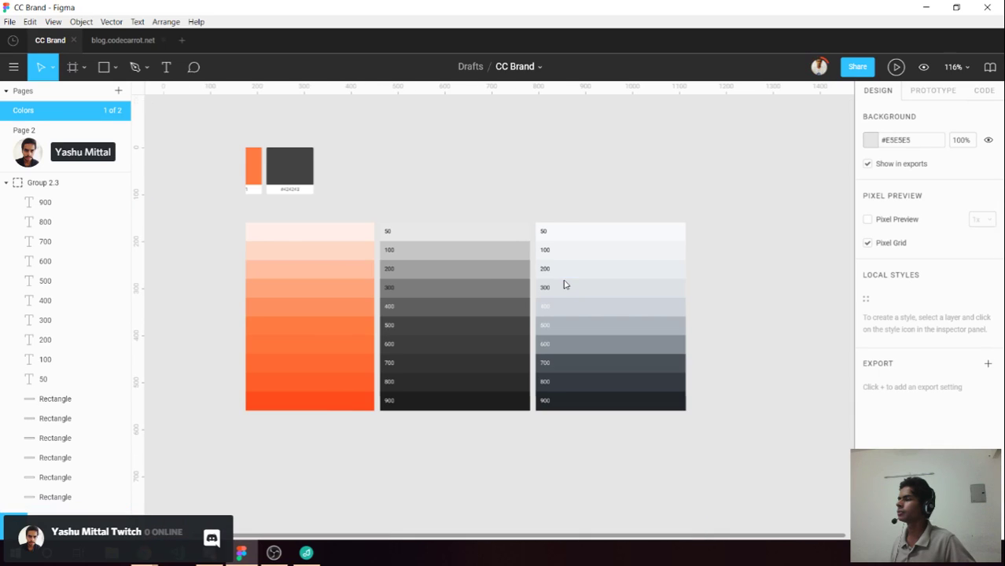
scroll(421, 308, "down", 3)
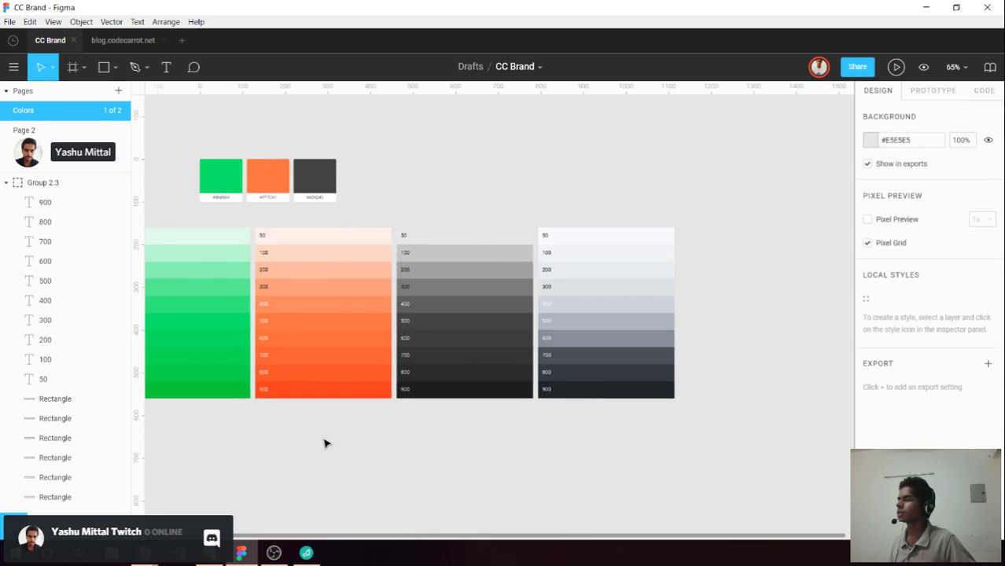
left_click_drag(319, 431, 386, 449)
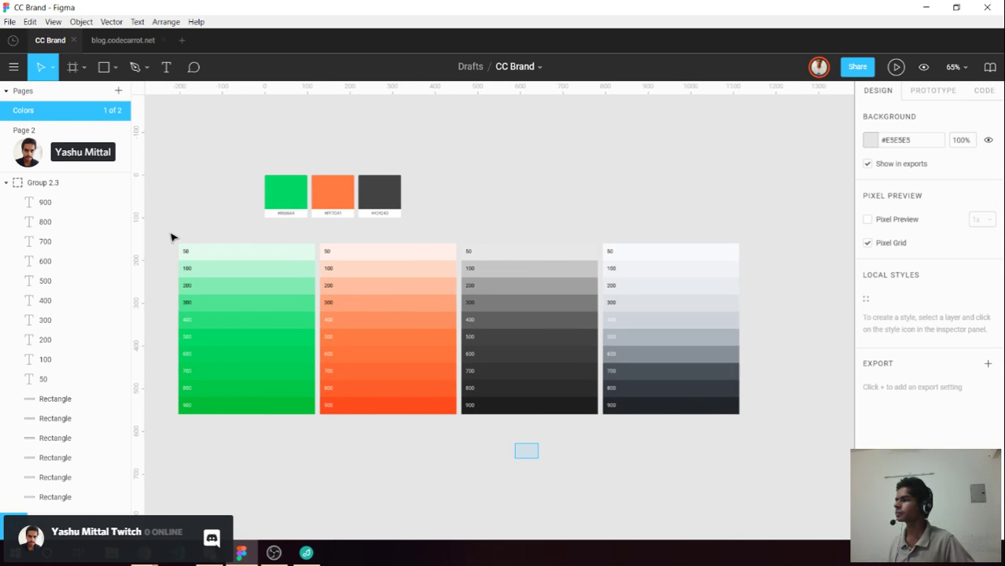
left_click_drag(171, 236, 171, 236)
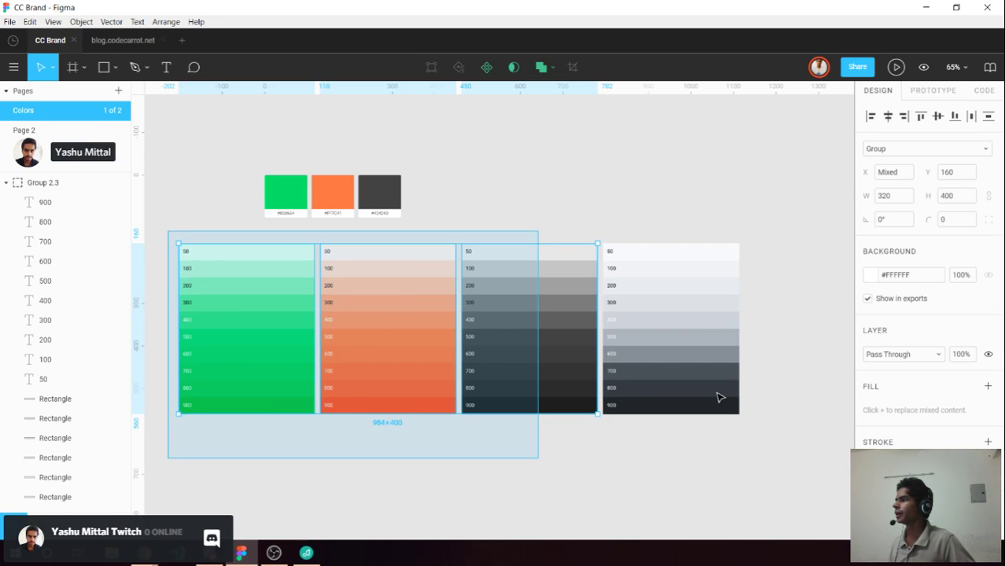
left_click(671, 371)
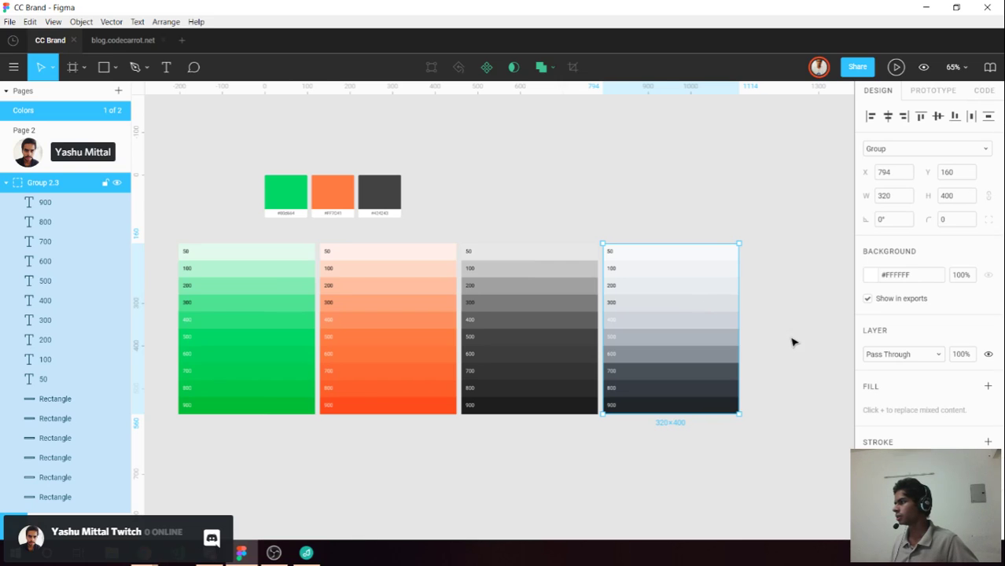
Copy the fill hex code #343A40 of the 800 shade in the blue-grey color scale.
scroll(792, 342, "up", 5)
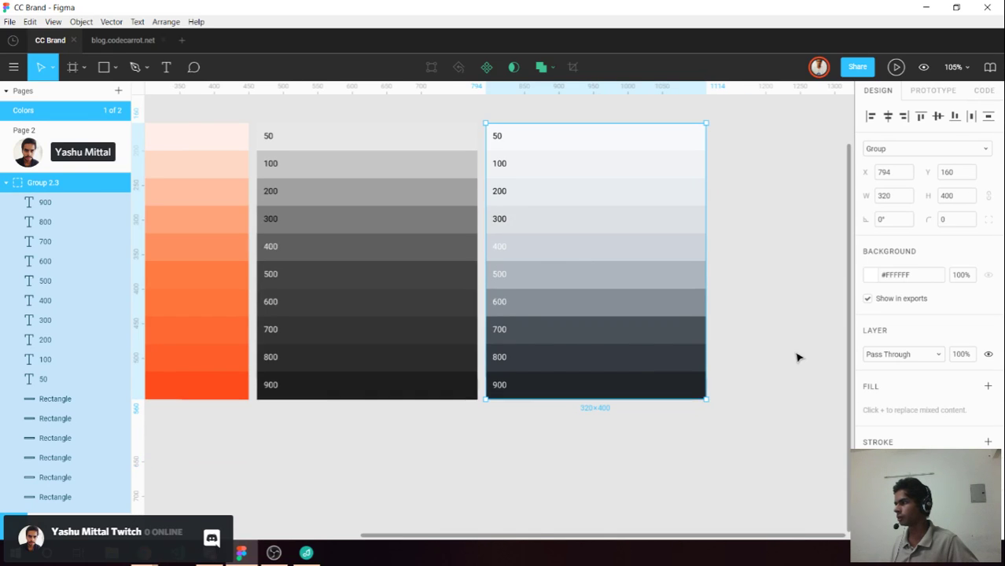
scroll(797, 357, "up", 5)
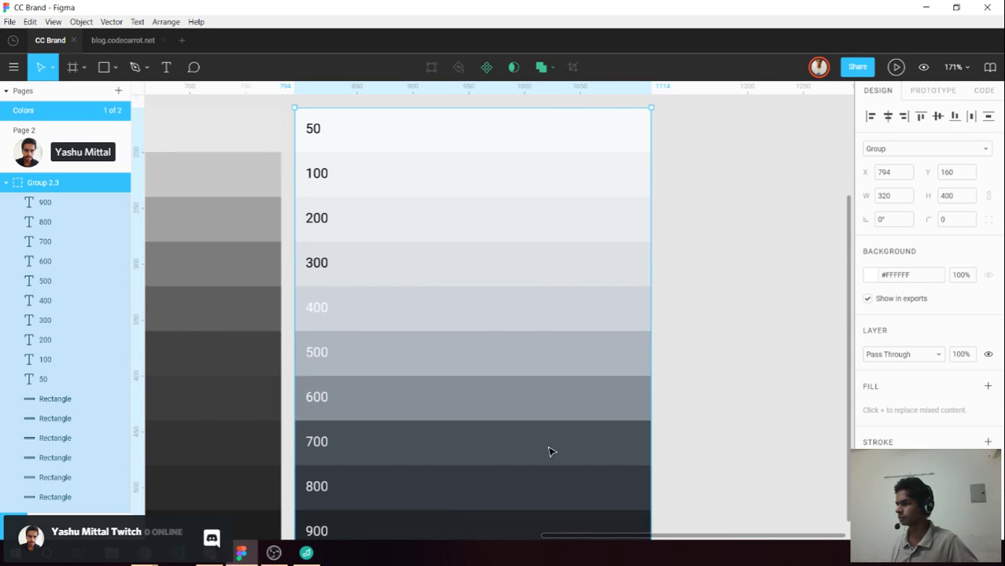
double_click(547, 450)
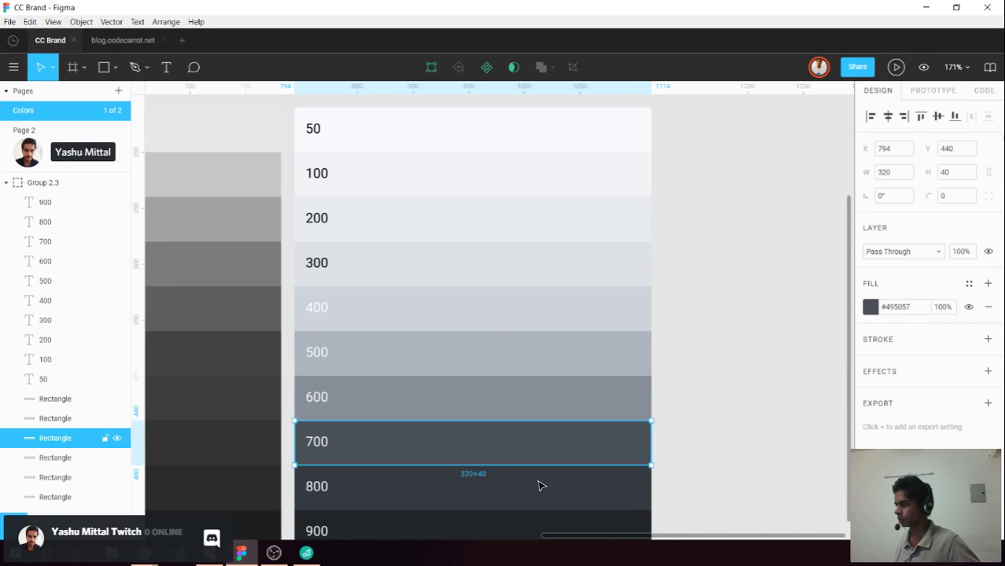
left_click(538, 486)
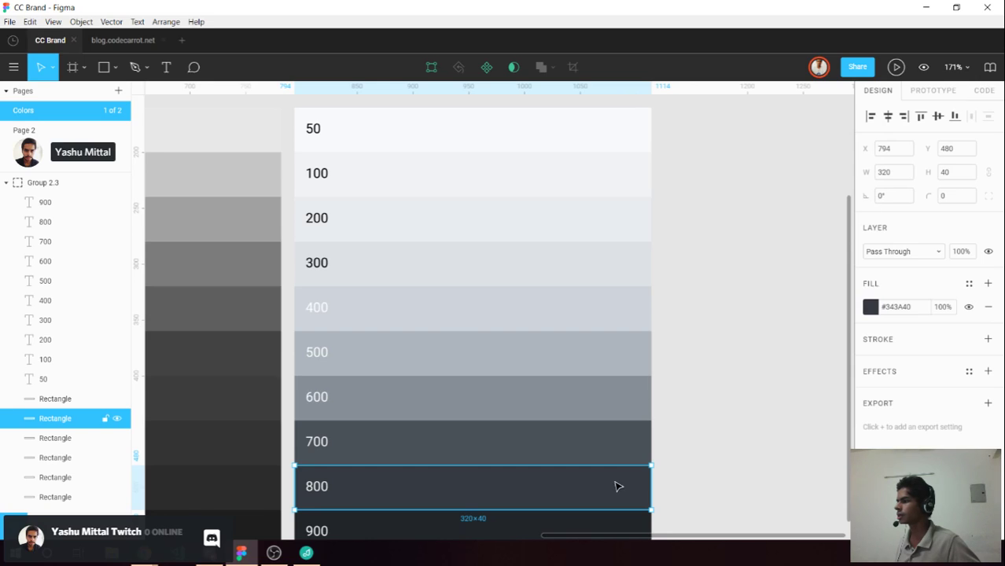
left_click(902, 307)
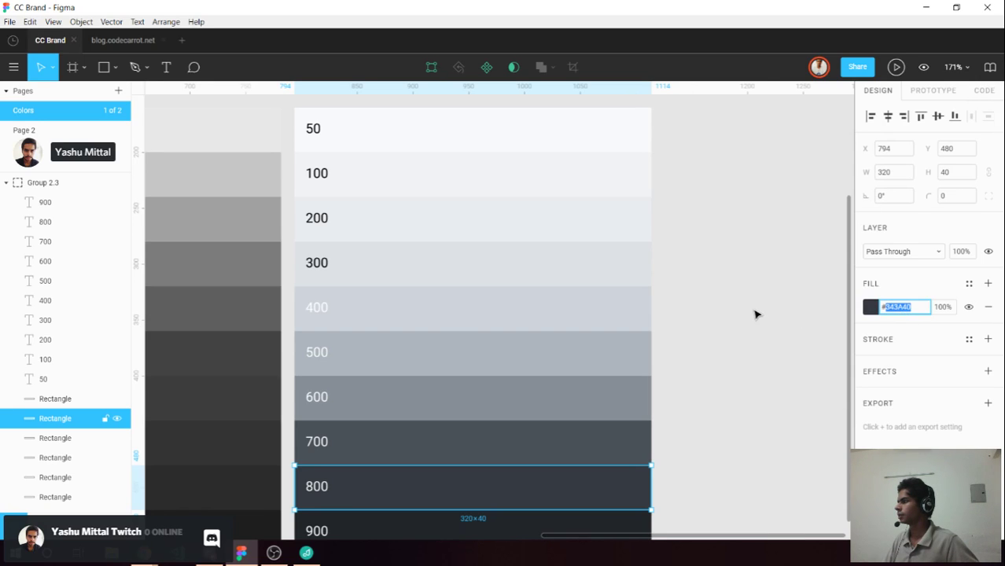
key("Escape")
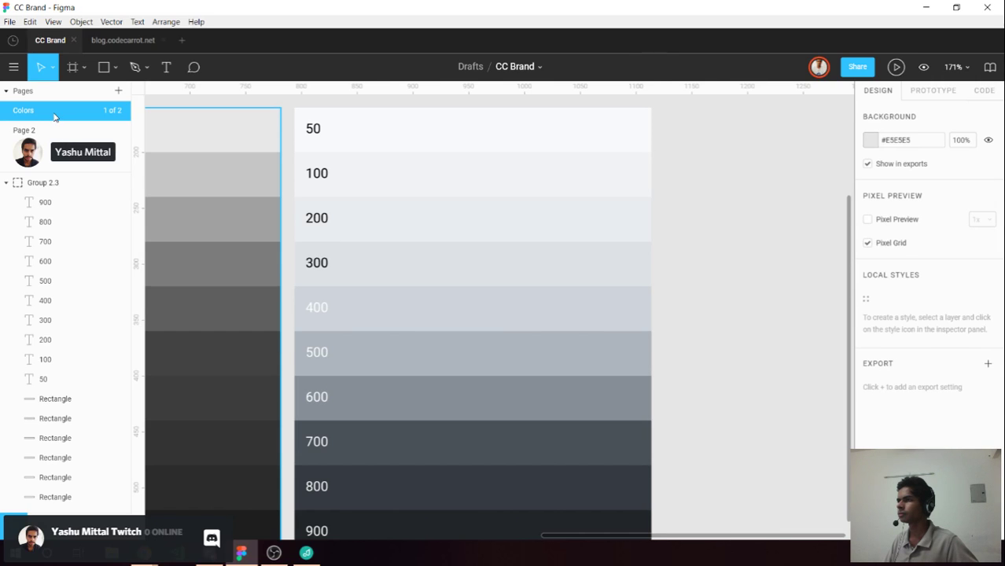
key("Page_Down")
key("Page_Up")
Switch back to the blog.codecarrot.net file and set the card title's fill color to #343A40.
left_click(128, 49)
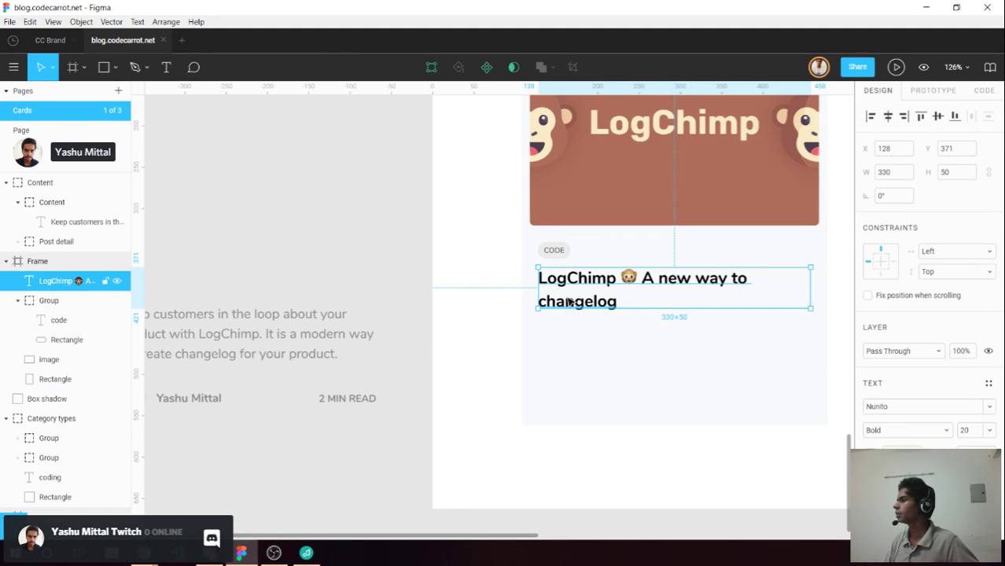
scroll(903, 377, "down", 2)
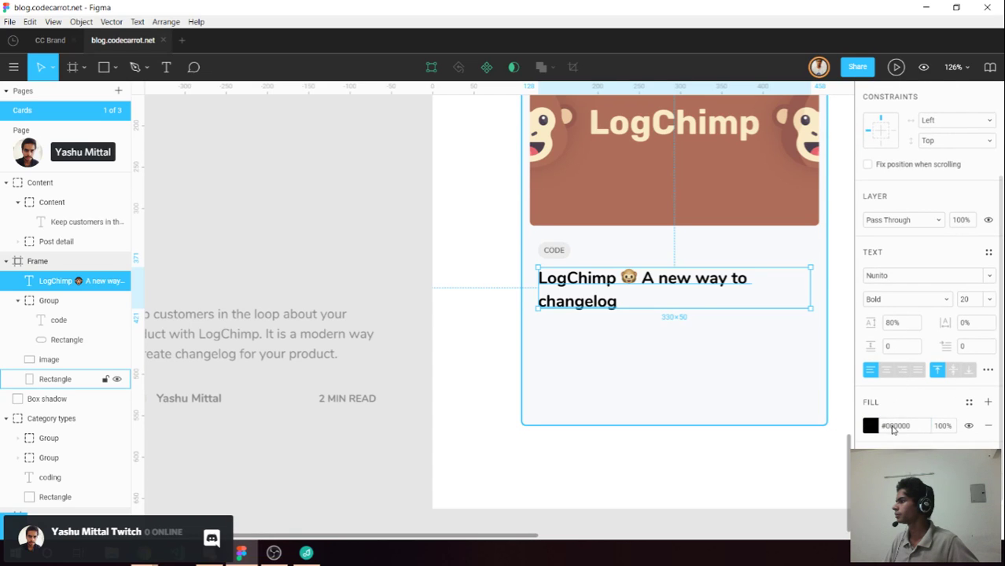
left_click(892, 428)
type("#343A40")
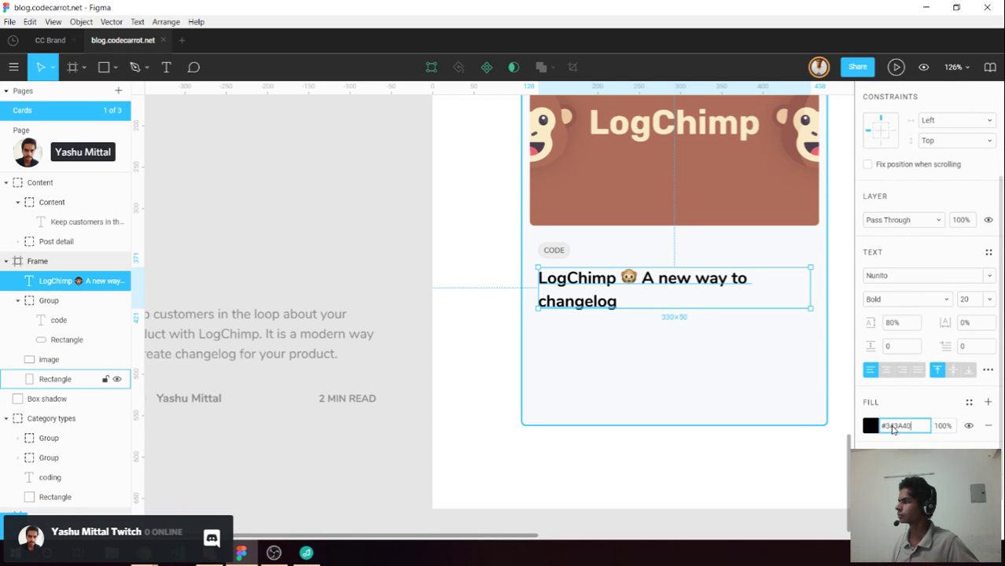
key("Return")
left_click(303, 235)
left_click_drag(517, 354, 471, 352)
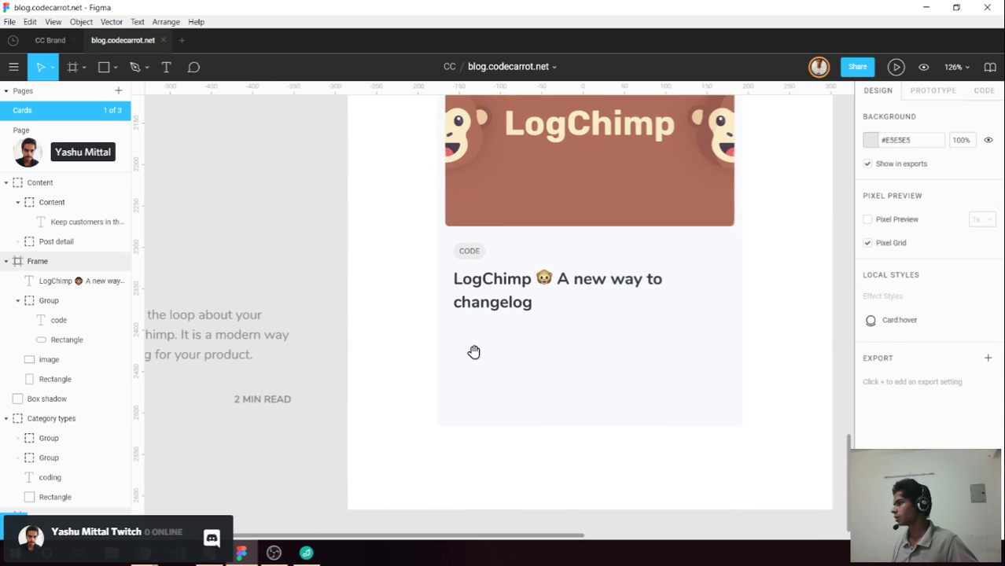
left_click(476, 306)
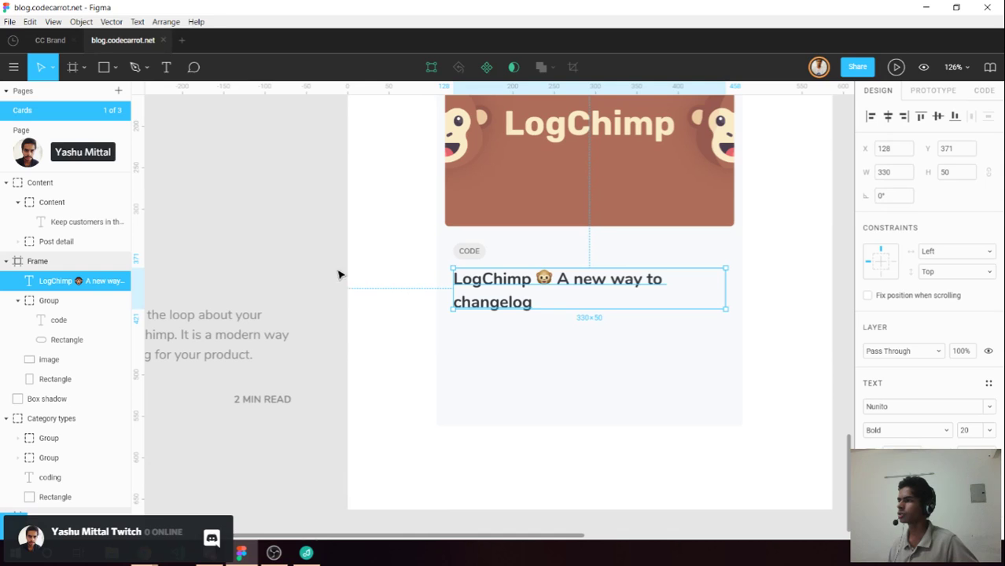
left_click(291, 287)
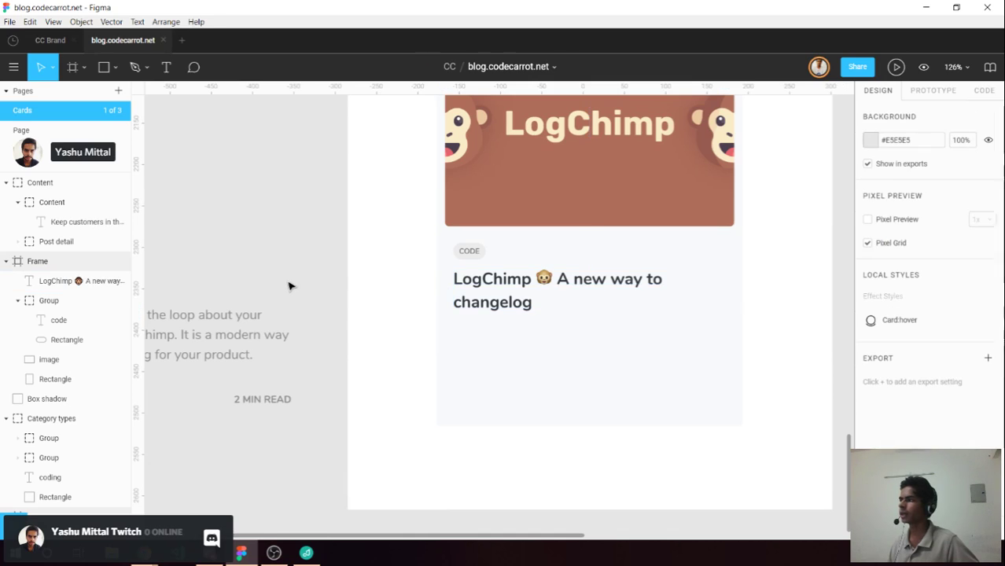
Move the description text into the draft card just below the title, at about X 145, Y 430, and check the card image's width.
left_click(274, 340)
left_click_drag(343, 336, 357, 335)
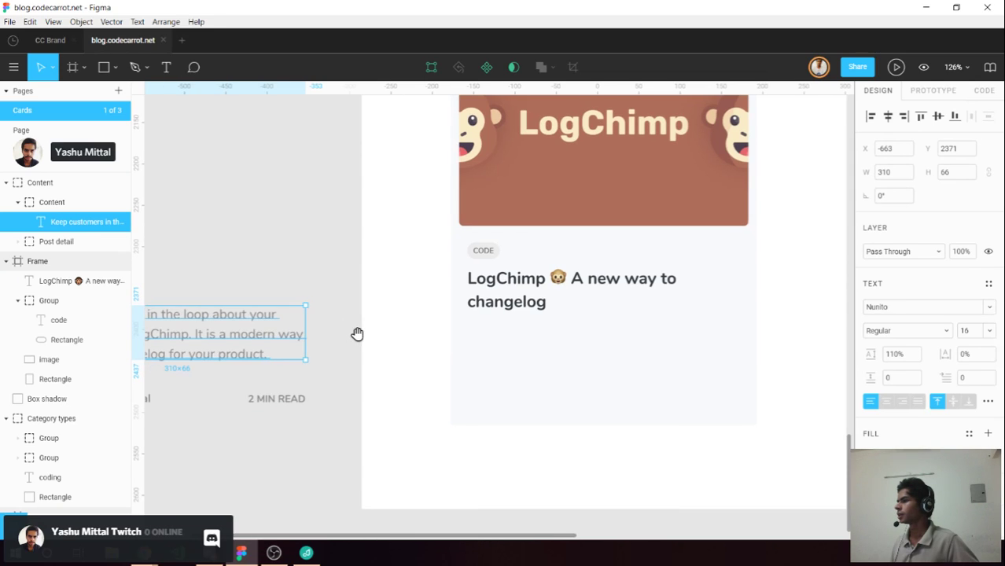
scroll(360, 334, "left", 3)
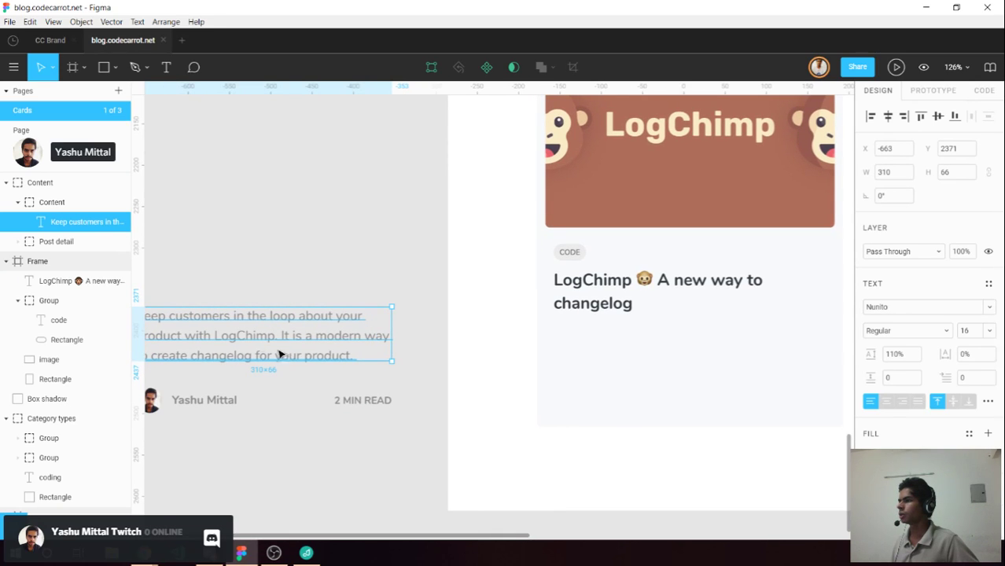
left_click_drag(292, 355, 647, 350)
left_click(885, 172)
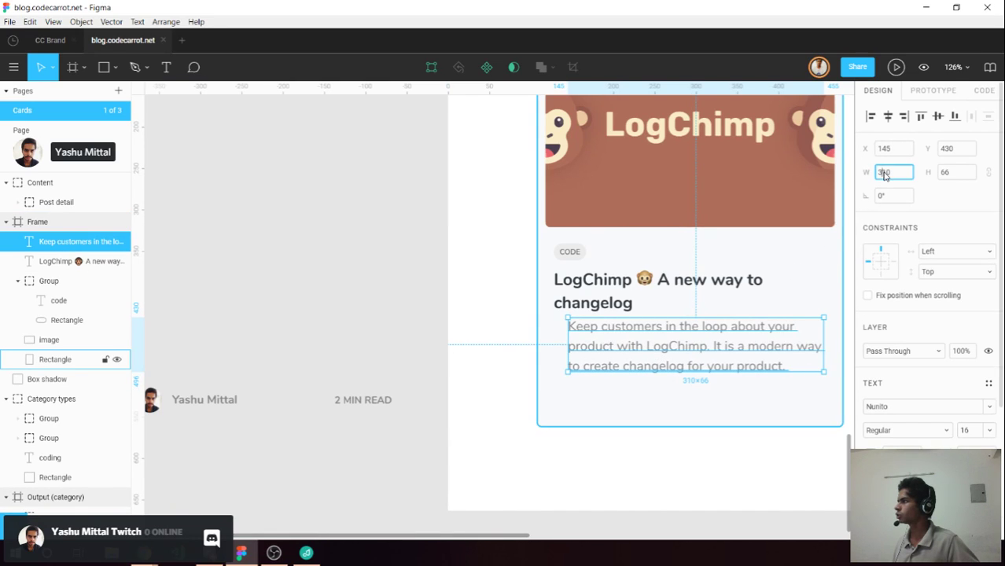
left_click(675, 171)
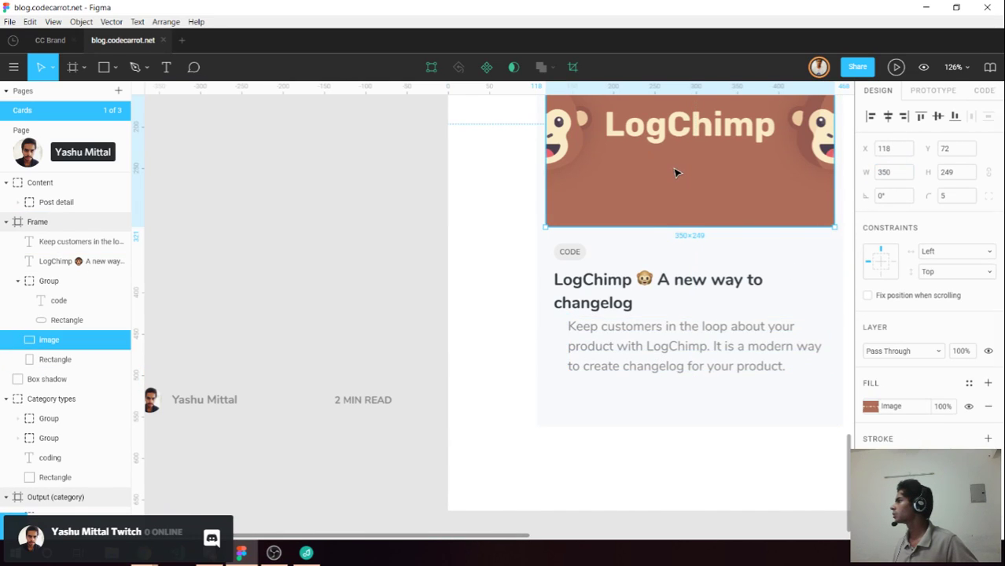
left_click(713, 361)
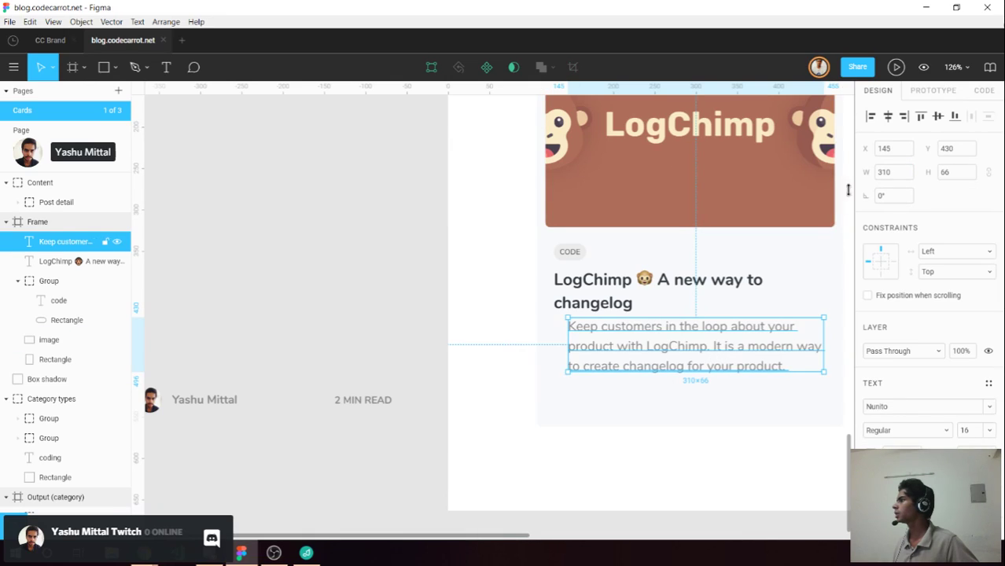
Set the description text box's width to 330 and center it horizontally in the frame.
left_click(890, 174)
type("33")
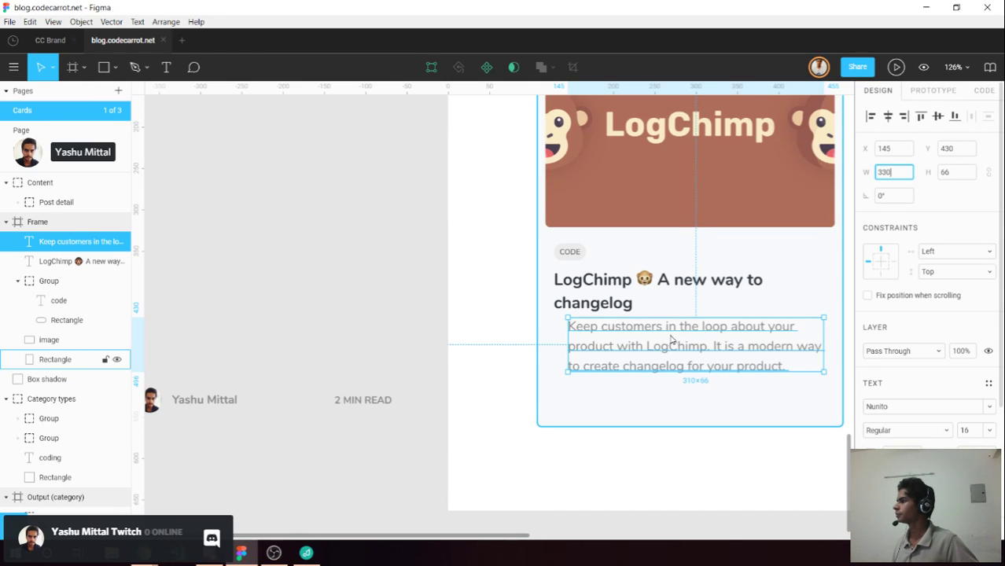
type("0")
key("Return")
left_click(888, 116)
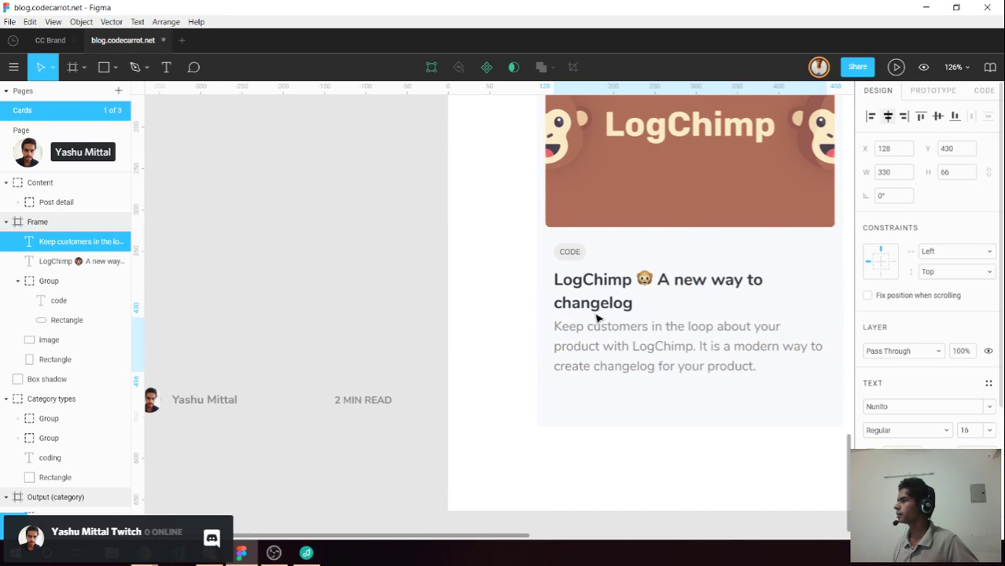
Check the gap between title and description, and set the title's auto resize to Height.
scroll(617, 327, "up", 3)
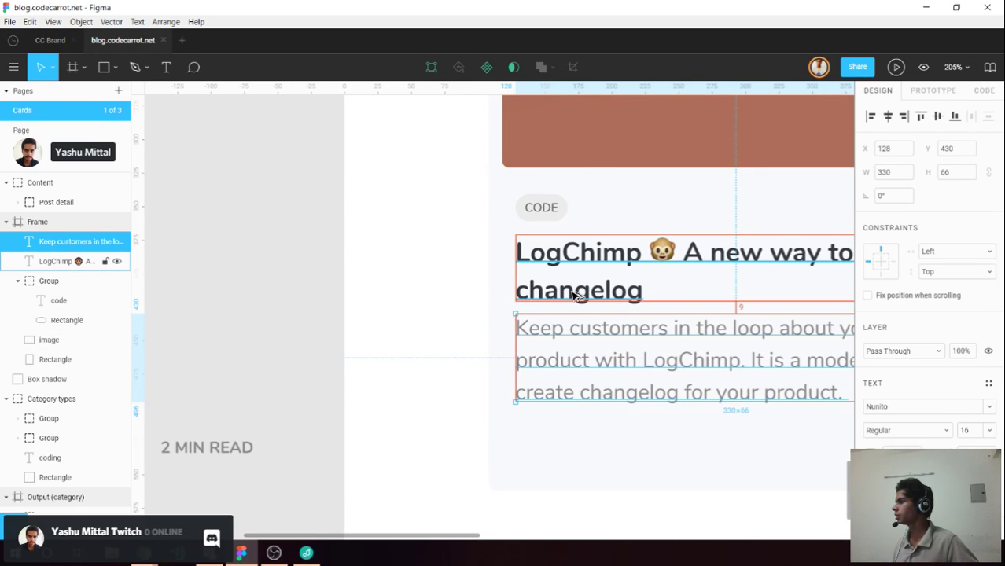
left_click(573, 294)
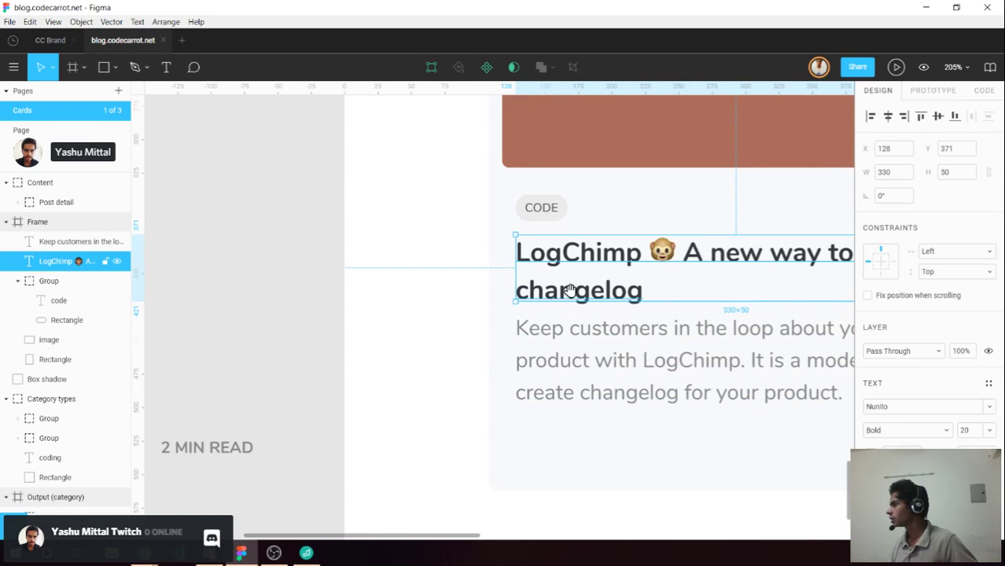
scroll(570, 290, "right", 5)
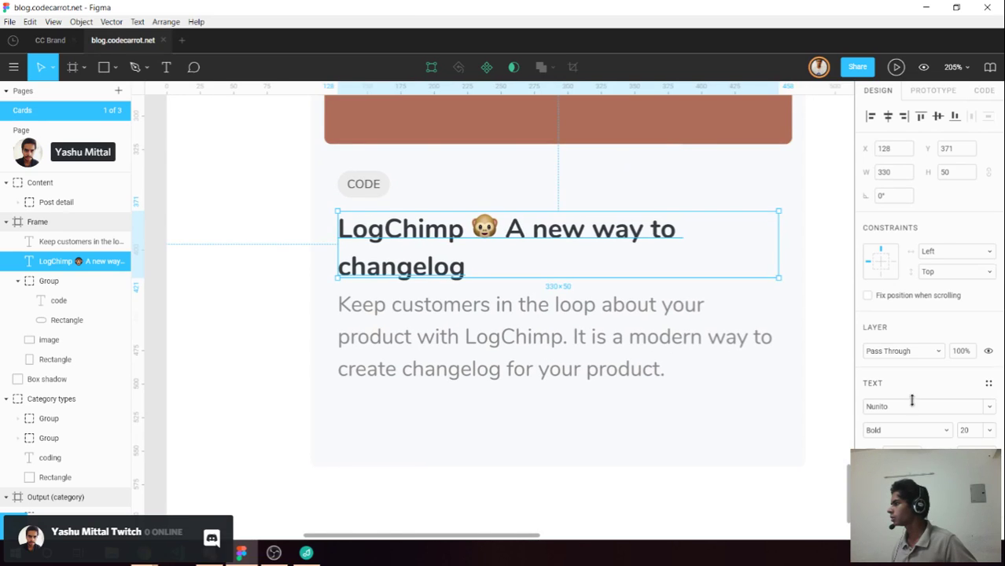
scroll(921, 400, "down", 2)
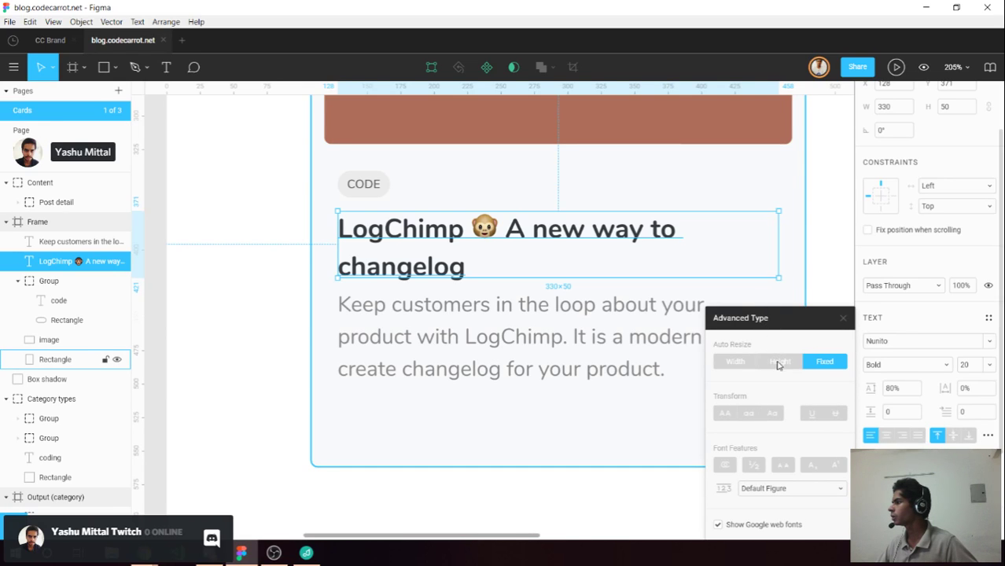
left_click(777, 363)
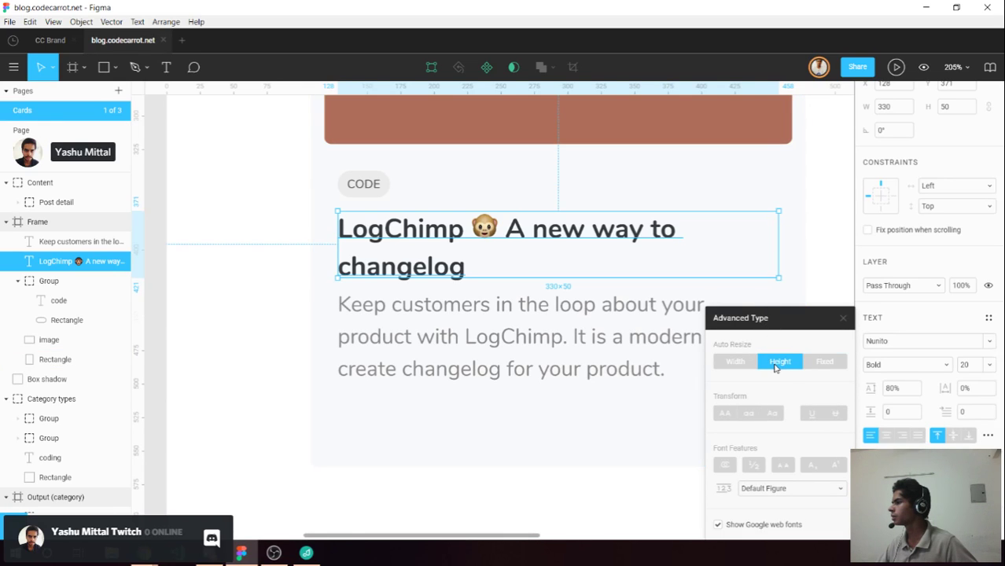
left_click(843, 318)
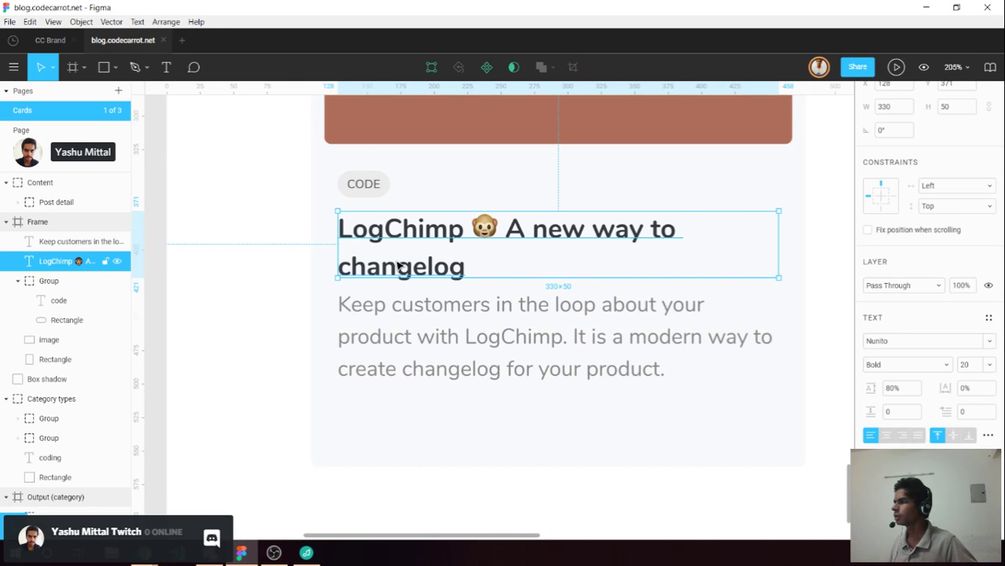
scroll(399, 266, "up", 3)
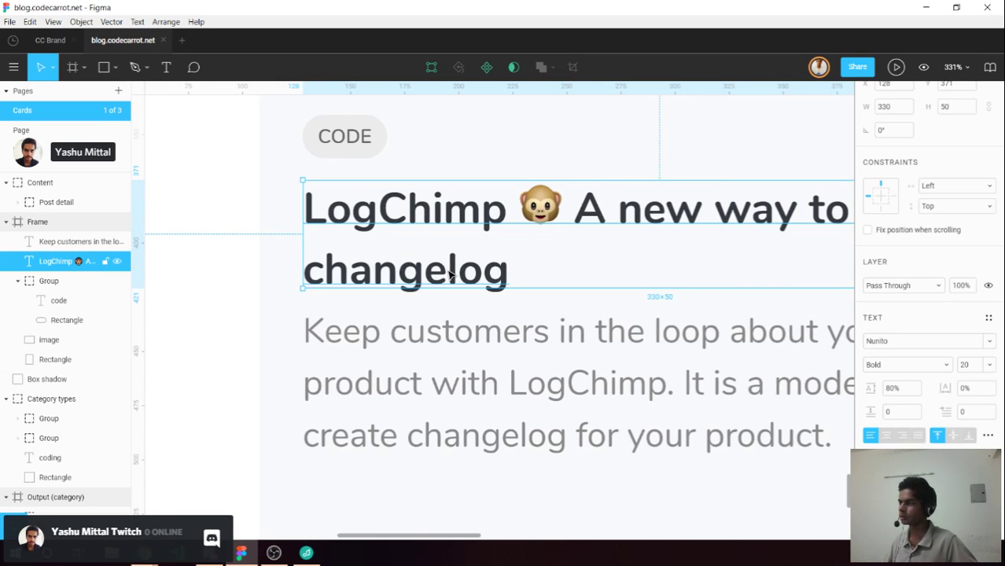
double_click(448, 273)
left_click(458, 271)
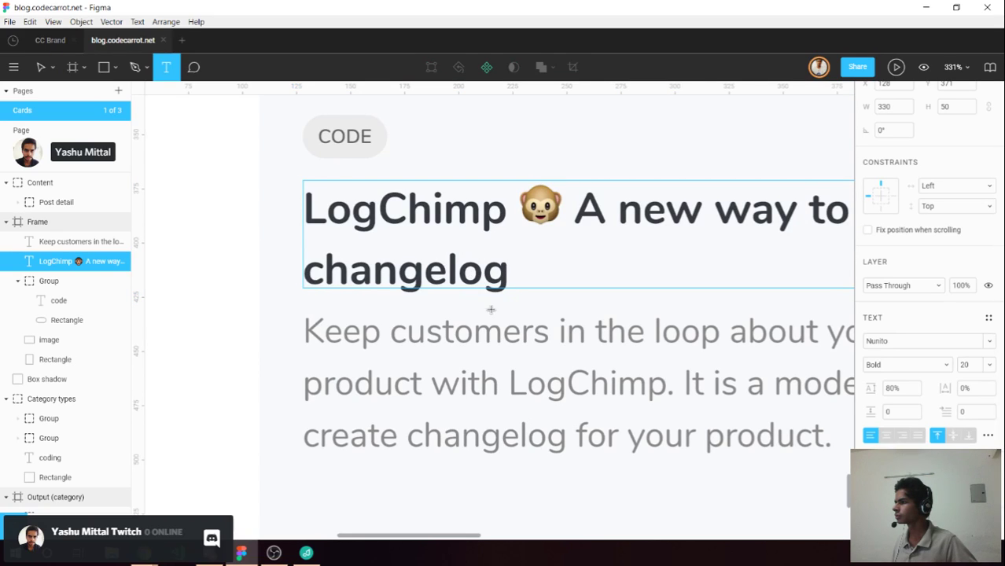
key("Escape")
key("Escape")
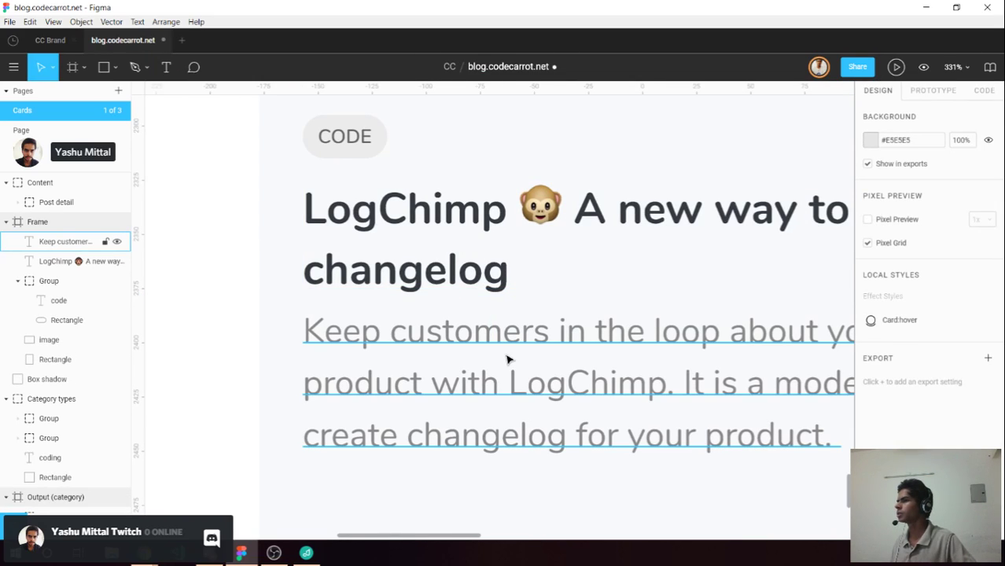
Switch the title's auto resize to Width so it fits on one line, and return it to Height.
left_click(442, 275)
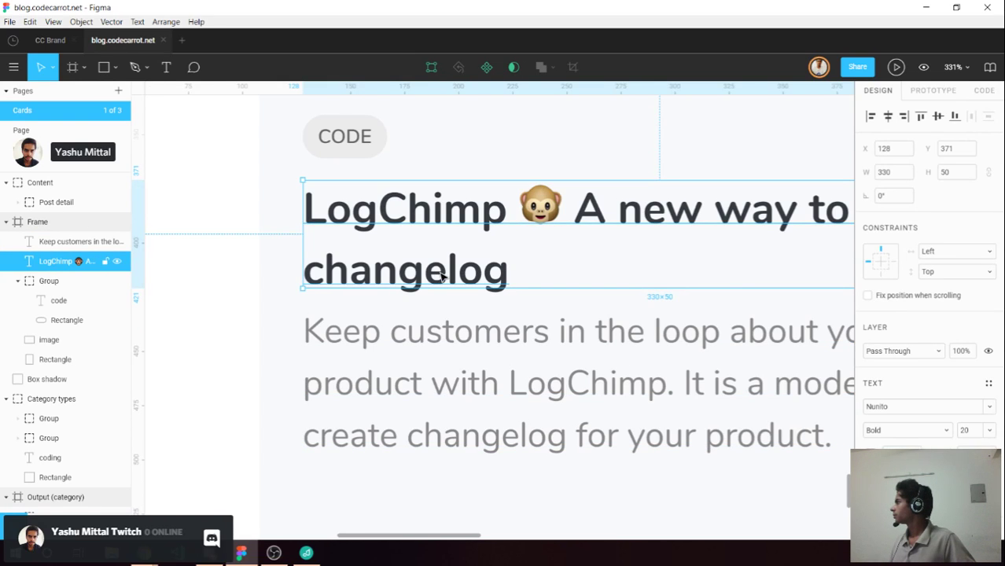
scroll(939, 439, "down", 3)
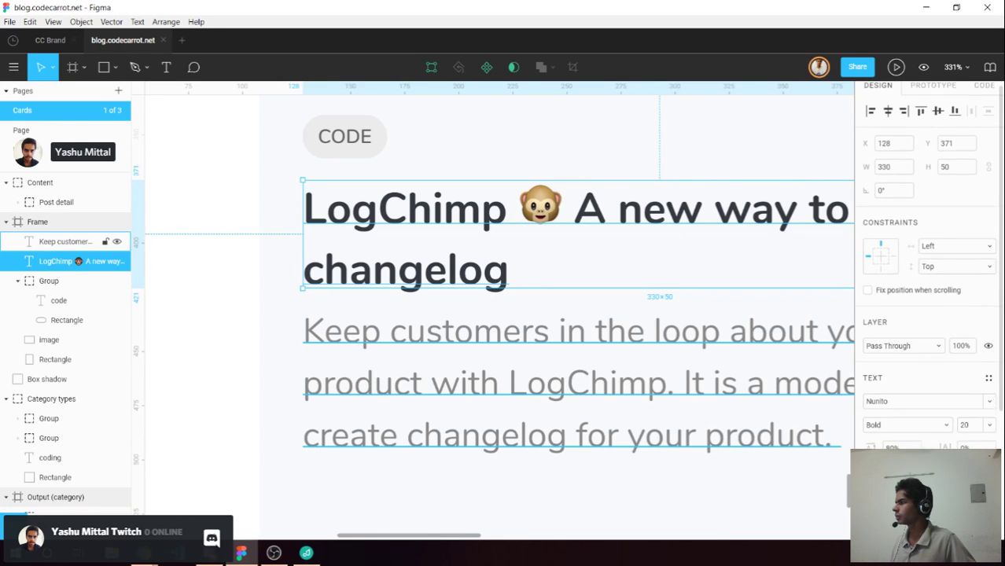
left_click(991, 370)
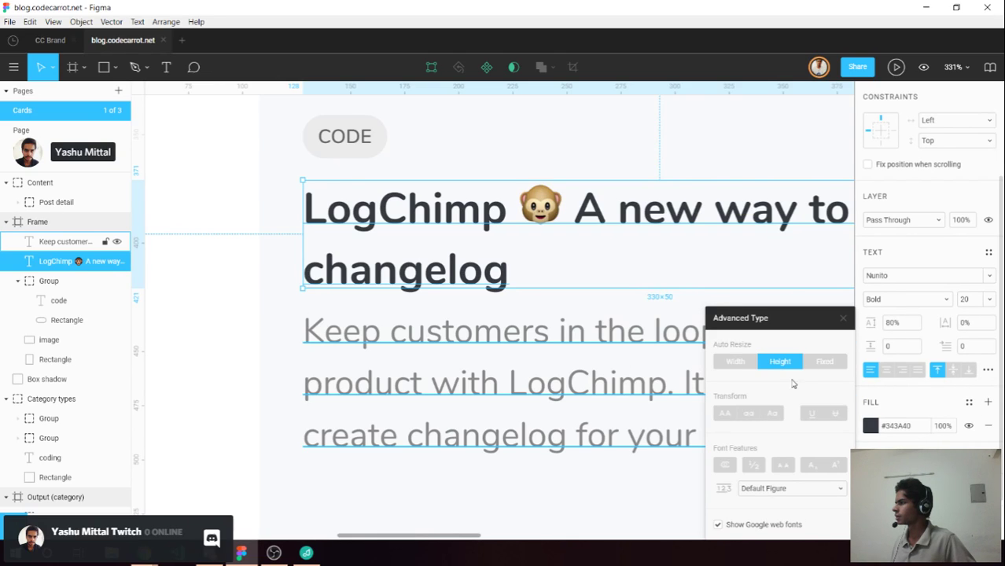
left_click(733, 363)
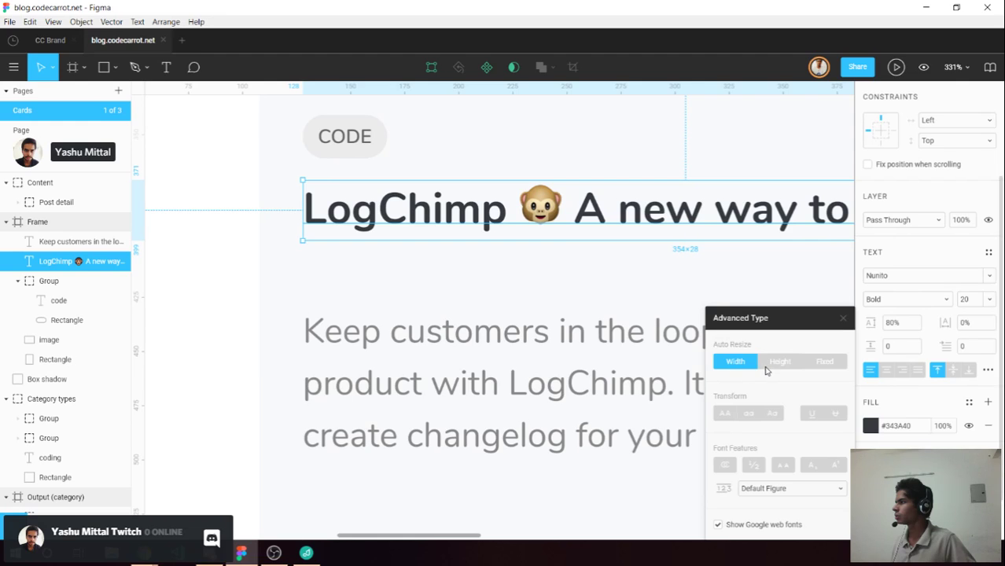
left_click(767, 367)
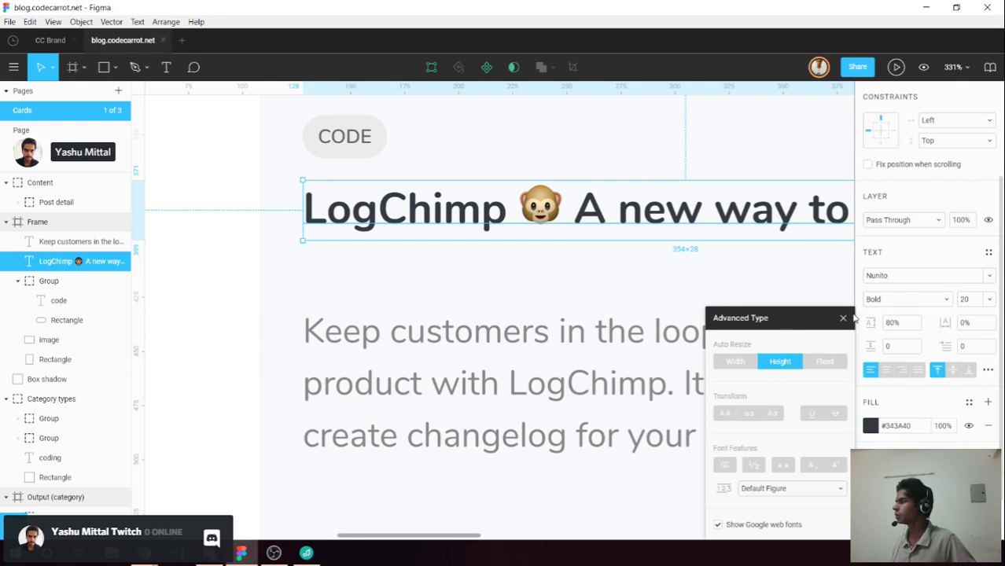
left_click(844, 318)
Narrow the LogChimp title's text box to a width of 330 so that it wraps onto two lines.
left_click(772, 300)
scroll(771, 300, "down", 5)
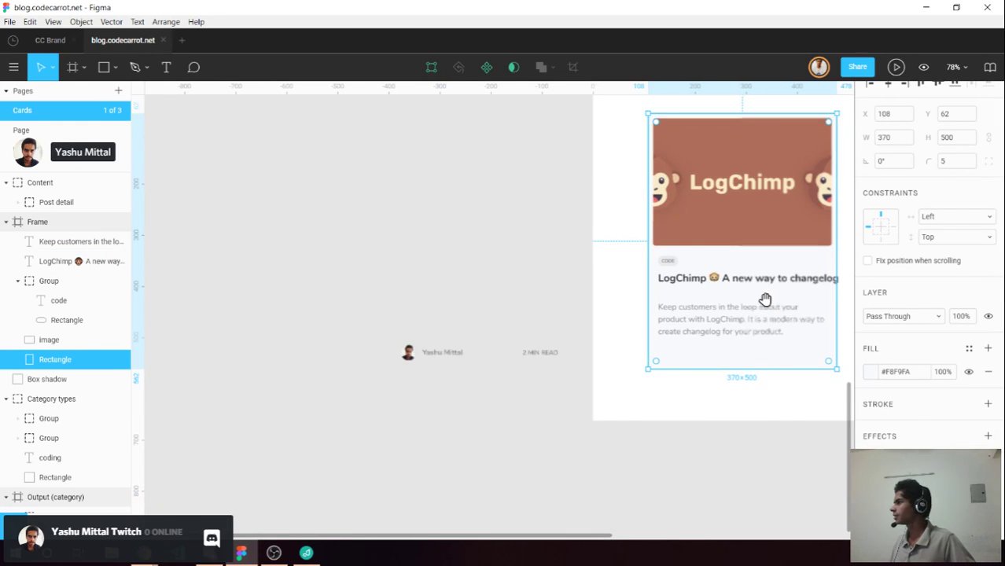
scroll(765, 299, "right", 3)
left_click(720, 289)
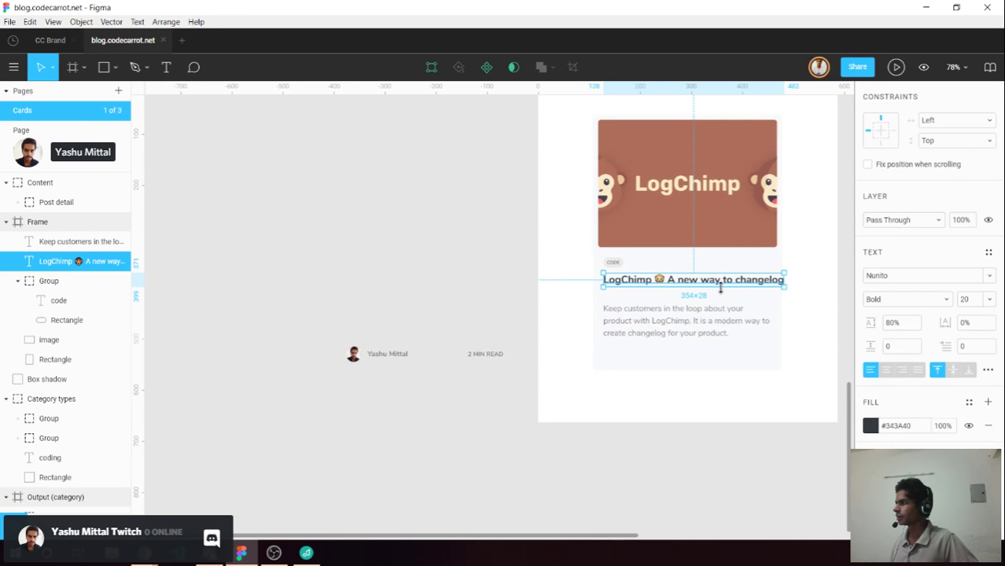
left_click_drag(720, 287, 640, 287)
scroll(724, 292, "up", 10)
scroll(640, 287, "down", 3)
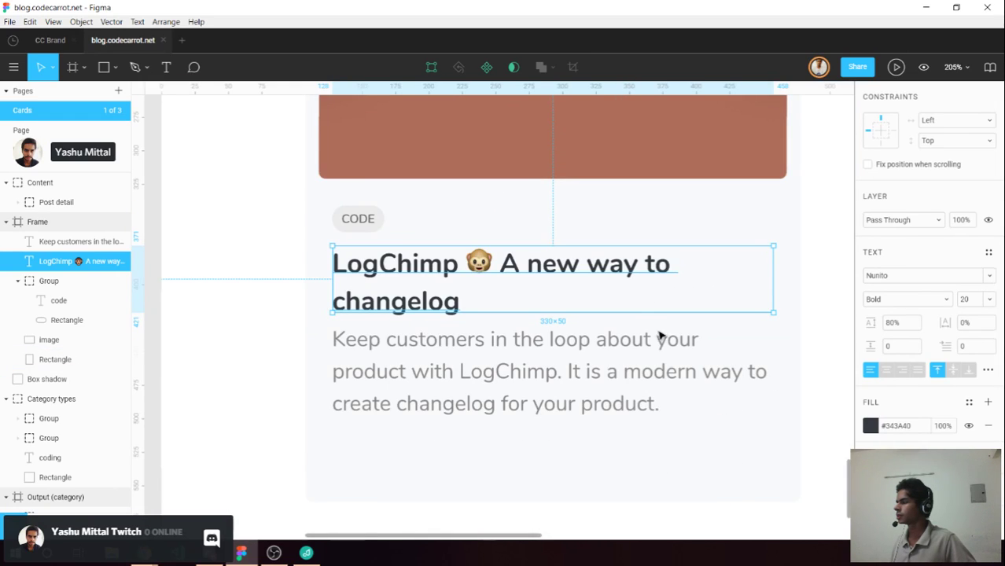
left_click_drag(666, 354, 641, 334)
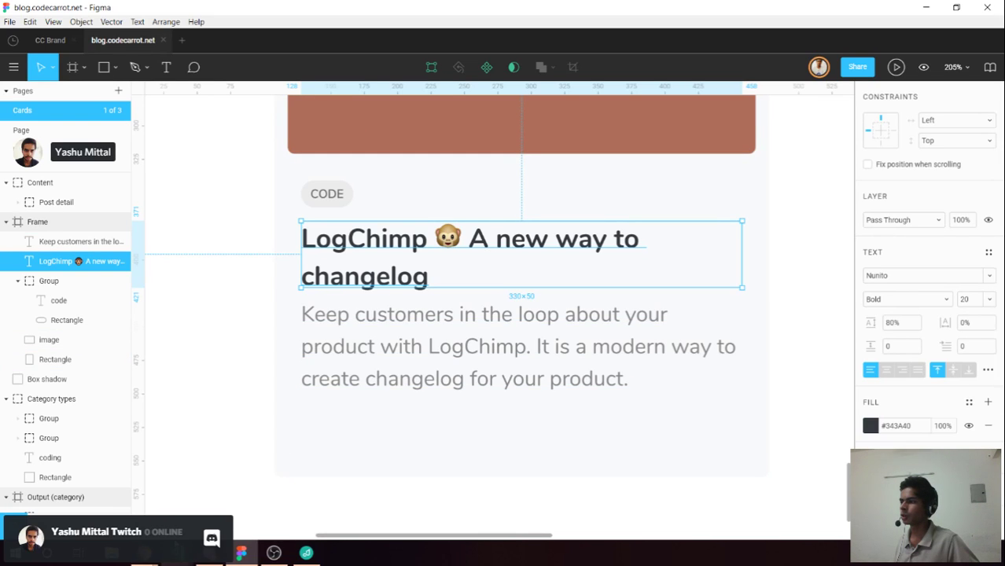
Deselect the title and switch the window to full screen.
left_click(196, 501)
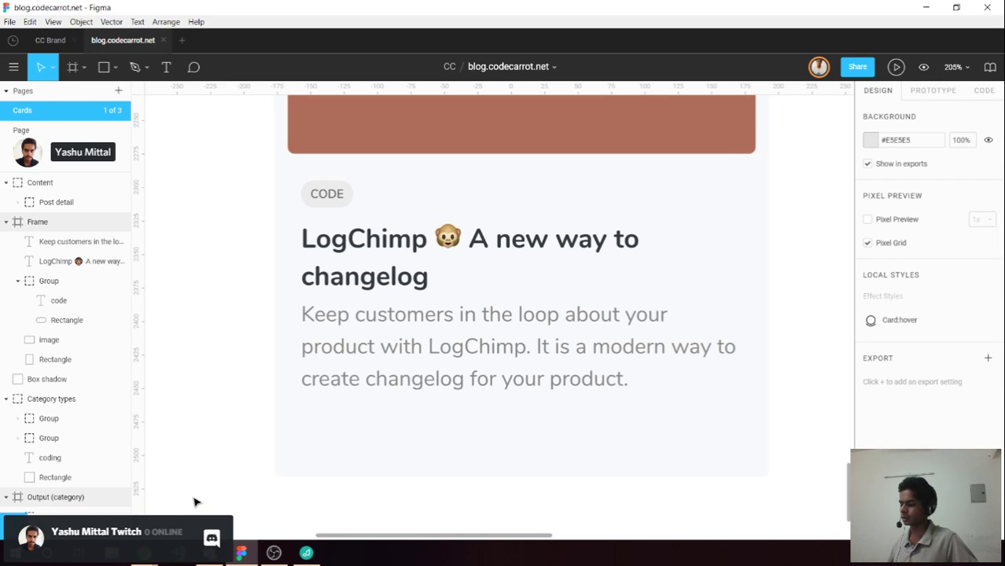
key("F11")
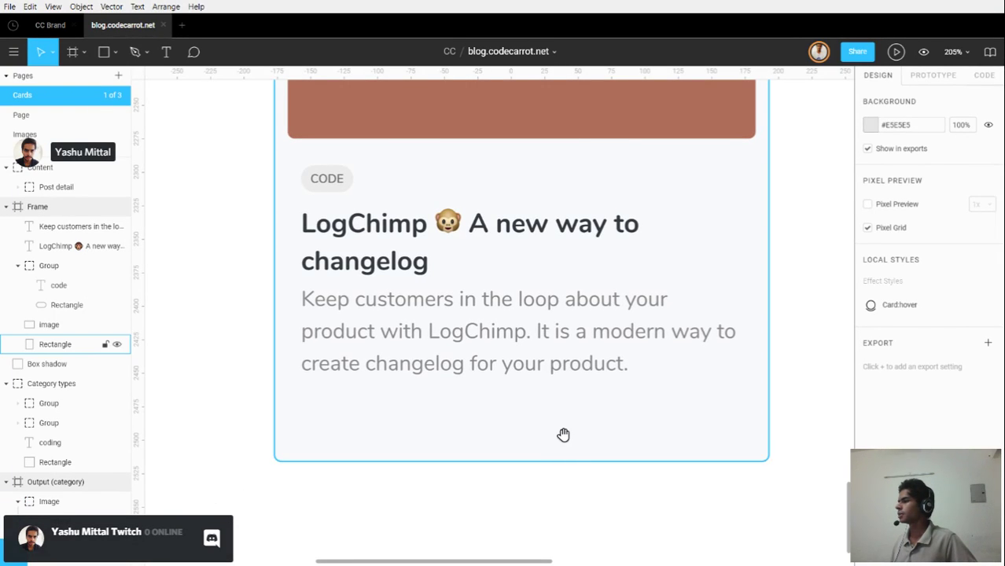
scroll(538, 426, "right", 2)
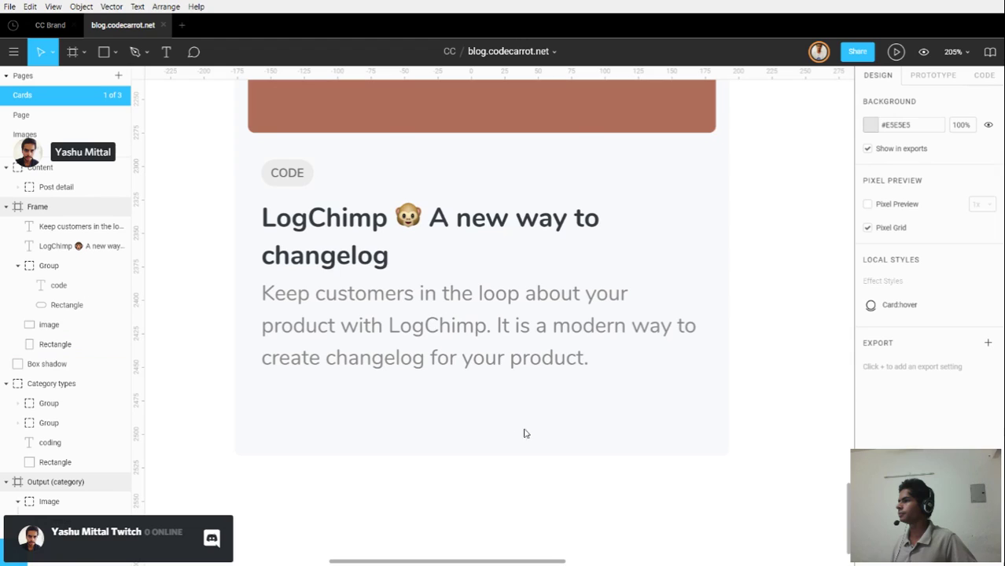
Try the Fixed auto resize on the title, return it to Height, and deselect the text.
left_click(370, 267)
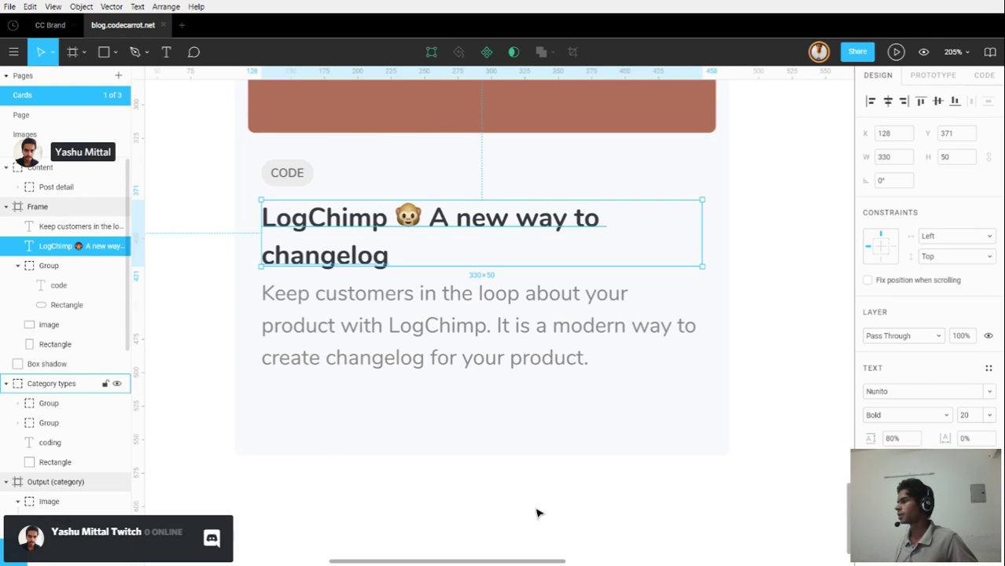
key("Escape")
left_click(391, 221)
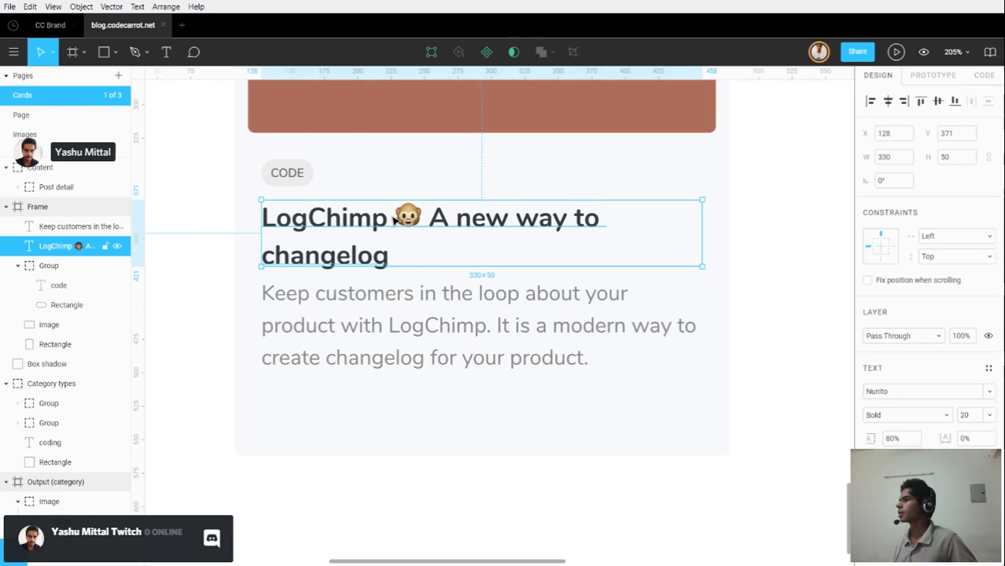
left_click(402, 310)
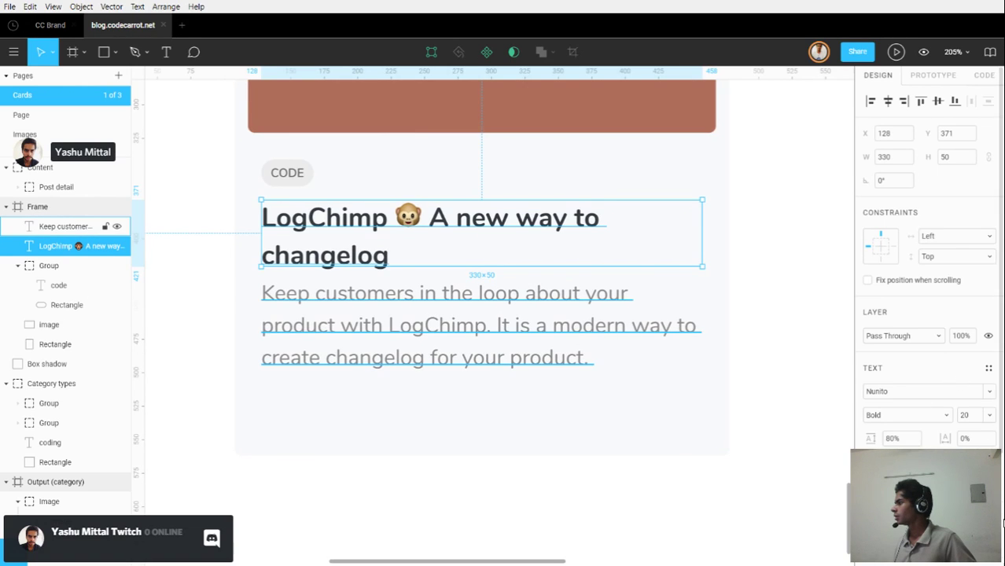
left_click(989, 367)
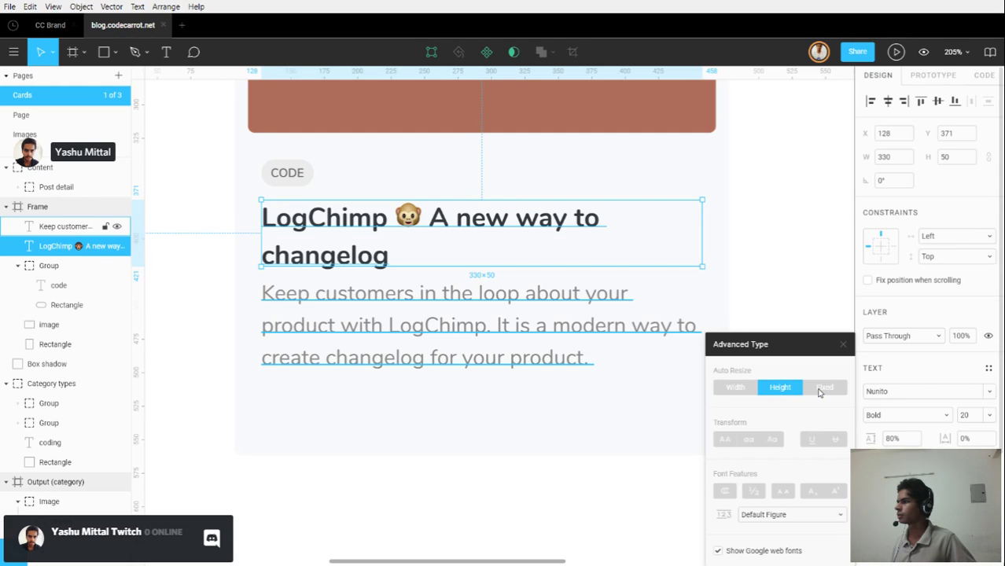
left_click(818, 388)
left_click(793, 393)
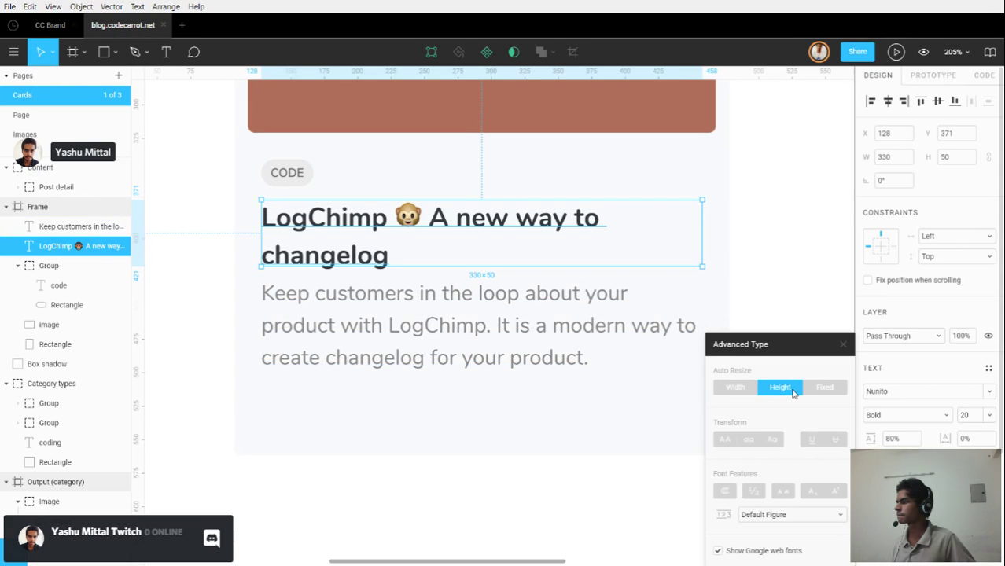
left_click(492, 429)
Compare the title and description text boxes, and measure the description's distances to the card's edges.
left_click(295, 361)
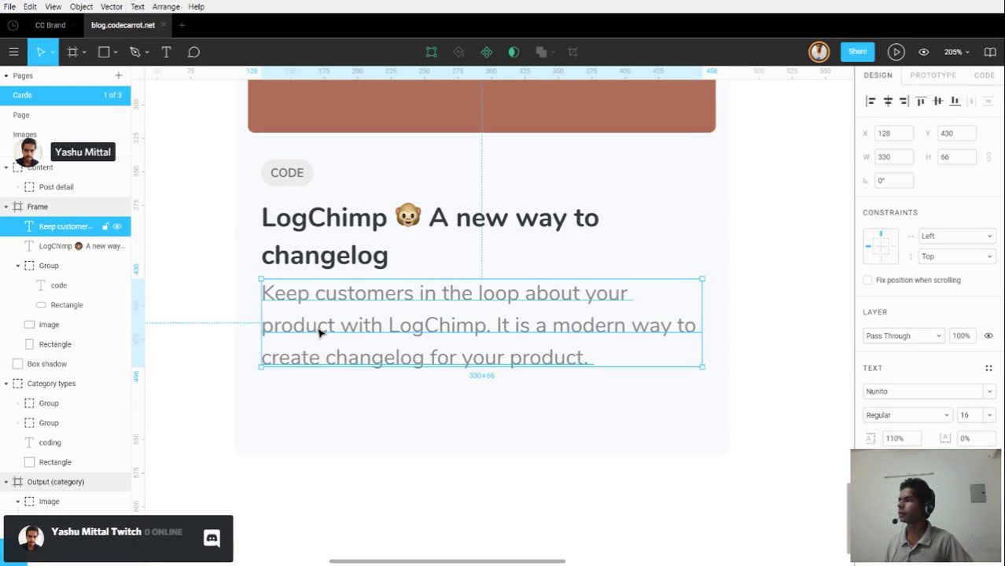
left_click(209, 262)
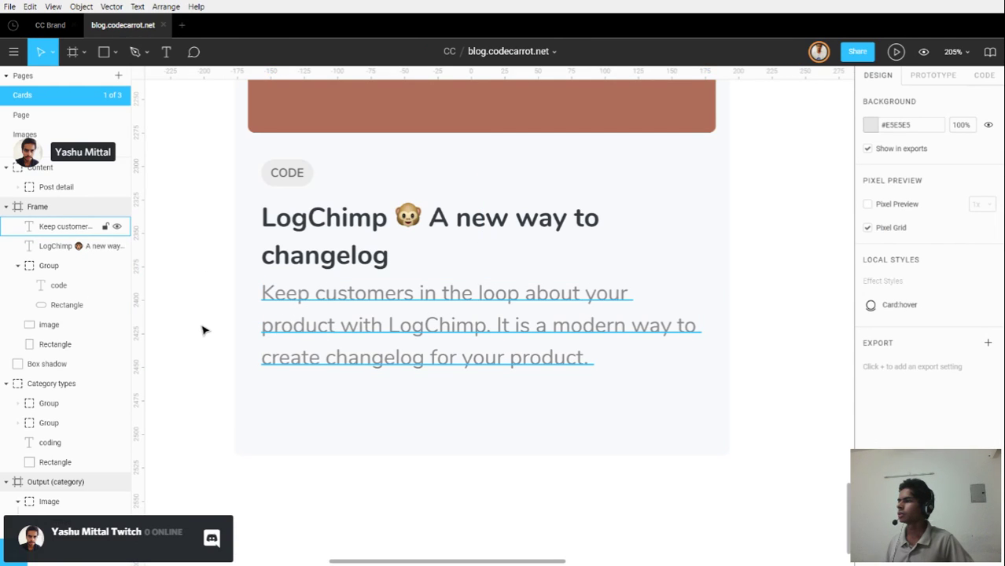
left_click_drag(200, 325, 321, 285)
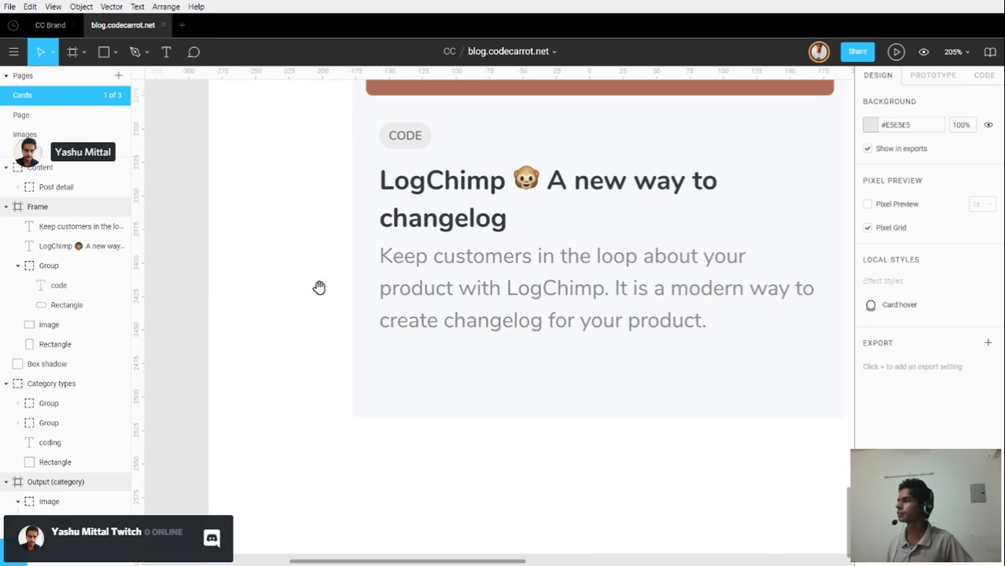
left_click_drag(463, 300, 408, 321)
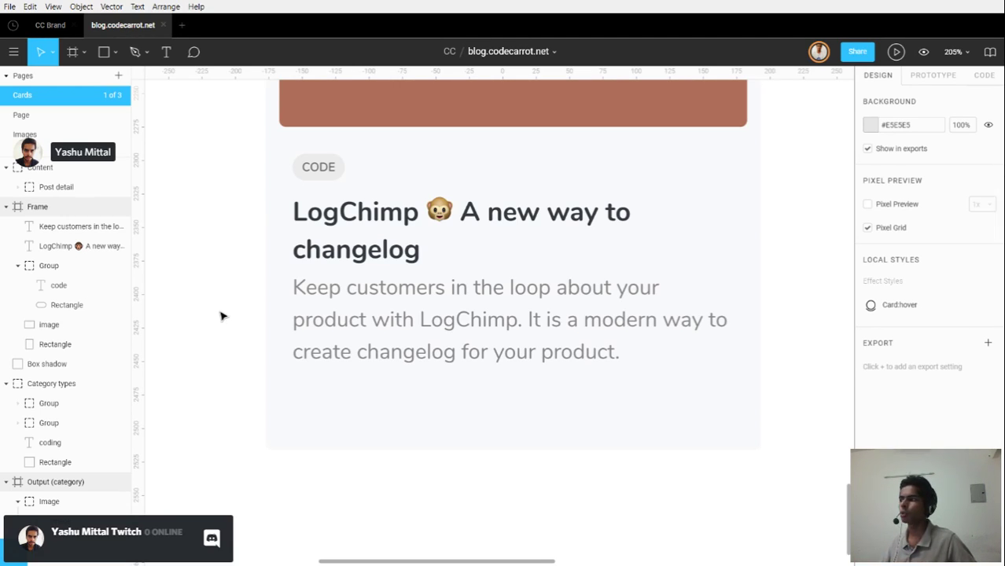
left_click(352, 353)
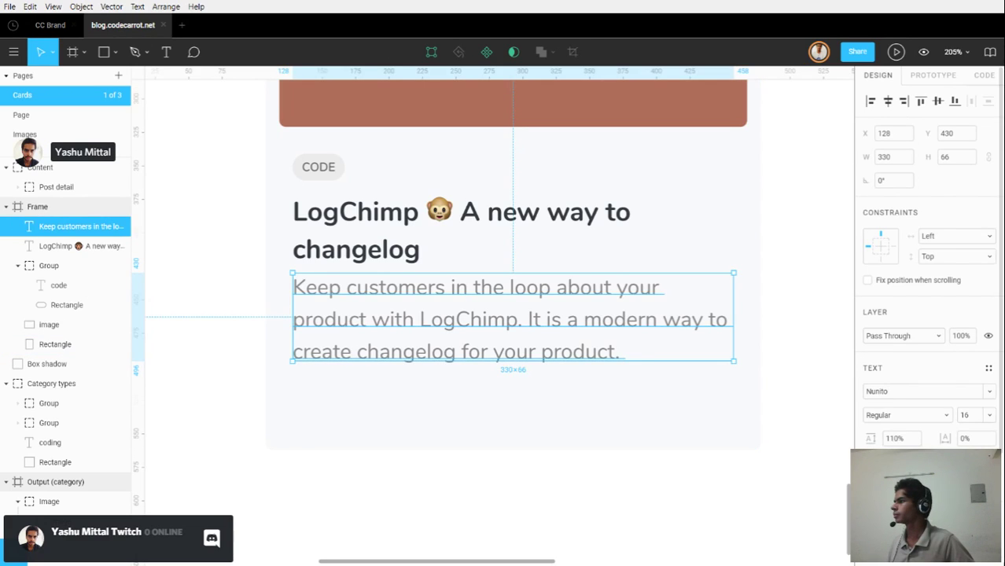
left_click(381, 253)
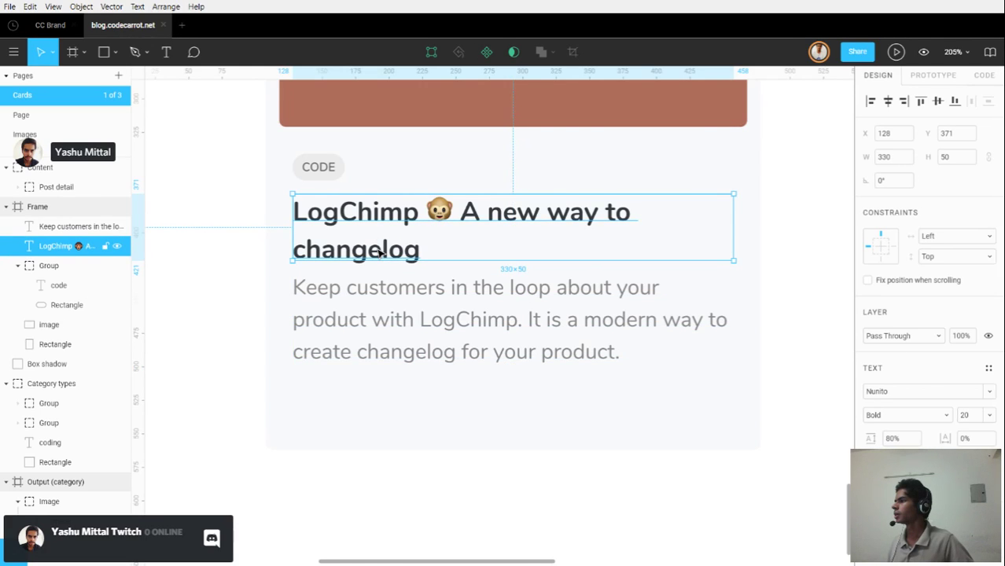
left_click(384, 296)
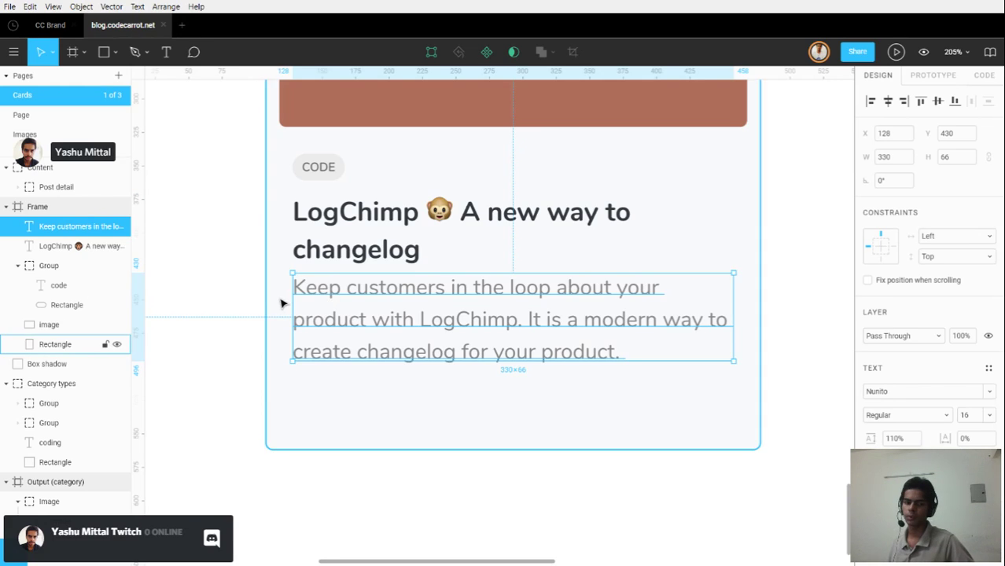
key("alt")
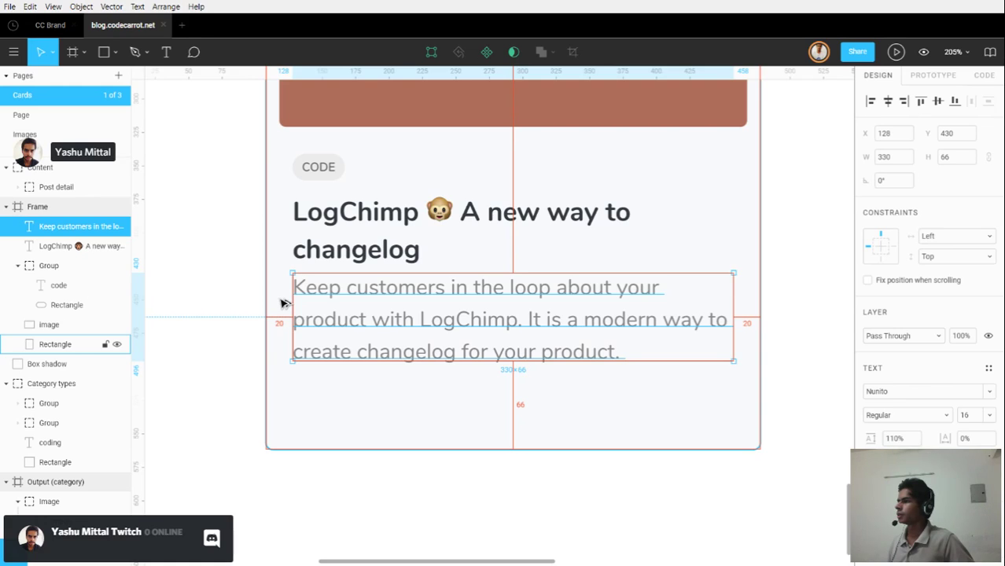
key("Escape")
Move the Author group and the 2 min read text out of the Post detail and Content groups to the page's top level.
scroll(287, 294, "down", 5)
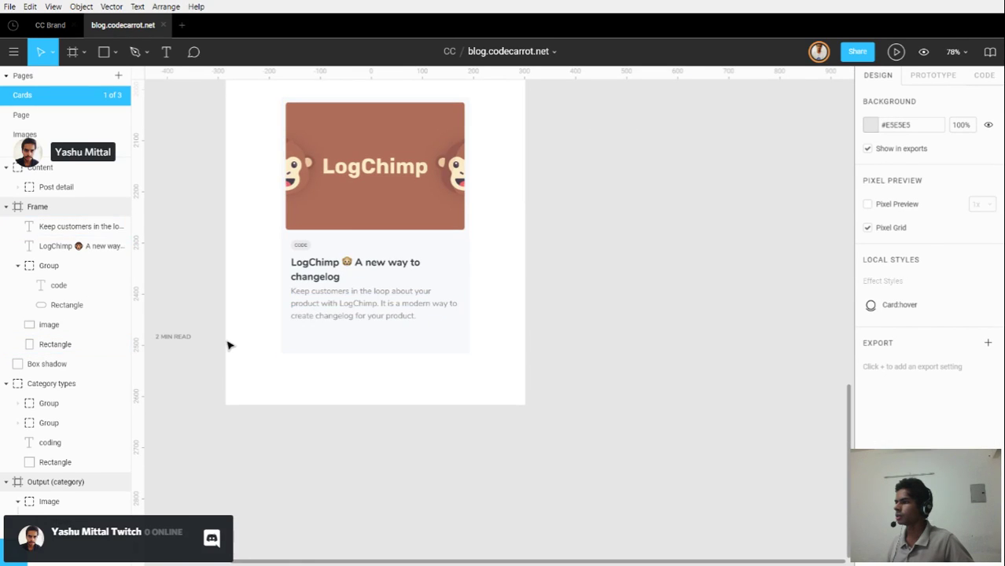
left_click_drag(277, 336, 438, 344)
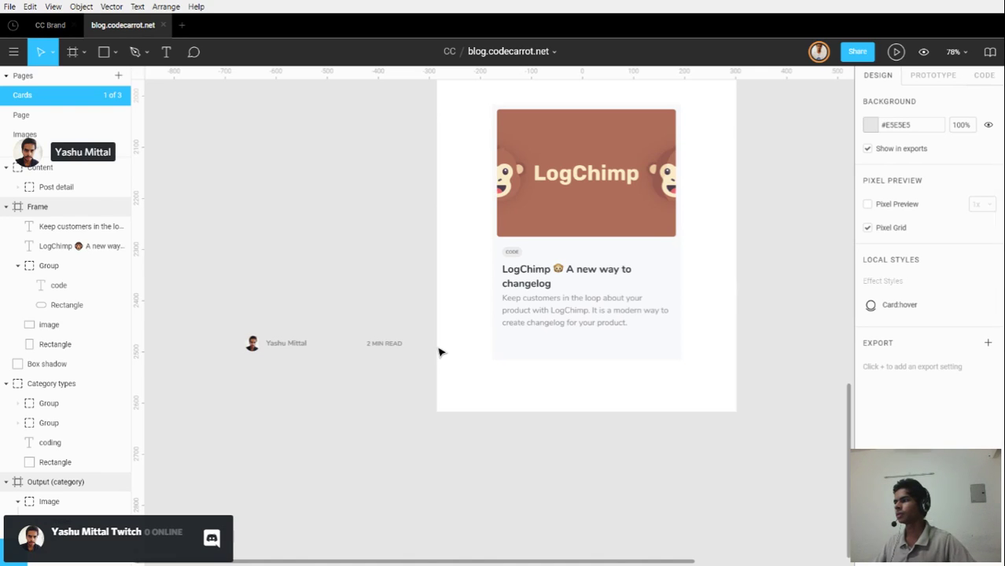
left_click(253, 342)
left_click(253, 343)
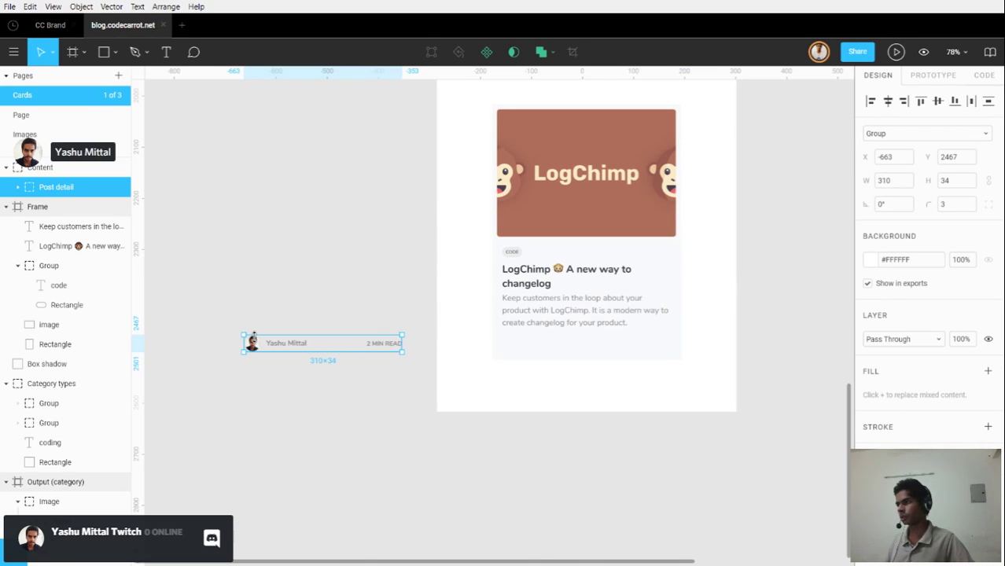
left_click(18, 187)
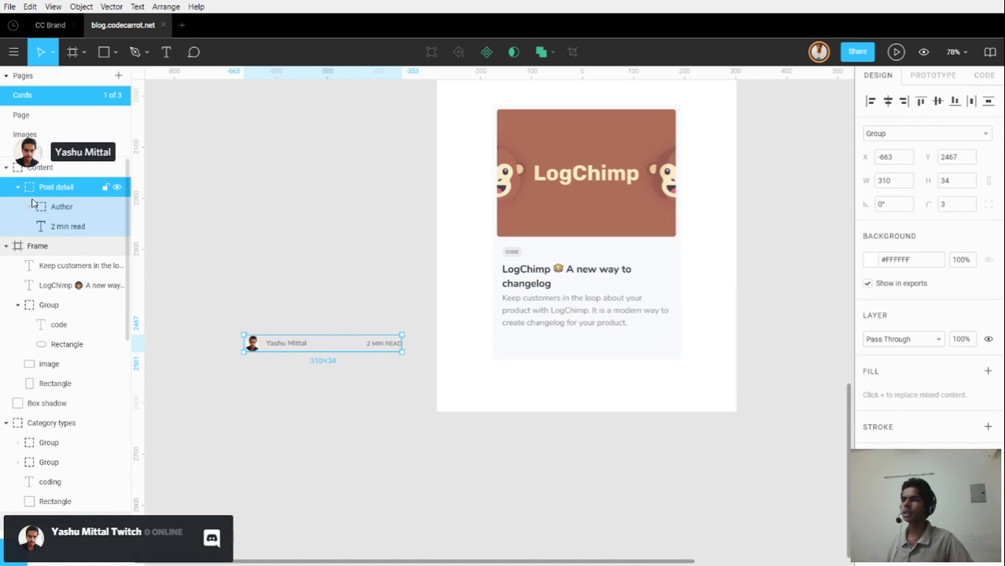
left_click(36, 205)
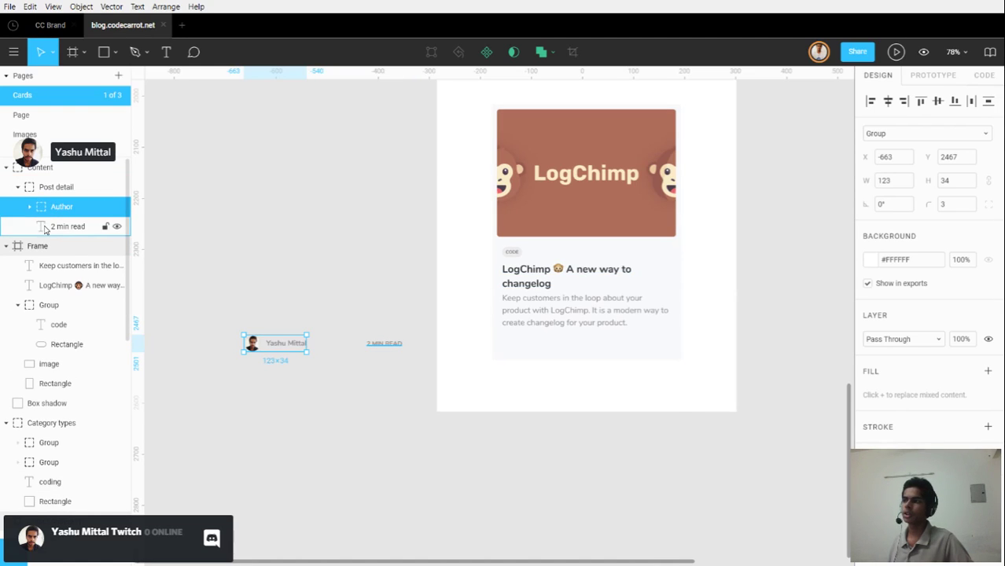
left_click(47, 227, "shift")
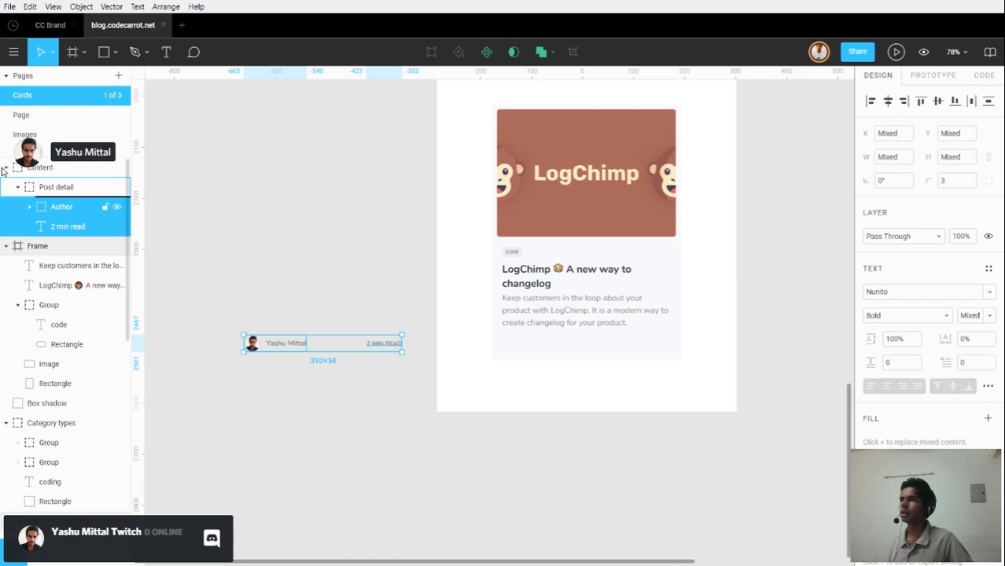
left_click_drag(3, 170, 22, 166)
scroll(22, 168, "down", 1)
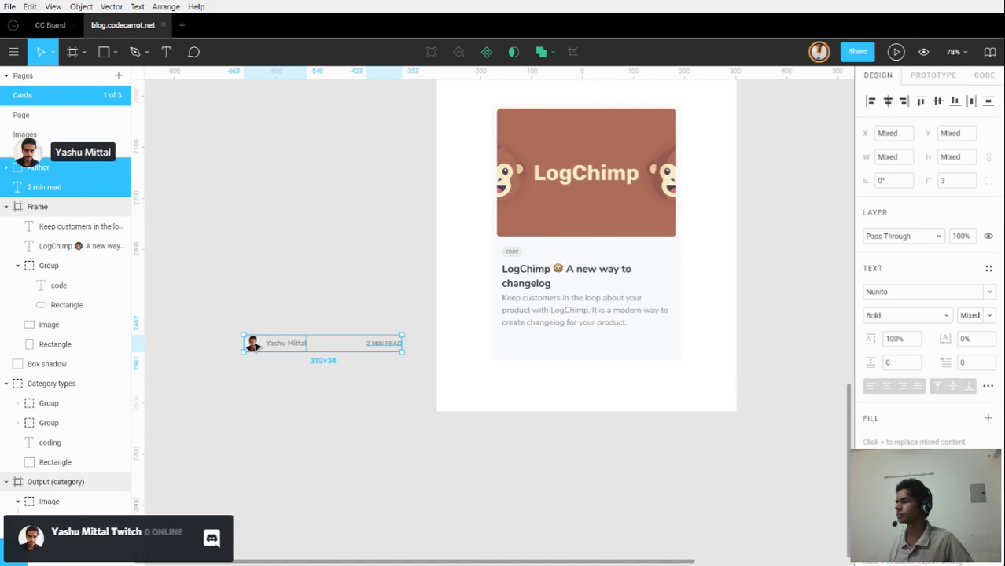
Select the card's description, examine the fill codes of the 700 and 800 swatches in the CC Brand file, and return to blog.codecarrot.net.
left_click(561, 315)
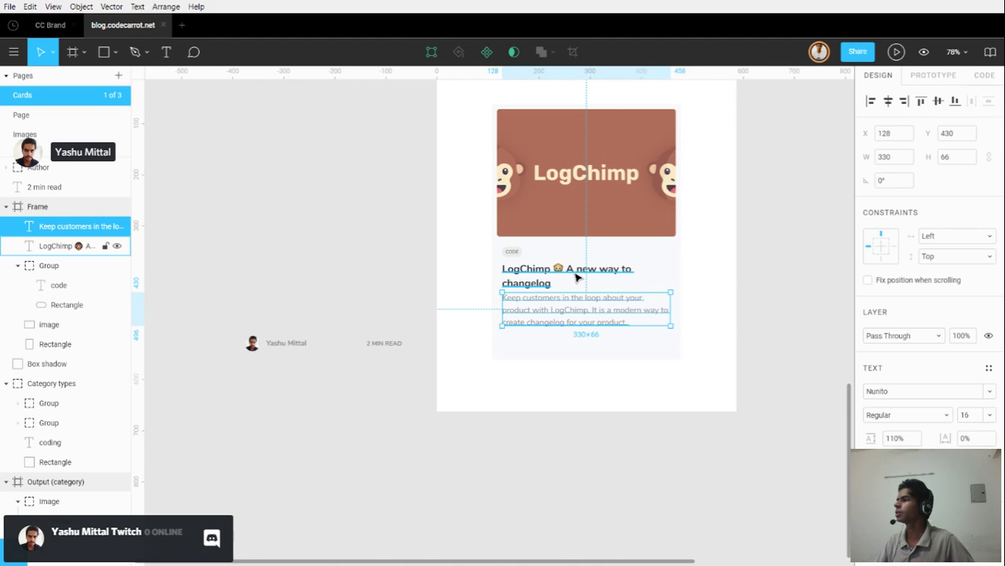
left_click(49, 26)
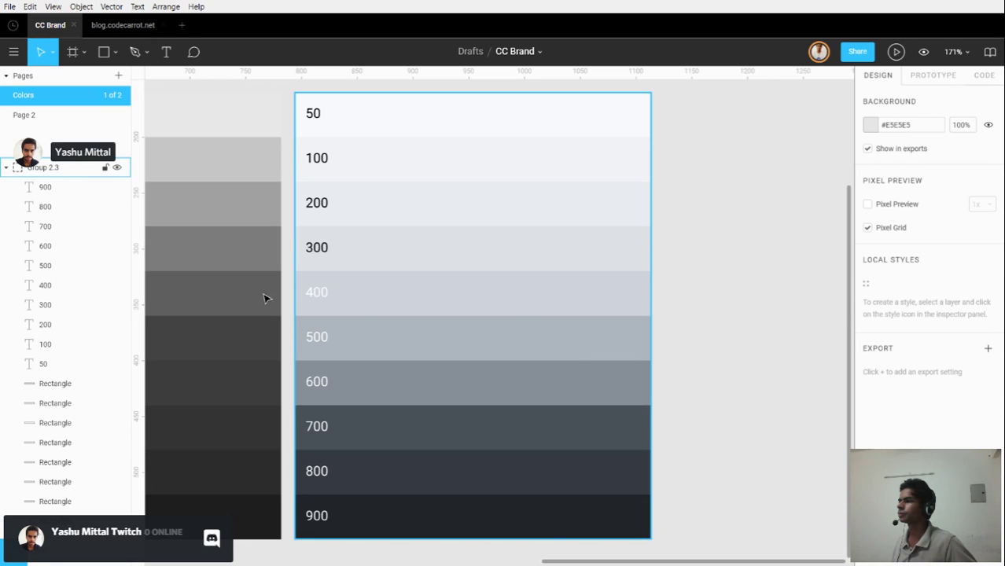
left_click(219, 292)
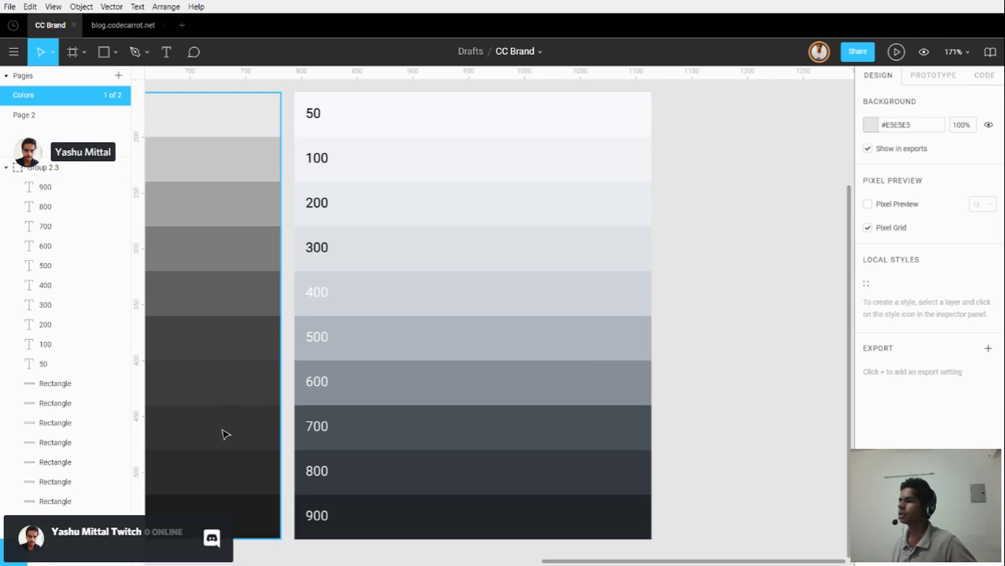
left_click(356, 206)
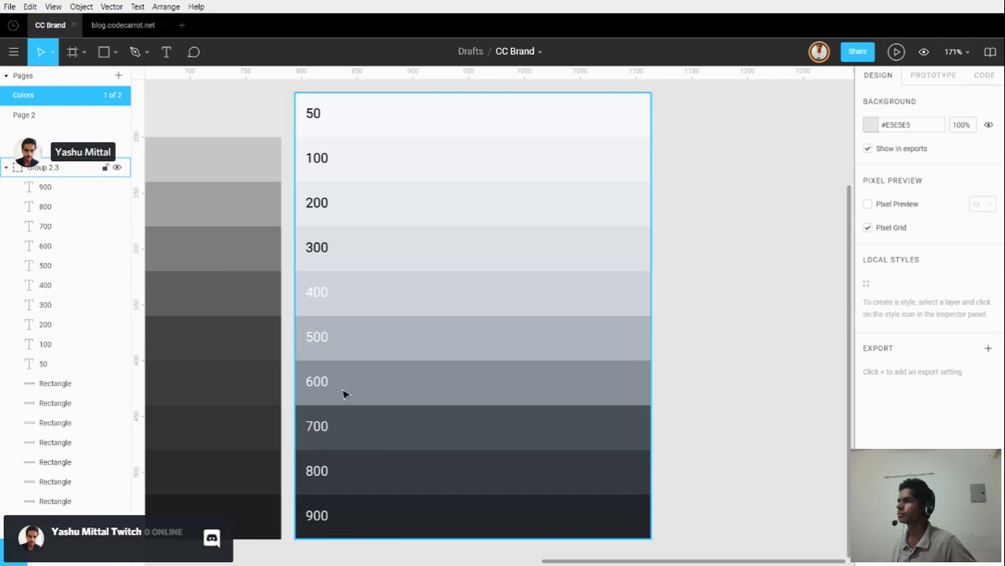
left_click(223, 152)
left_click(355, 338)
left_click(457, 427)
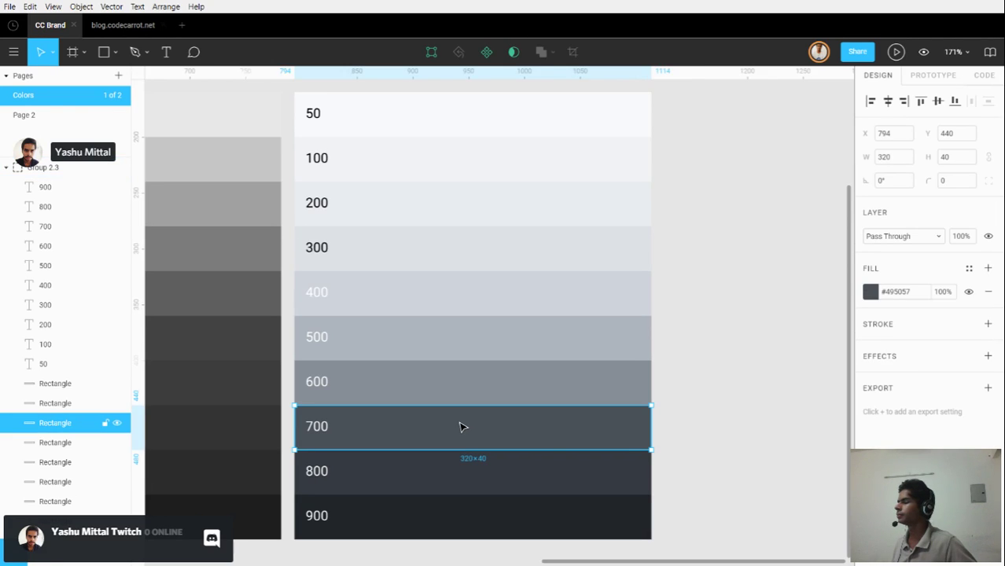
left_click(899, 294)
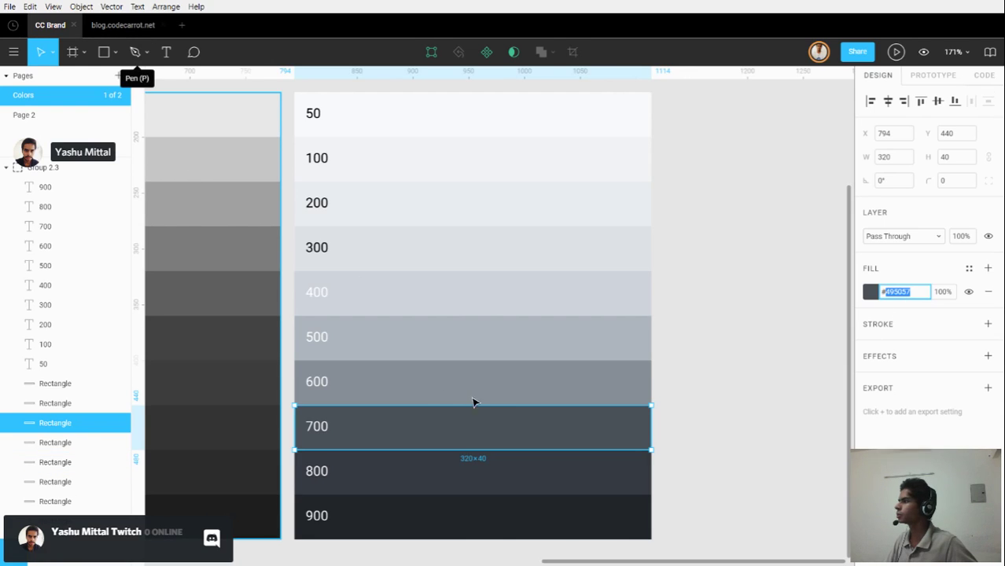
left_click(411, 478)
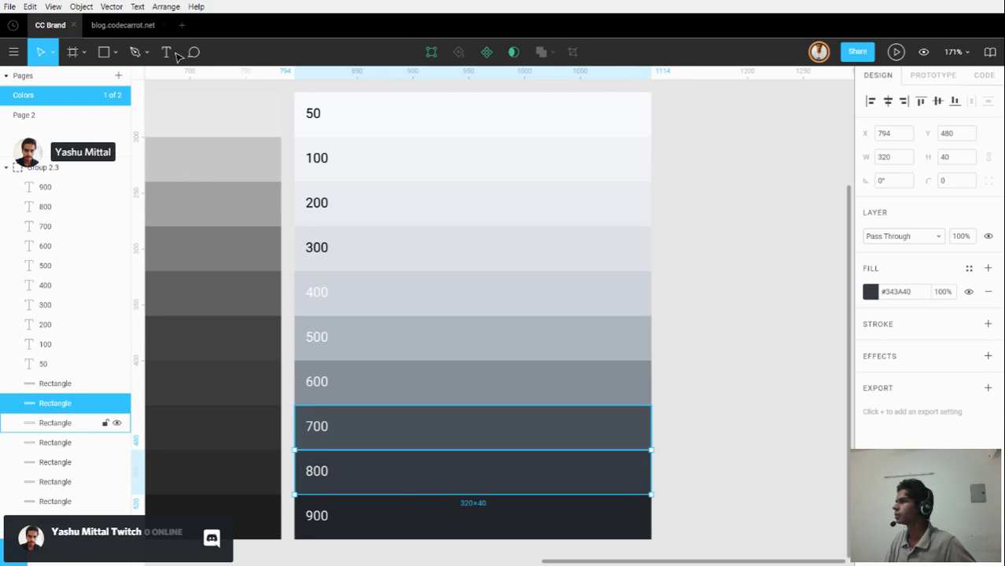
left_click(147, 30)
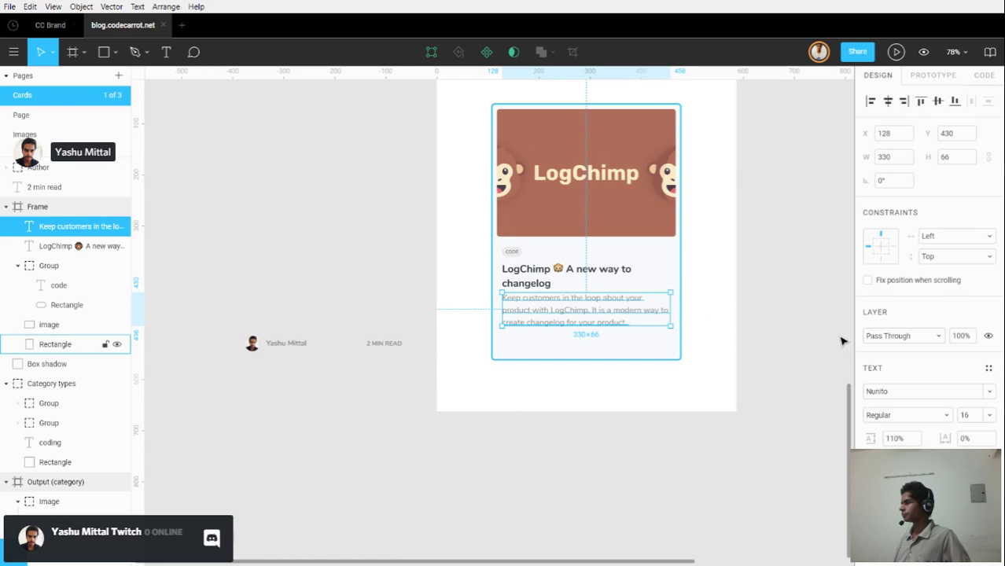
Set the card description's text fill to #495057 and deselect everything to check the new color.
scroll(909, 352, "down", 3)
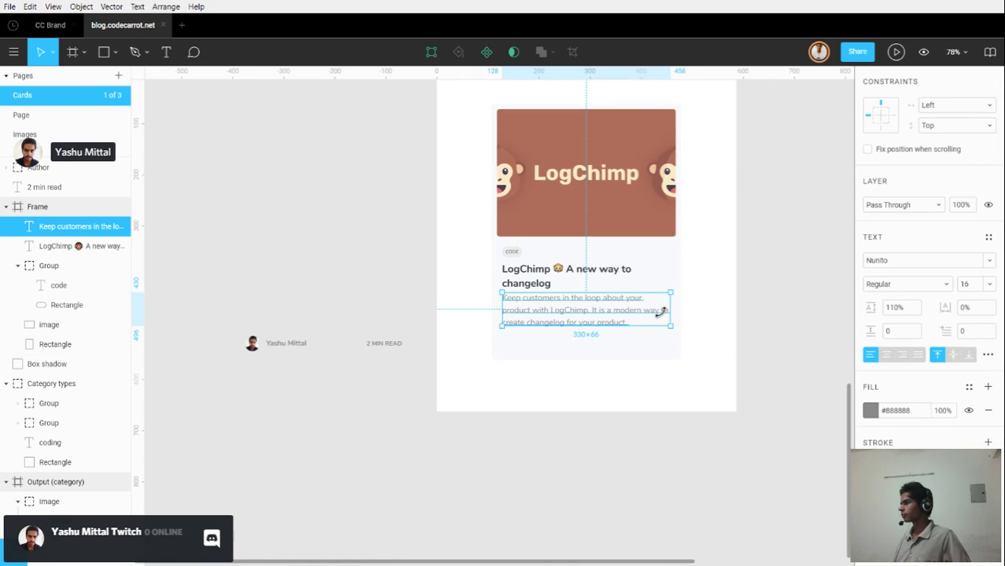
scroll(904, 412, "down", 1)
left_click(904, 412)
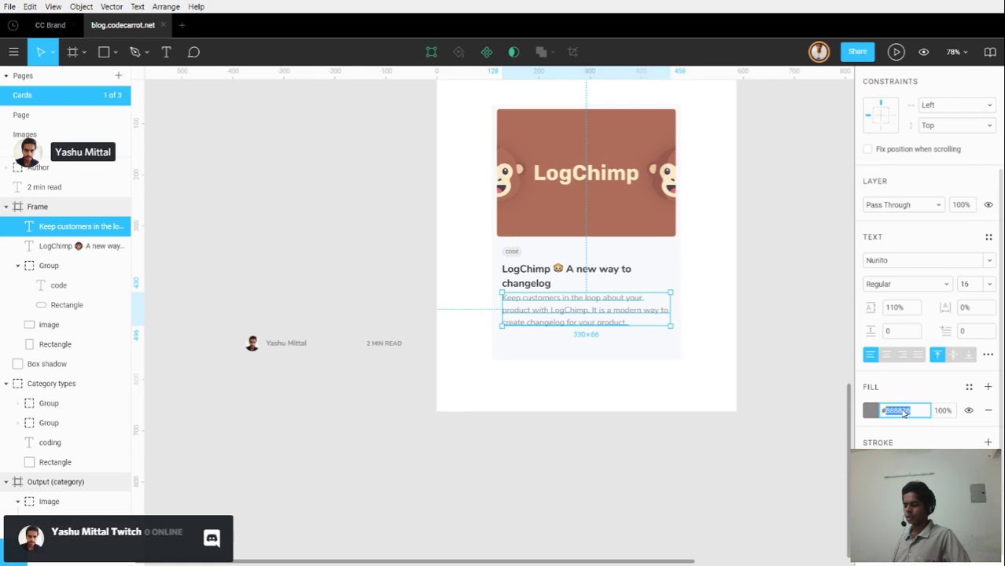
type("495057")
key("Return")
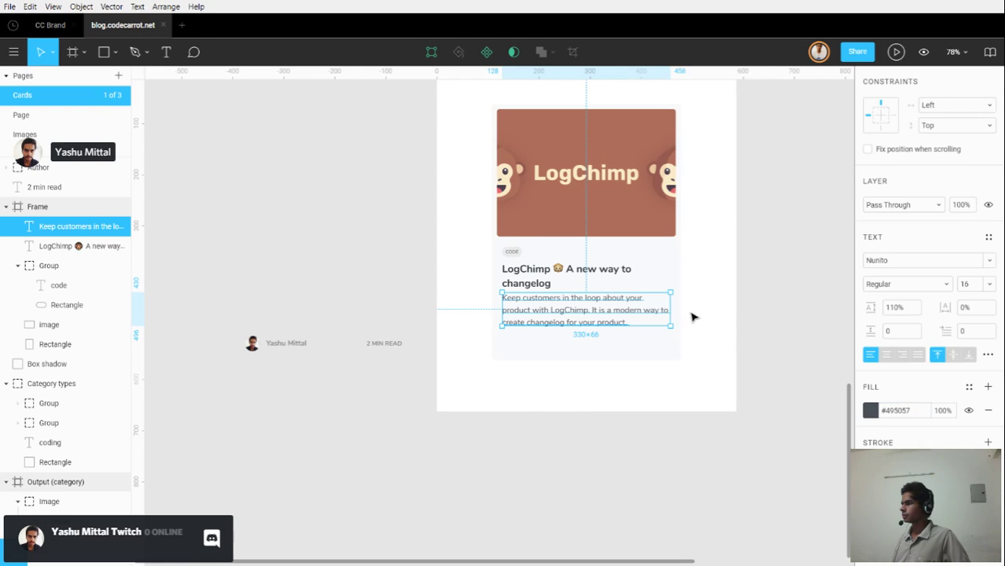
scroll(692, 317, "up", 3)
left_click(666, 381)
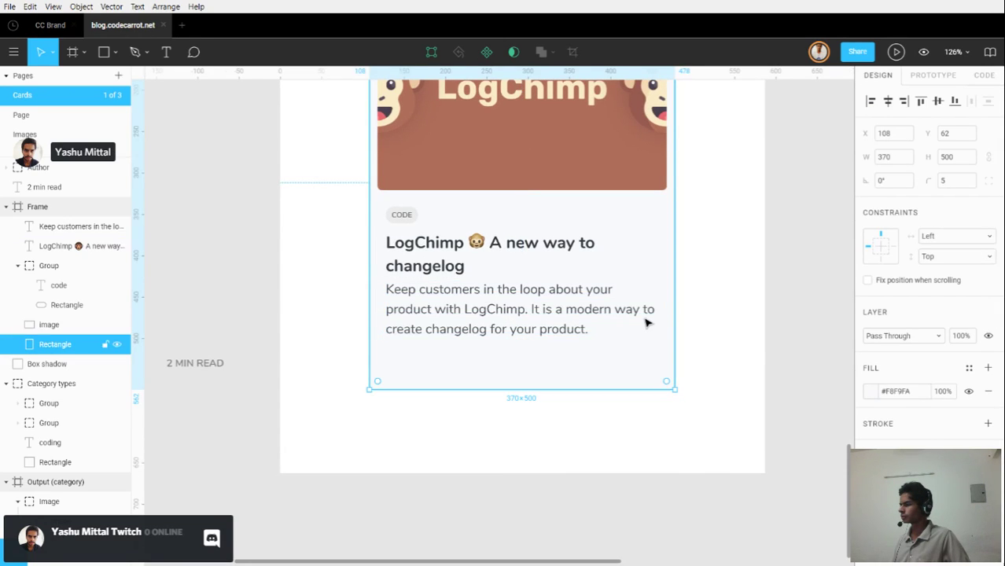
scroll(644, 321, "up", 3)
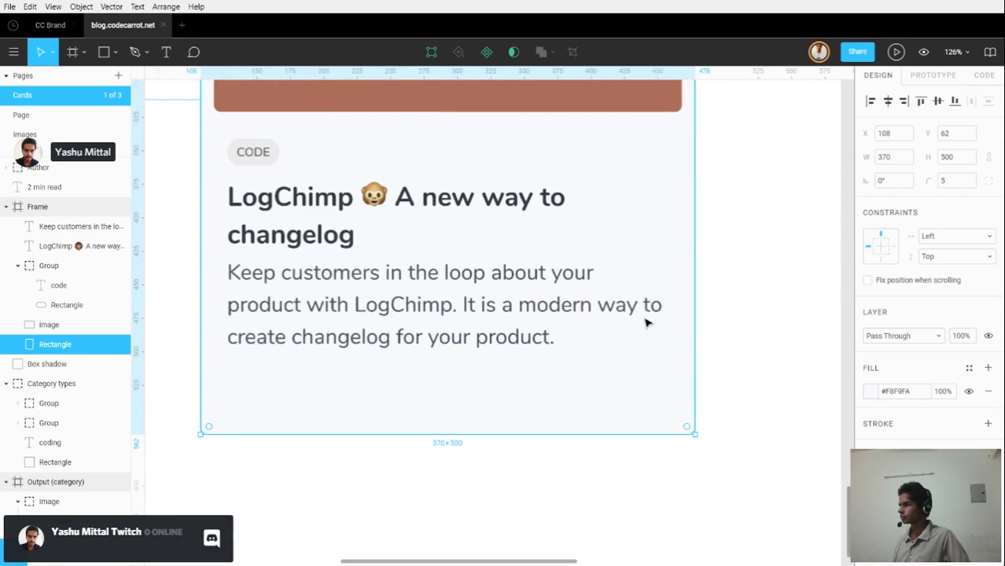
left_click(477, 344)
left_click(652, 465)
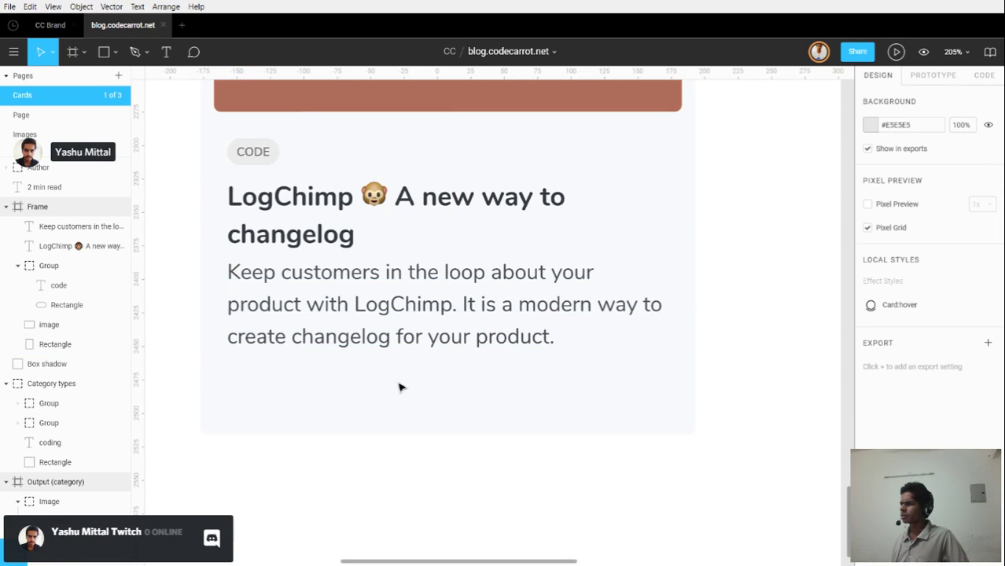
Compare the text settings of the card's description and title, including their line heights.
left_click(319, 279)
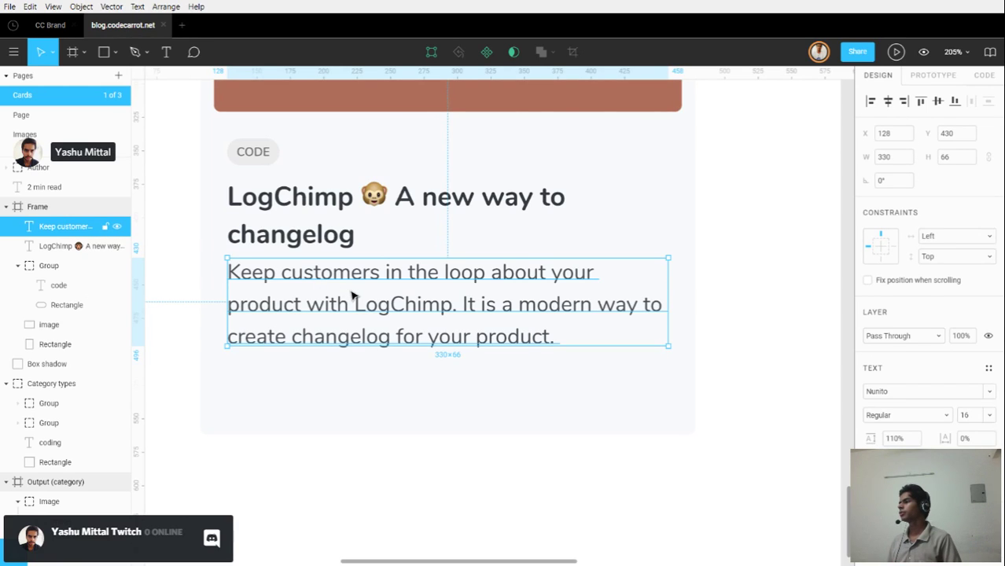
left_click(295, 236)
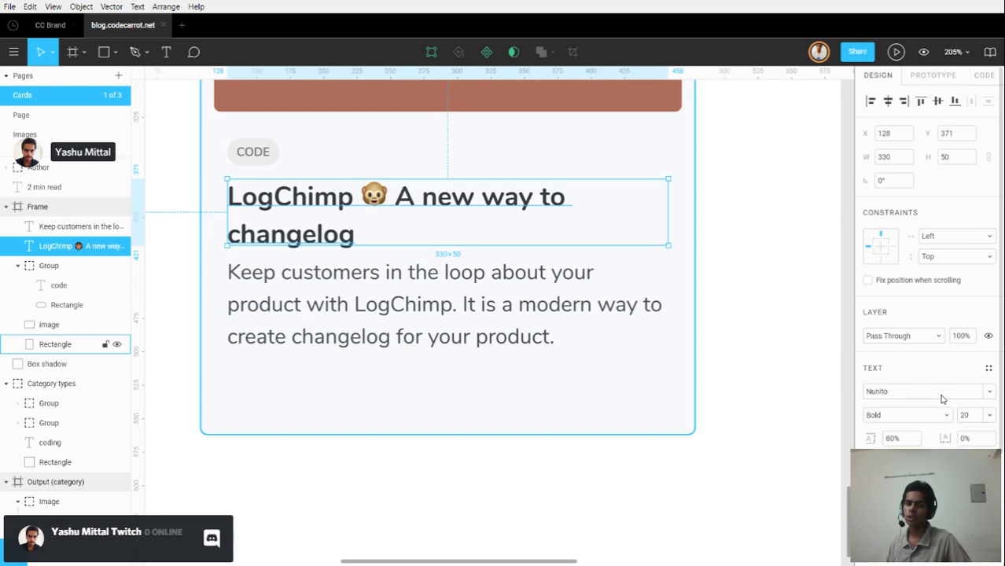
left_click(489, 344)
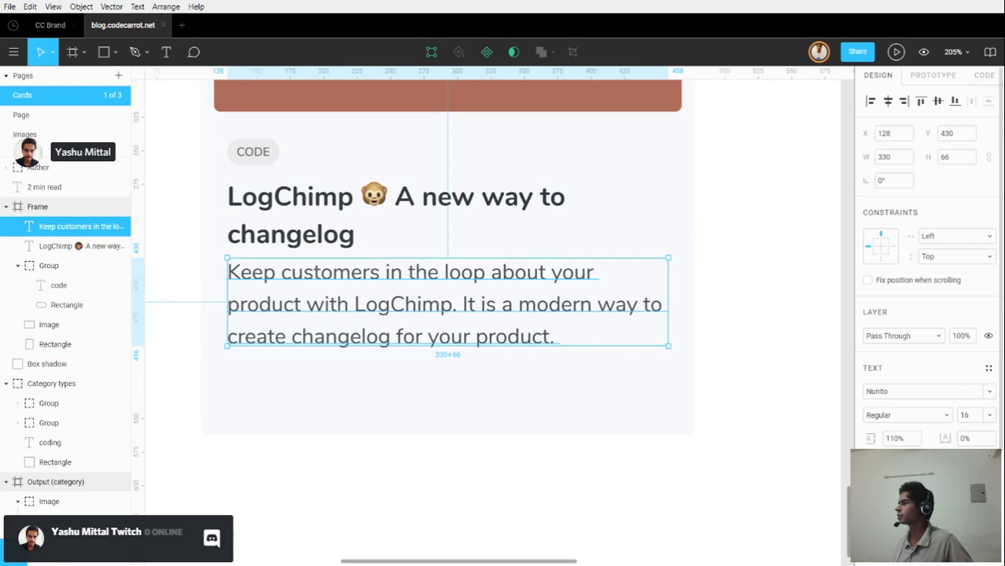
left_click(896, 439)
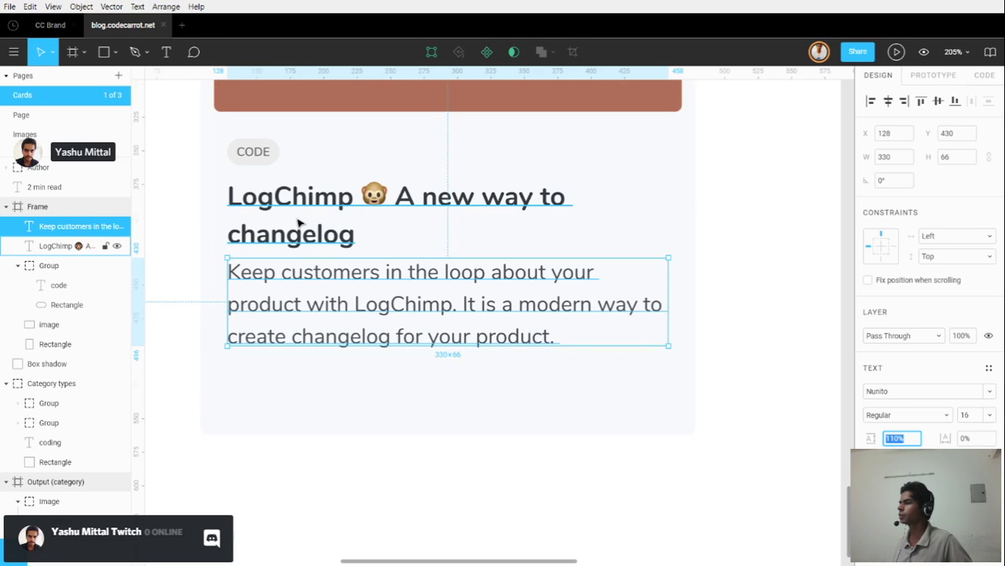
left_click(465, 203)
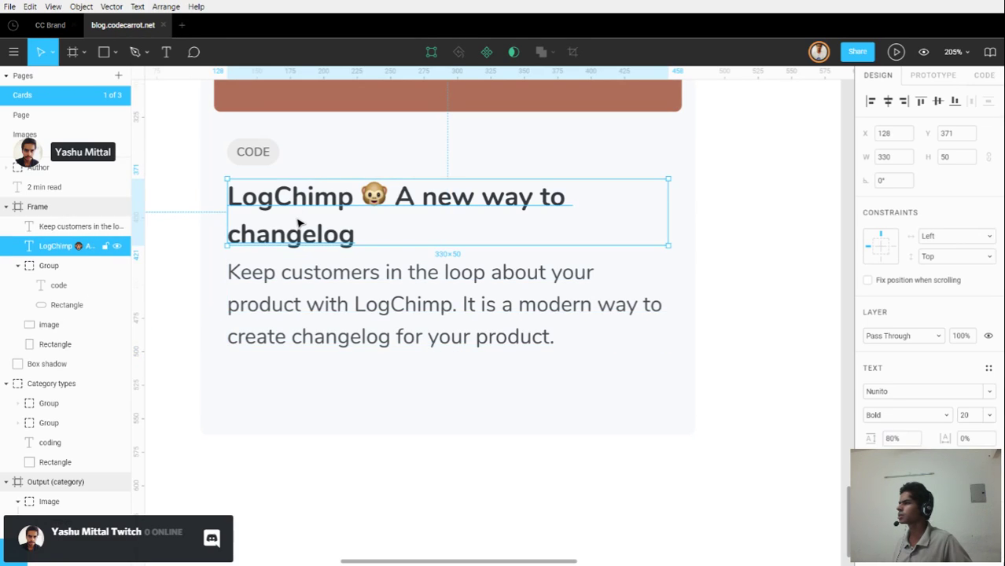
Try line heights of 100% and 50% on the card's title.
left_click(892, 439)
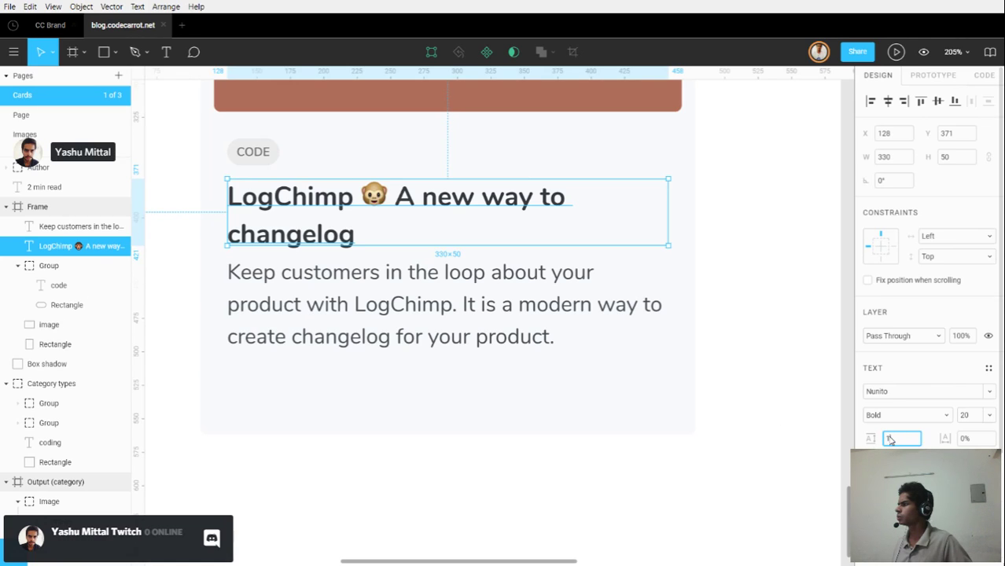
key("Return")
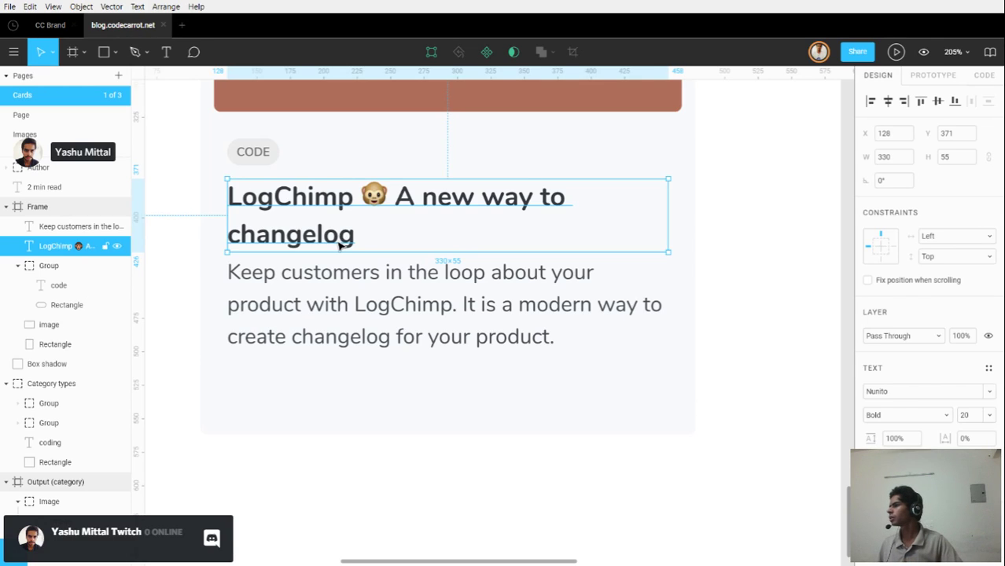
left_click(894, 438)
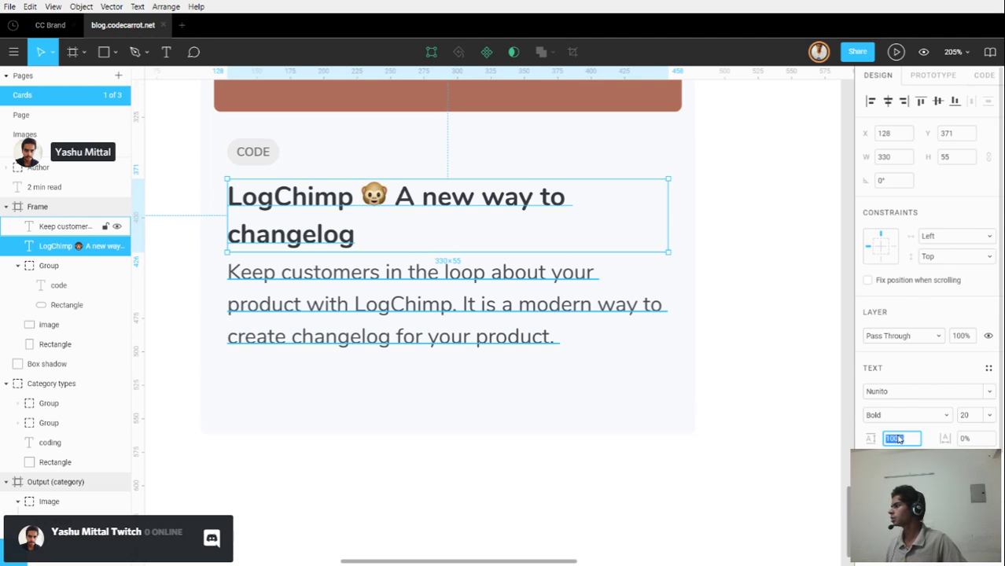
type("50")
key("Return")
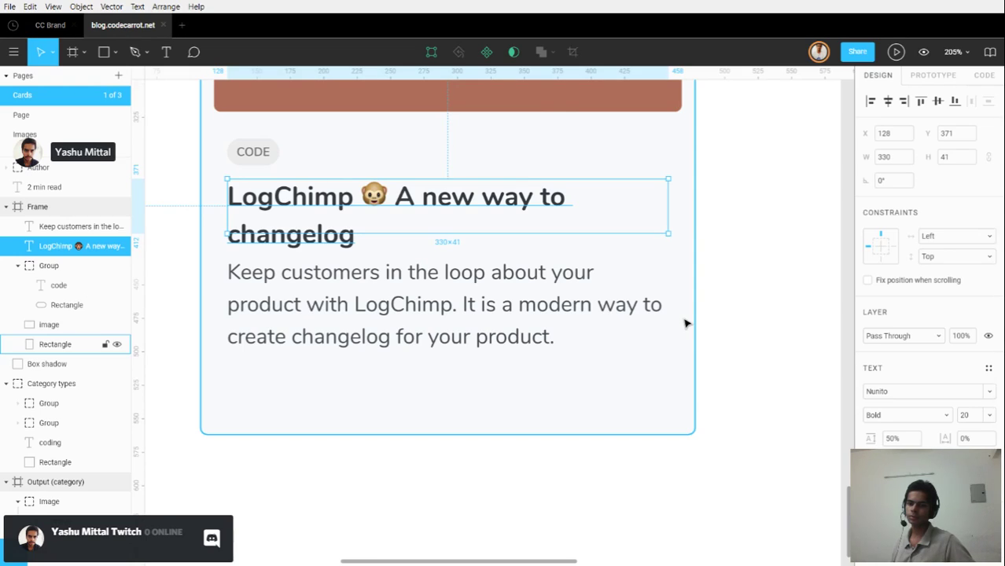
Examine the title's advanced type settings and the available figure styles.
left_click(988, 368)
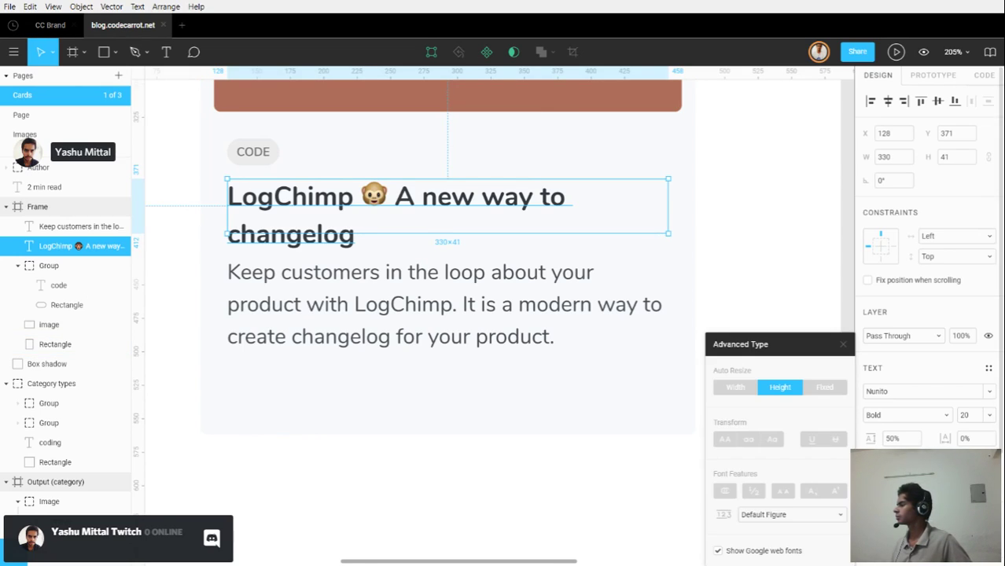
left_click(793, 518)
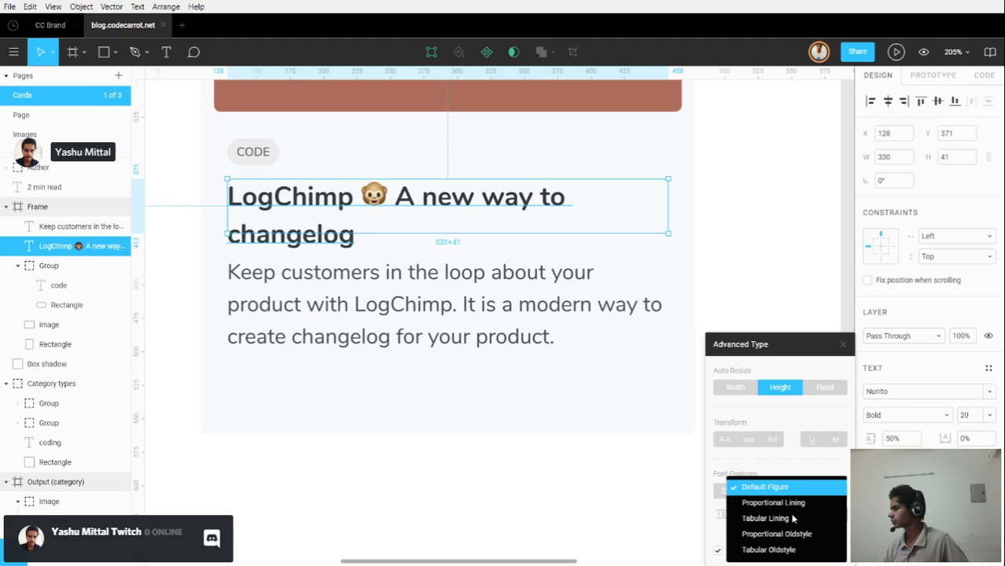
left_click(715, 543)
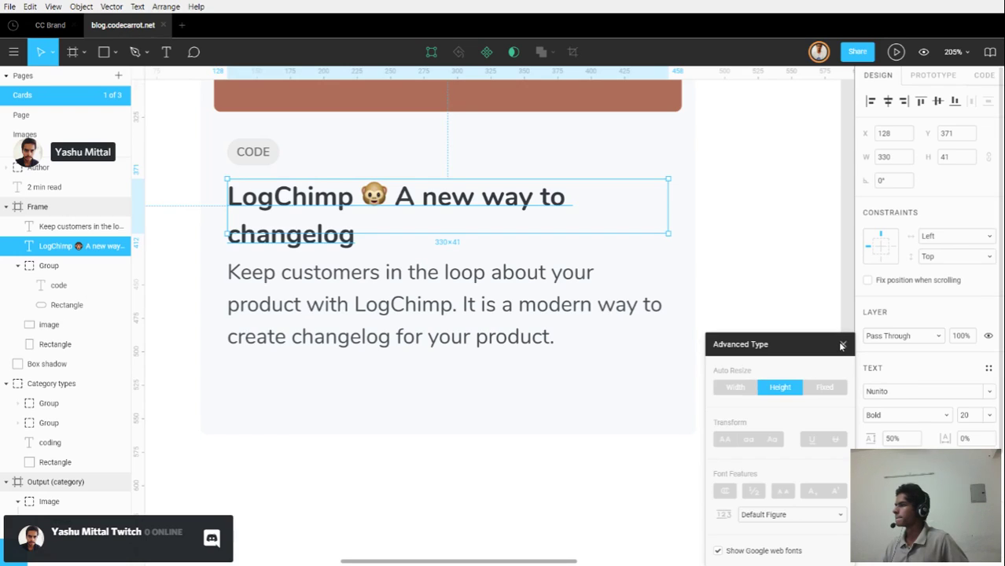
Return the card title's line height to 80%.
left_click(891, 440)
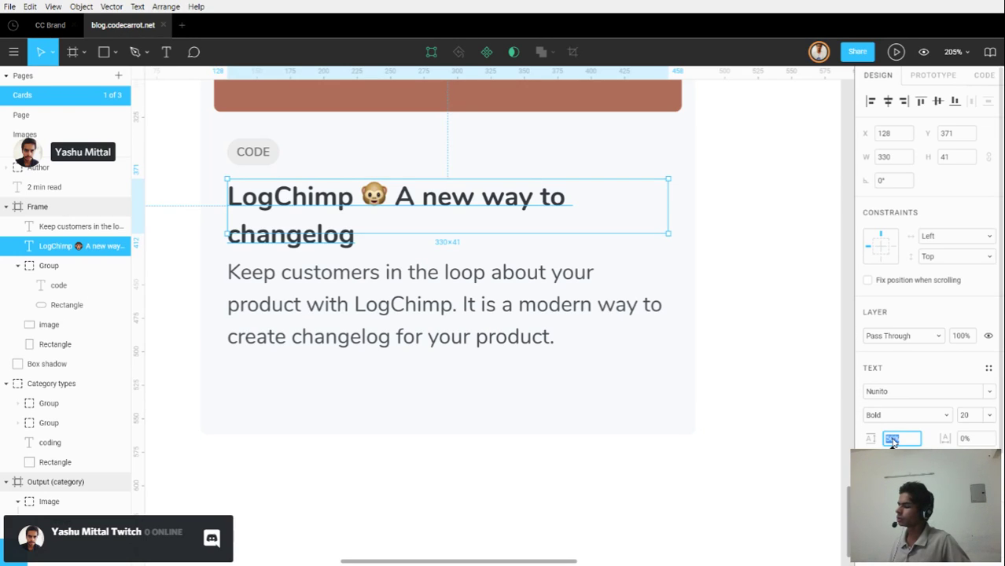
type("80")
key("Return")
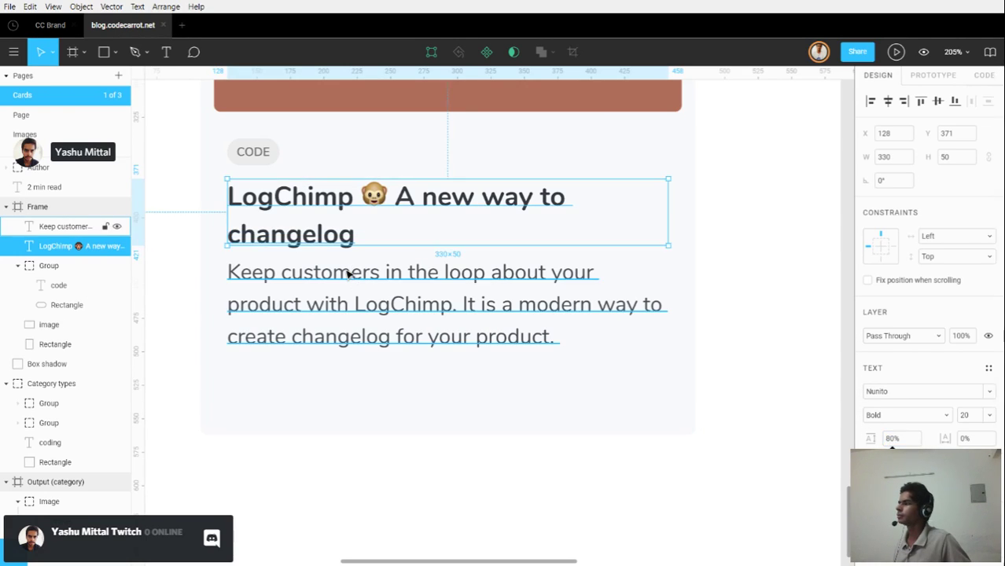
Try a 100% line height on the card's description and return it to 110%.
left_click(348, 274)
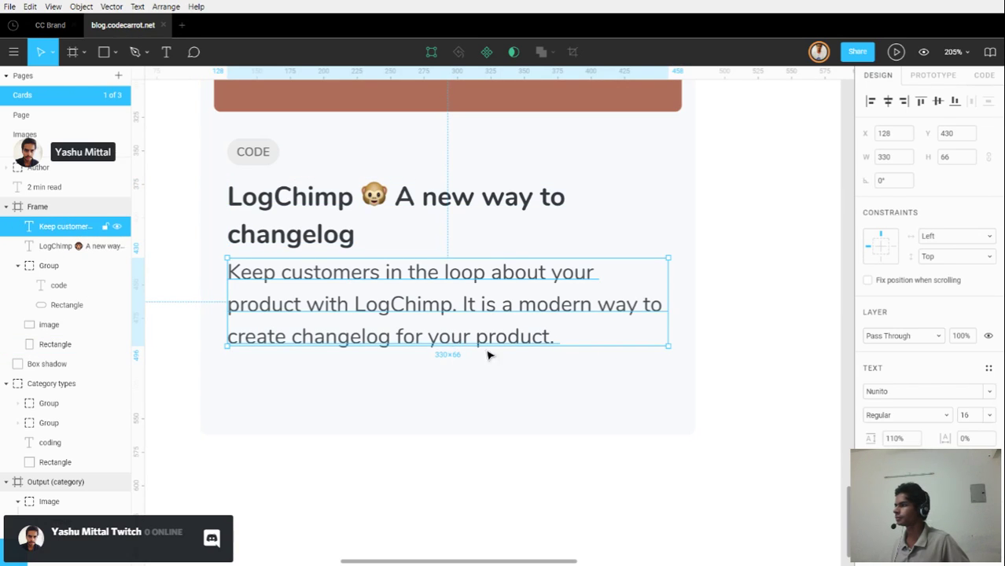
left_click(892, 439)
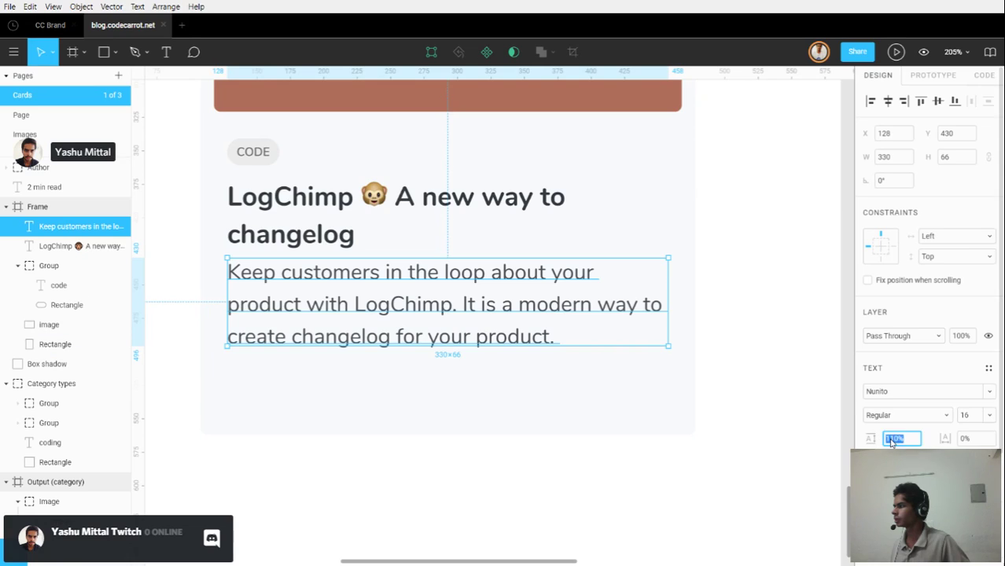
type("100")
key("Return")
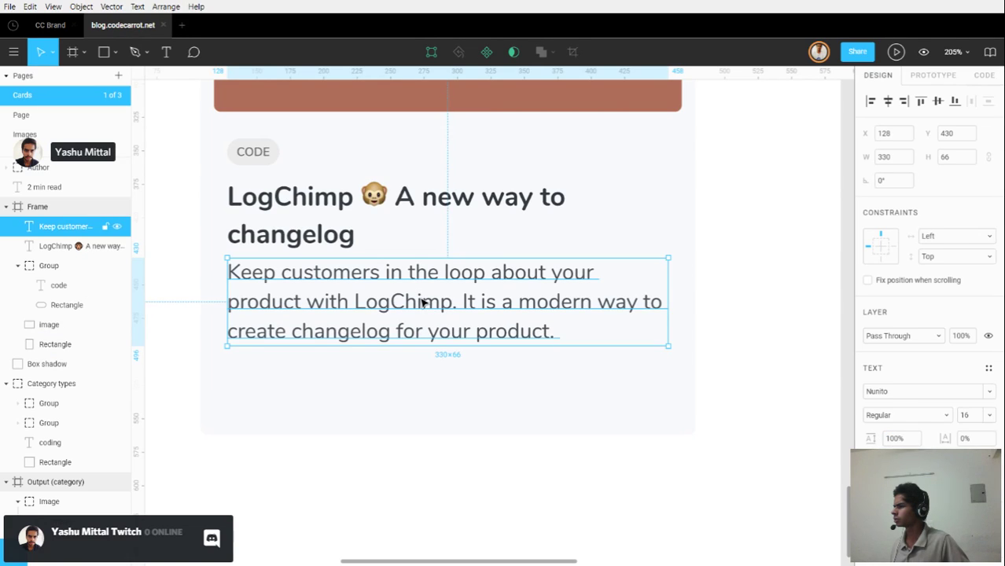
left_click(899, 441)
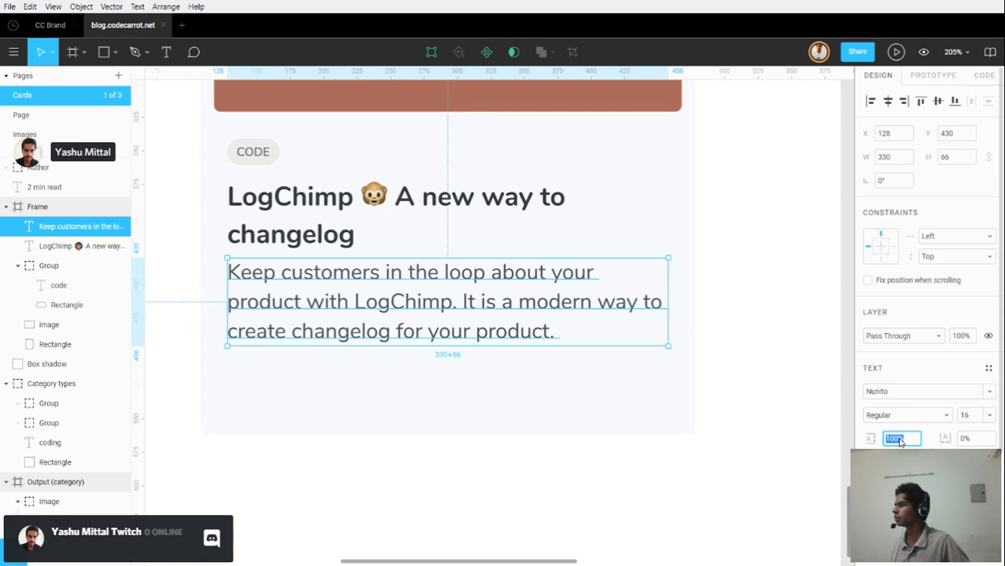
type("11")
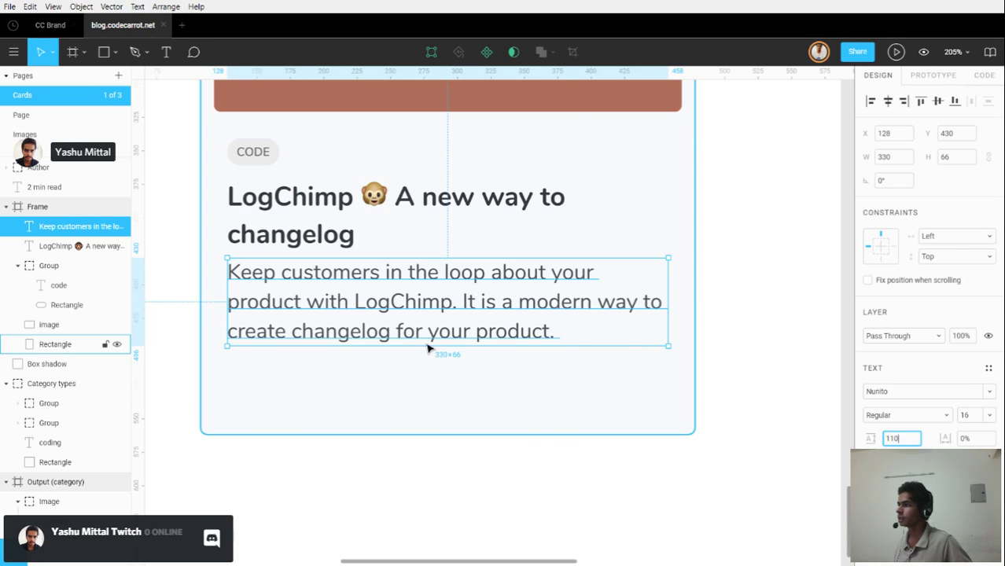
key("Return")
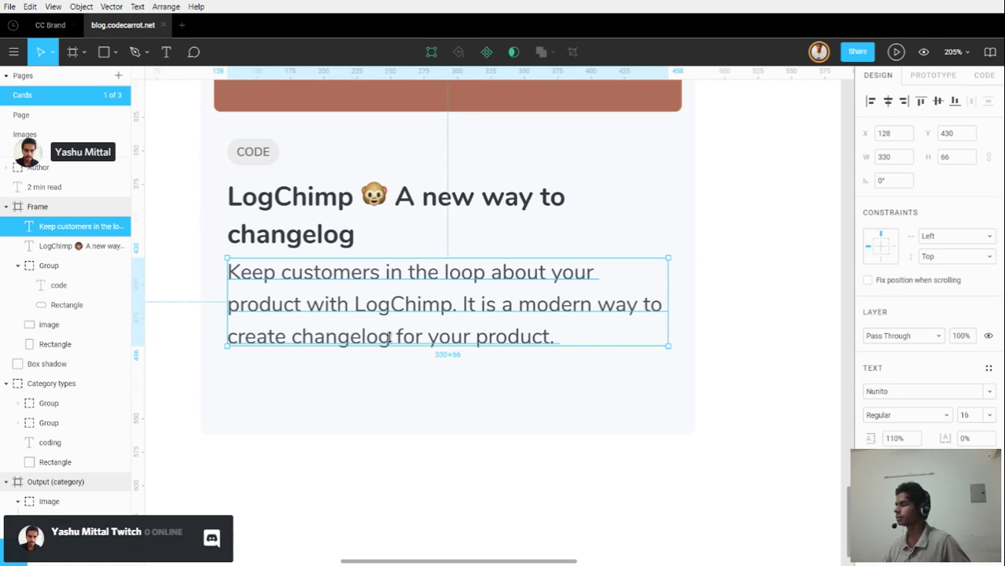
Hide and show the card's background rectangle twice to compare the card with and without it.
left_click(473, 467)
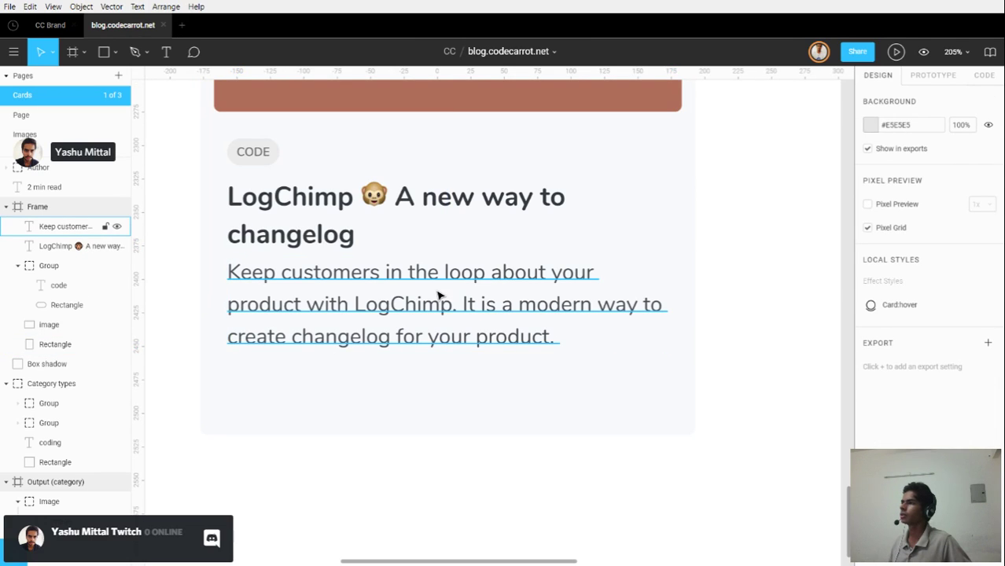
left_click_drag(439, 295, 641, 287)
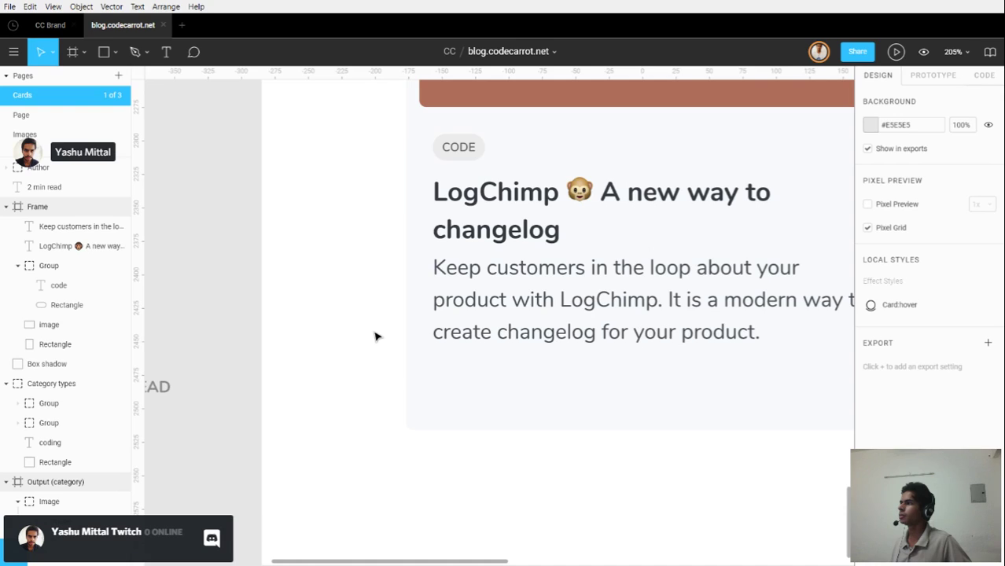
scroll(374, 337, "down", 5)
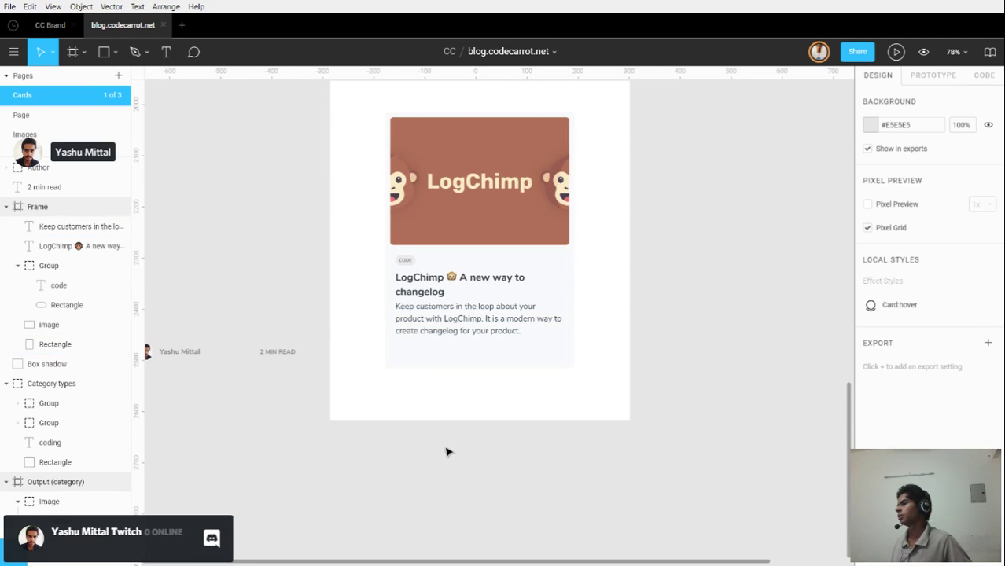
scroll(449, 369, "down", 3)
left_click(445, 366)
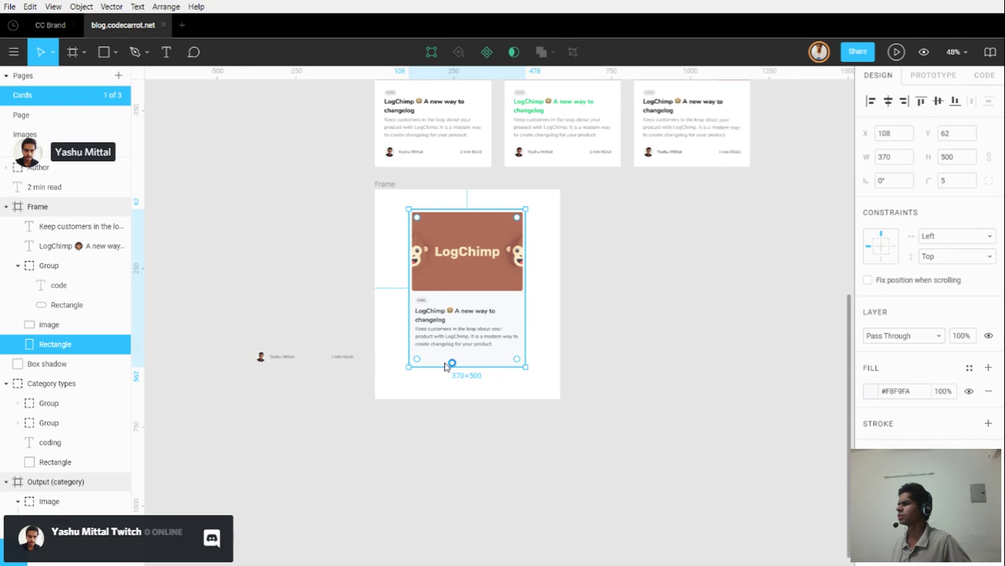
scroll(471, 347, "up", 4)
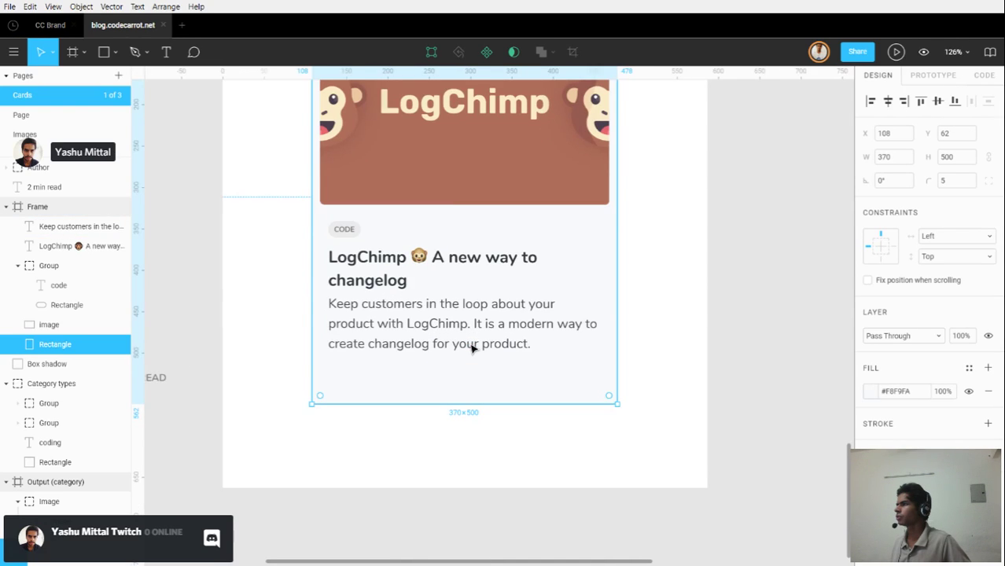
left_click(117, 346)
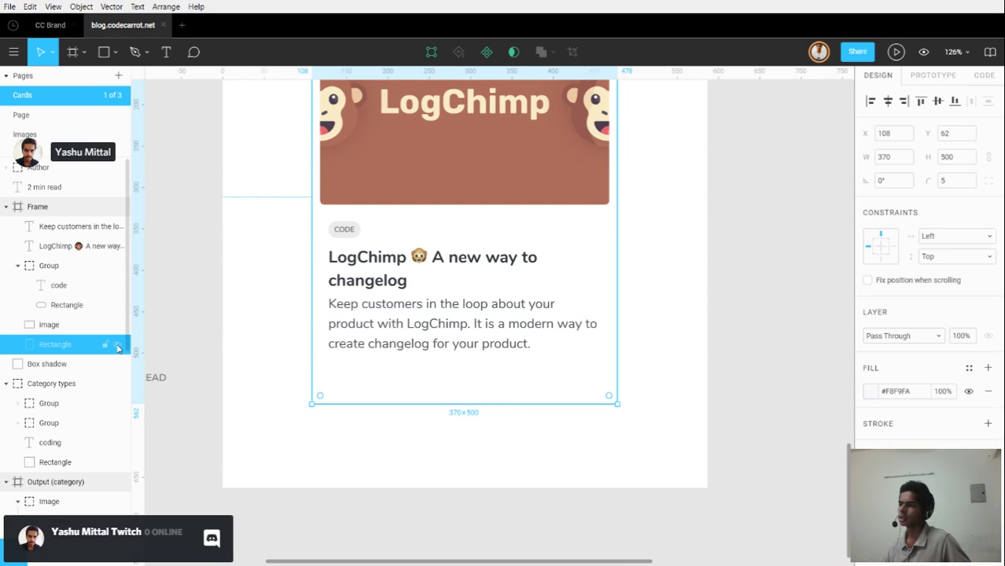
left_click(117, 345)
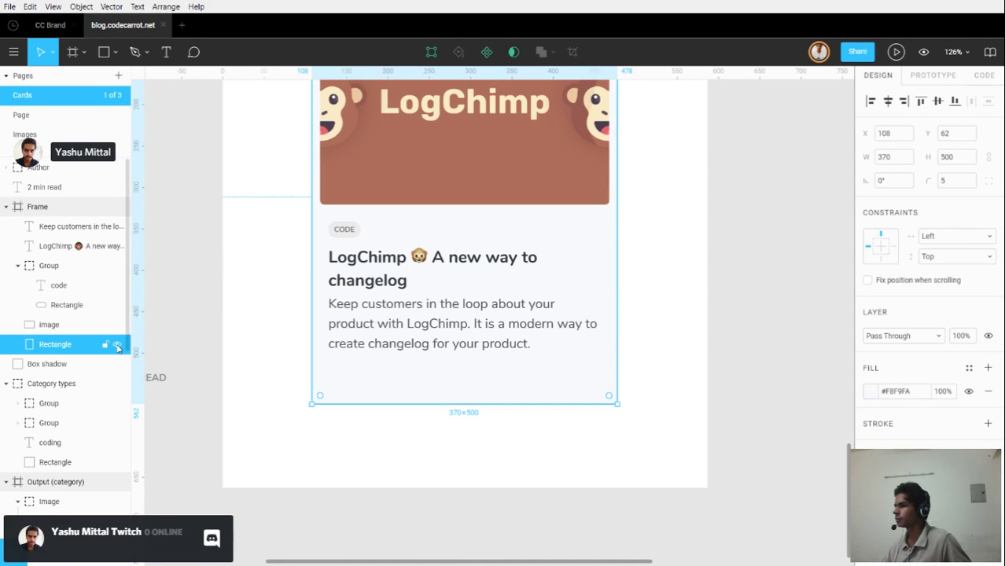
left_click(117, 345)
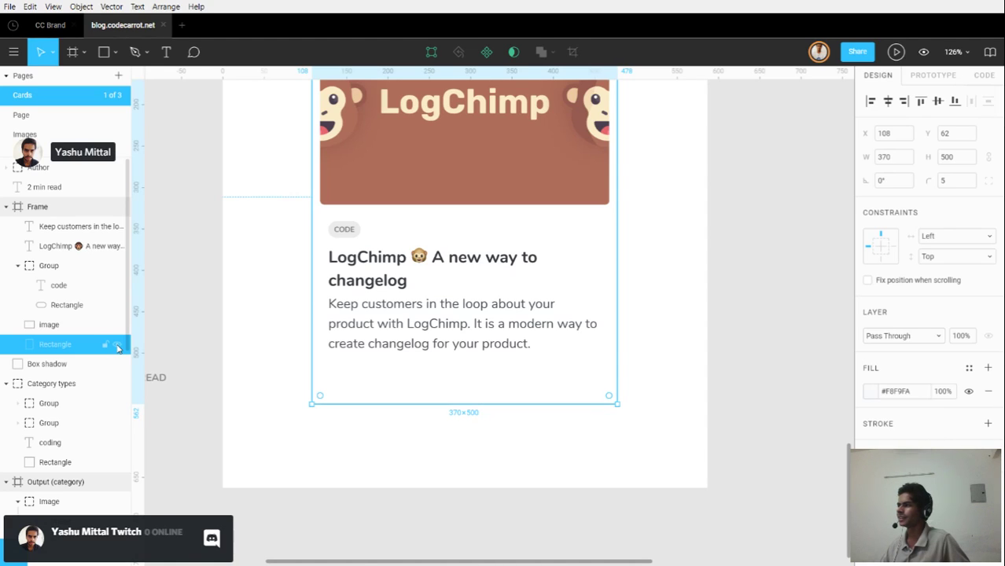
left_click(117, 345)
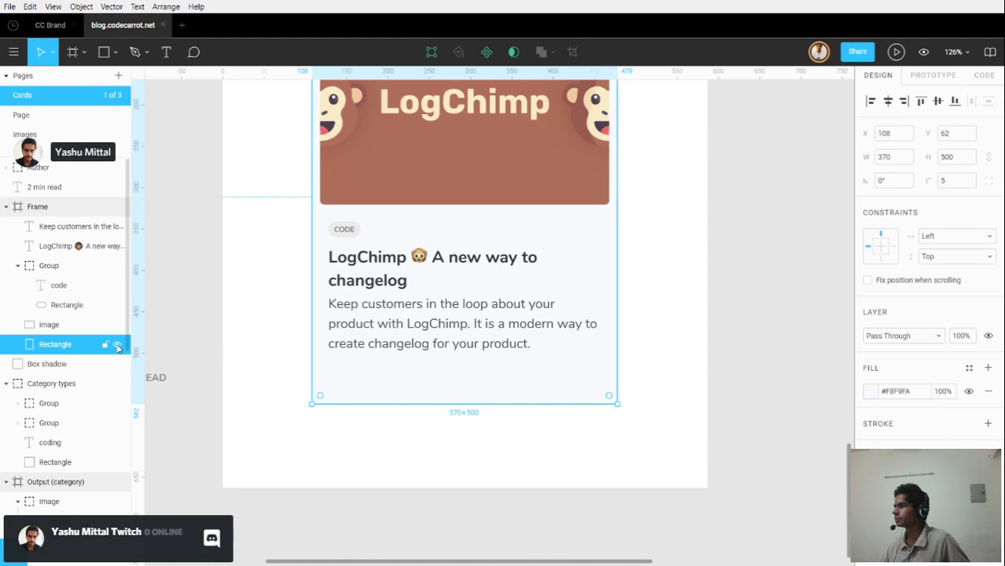
Hide and show the card's background rectangle once more and lock its layer.
left_click(117, 346)
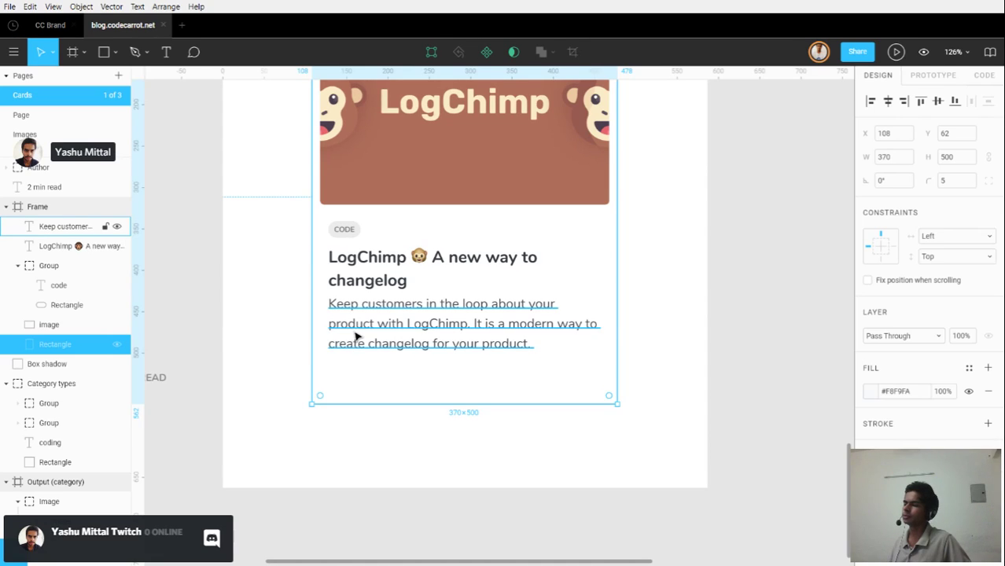
left_click(114, 345)
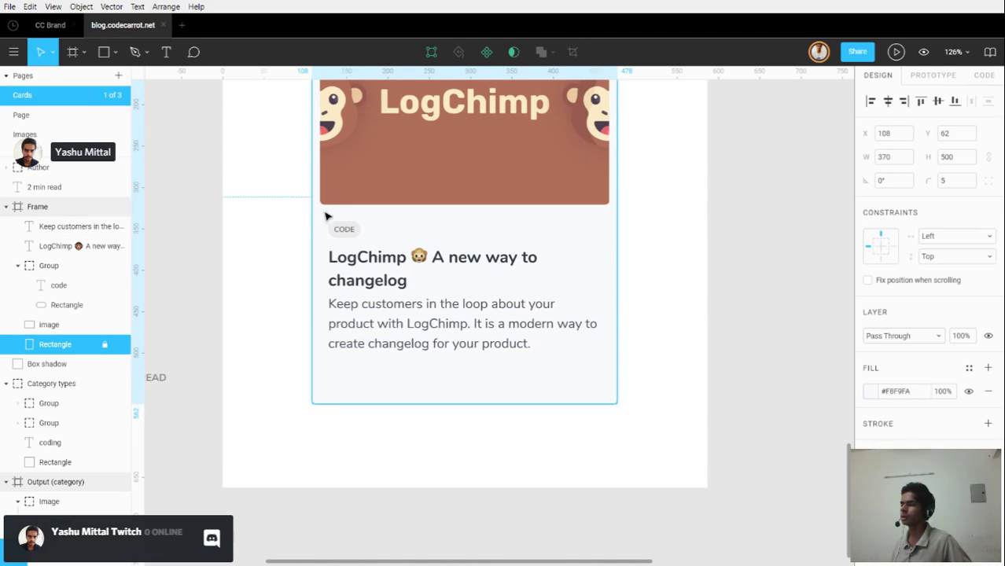
left_click(243, 336)
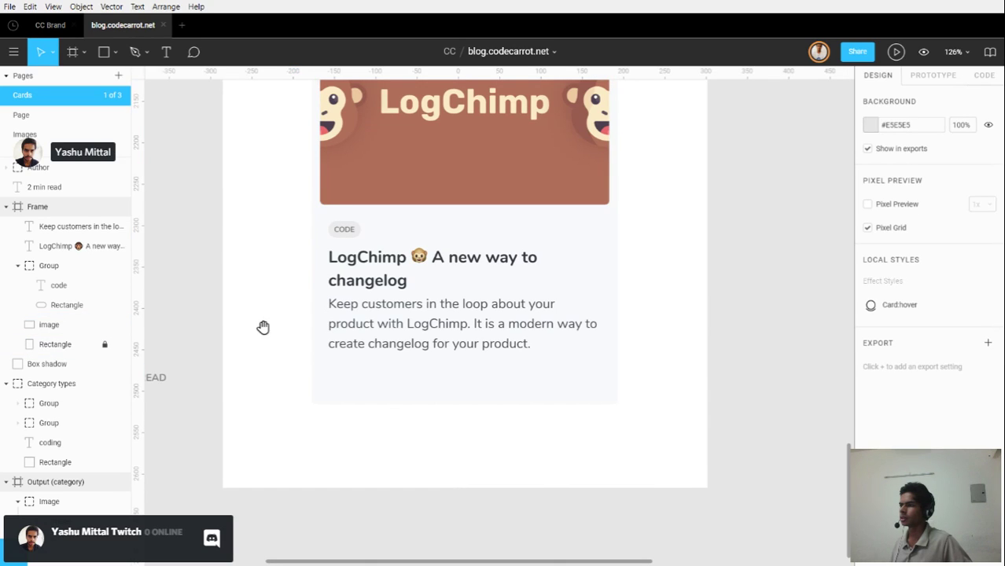
Move the author group and the "2 MIN READ" label together into the card, just below the description.
left_click_drag(263, 327, 381, 322)
left_click(43, 373)
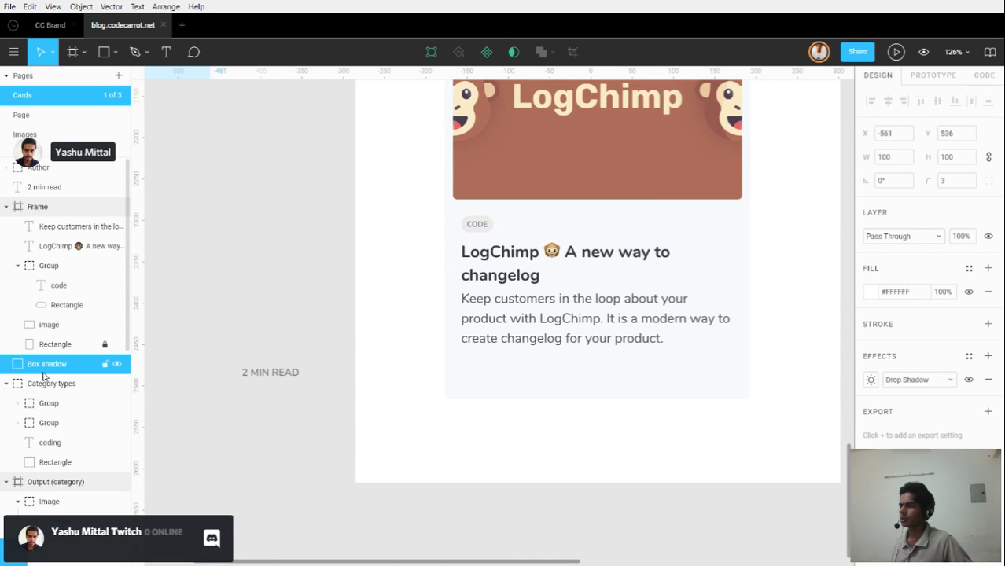
left_click(337, 413)
left_click_drag(336, 413, 406, 410)
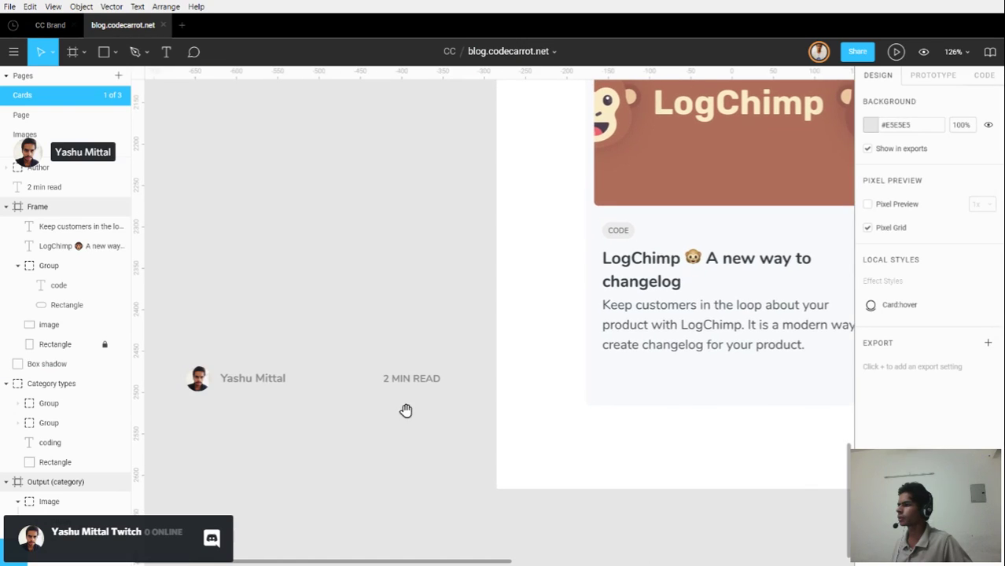
left_click(247, 379)
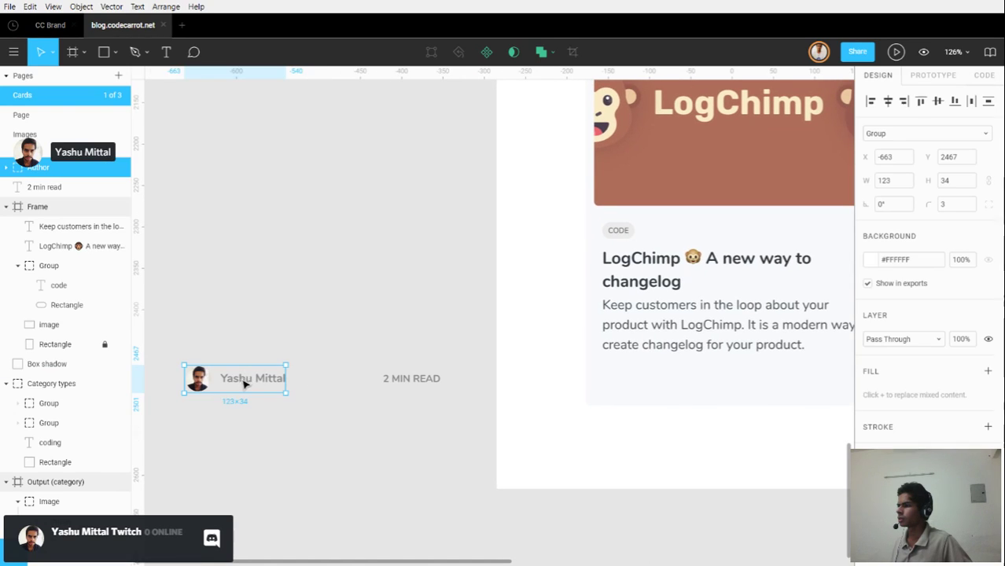
left_click(44, 187, "shift")
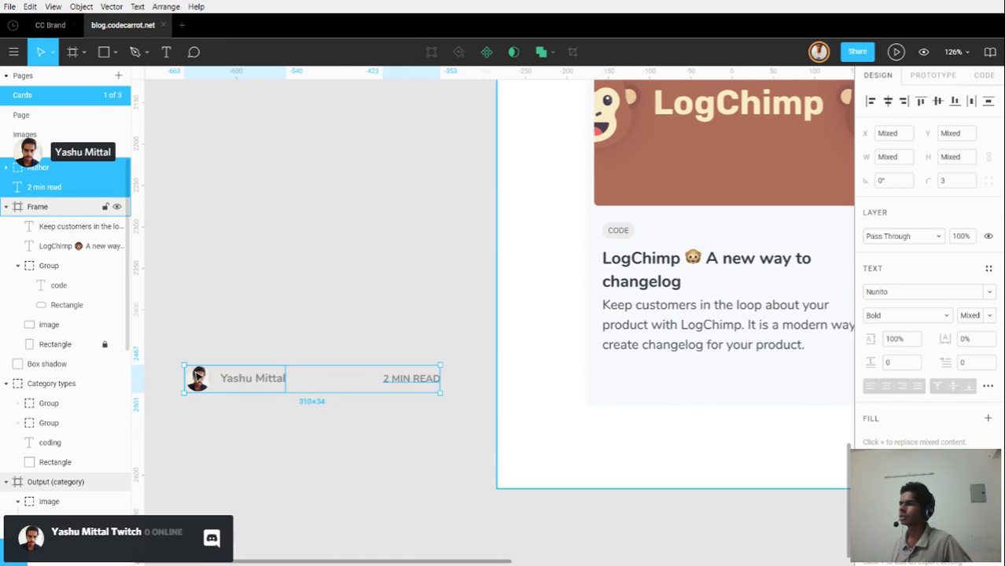
left_click_drag(225, 387, 635, 384)
scroll(539, 385, "right", 5)
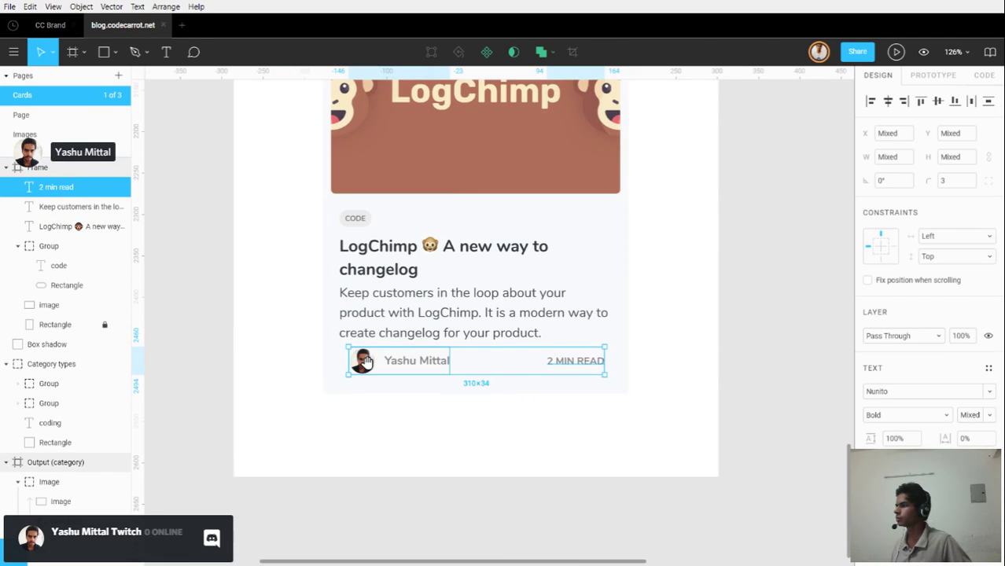
left_click_drag(363, 373, 364, 374)
scroll(411, 368, "up", 5)
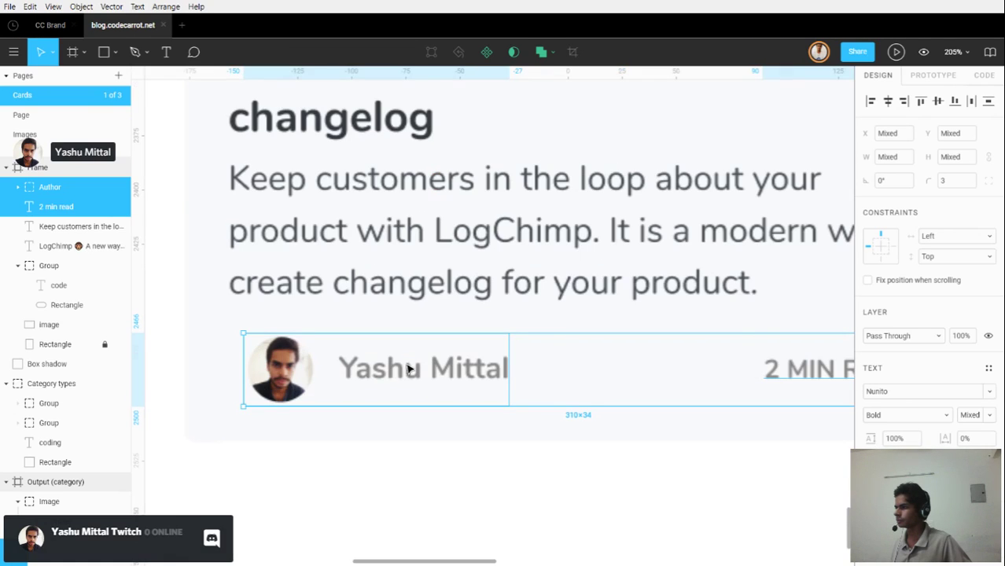
Position the author group at X 128, Y 516, in line with the left edge of the description.
left_click(289, 379)
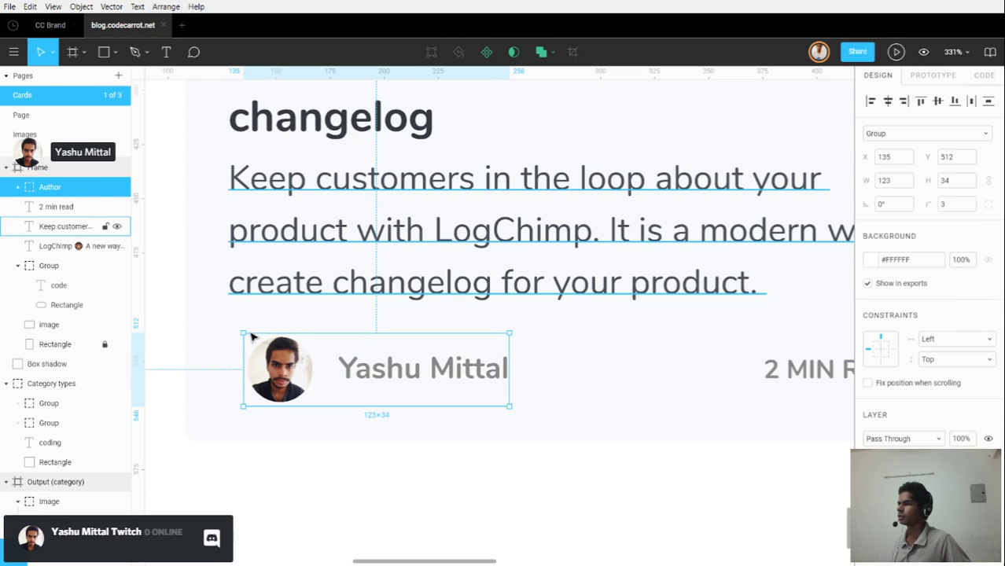
key("Down")
key("Down")
key("Down")
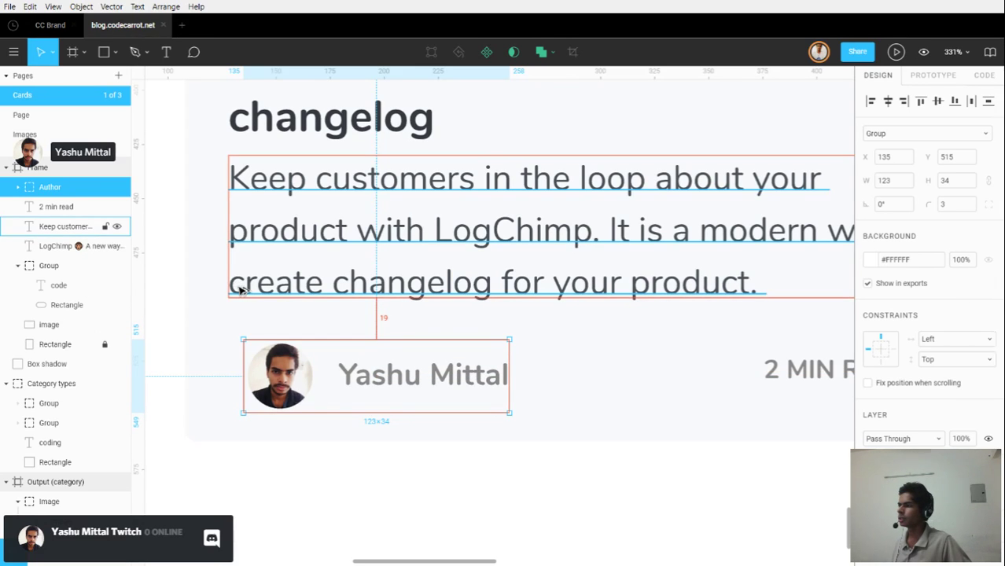
left_click_drag(269, 375, 257, 378)
scroll(373, 339, "down", 10)
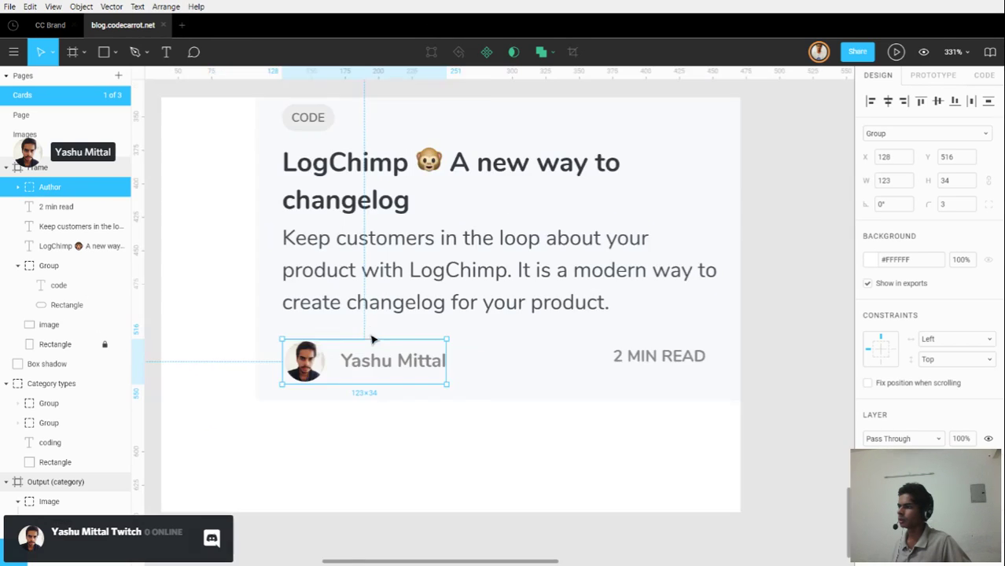
scroll(433, 334, "up", 5)
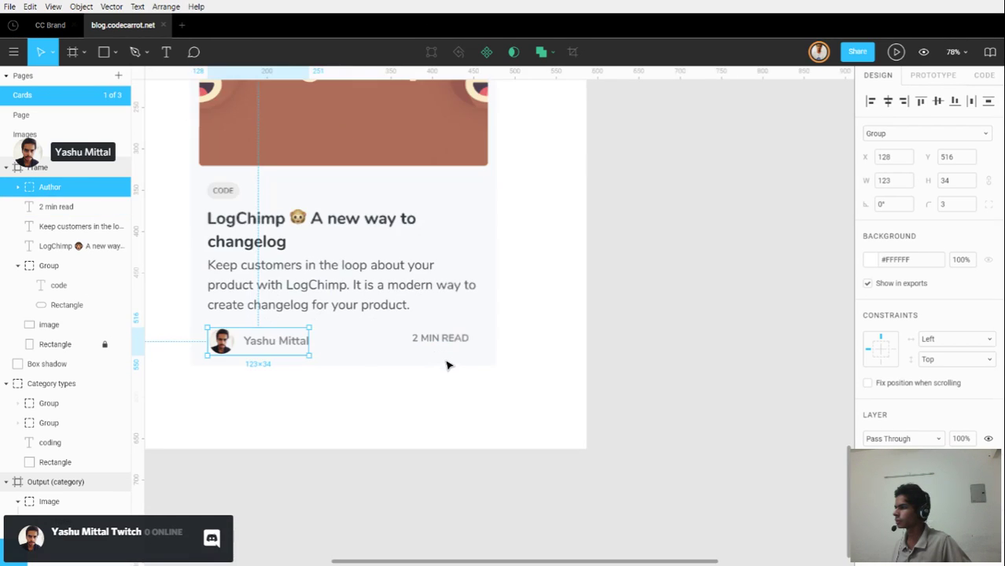
Move the "2 MIN READ" label to X 388 near the card's right margin and center it vertically with the author group.
left_click(455, 343)
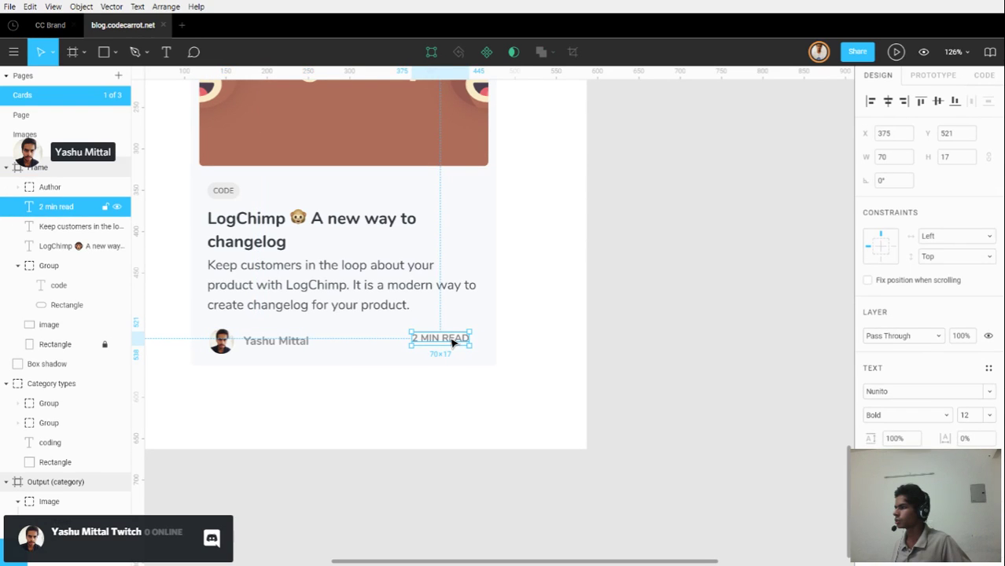
left_click_drag(452, 343, 465, 347)
left_click(258, 345, "shift")
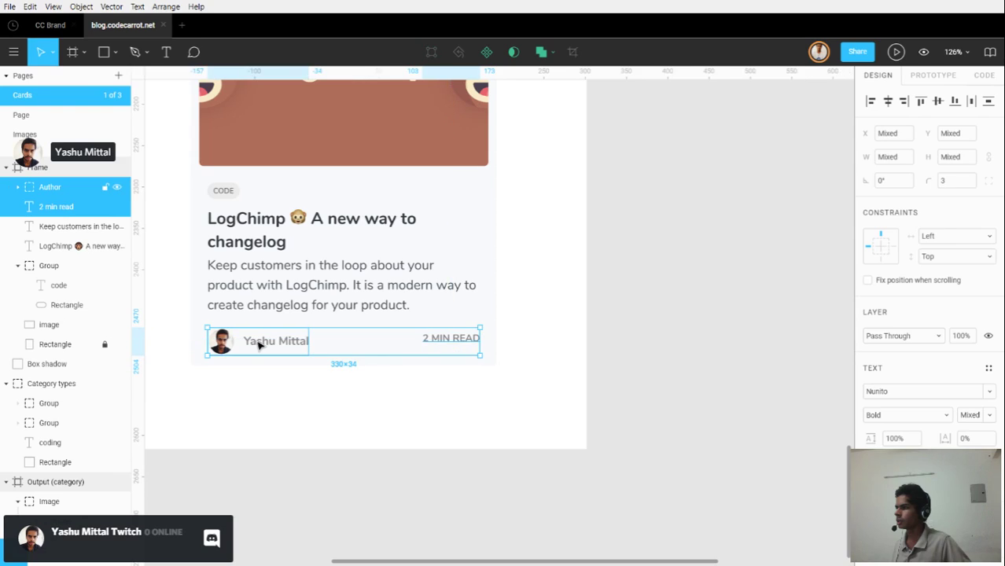
left_click(938, 103)
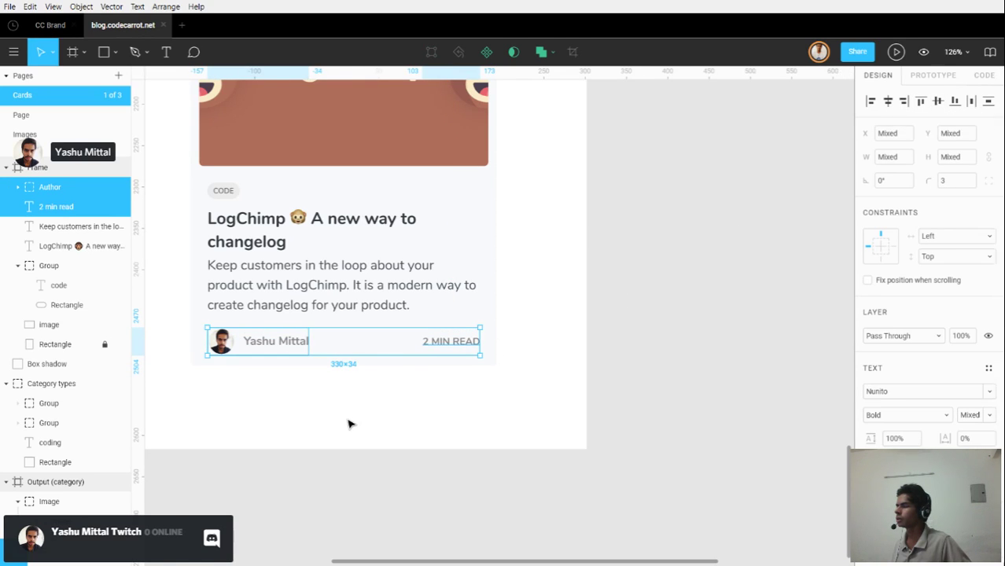
left_click(358, 391)
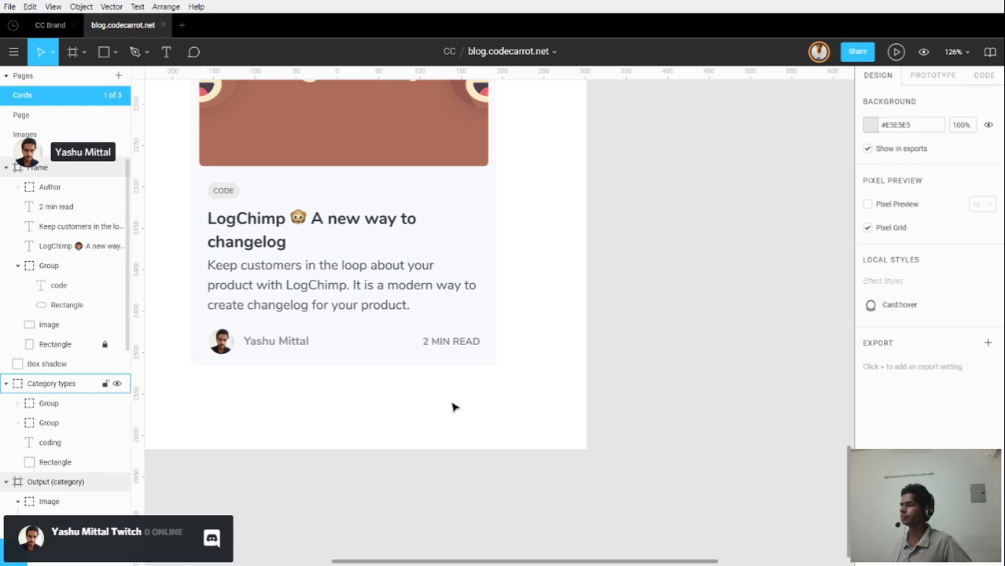
Unlock the card's background rectangle and extend its lower edge to a height of 516.
left_click(375, 355)
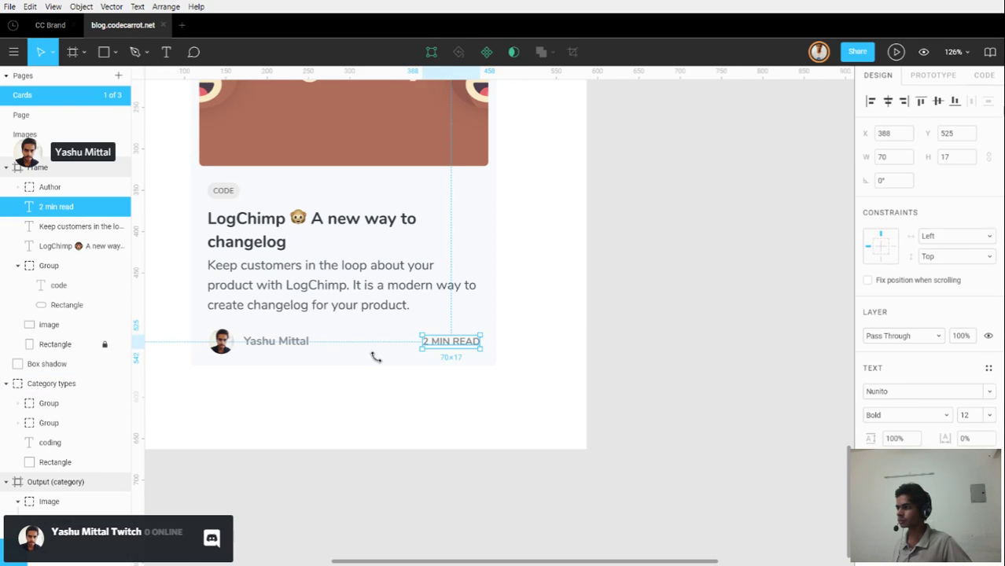
left_click(379, 363)
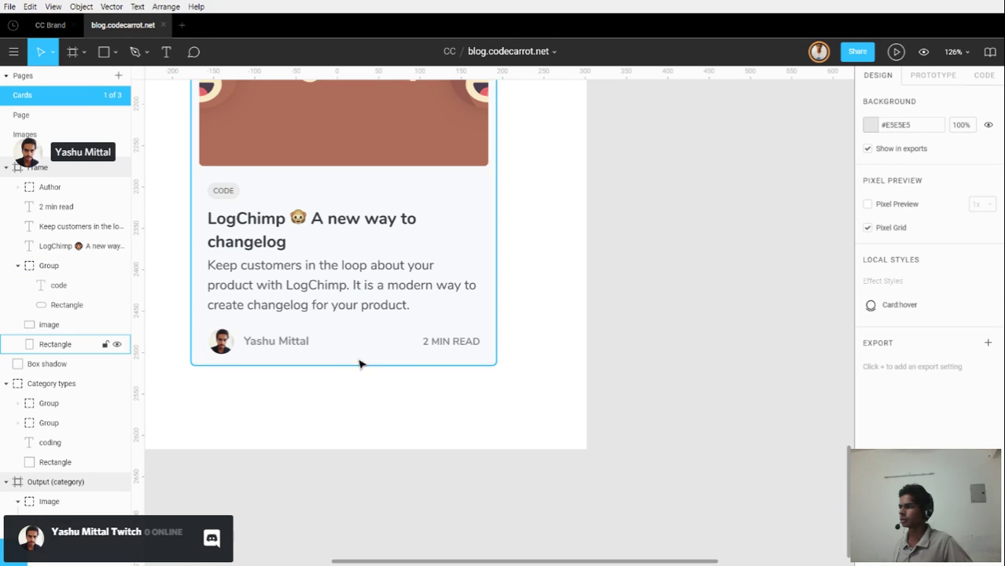
left_click(361, 365)
left_click_drag(361, 365, 360, 379)
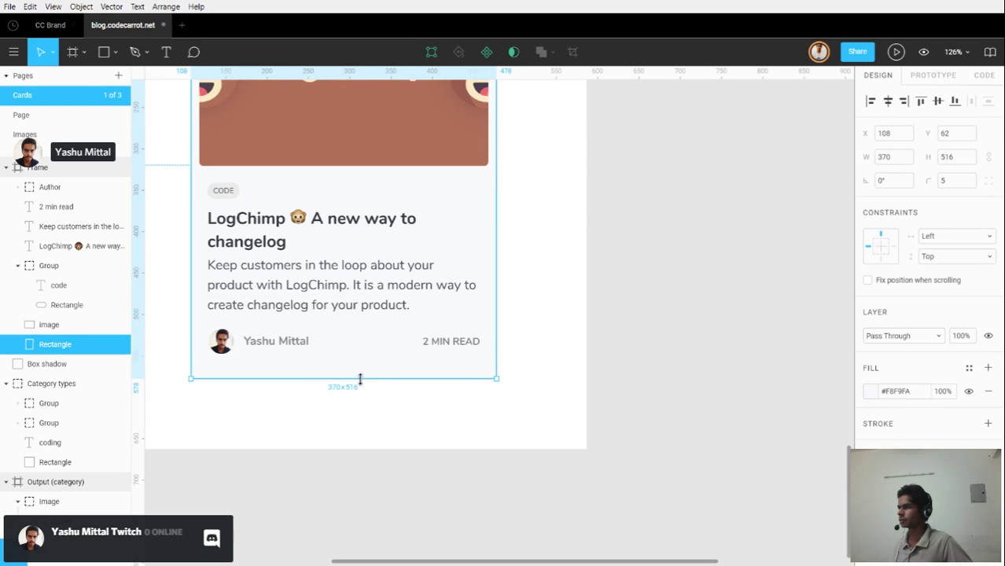
Check the spacing below the author group and reduce the background rectangle's height by 8 to 508.
left_click(224, 351)
key("alt")
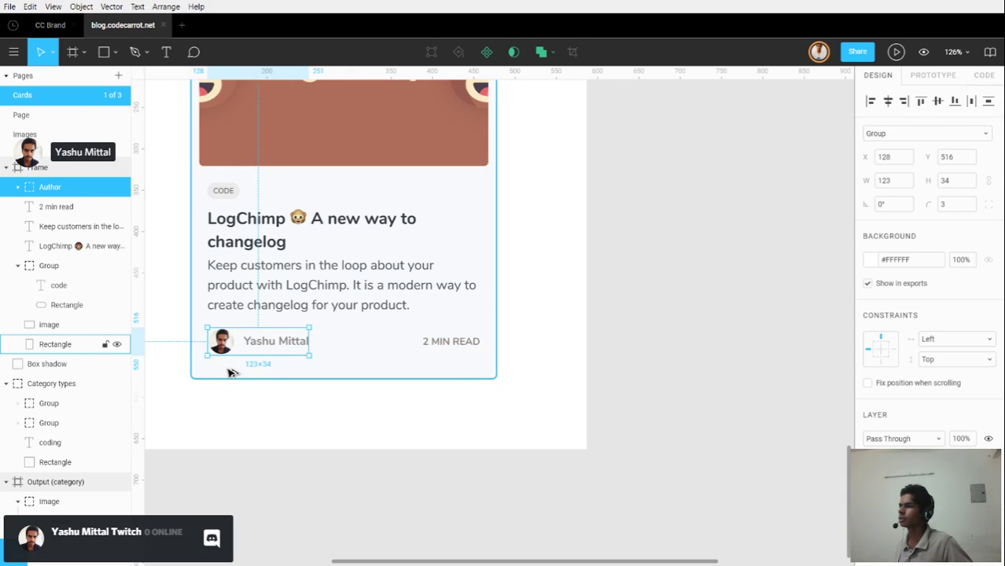
scroll(267, 376, "up", 6)
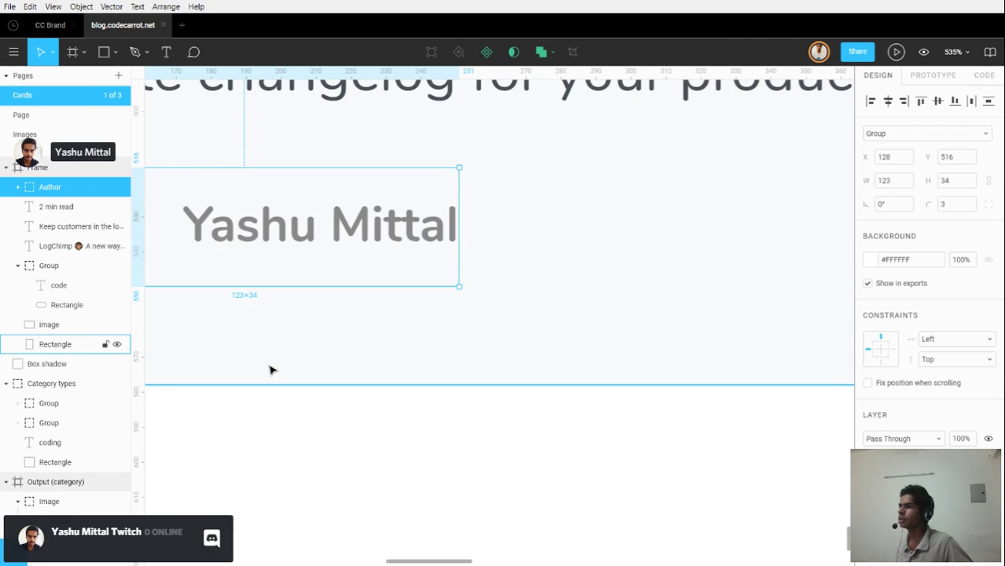
left_click(270, 370)
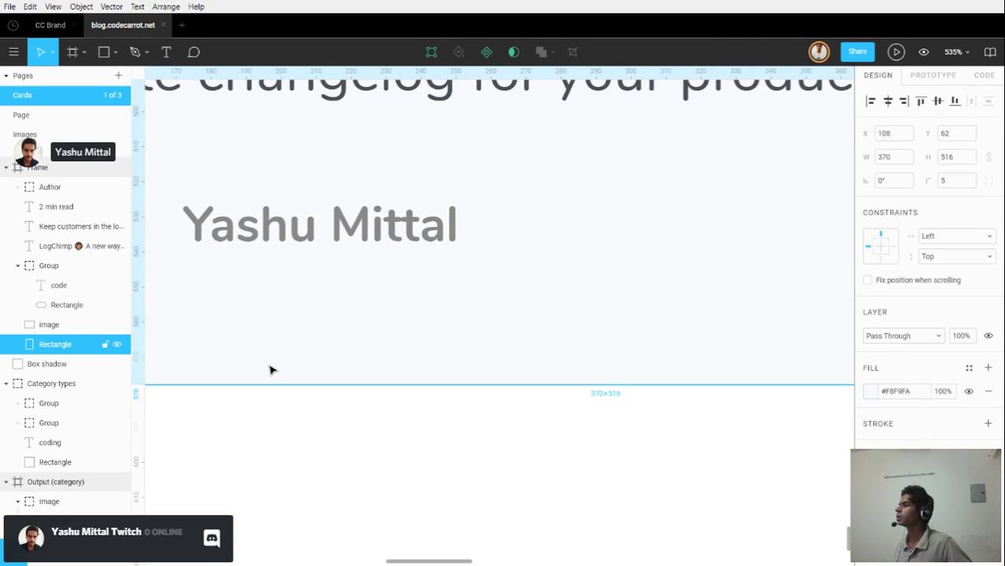
left_click(967, 158)
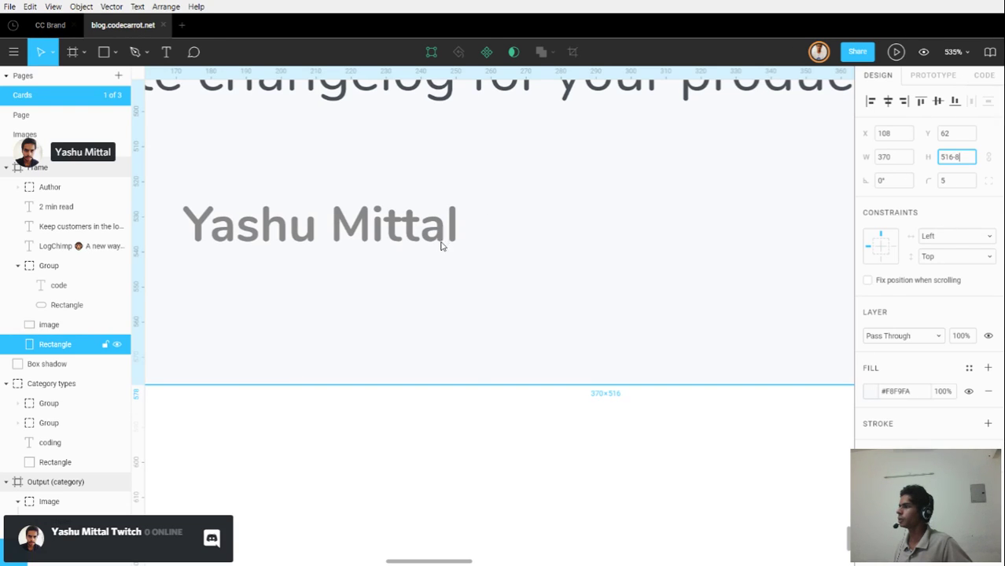
key("Return")
scroll(476, 382, "down", 8)
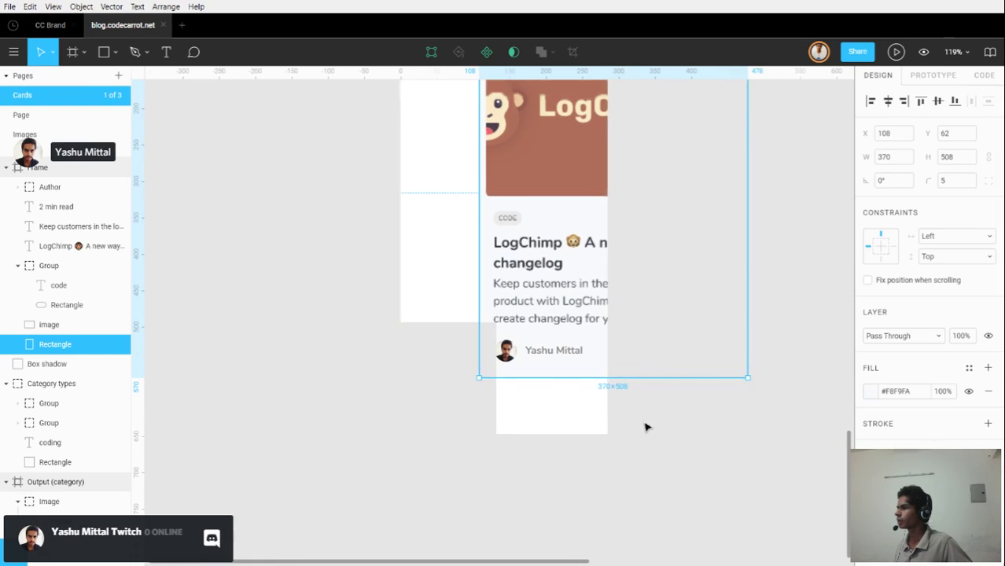
left_click(649, 424)
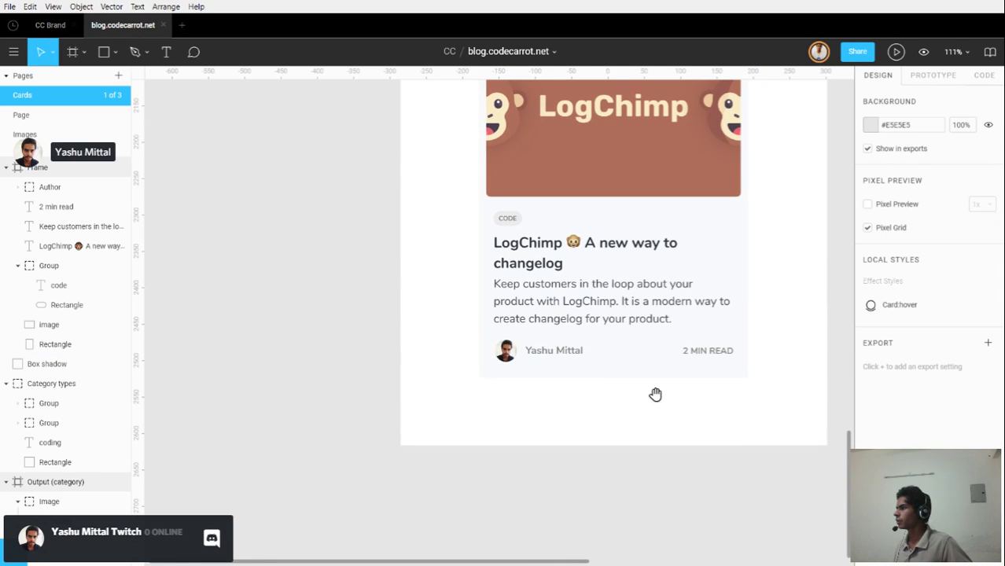
Widen the draft frame to the right to a width of 1416.
left_click_drag(655, 394, 471, 415)
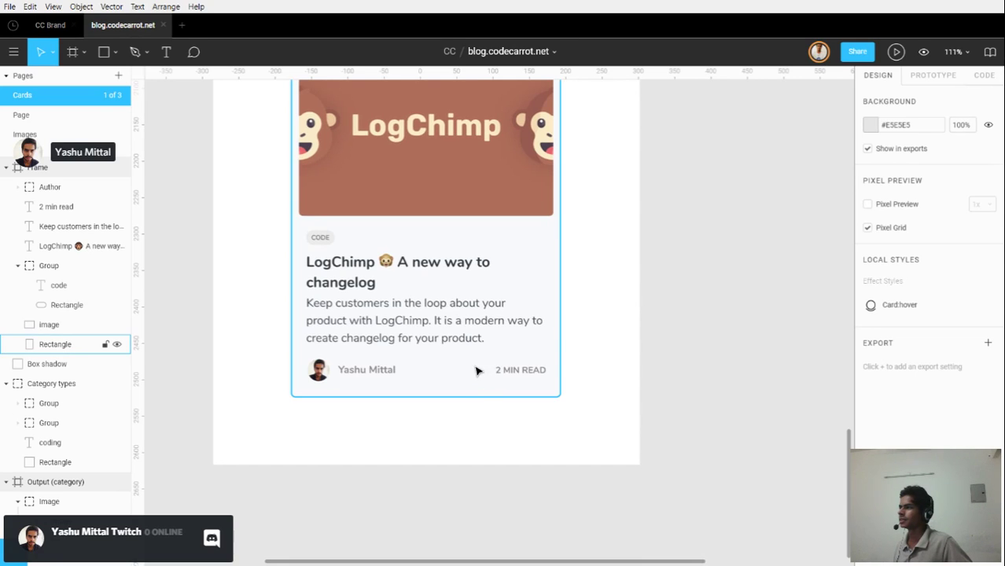
scroll(451, 351, "down", 3)
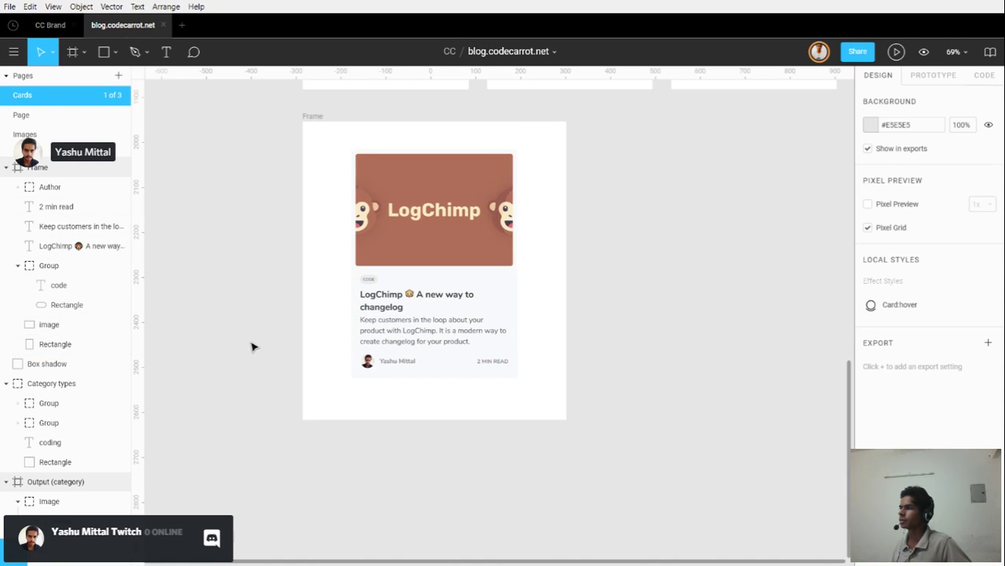
left_click_drag(249, 342, 291, 353)
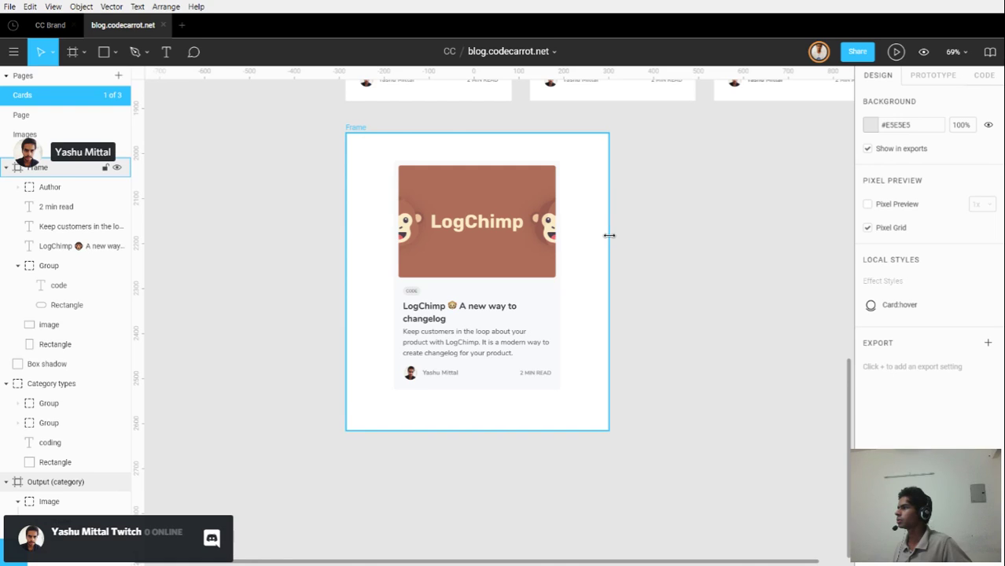
left_click_drag(610, 235, 710, 374)
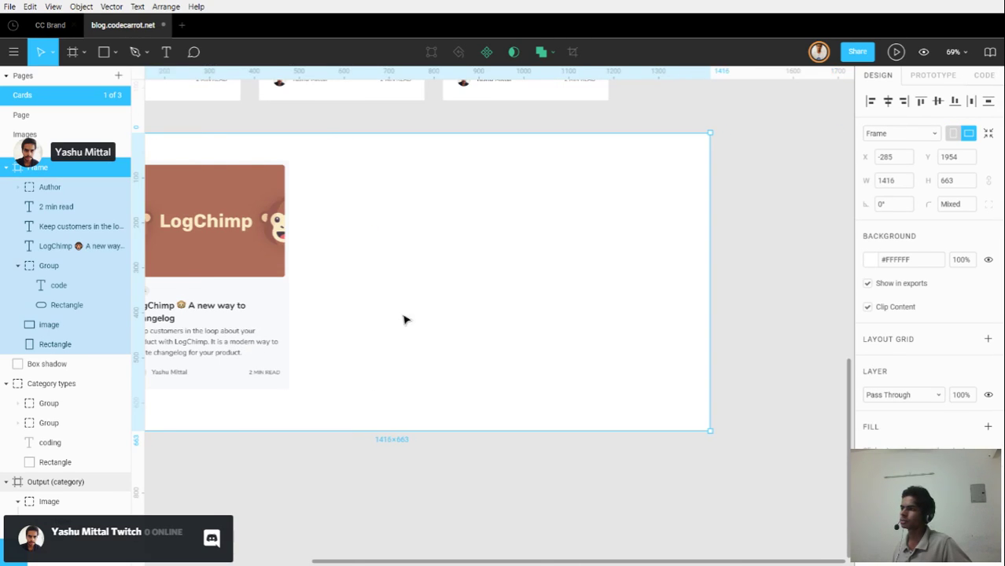
left_click_drag(408, 340, 474, 351)
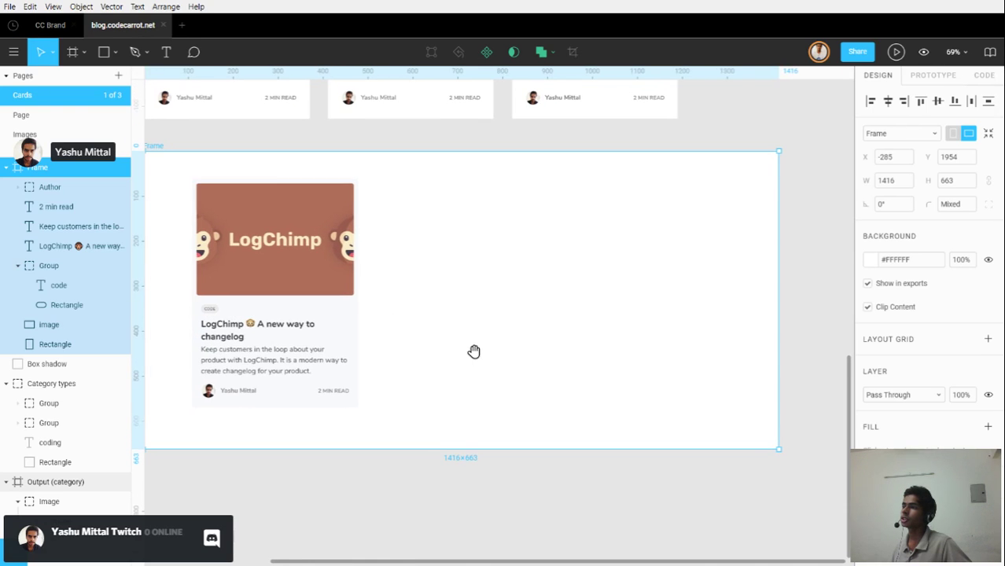
Select the CODE tag's rectangle and copy the #F1F3F5 color code of shade 100 from the CC Brand file.
left_click(343, 312)
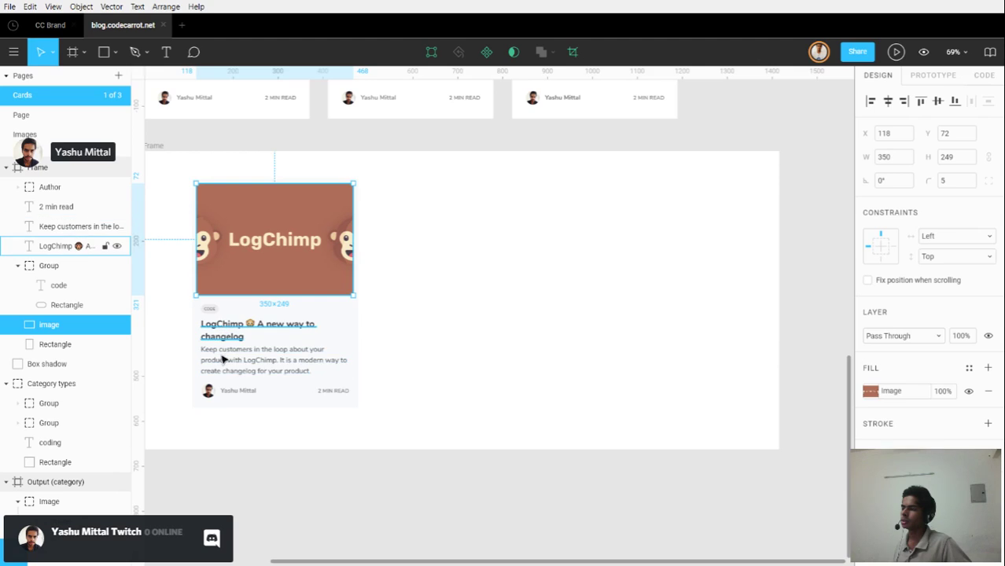
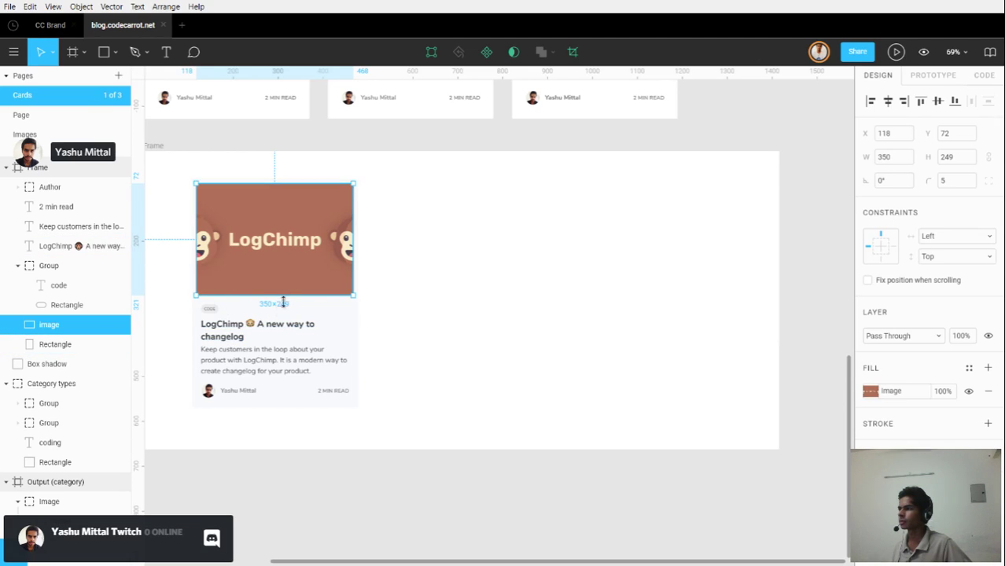
scroll(197, 323, "up", 8)
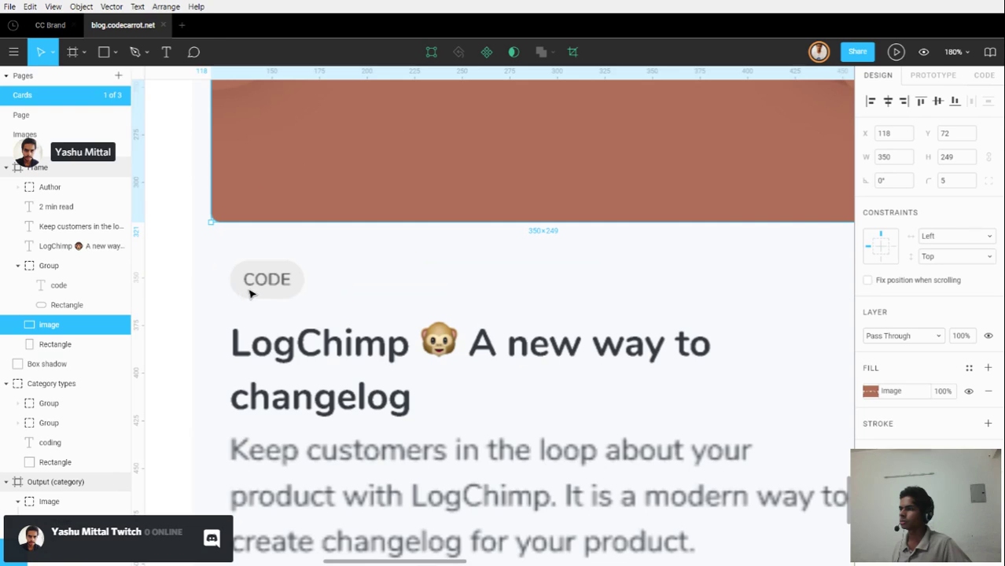
scroll(240, 289, "up", 3)
left_click(234, 285)
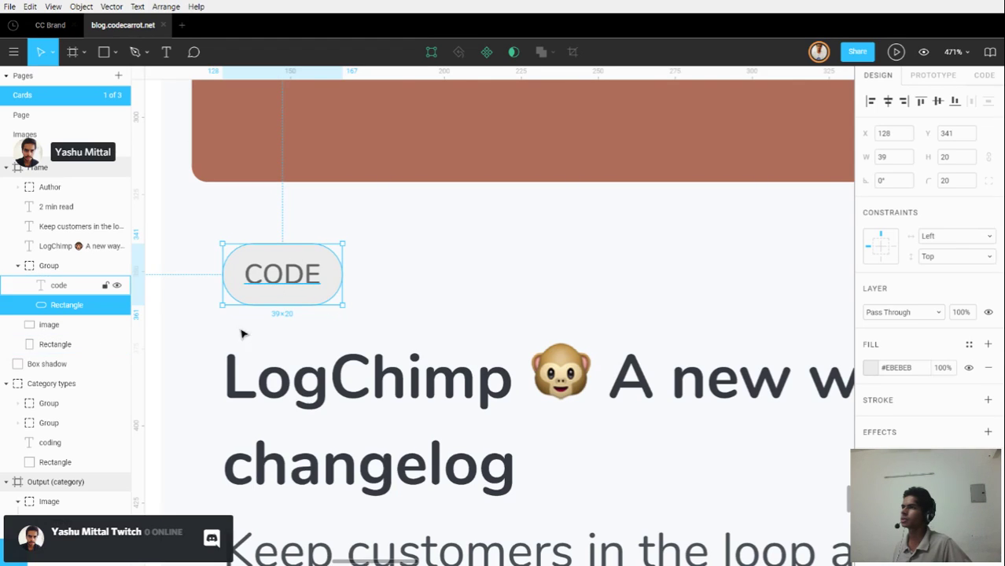
left_click(49, 29)
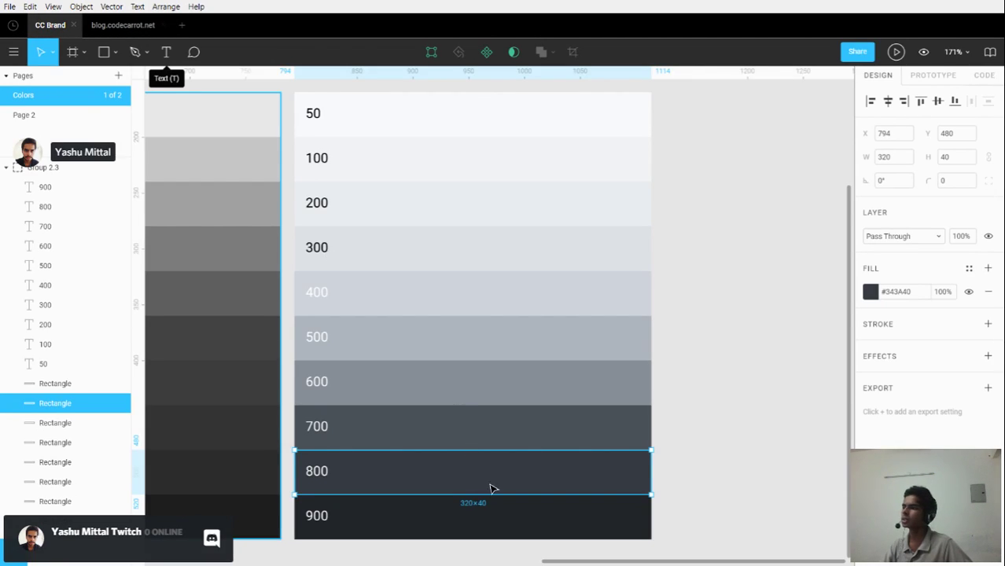
left_click(411, 173)
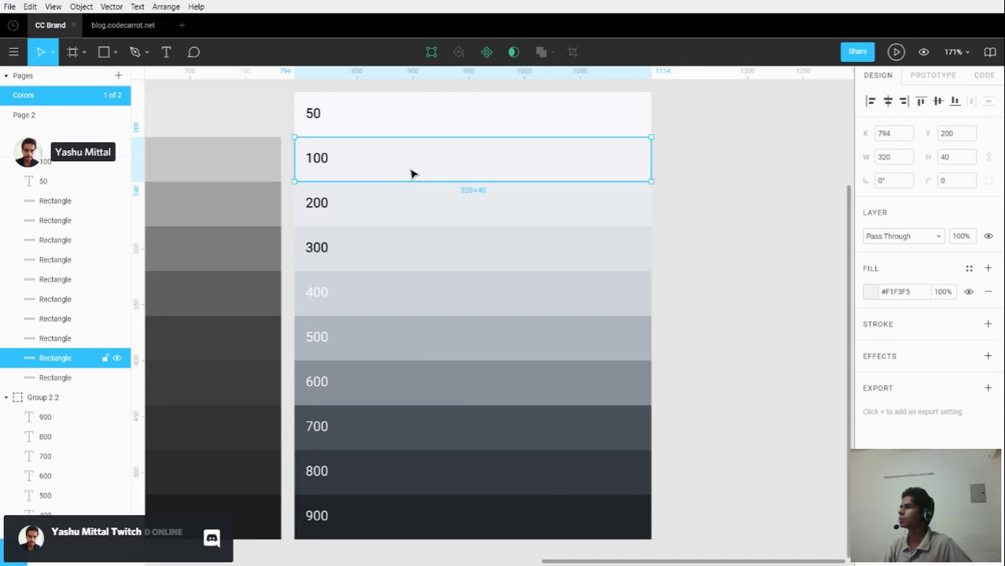
left_click(525, 118)
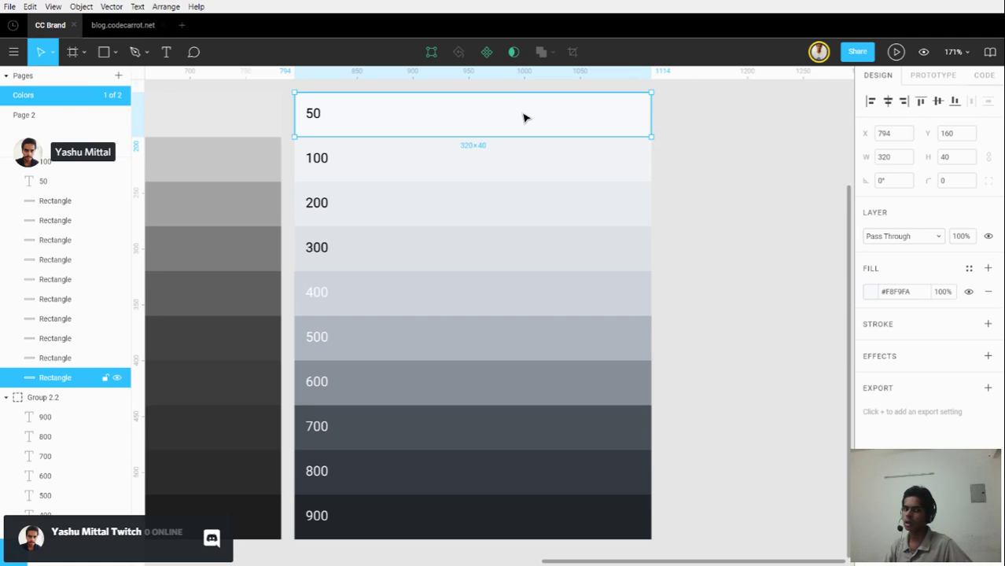
left_click(482, 166)
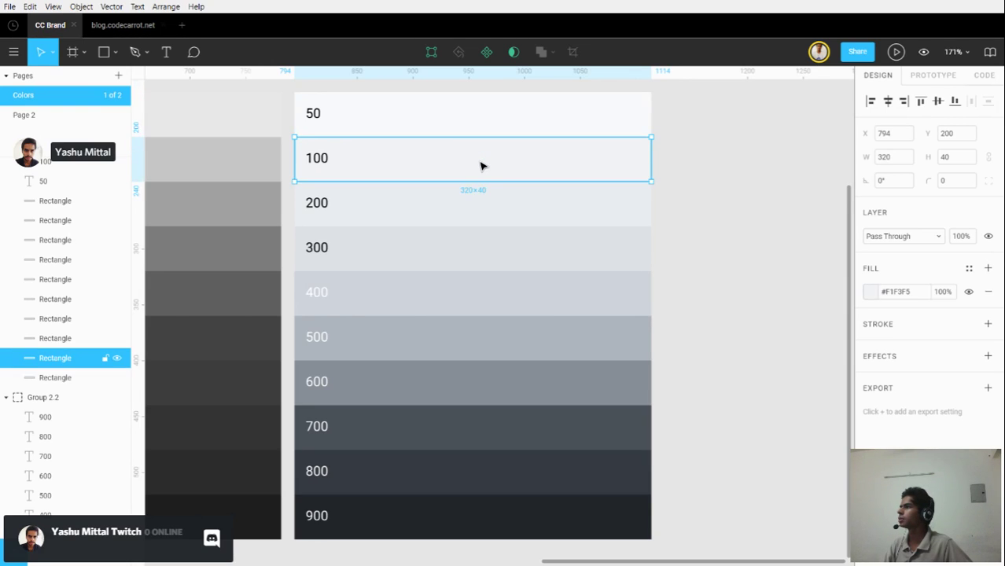
left_click(907, 294)
key("ctrl+c")
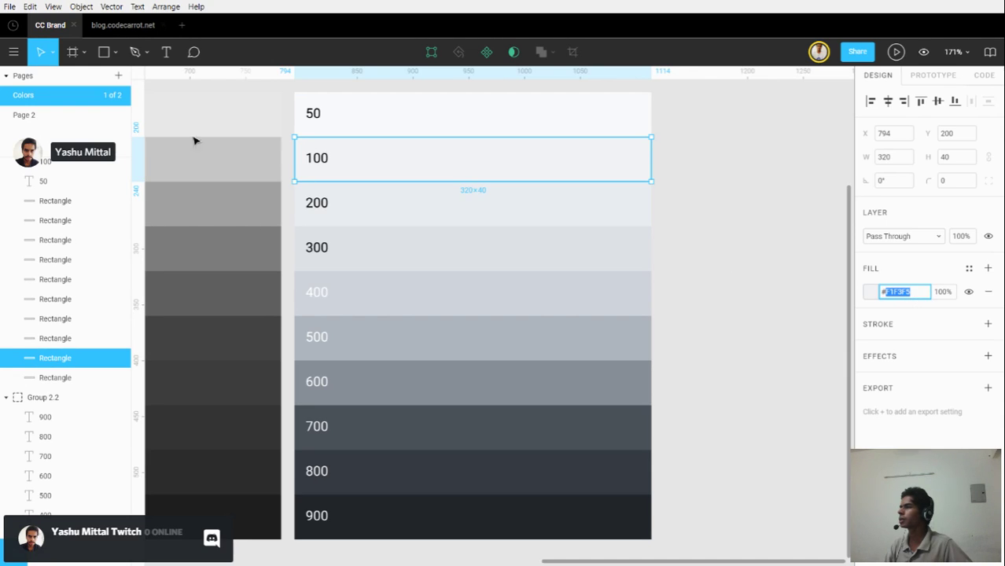
Back in the blog.codecarrot.net file, set the CODE tag rectangle's fill to #F1F3F5.
left_click(103, 27)
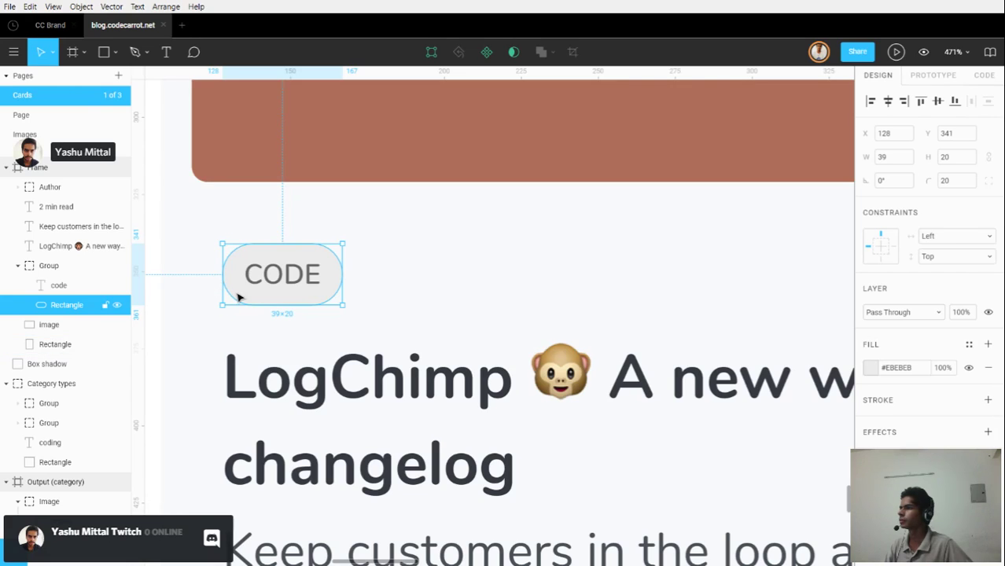
left_click(895, 368)
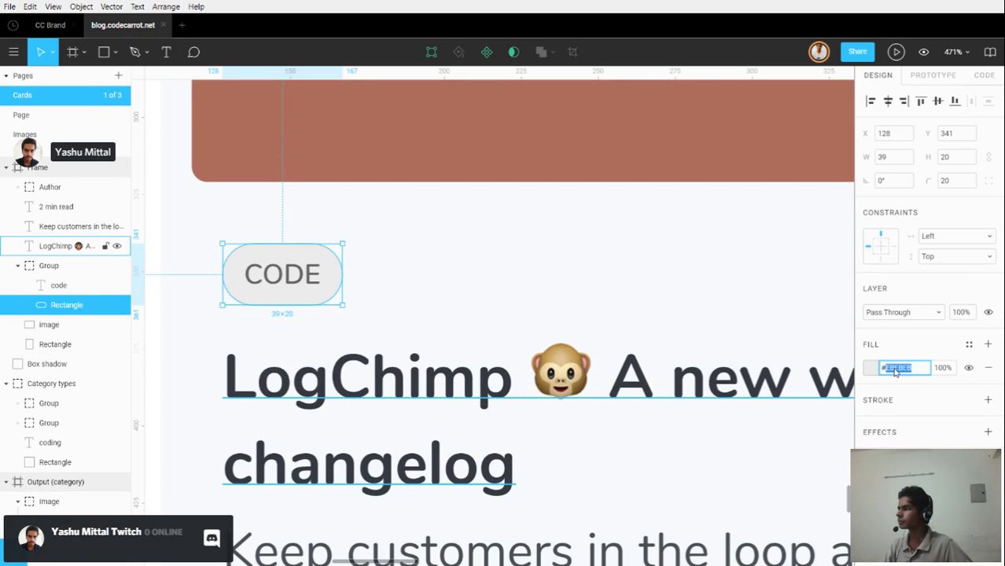
key("ctrl+v")
key("Return")
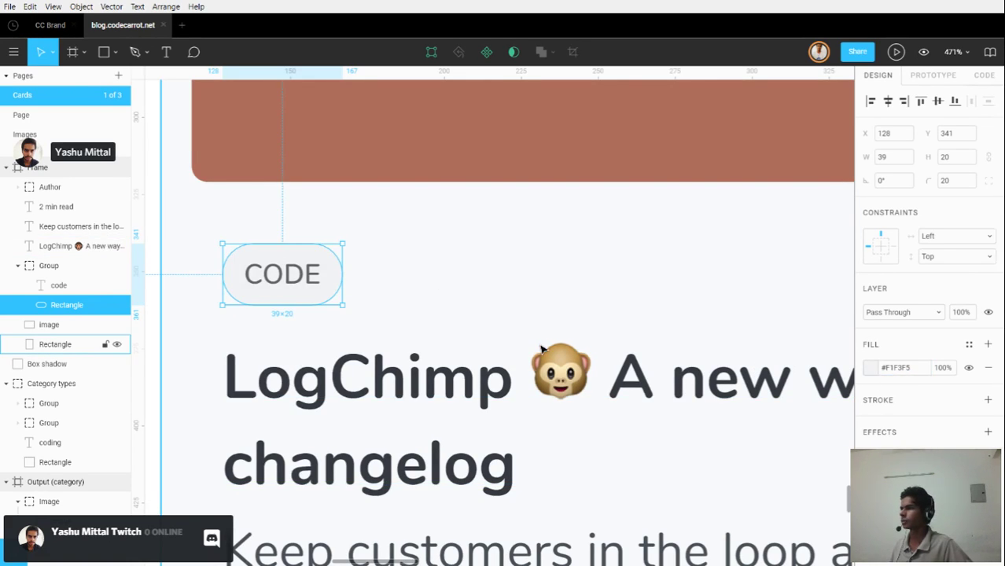
Check the CODE tag's contrast against the card and hide the card's background rectangle.
scroll(243, 359, "down", 5)
left_click(242, 360)
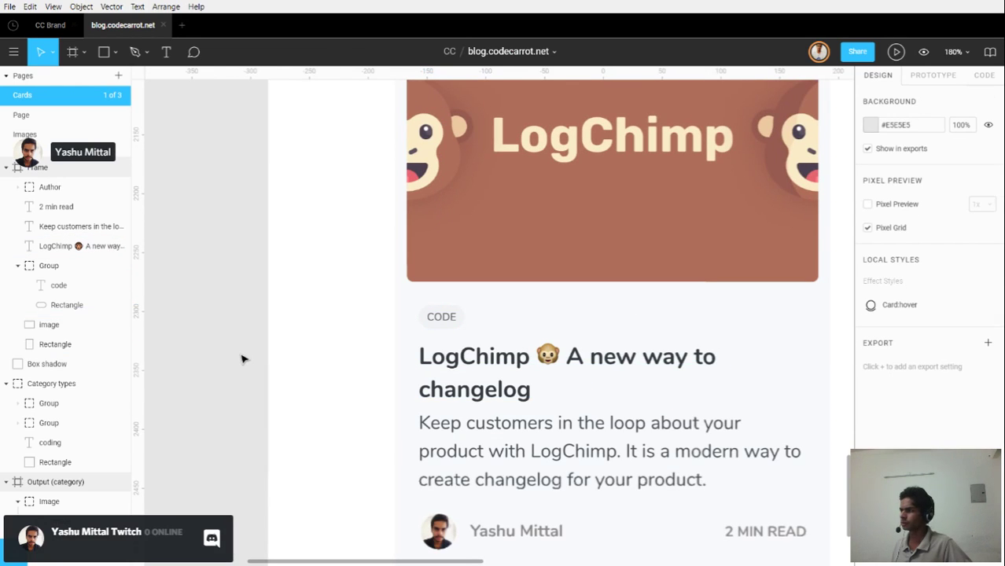
scroll(464, 329, "up", 5)
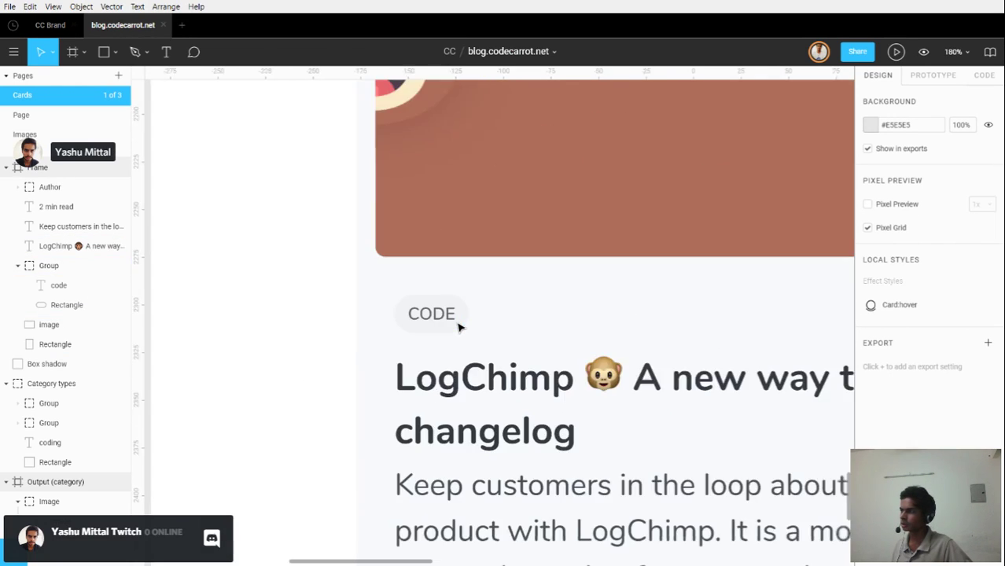
left_click(468, 332)
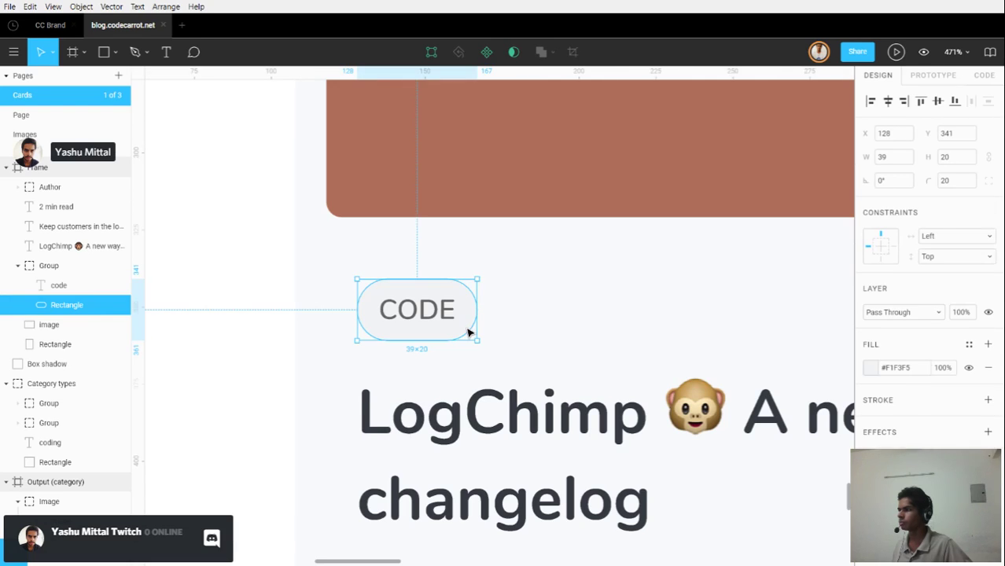
left_click(270, 330)
scroll(270, 331, "down", 6)
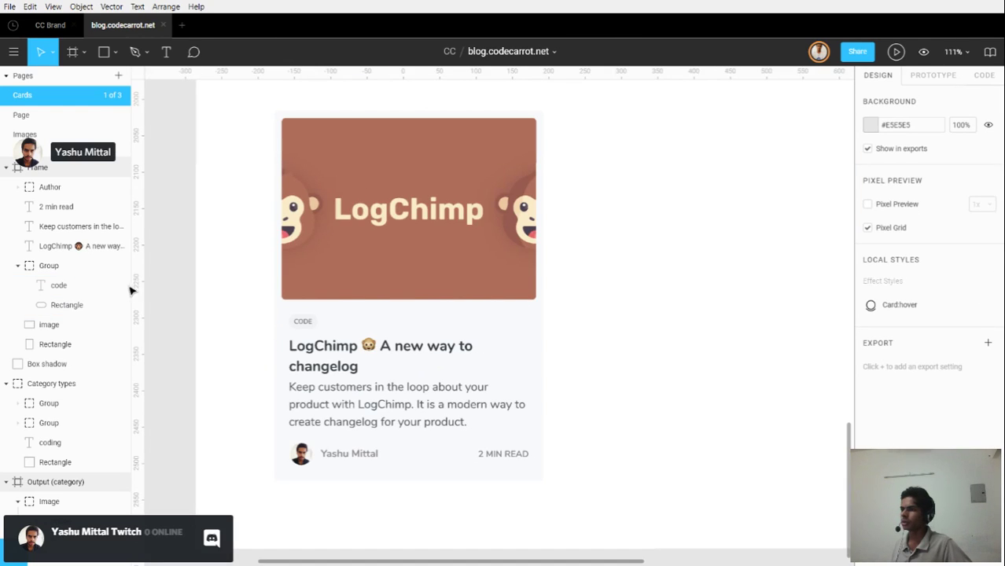
left_click(281, 343)
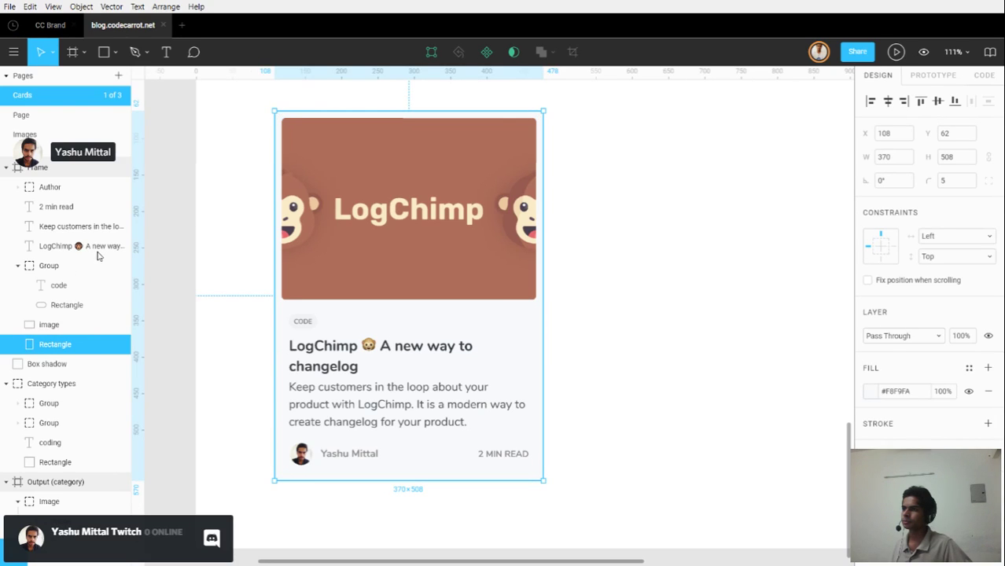
left_click(117, 345)
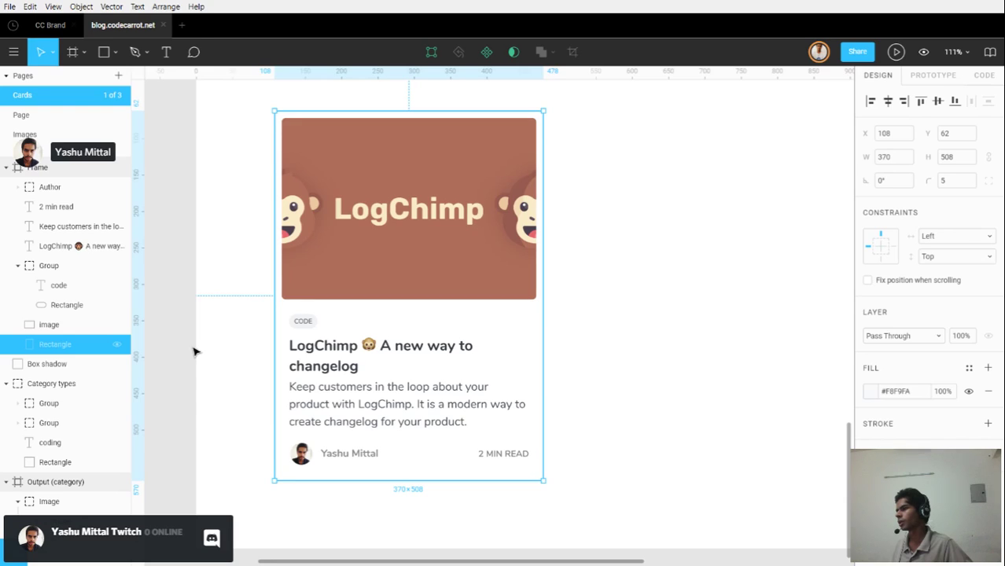
Copy the shade 200 color #E9ECEF from the CC Brand file and apply it as the CODE tag rectangle's fill.
left_click(54, 25)
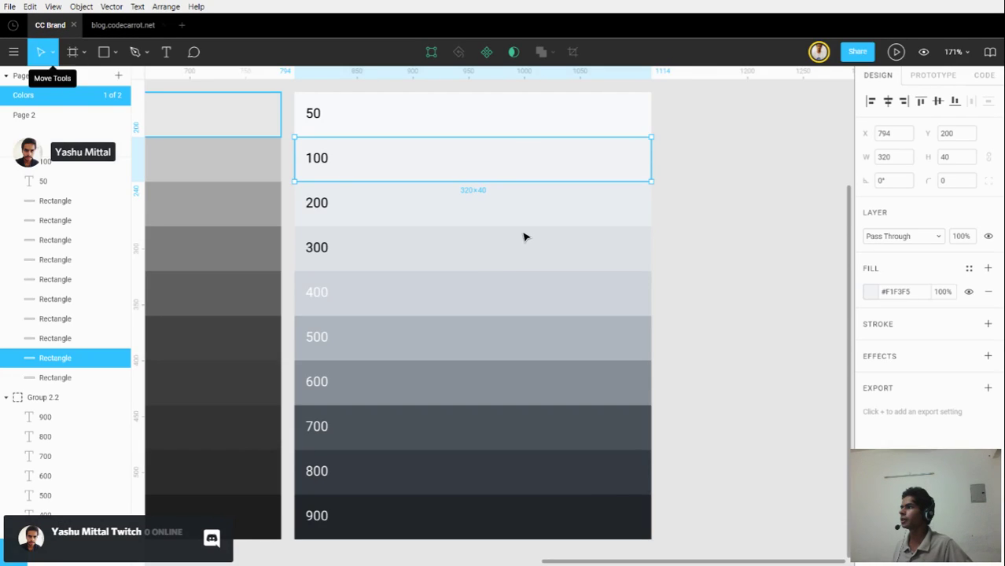
left_click(530, 215)
left_click(901, 290)
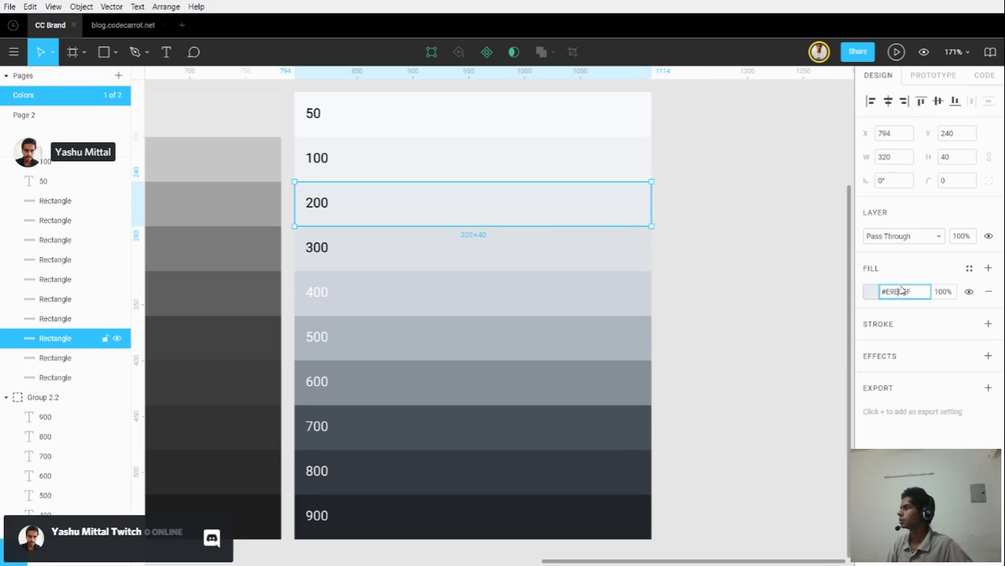
left_click(145, 31)
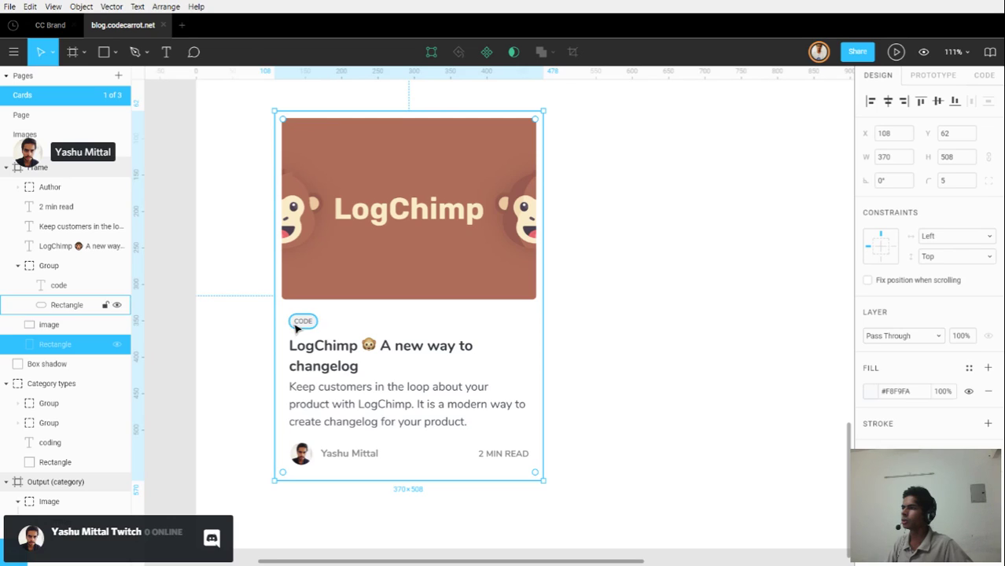
scroll(296, 329, "up", 10)
left_click(289, 312, "ctrl")
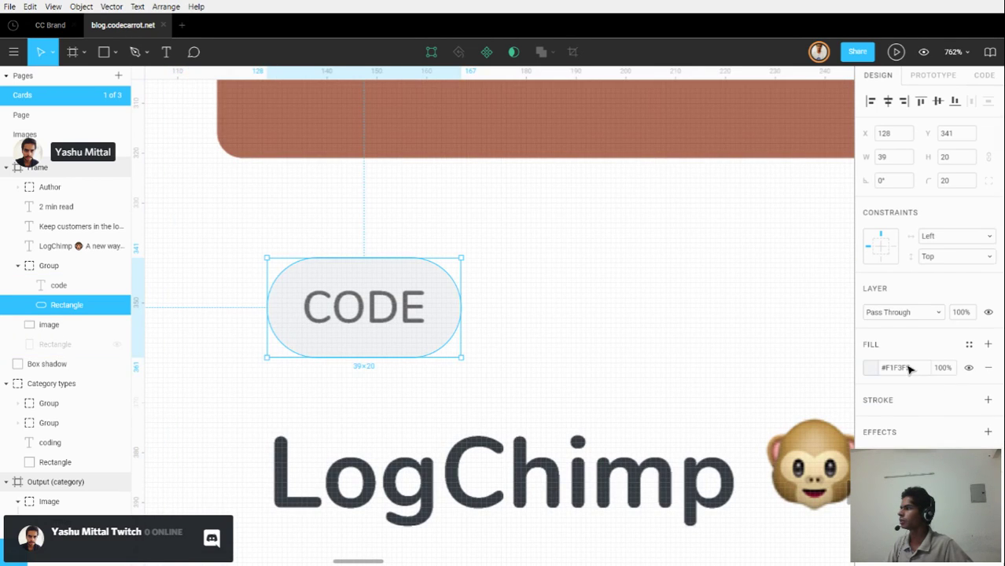
left_click(904, 369)
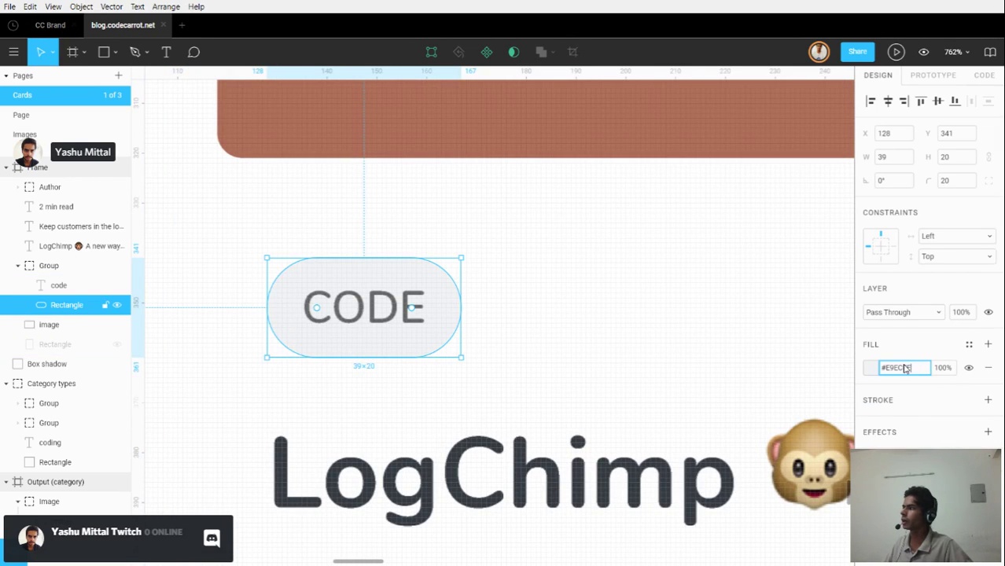
left_click(576, 295)
Compare the CODE tag with the card's background rectangle shown and hidden, leaving the rectangle visible.
scroll(577, 296, "down", 10)
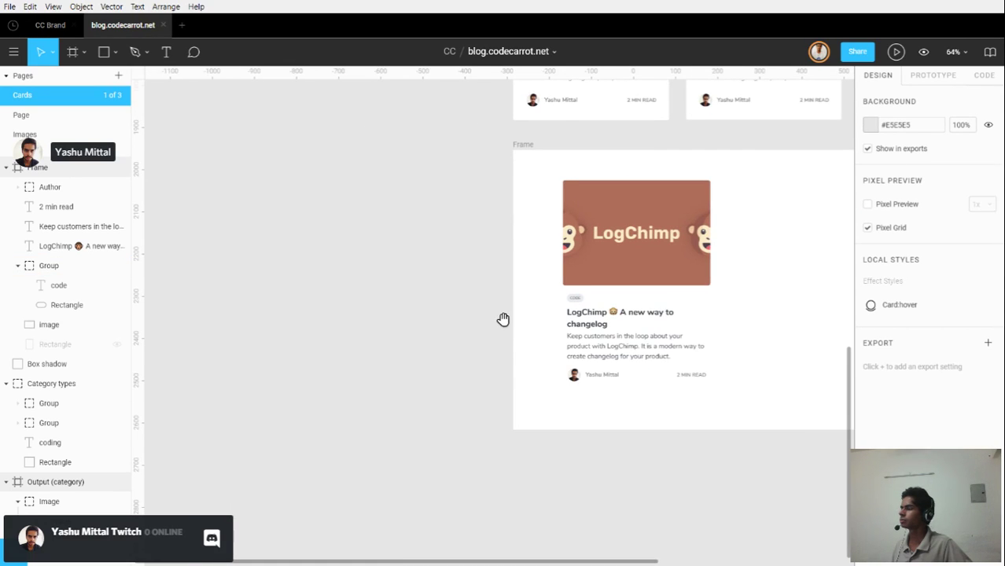
scroll(495, 323, "right", 2)
scroll(486, 327, "right", 1)
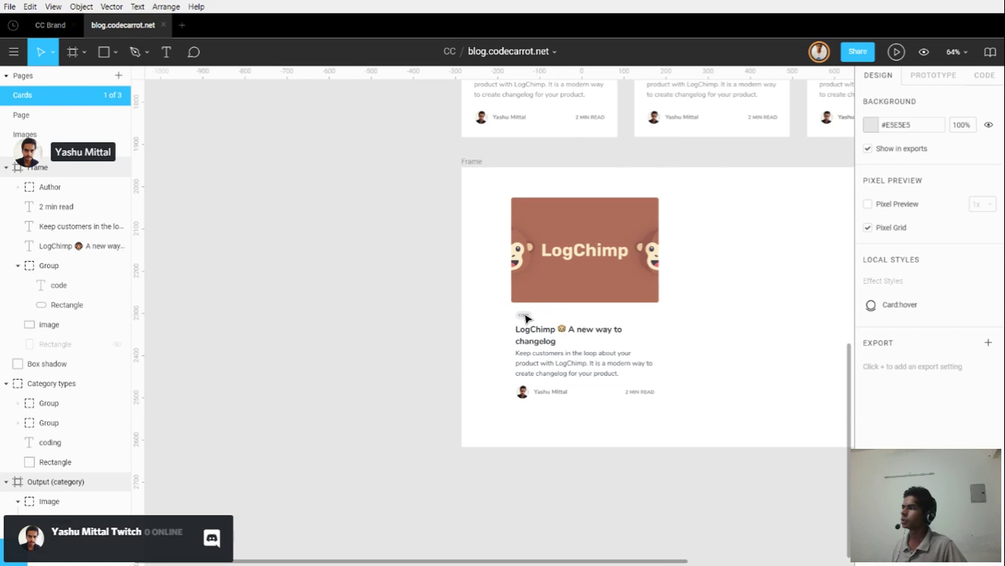
scroll(523, 316, "up", 5)
scroll(526, 317, "up", 3)
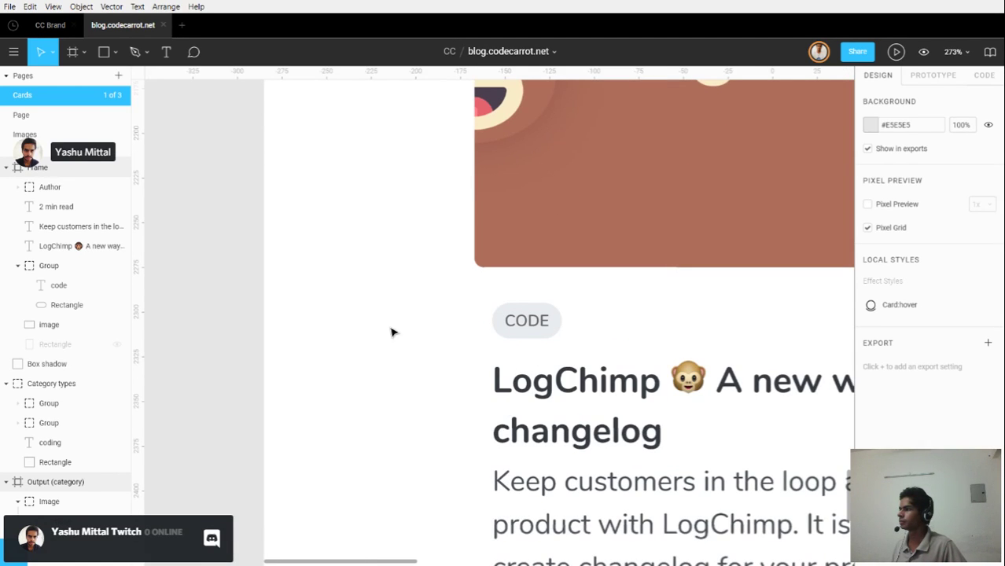
left_click(118, 347)
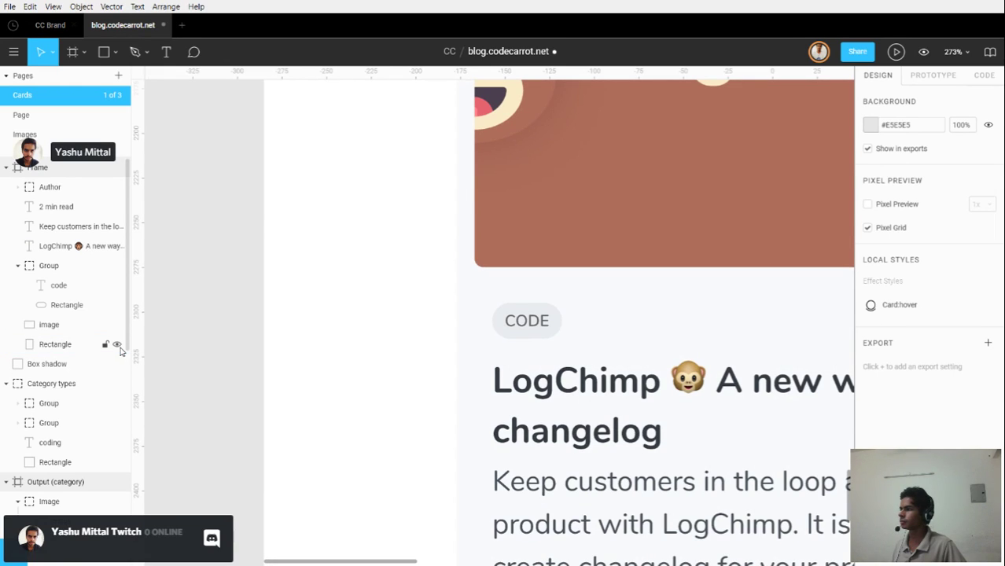
left_click(118, 345)
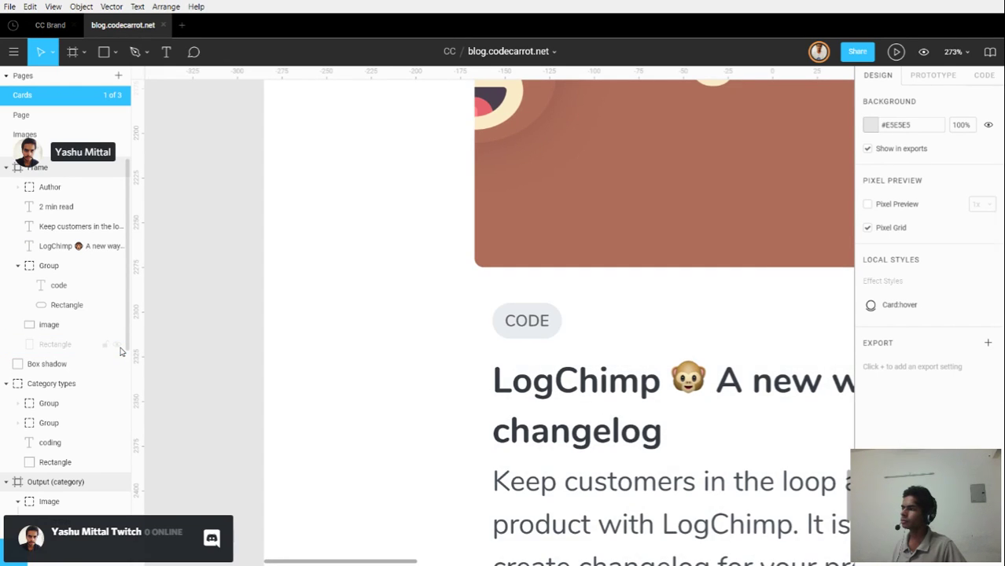
left_click(117, 346)
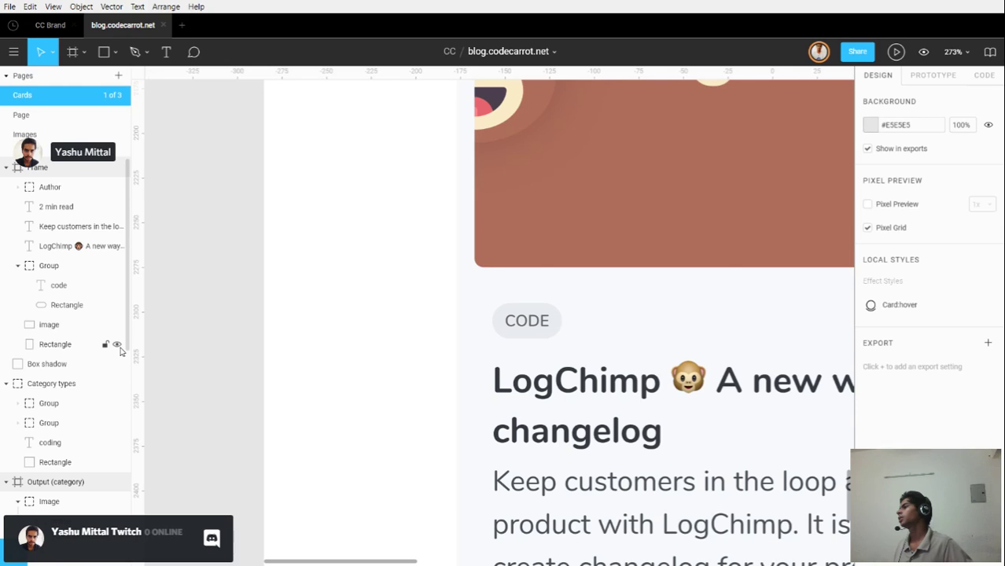
Check the CODE tag rectangle's fill on the card against the gray shades in the CC Brand file.
scroll(523, 389, "down", 5)
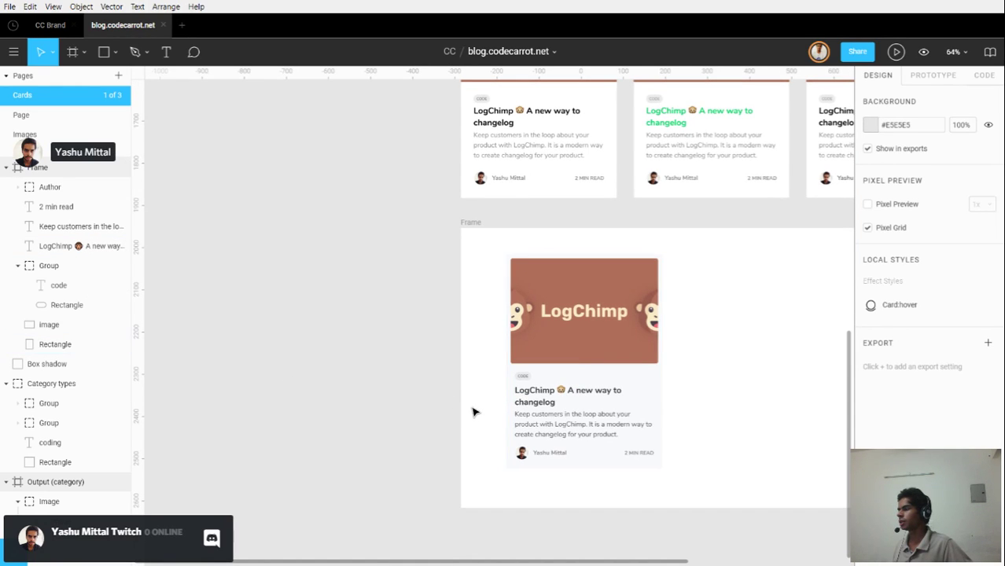
scroll(539, 409, "up", 4)
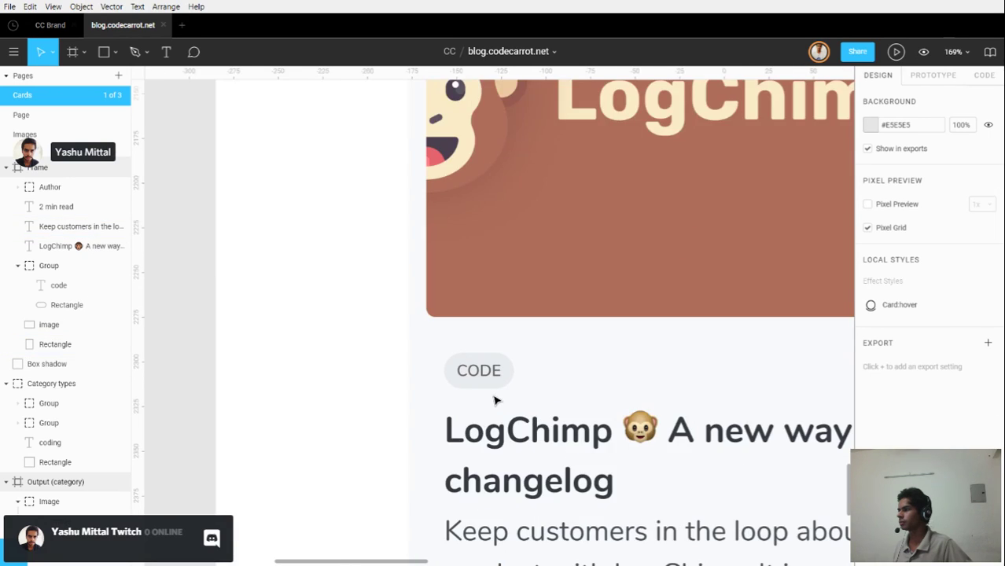
scroll(494, 401, "up", 4)
left_click(493, 377)
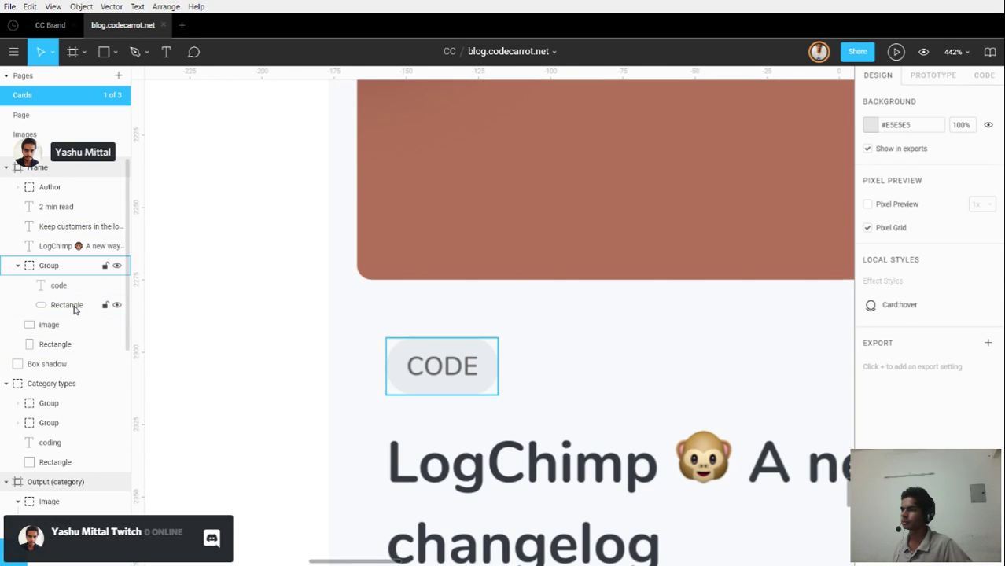
left_click(75, 310)
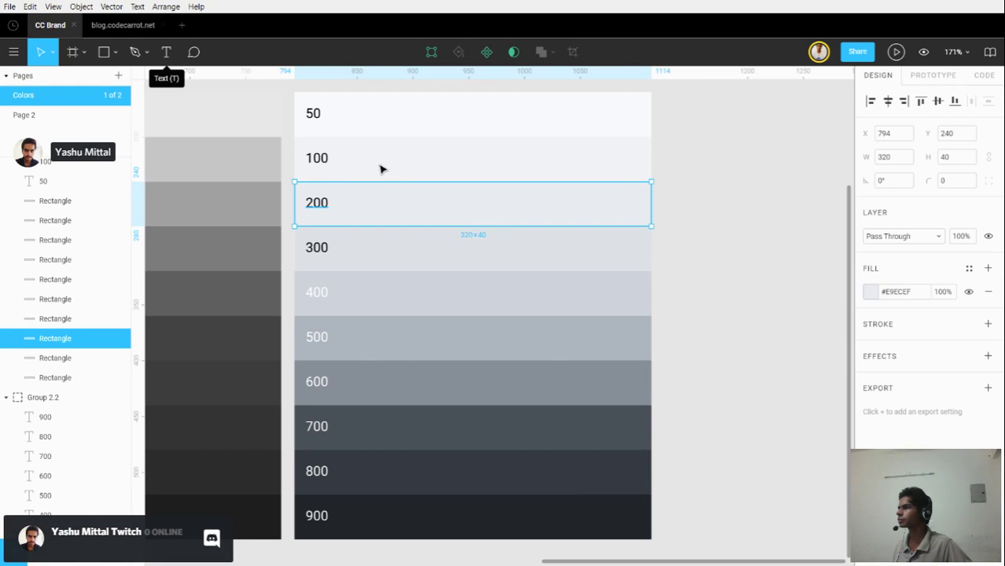
left_click(123, 25)
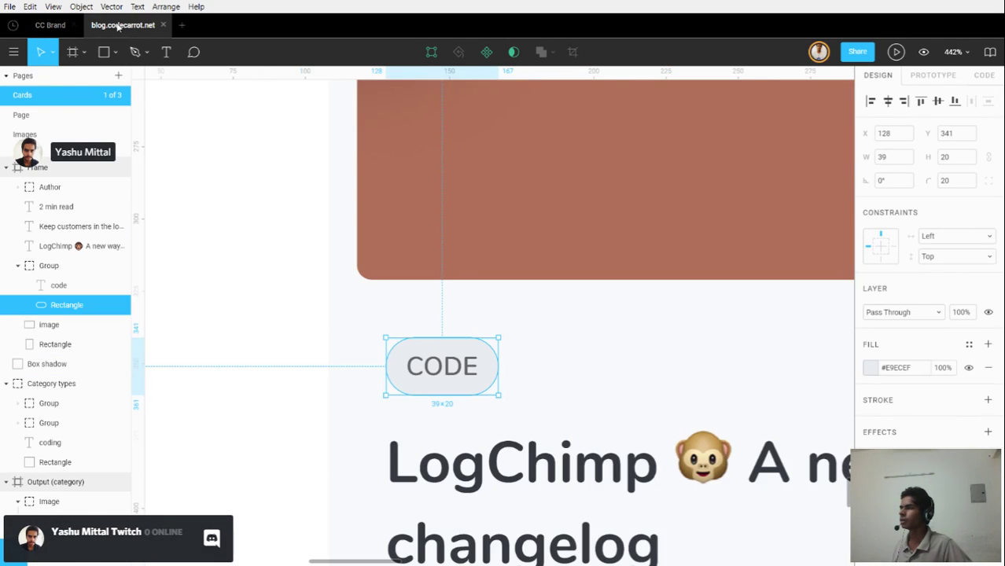
left_click(870, 367)
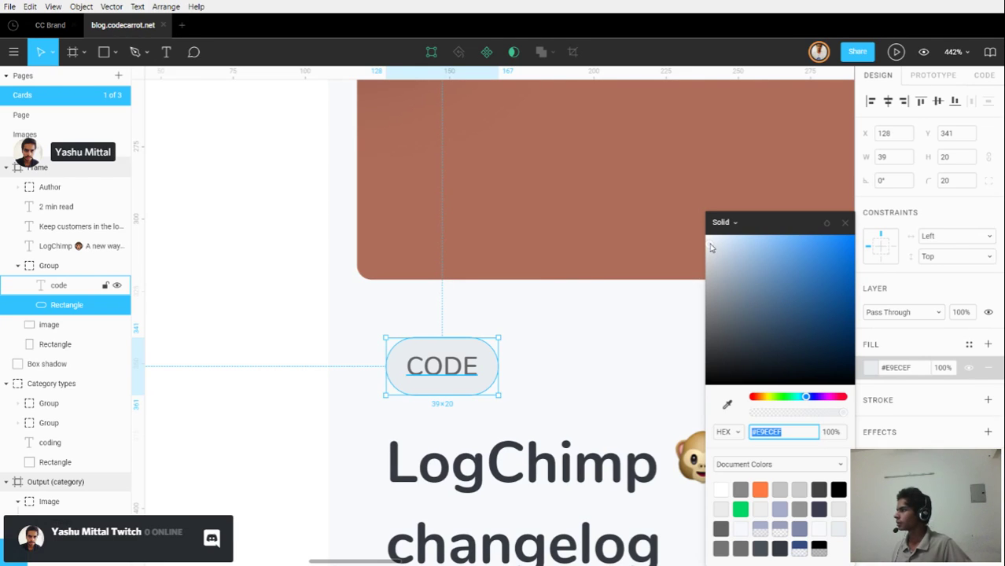
key("Return")
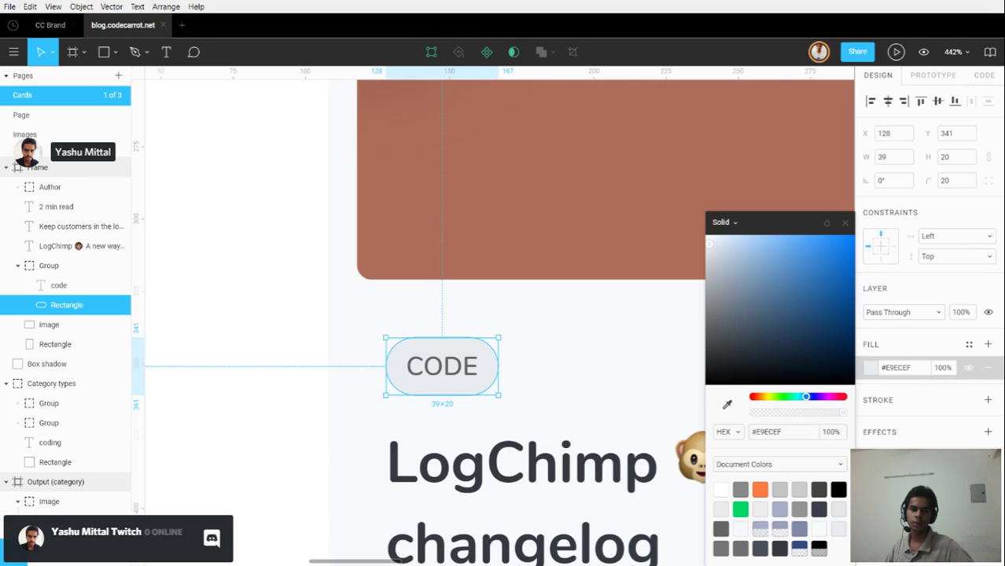
Switch to Discord and maximize its window on the general channel.
key("alt+Tab")
left_click_drag(406, 235, 266, 5)
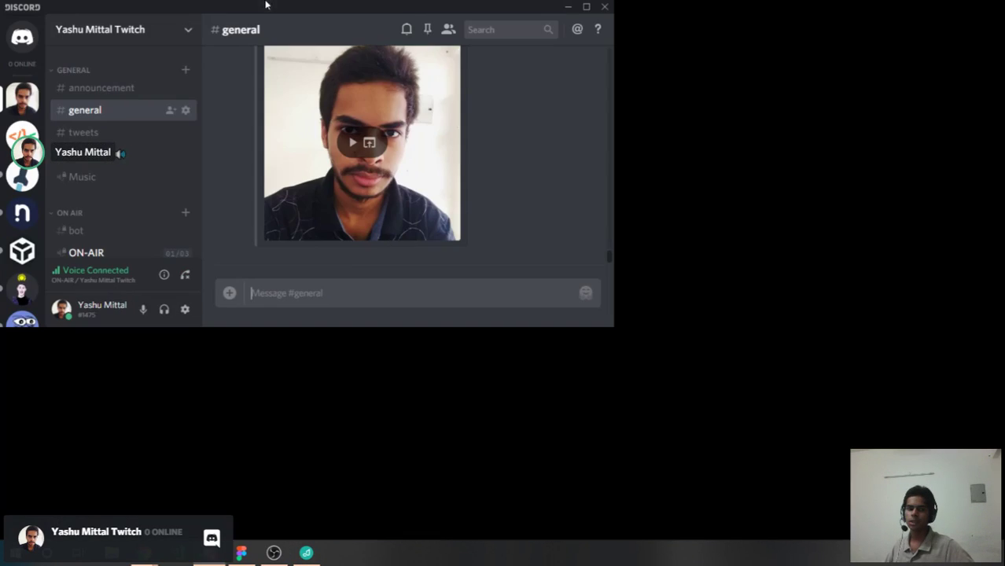
scroll(330, 196, "up", 3)
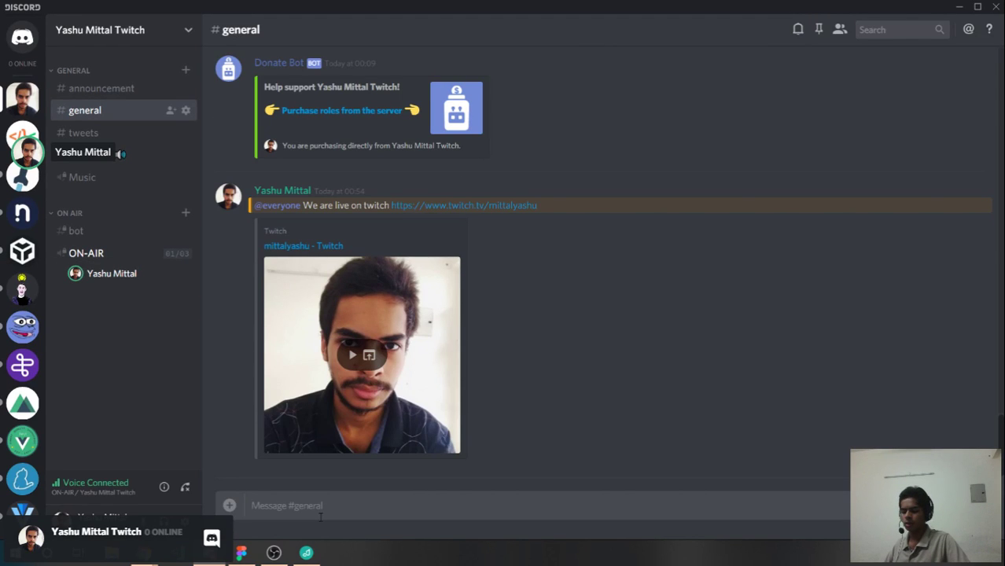
type("di")
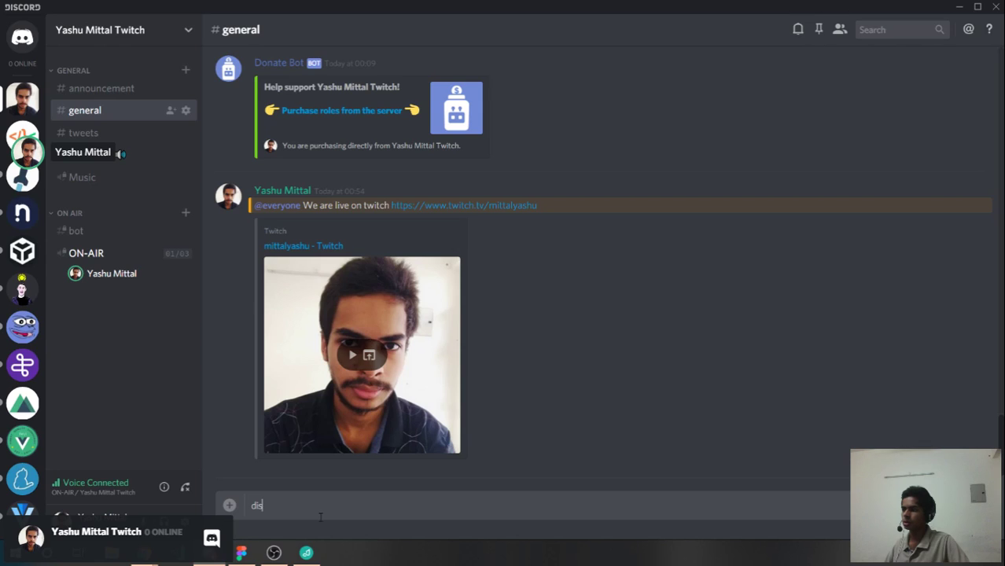
type("s")
key("BackSpace")
key("BackSpace")
key("BackSpace")
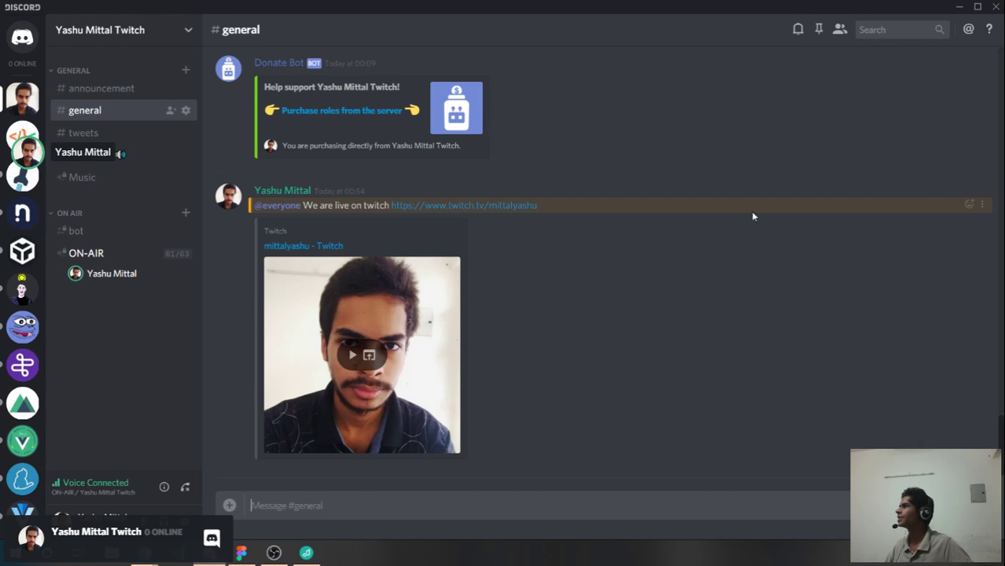
Check the server's member list, and post "donate" in the general channel before returning to Figma.
left_click(840, 32)
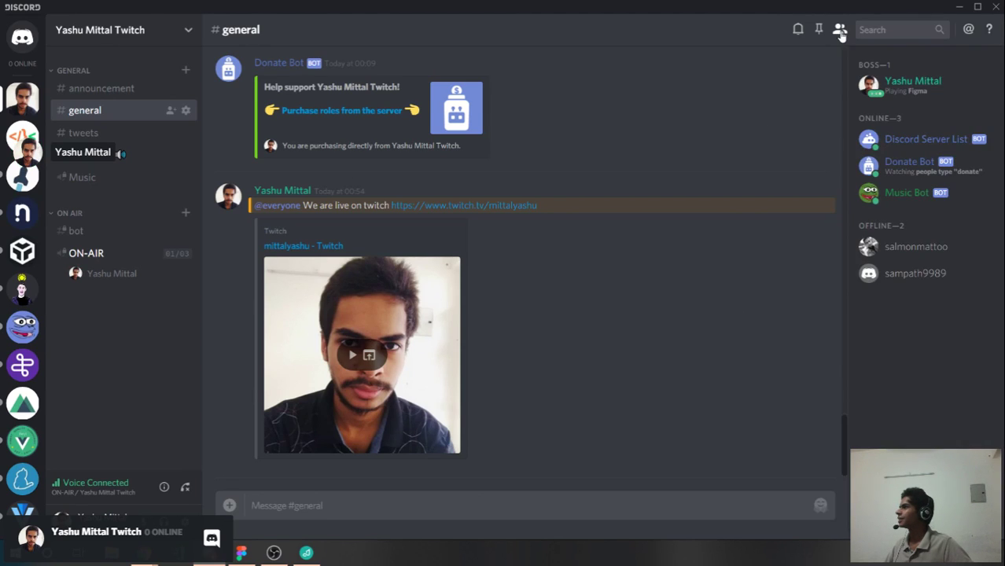
left_click(839, 31)
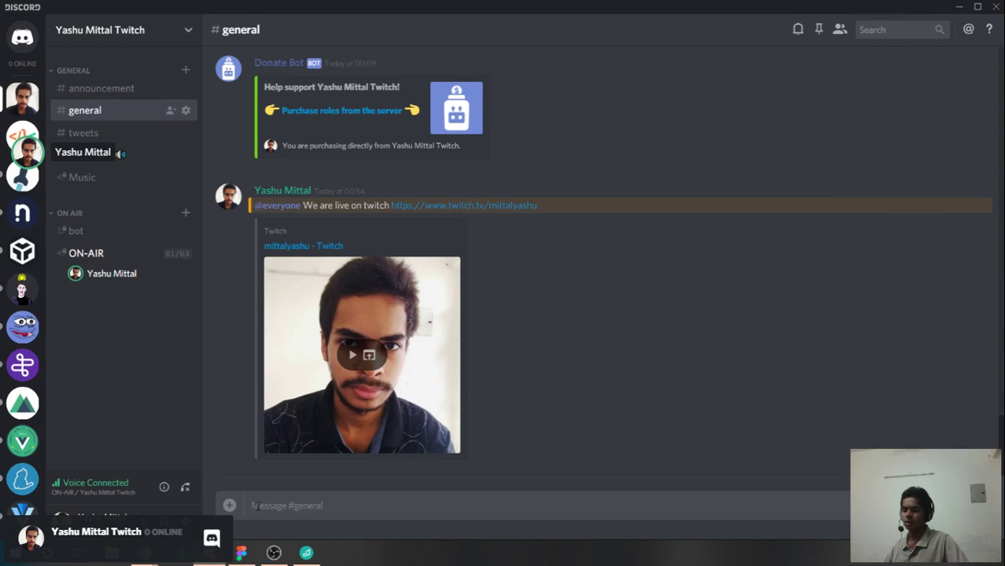
type("donate")
key("Return")
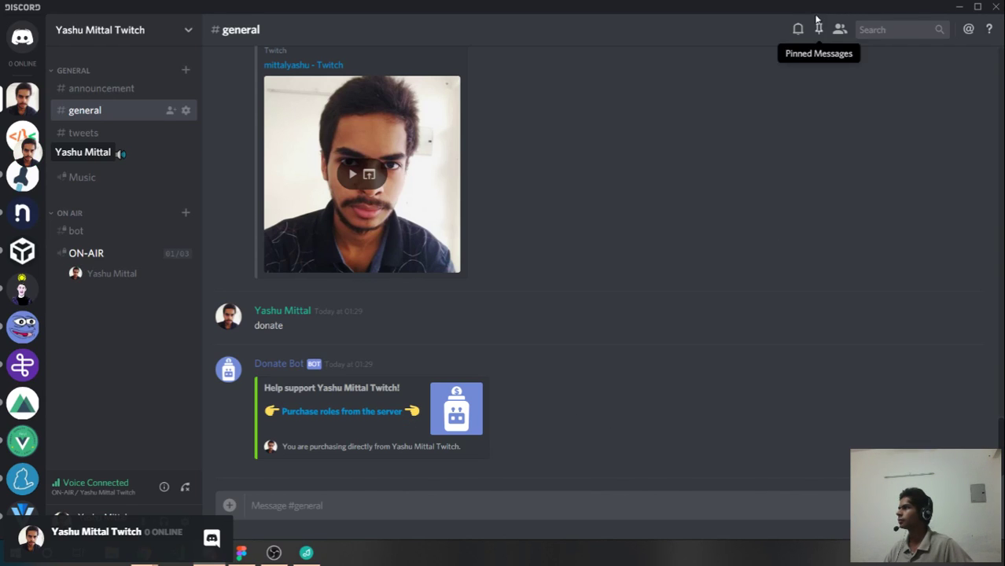
left_click(959, 6)
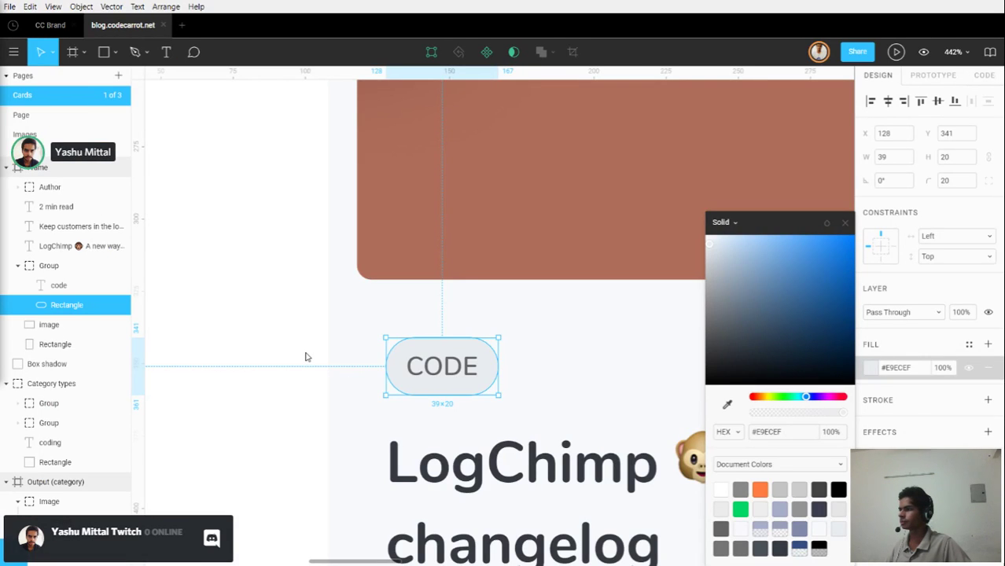
Lighten the CODE tag rectangle's fill to #EEF1F3 in the color picker.
left_click(307, 352)
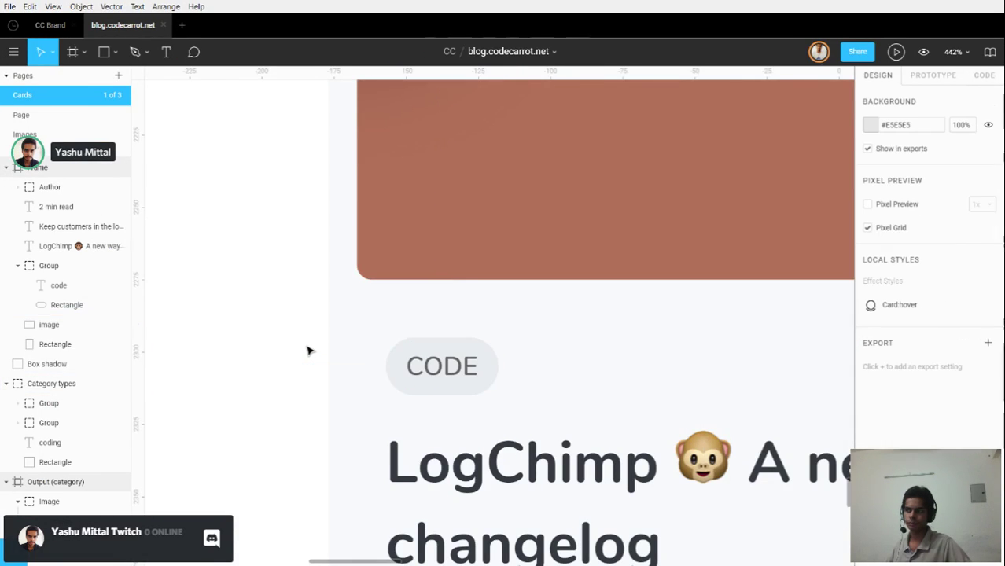
left_click(398, 374, "ctrl")
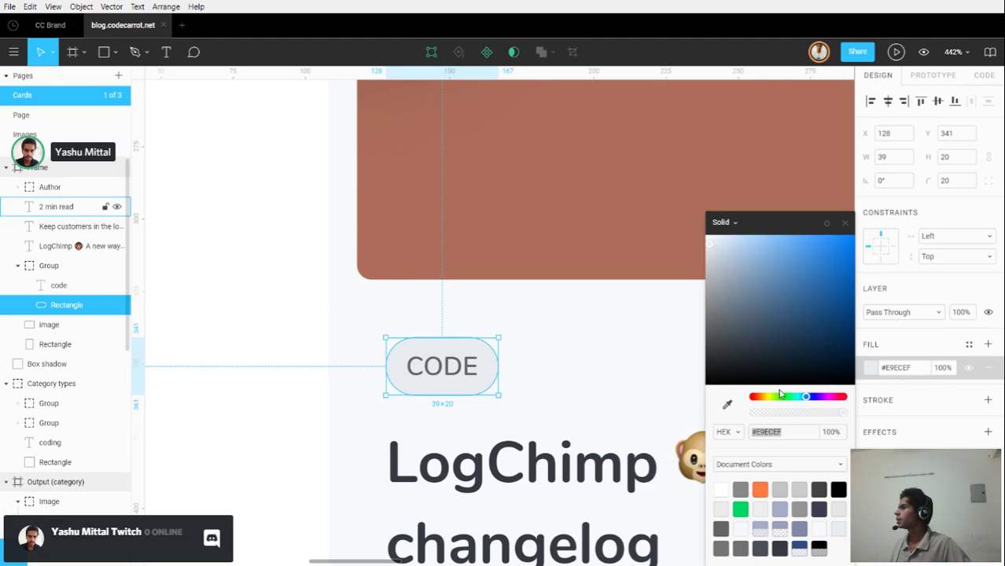
left_click(709, 247)
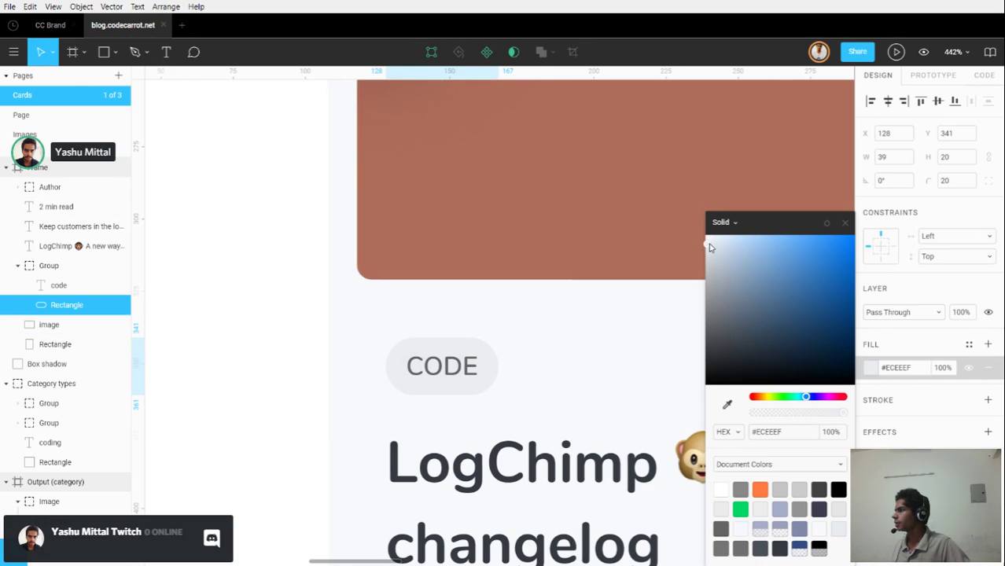
left_click_drag(708, 248, 710, 246)
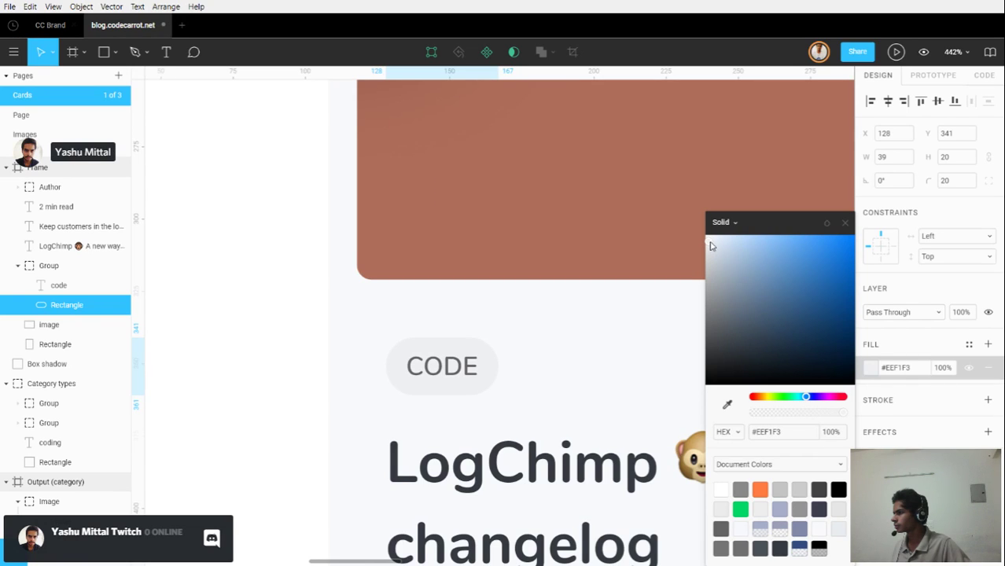
left_click(303, 401)
Compare the whole card with its background rectangle hidden and shown, leaving the rectangle visible.
scroll(307, 418, "down", 5)
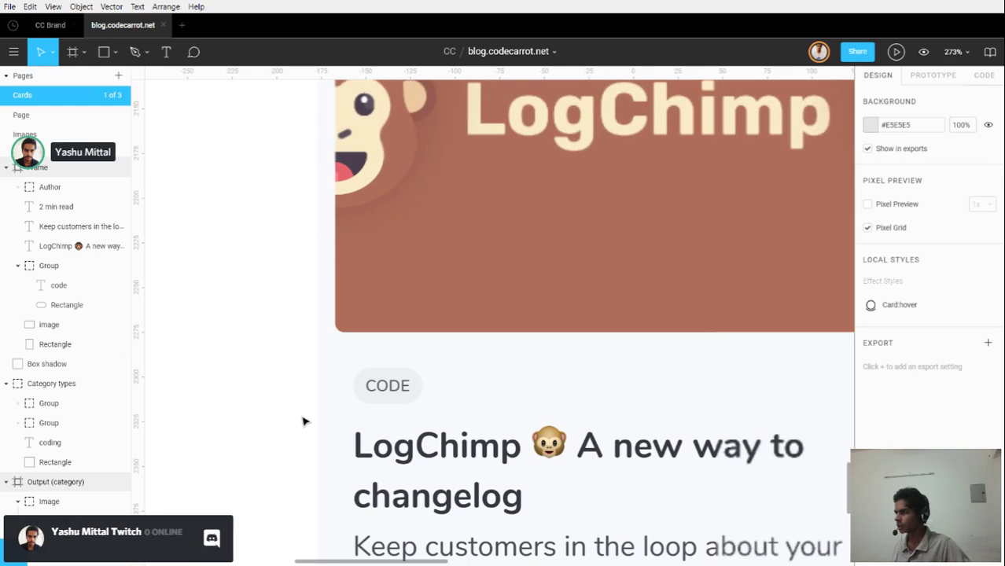
scroll(311, 432, "down", 3)
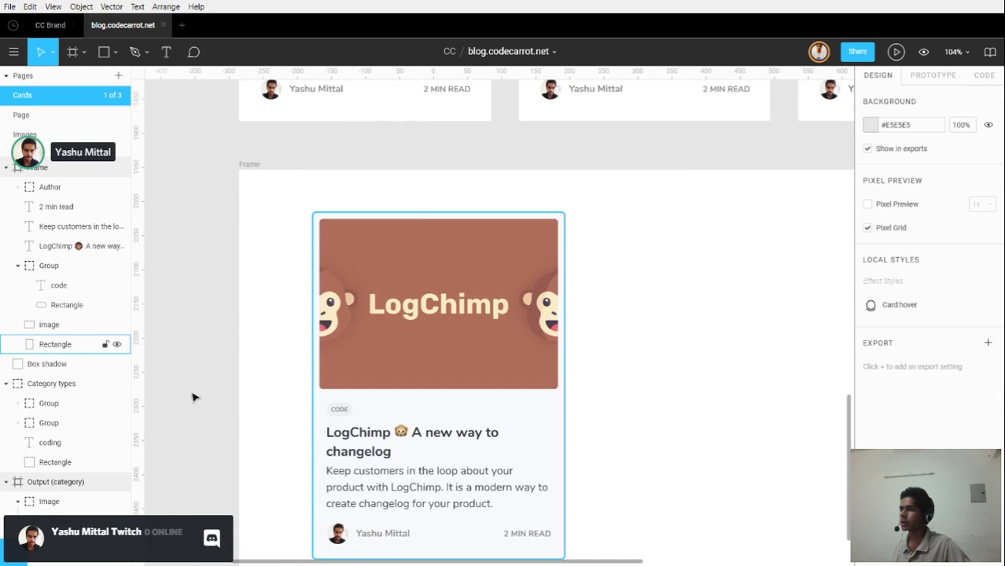
left_click(117, 344)
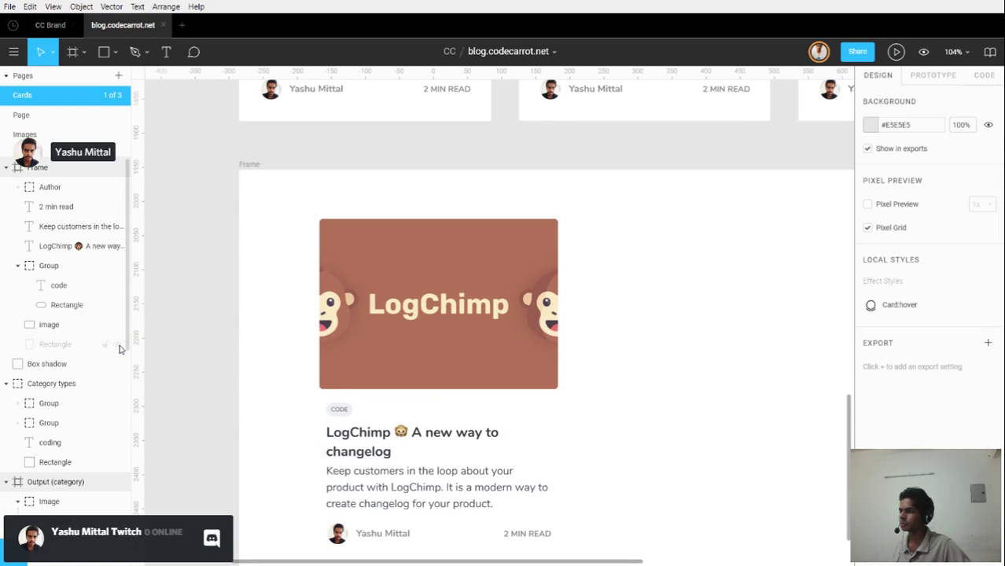
left_click(118, 345)
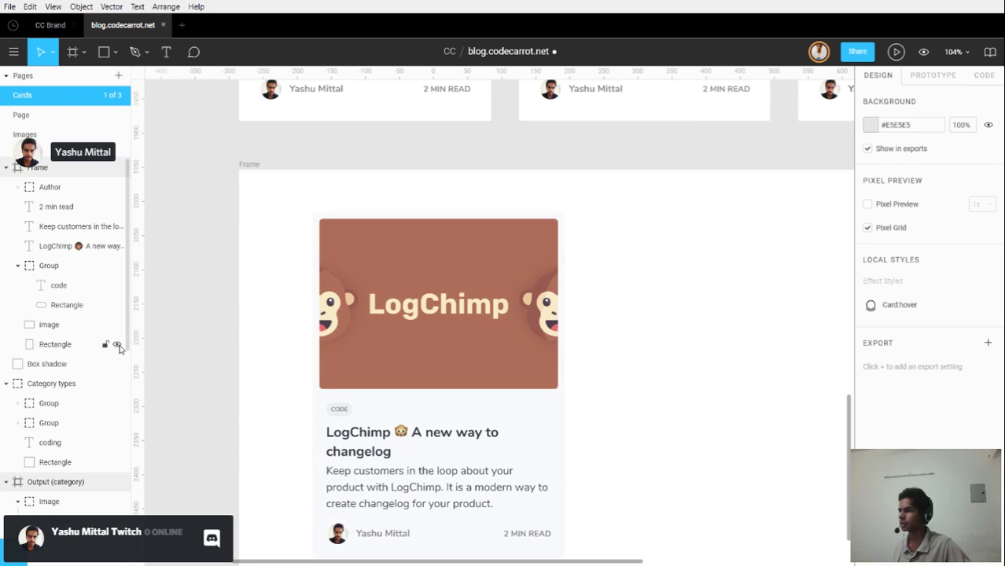
left_click(118, 345)
left_click(118, 345)
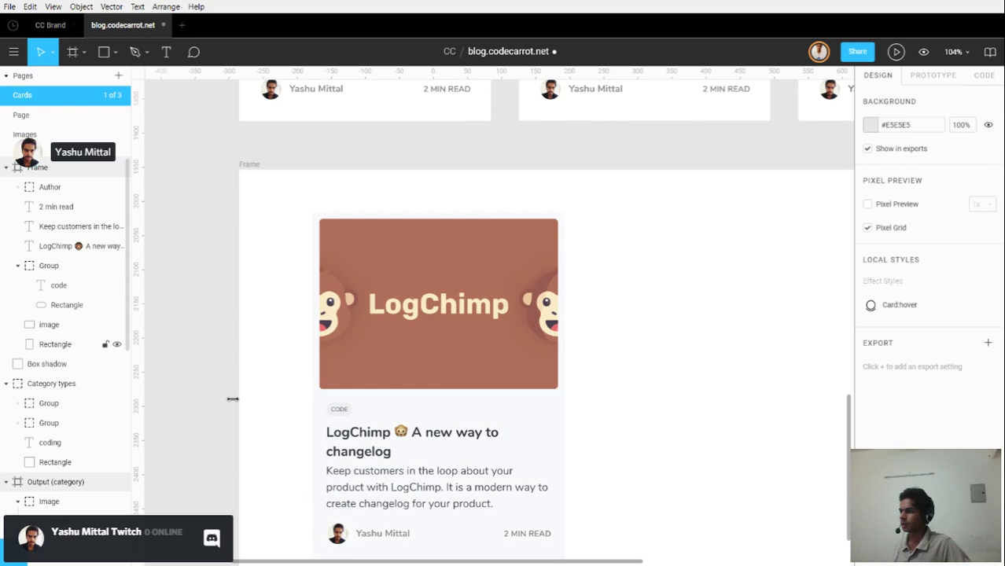
Examine how the CODE tag's label and lighter fill read against the card, both close up and beside the title and description.
scroll(318, 432, "up", 3)
scroll(338, 400, "up", 3)
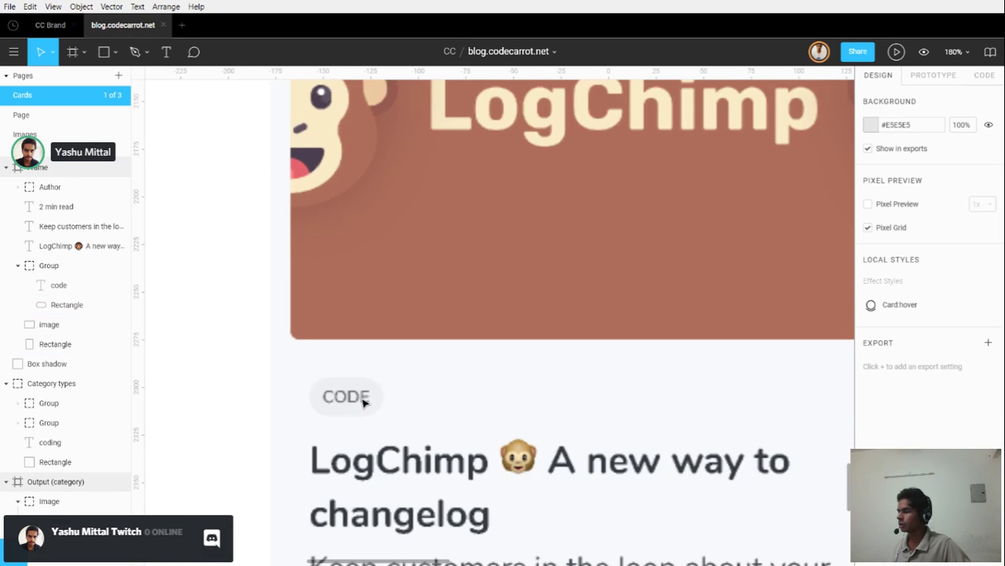
scroll(336, 401, "up", 8)
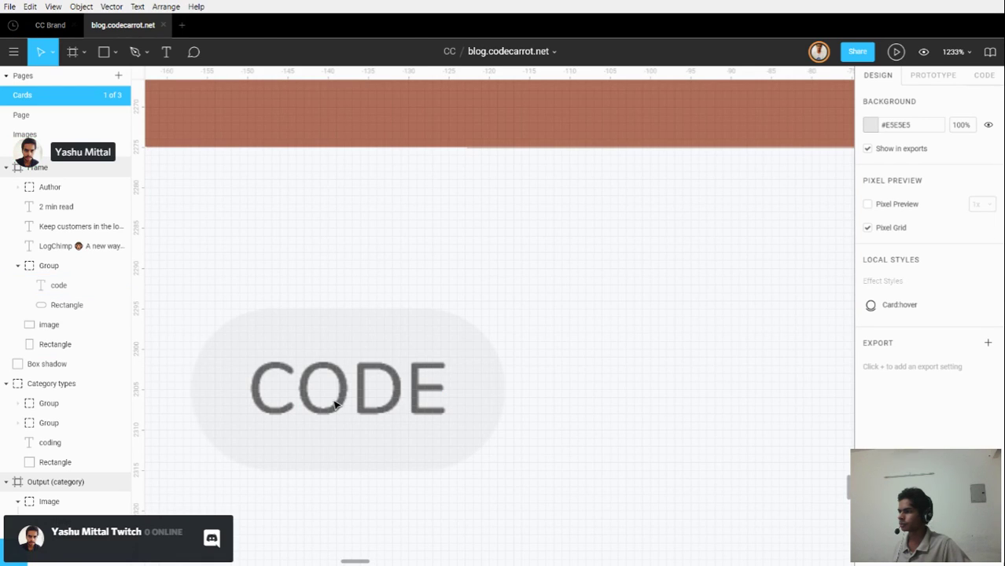
left_click(332, 403)
scroll(332, 401, "down", 5)
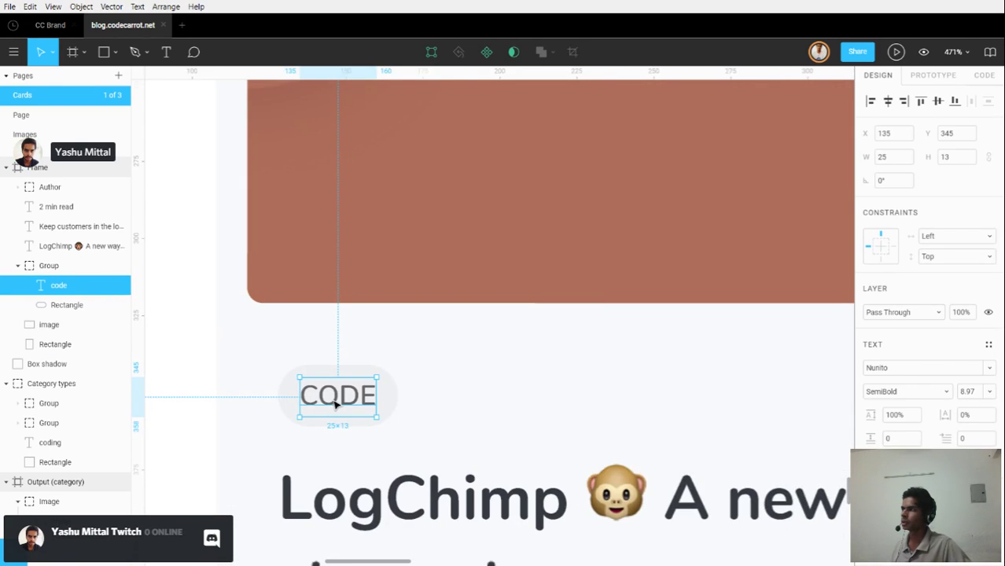
left_click(198, 375)
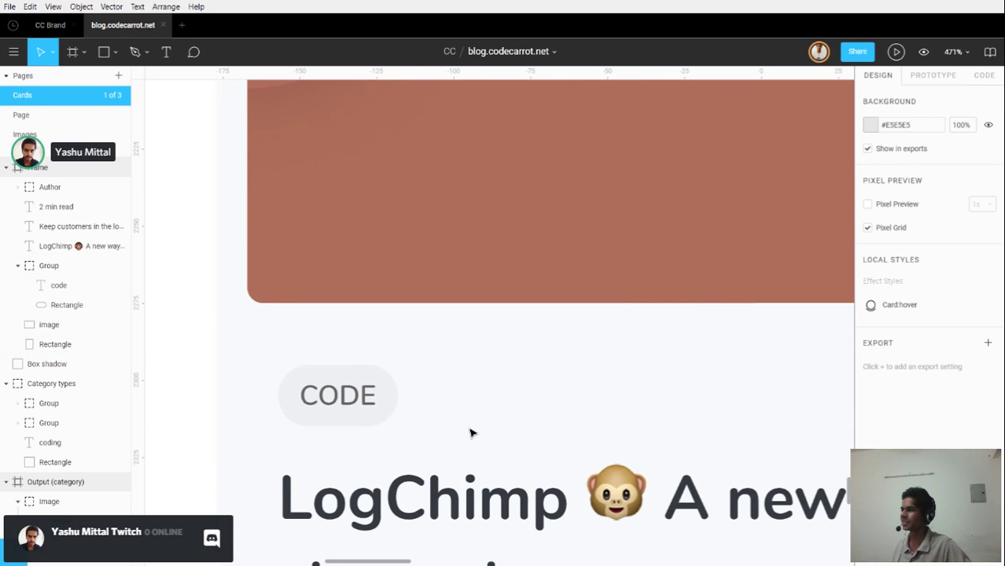
scroll(476, 346, "down", 3)
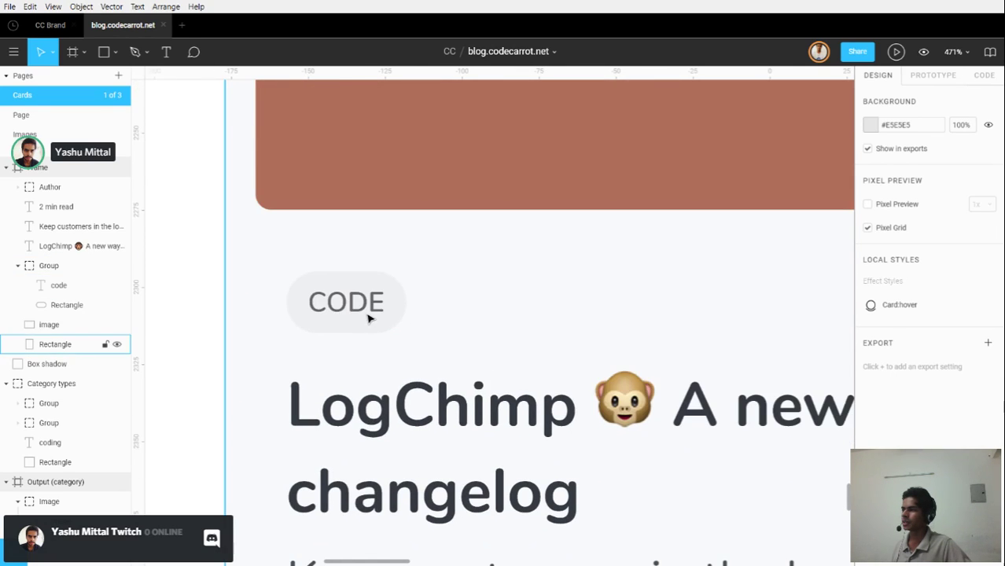
scroll(368, 318, "down", 3, "ctrl")
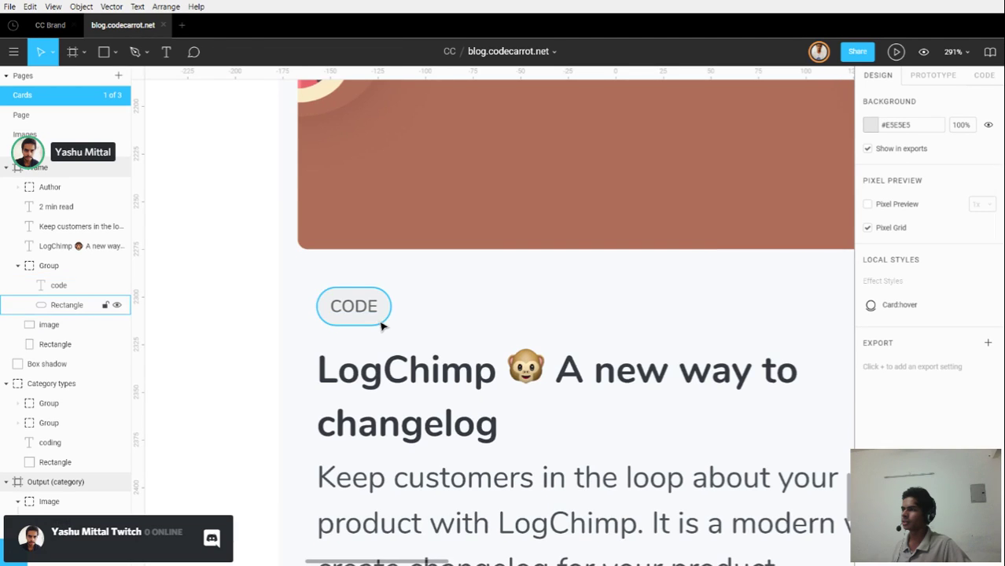
scroll(421, 336, "up", 3, "ctrl")
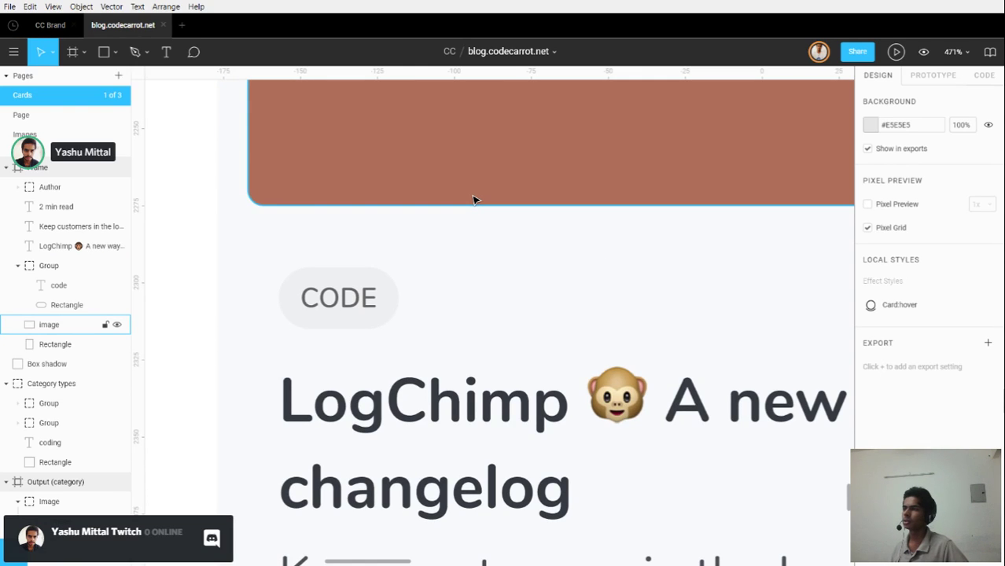
scroll(375, 306, "down", 3)
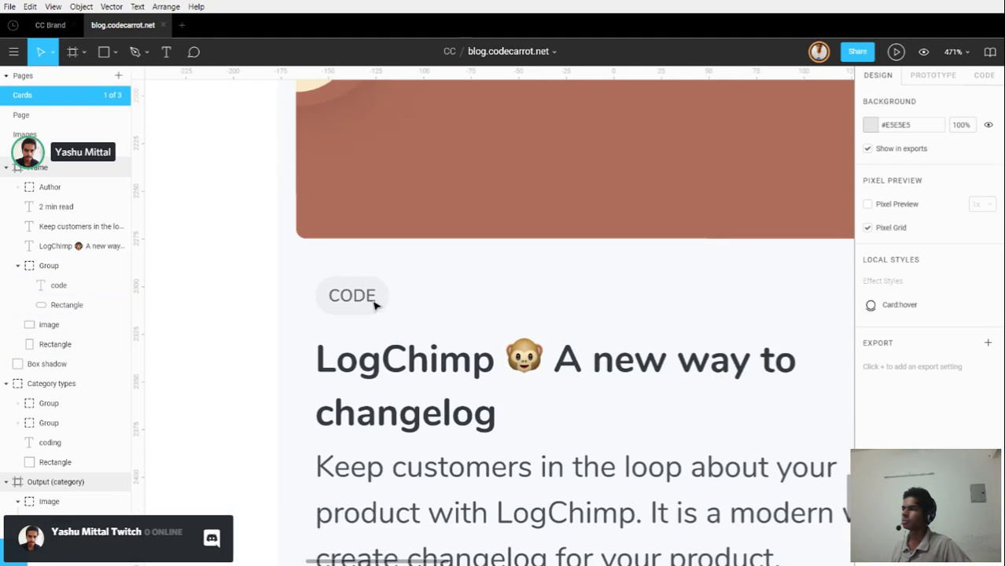
scroll(343, 299, "up", 2)
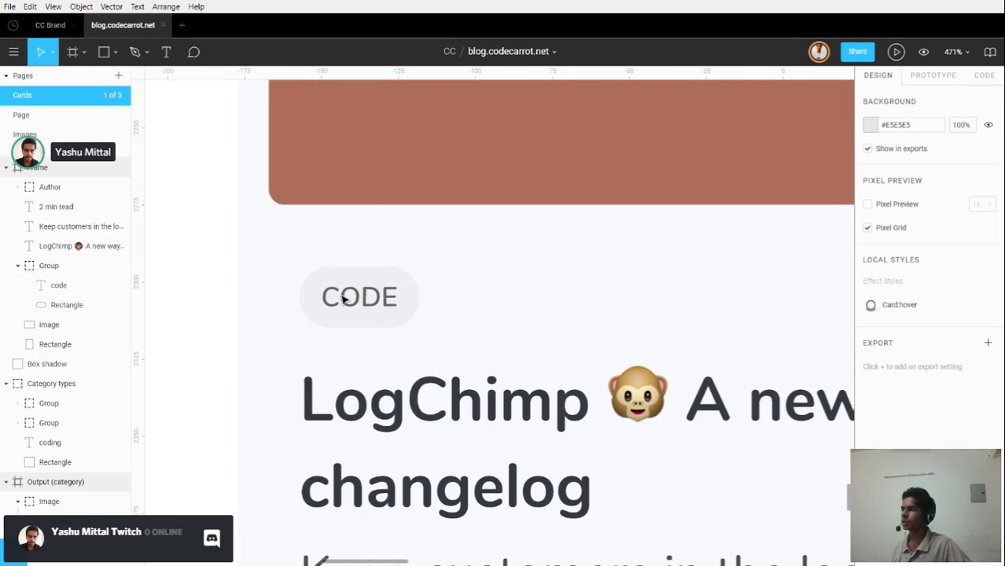
scroll(343, 299, "down", 3)
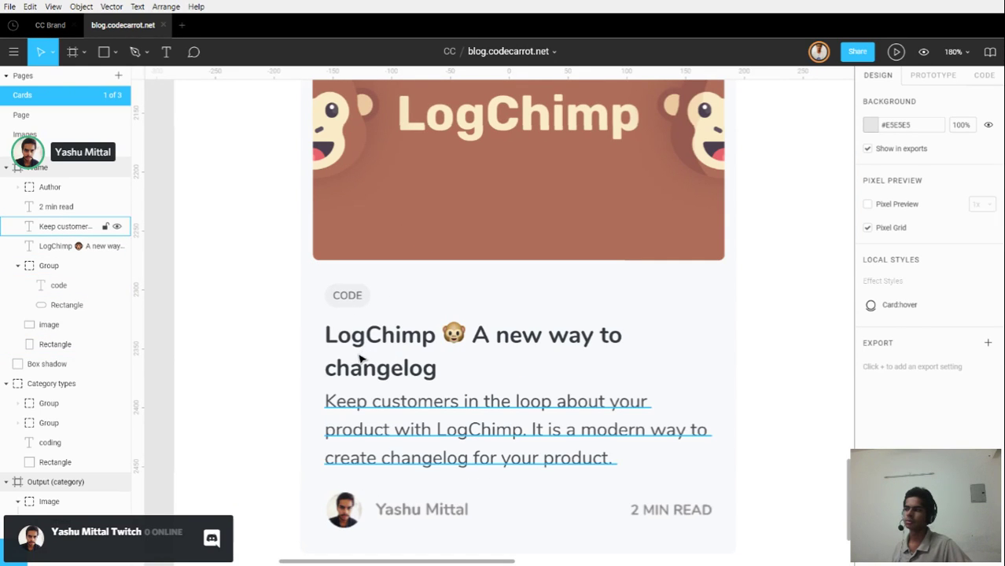
scroll(336, 276, "up", 2)
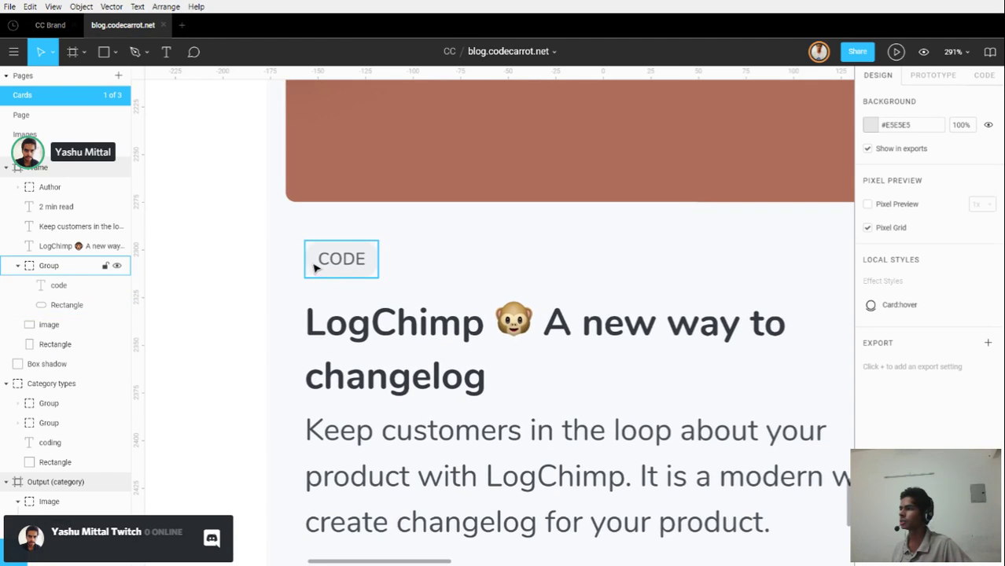
Try the blue-grey 500 color #ADB5BD from the CC Brand file on the CODE label and view it on the card.
scroll(337, 265, "up", 3)
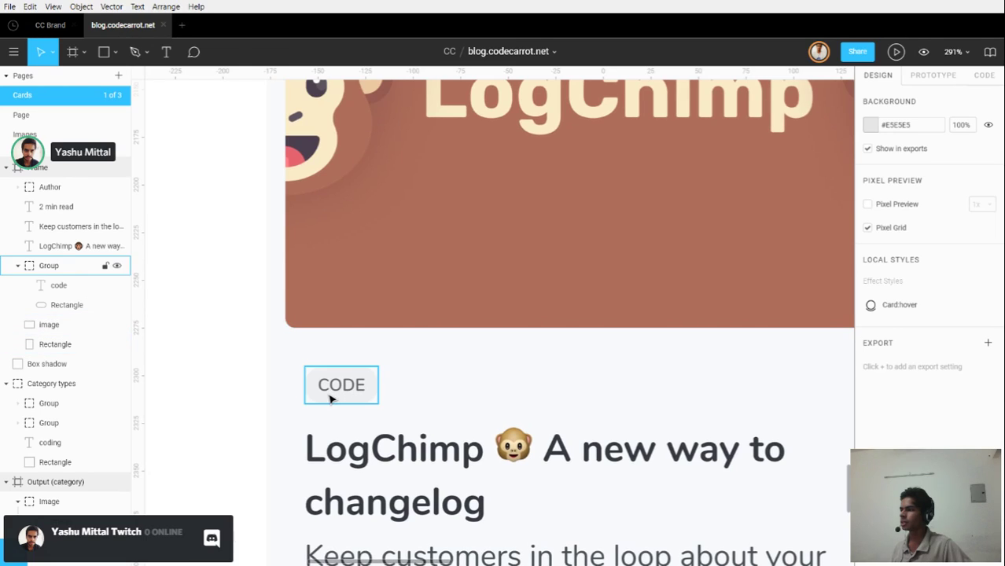
scroll(331, 397, "up", 5)
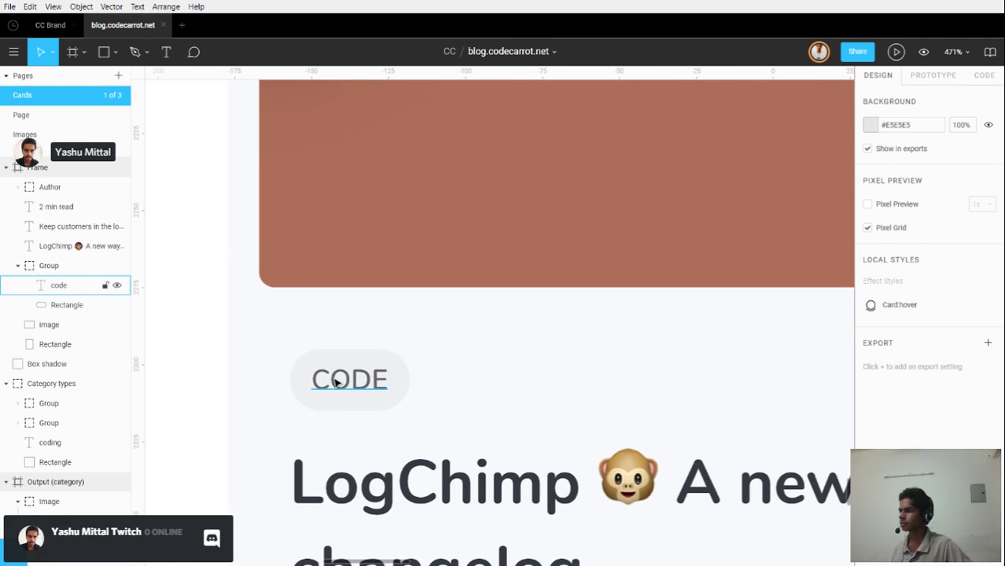
left_click(336, 382)
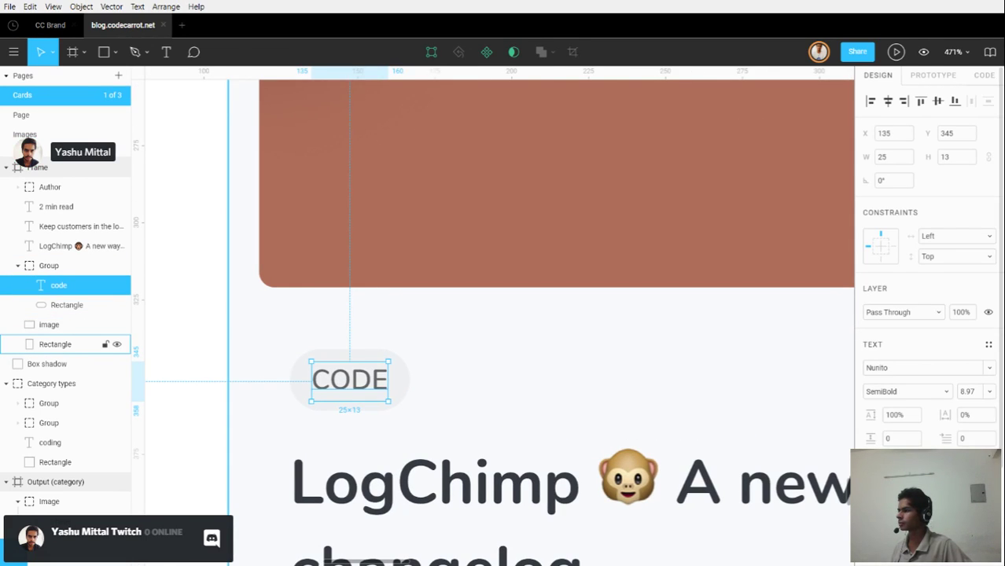
scroll(639, 415, "down", 2)
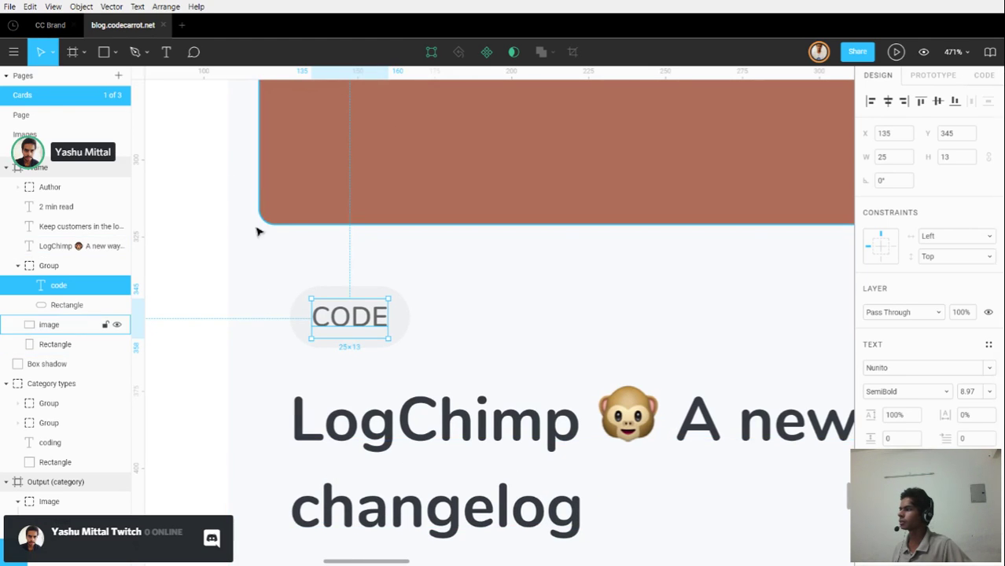
left_click(49, 24)
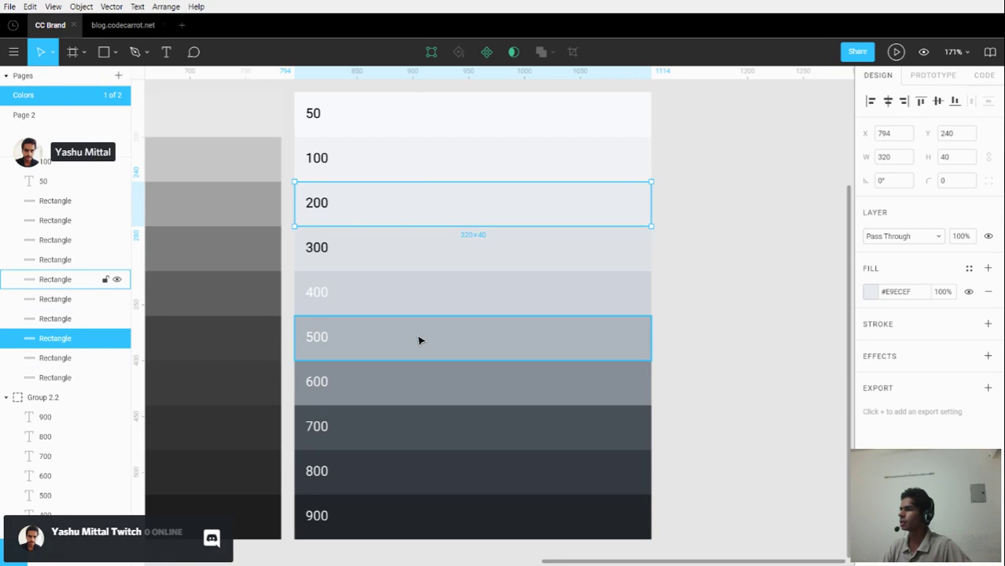
left_click(422, 342)
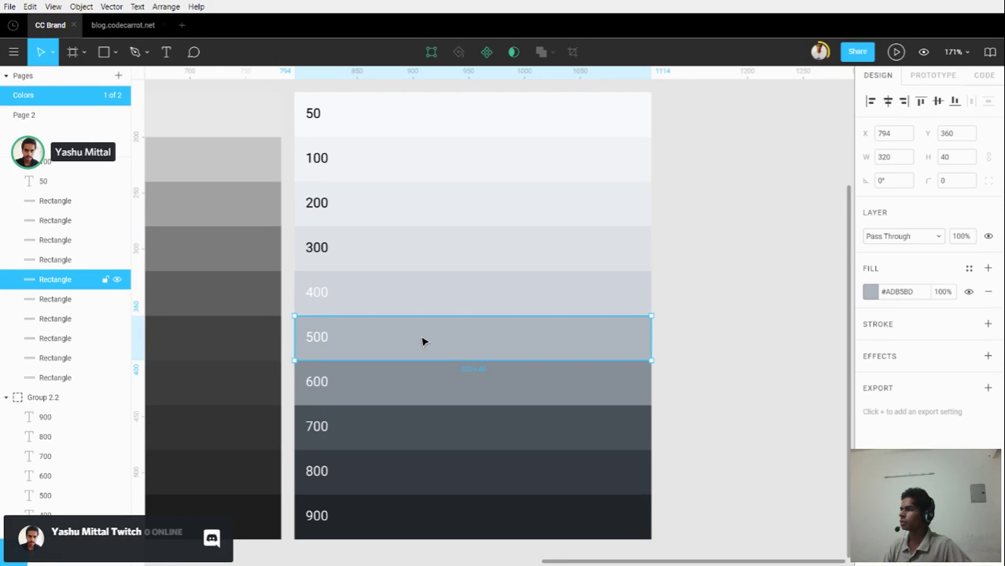
left_click(905, 293)
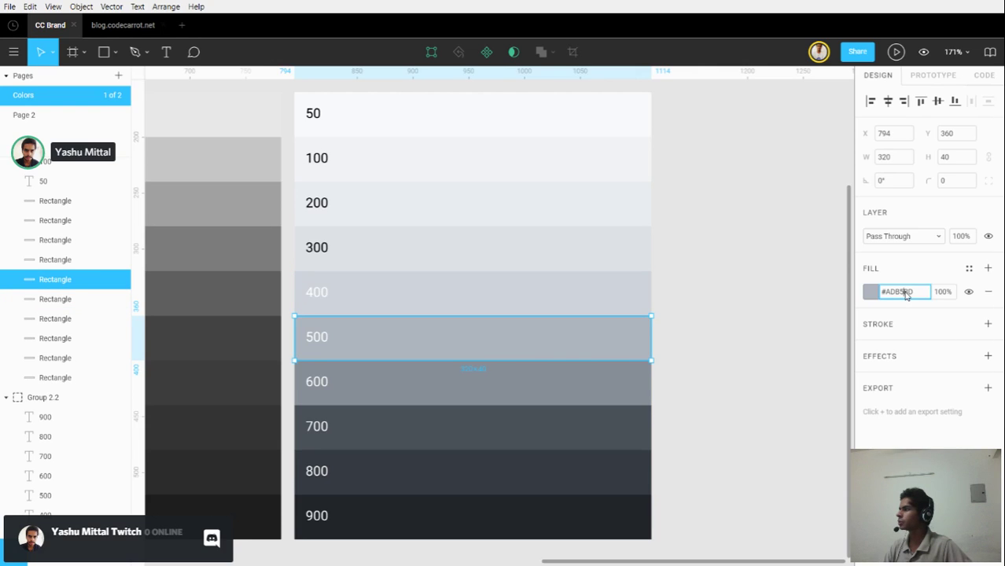
left_click(123, 25)
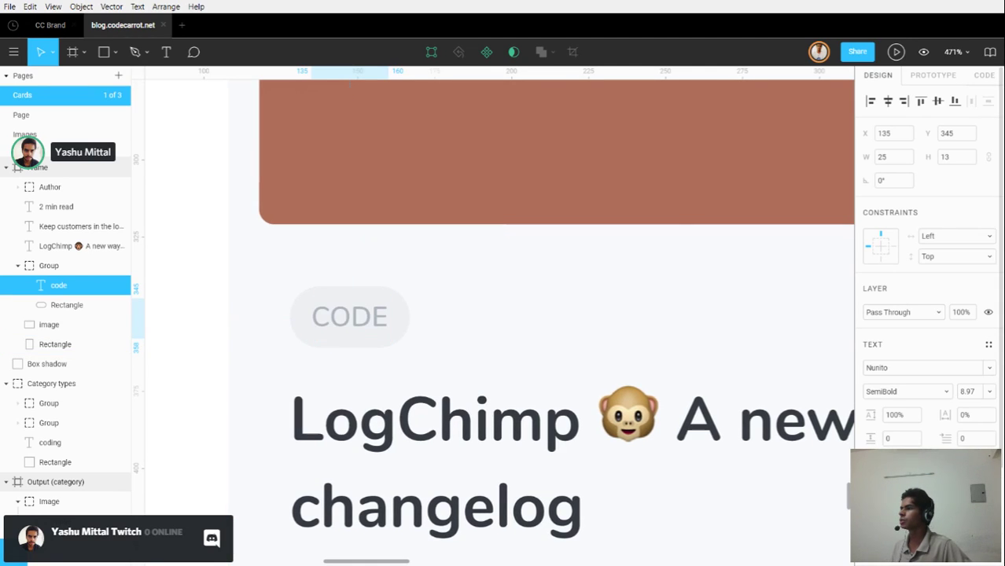
left_click(199, 330)
scroll(290, 345, "down", 5, "ctrl")
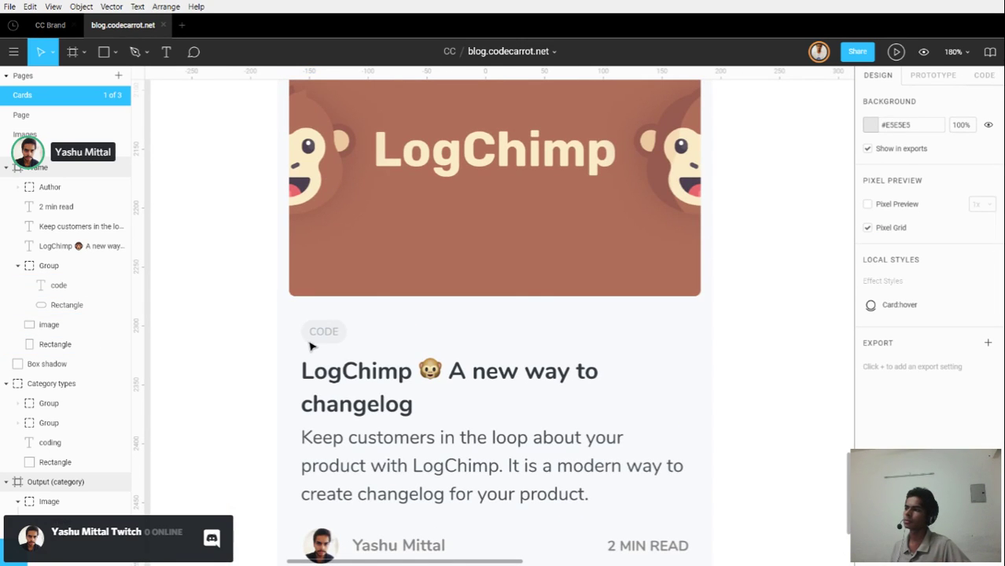
scroll(256, 331, "down", 3)
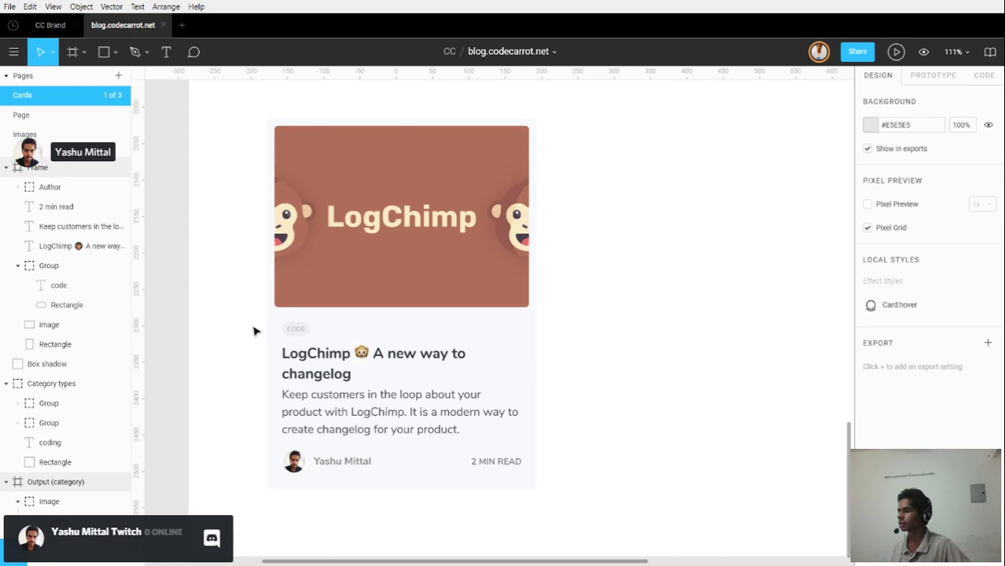
Recolor the CODE label with the blue-grey 600 color #868E96 from the CC Brand file and view the whole card.
scroll(255, 331, "up", 5)
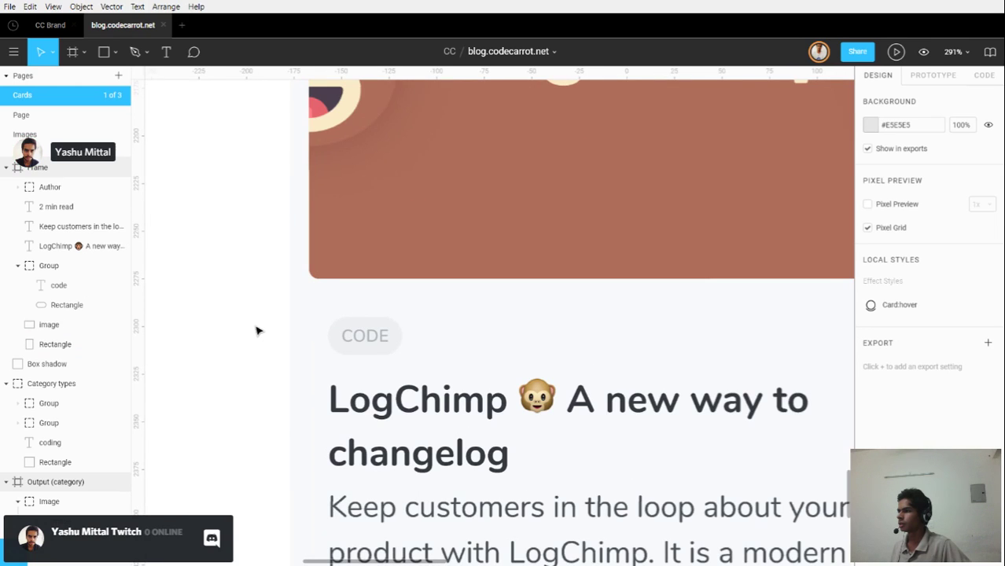
left_click(367, 343)
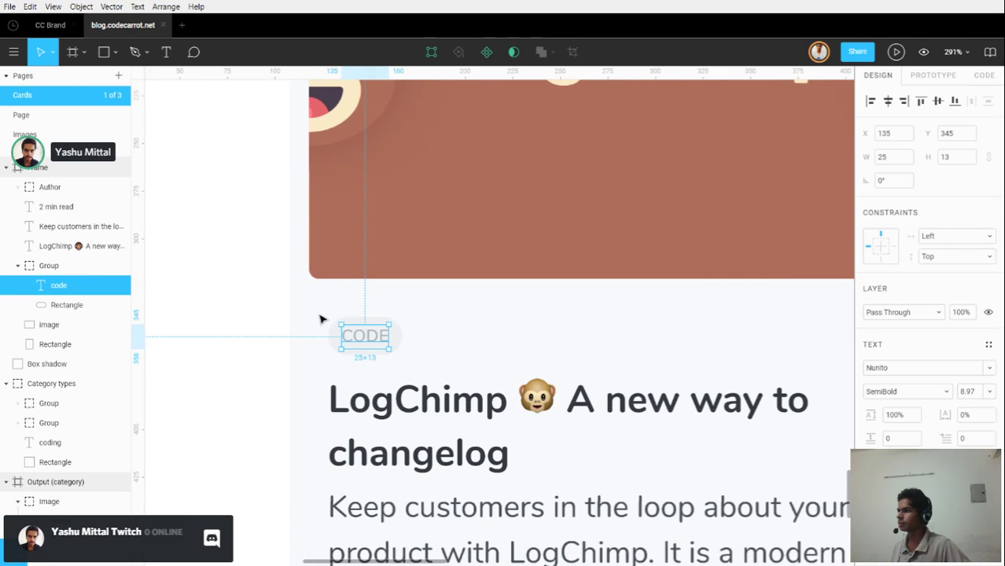
left_click(50, 25)
left_click(452, 379)
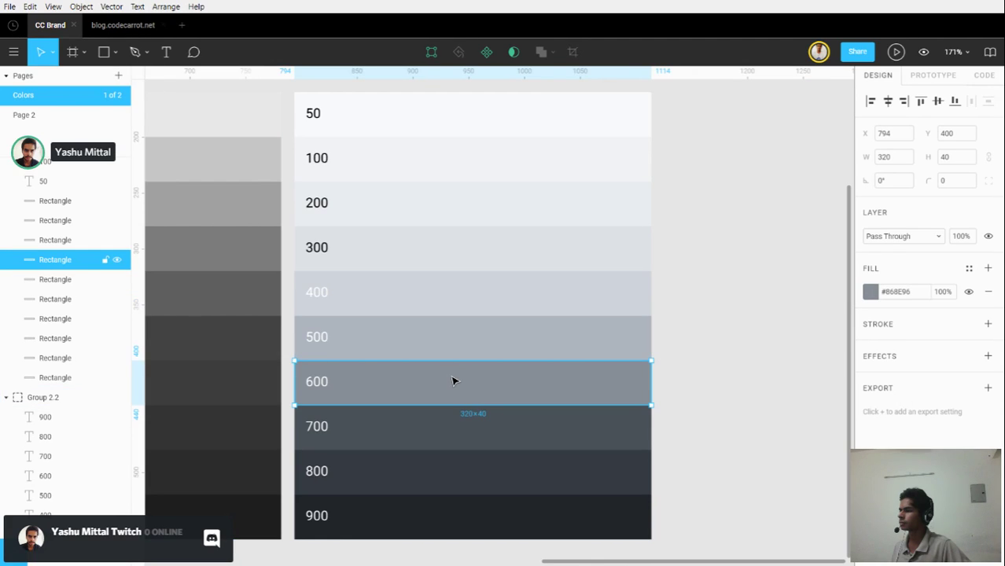
left_click(896, 292)
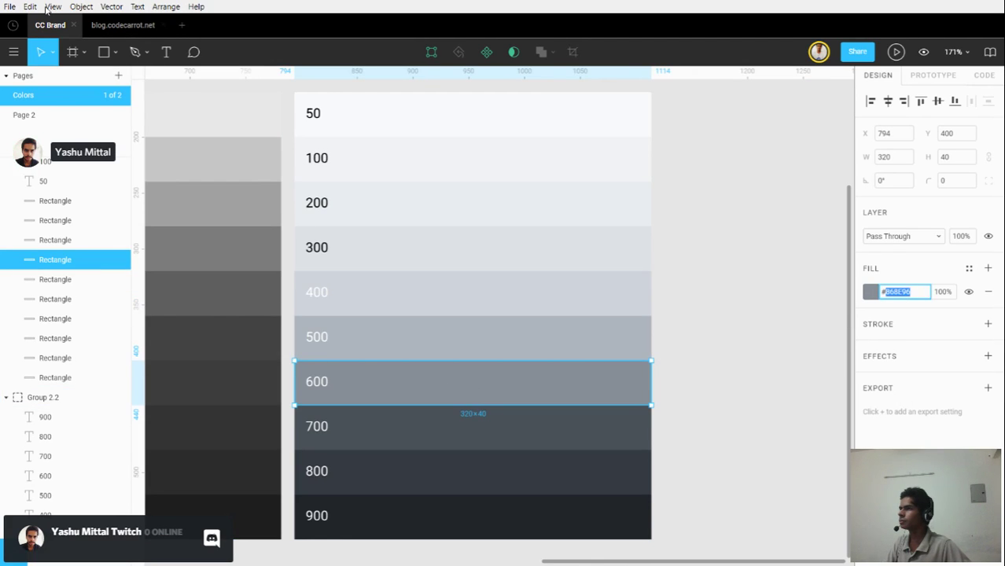
left_click(113, 28)
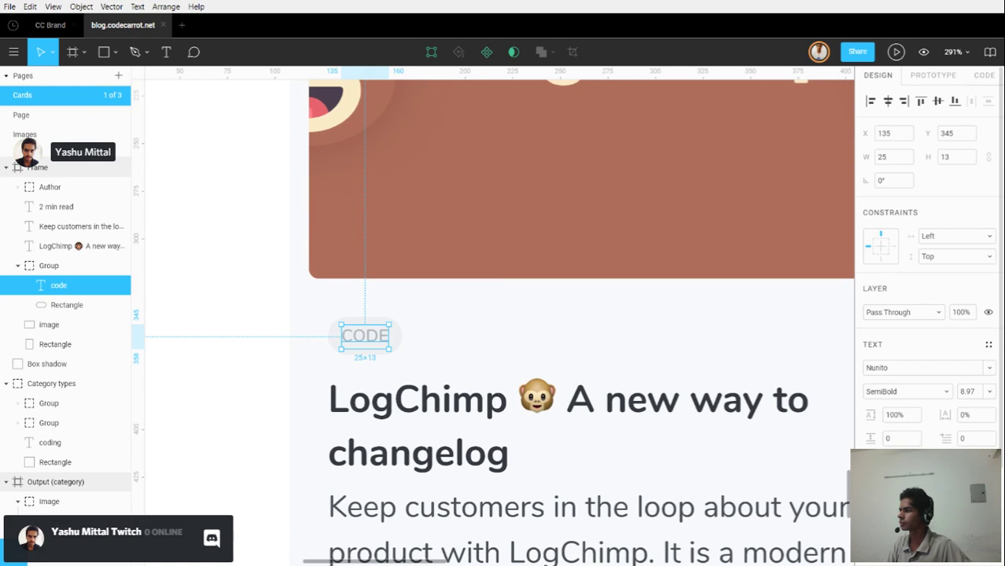
left_click(236, 377)
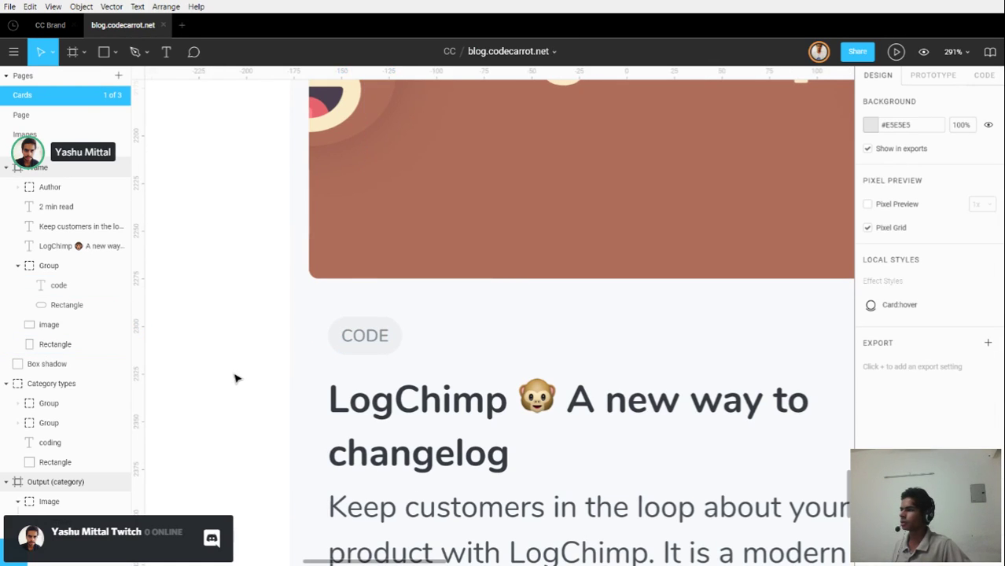
scroll(234, 379, "down", 3)
scroll(234, 379, "down", 2)
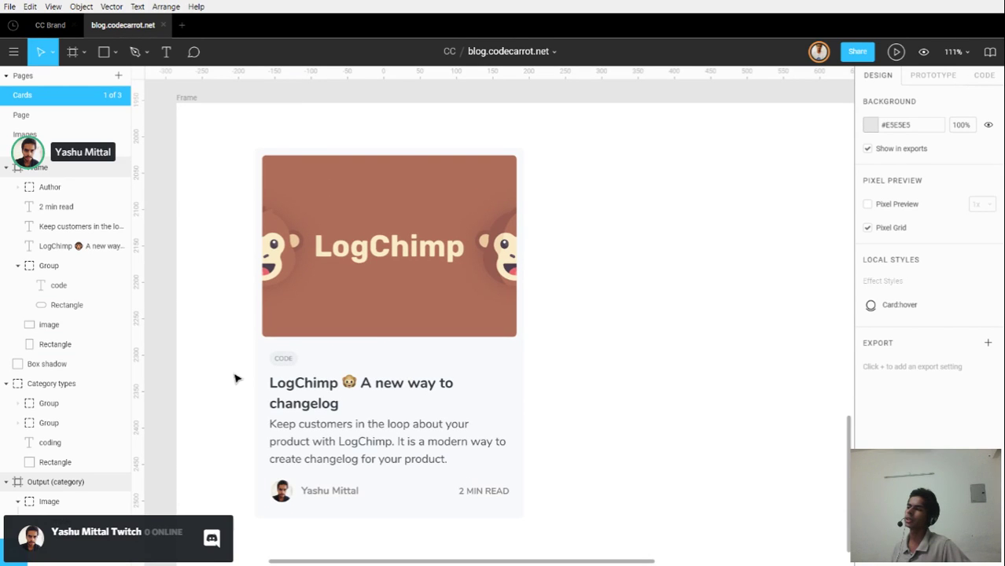
scroll(315, 389, "down", 2)
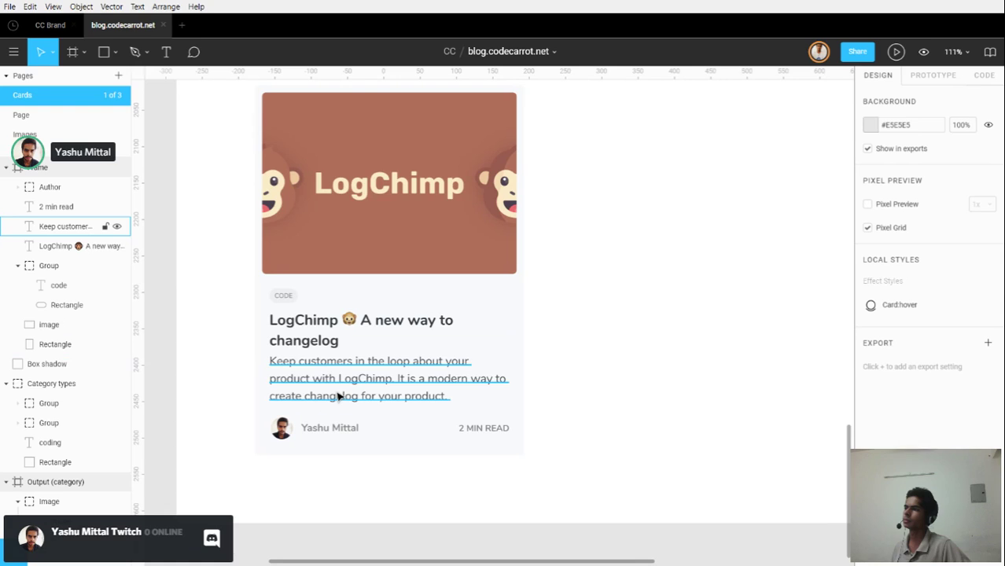
Inspect the text settings of the card's description, CODE label and author name.
left_click(298, 380)
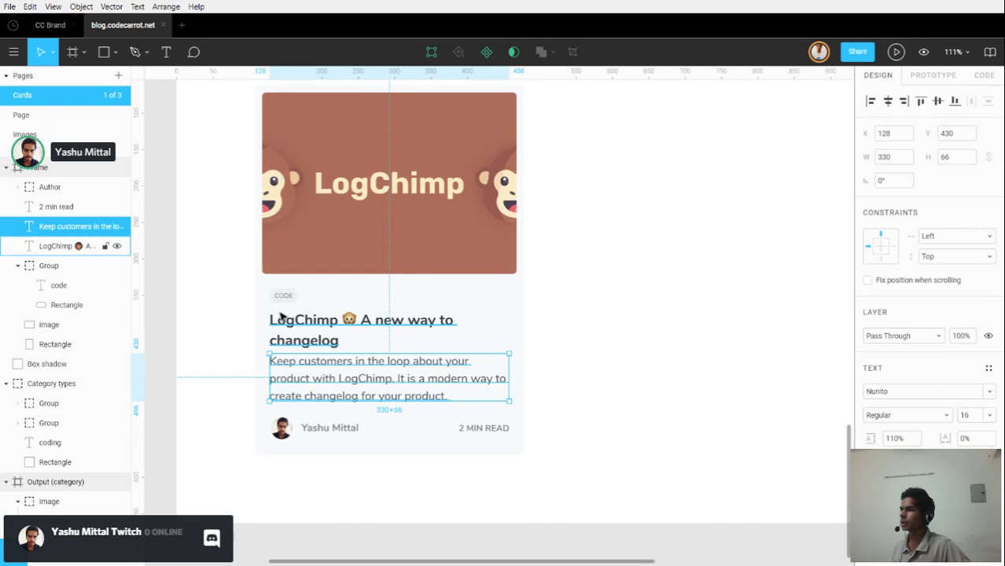
scroll(278, 316, "up", 5)
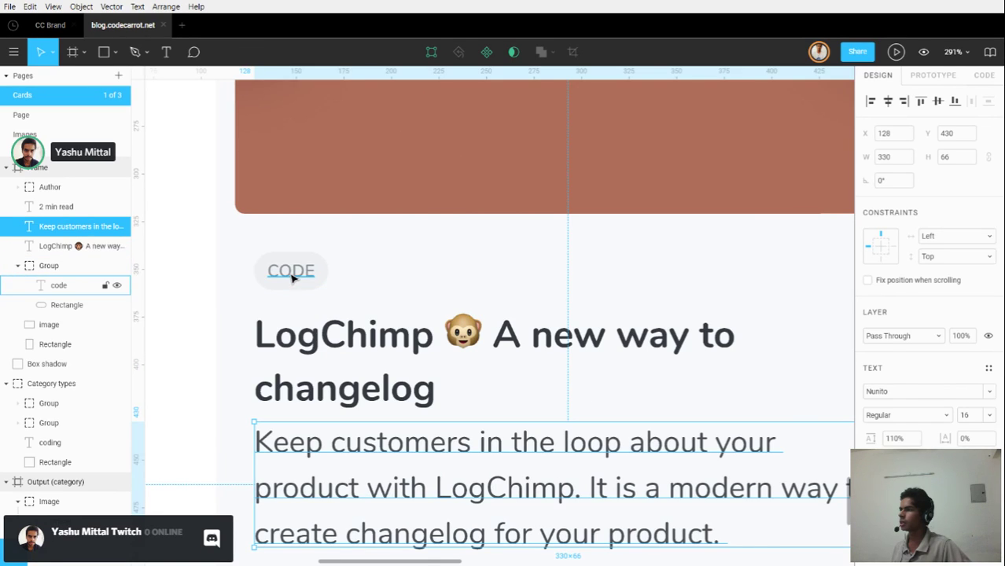
left_click(63, 286)
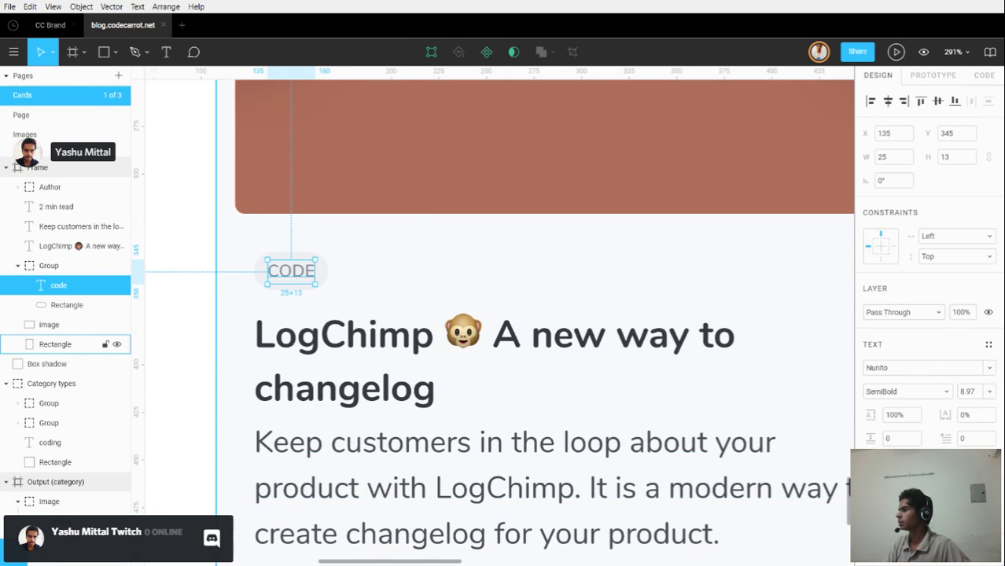
scroll(463, 407, "down", 5)
double_click(438, 440)
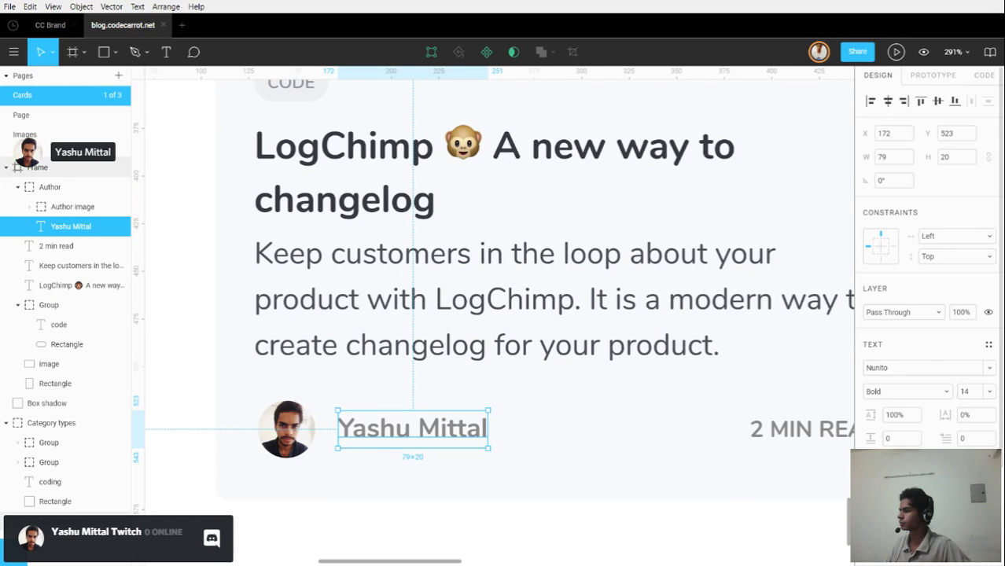
key("Escape")
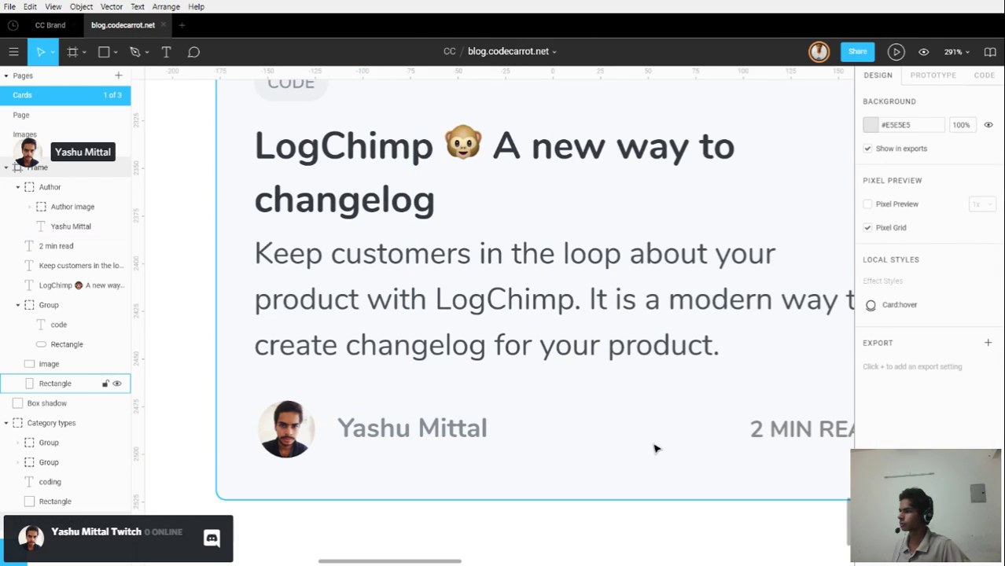
Try the Regular font weight on the author name at the foot of the card.
left_click(406, 437)
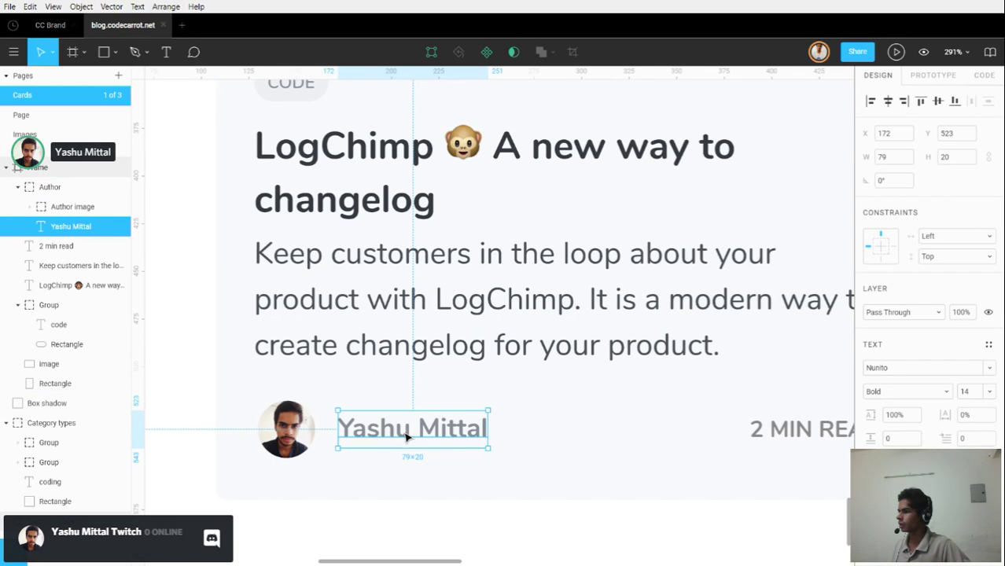
left_click(895, 391)
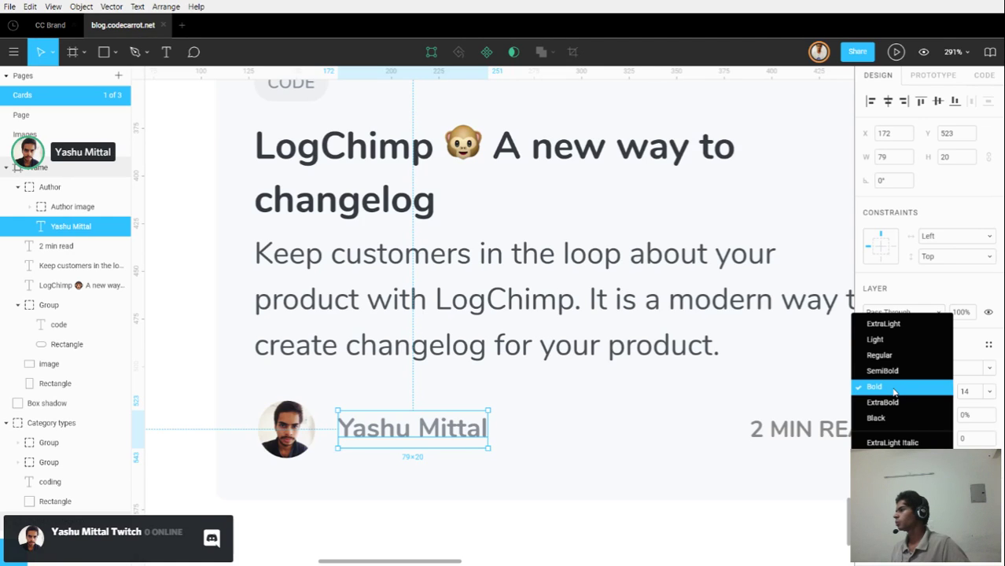
left_click(889, 357)
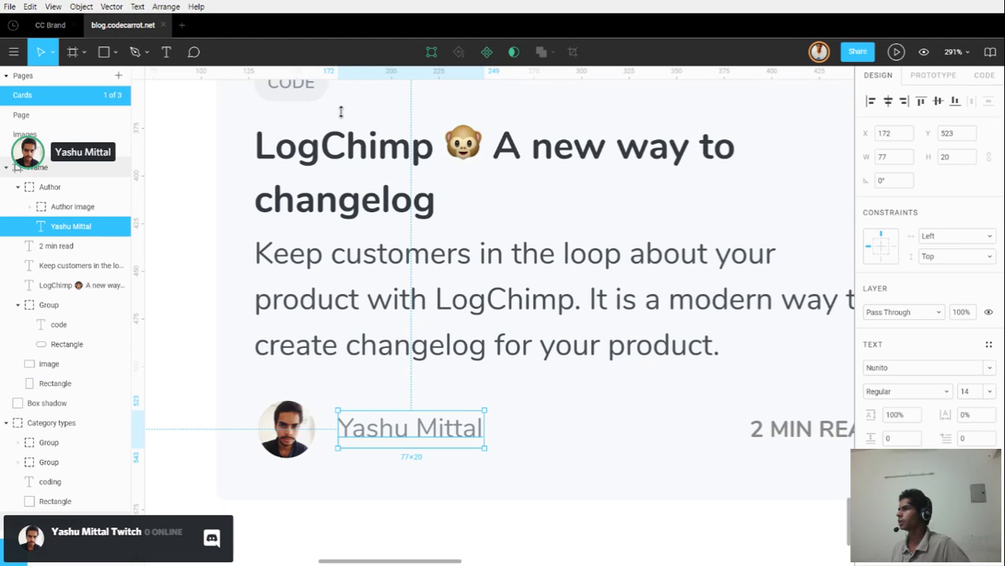
Set the font weight of the 2 MIN READ text to SemiBold.
left_click(771, 429)
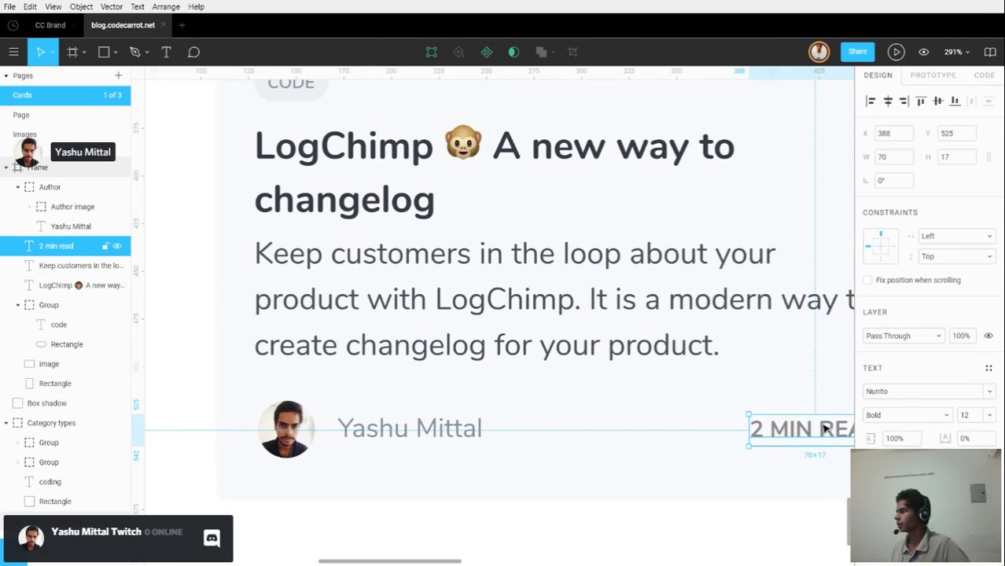
left_click(890, 415)
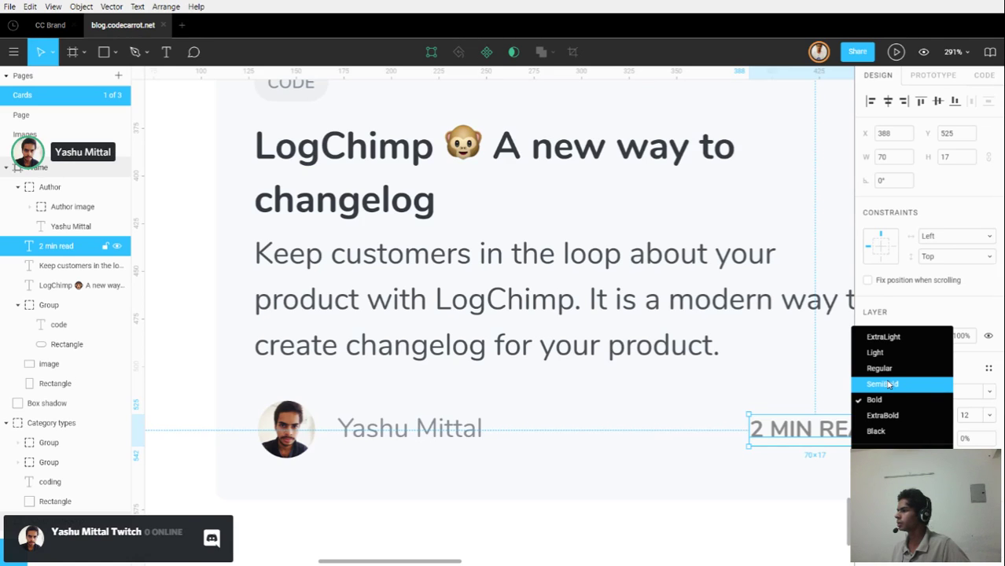
left_click(883, 384)
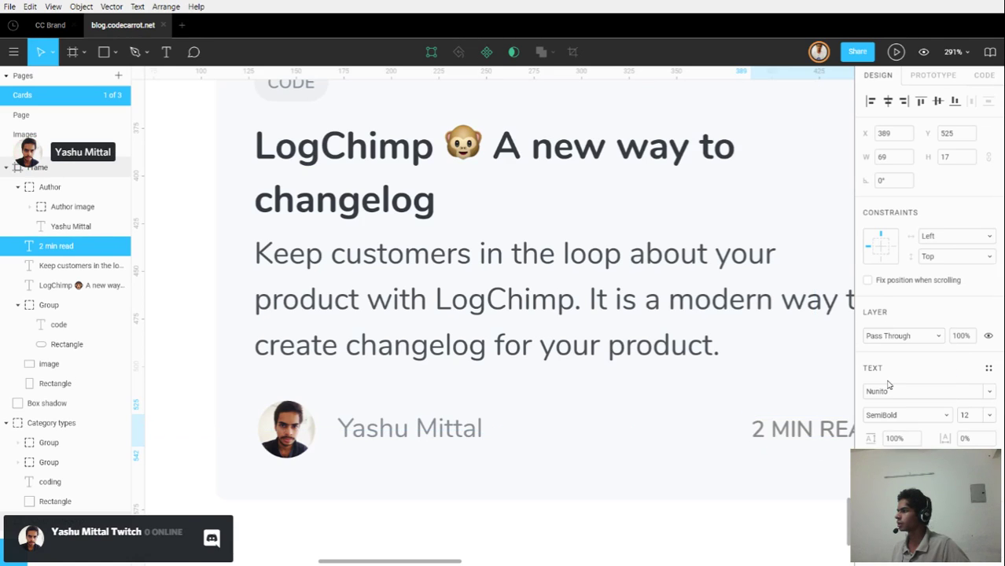
Set the author name's font weight to SemiBold, matching the reading-time text, and check the footer on the whole card.
left_click(408, 444)
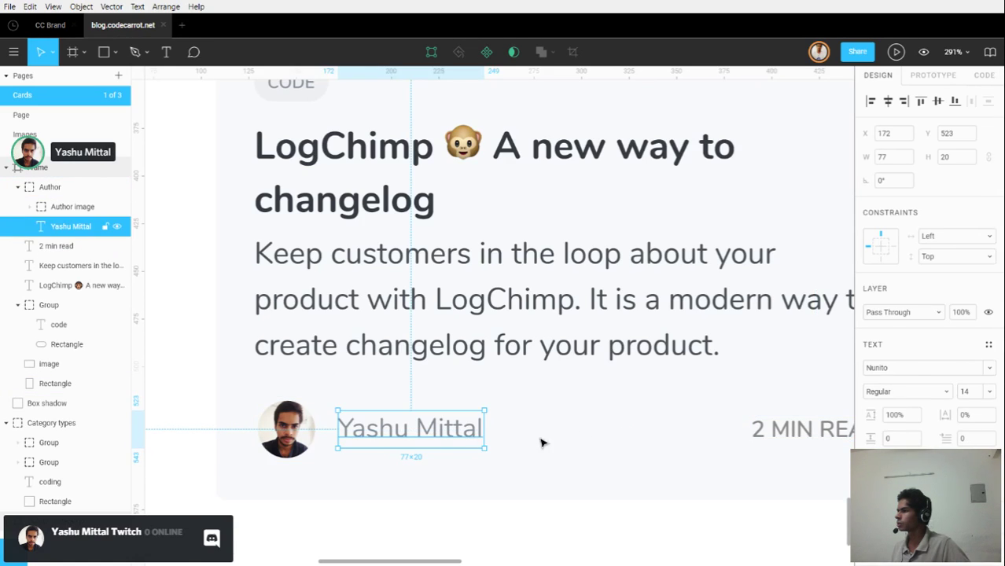
left_click(891, 398)
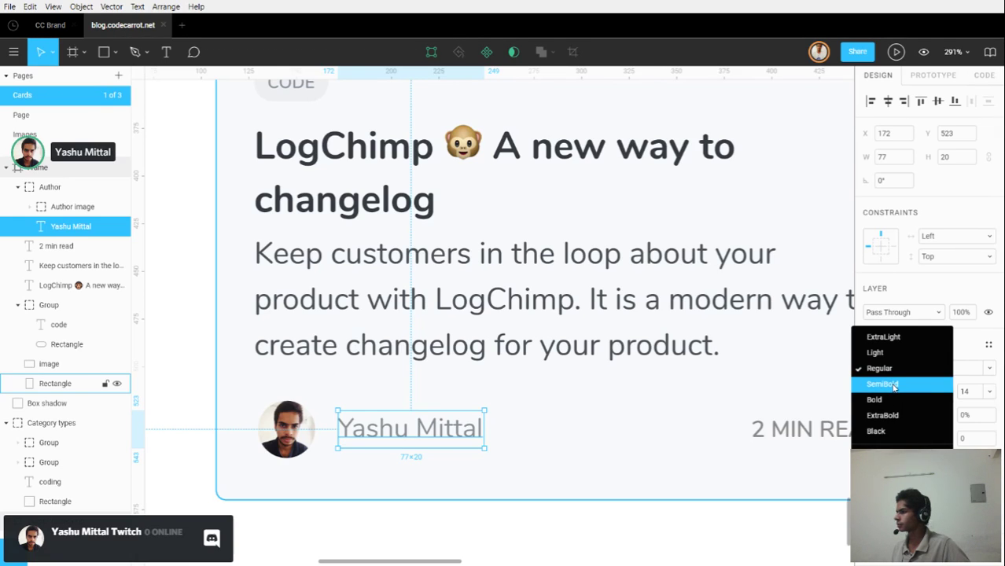
left_click(891, 385)
left_click(796, 431)
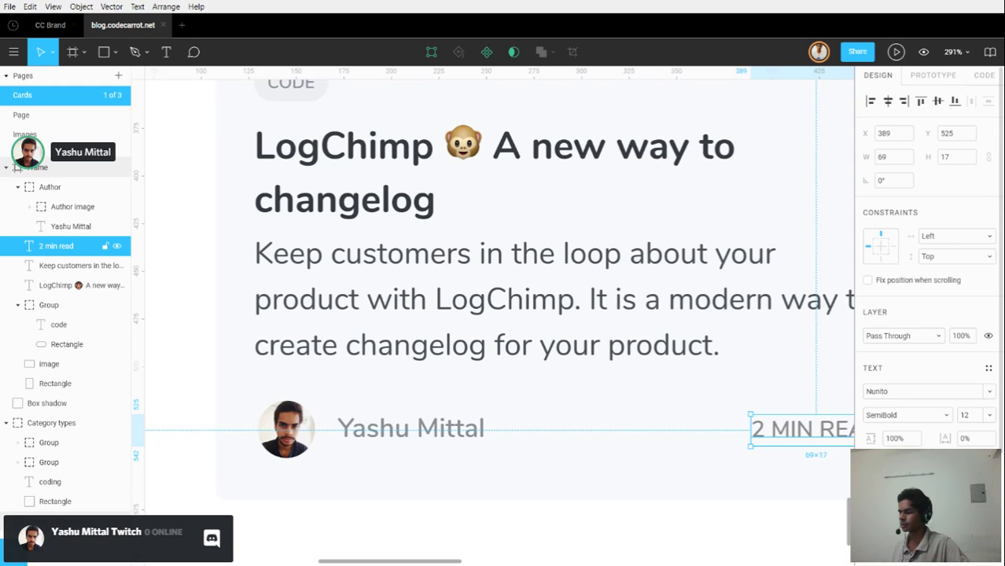
left_click(668, 434)
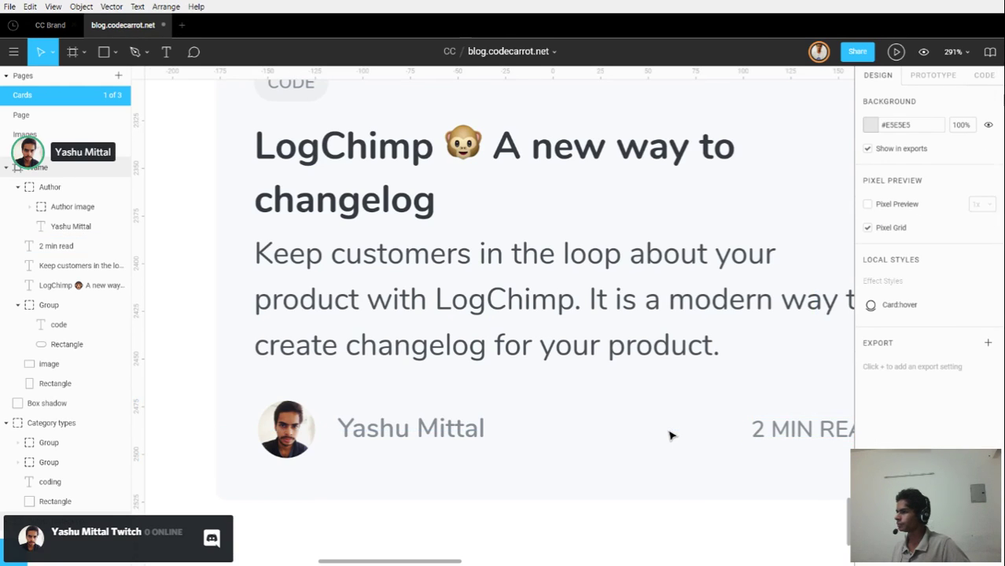
scroll(671, 435, "down", 3)
scroll(671, 435, "down", 4)
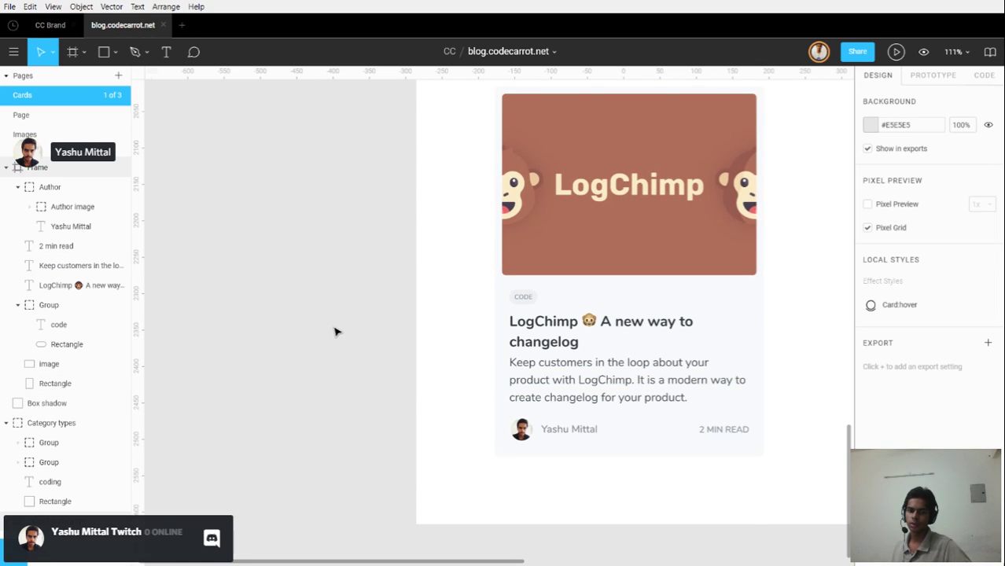
Inspect the fills of the blue-grey 700 swatch and the neutral grey 500 swatch in the CC Brand file.
left_click(56, 29)
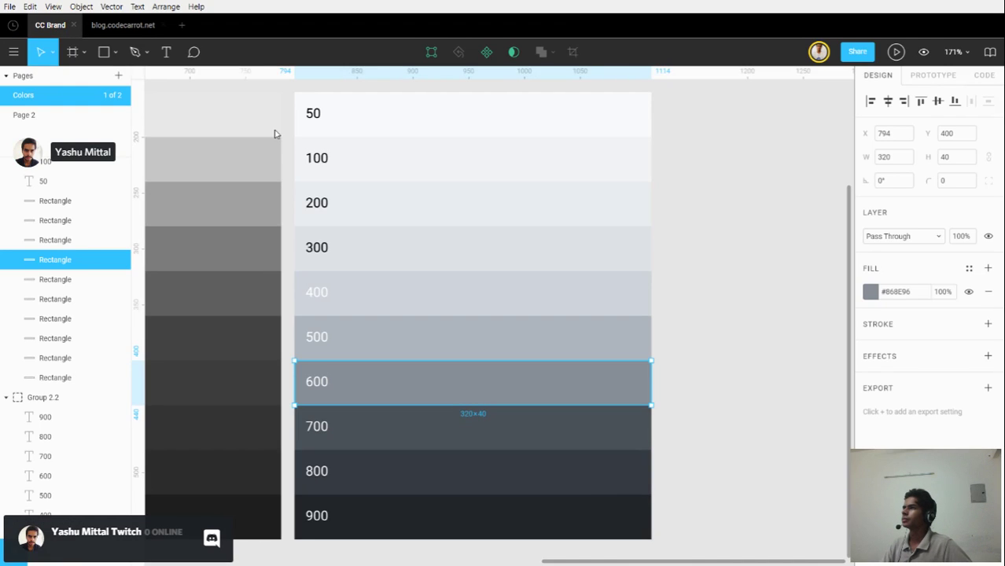
left_click(425, 441)
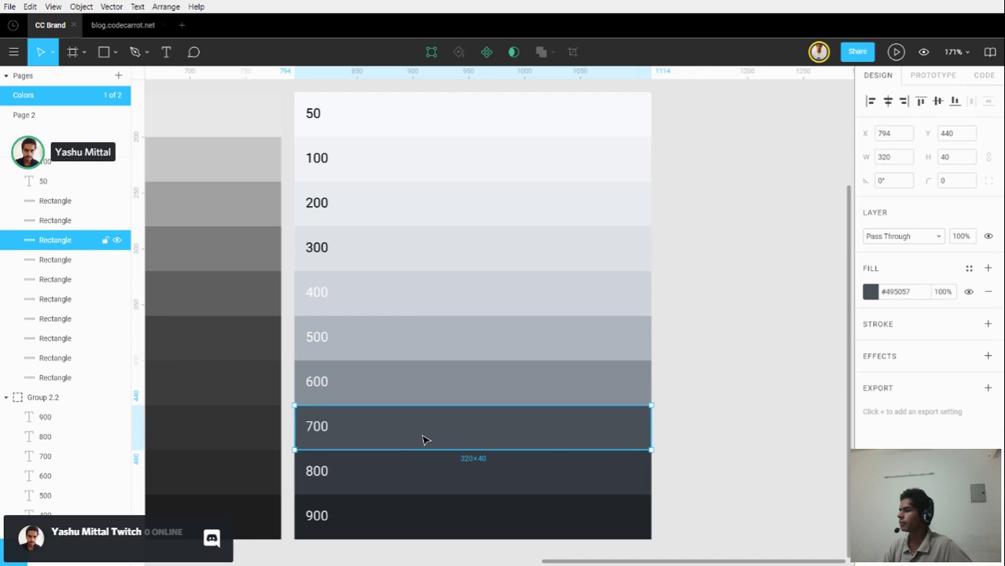
left_click(286, 376)
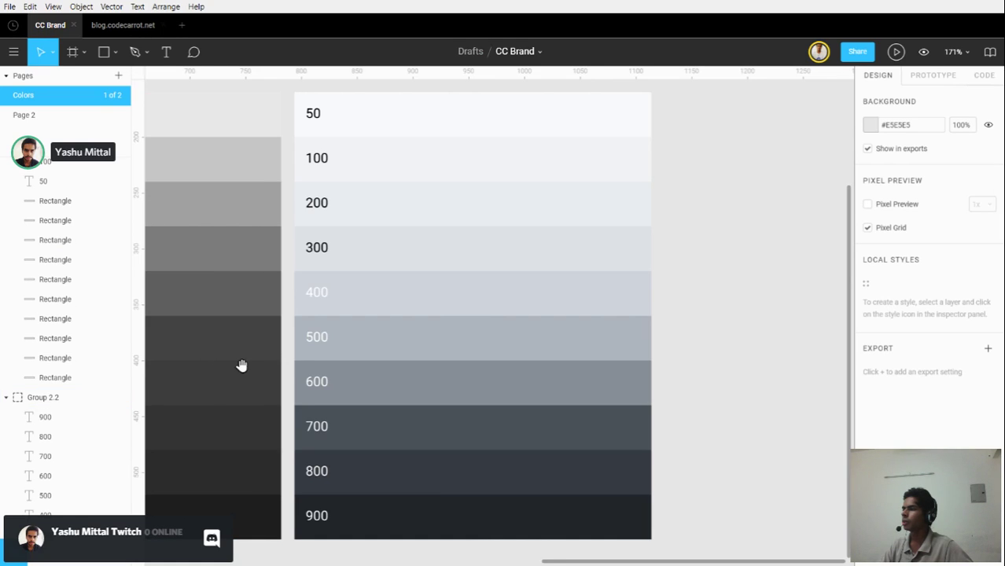
left_click_drag(242, 365, 507, 348)
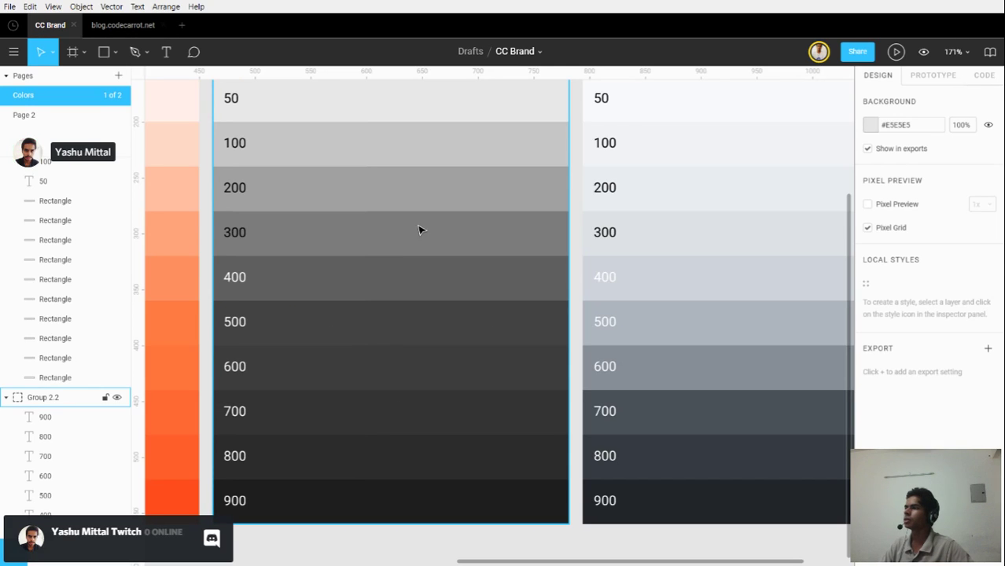
left_click(386, 322)
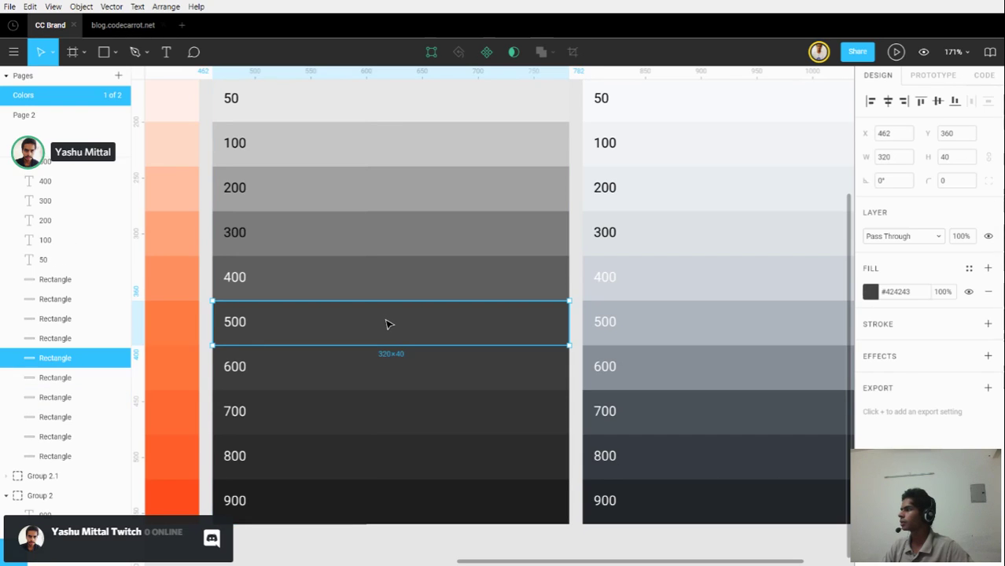